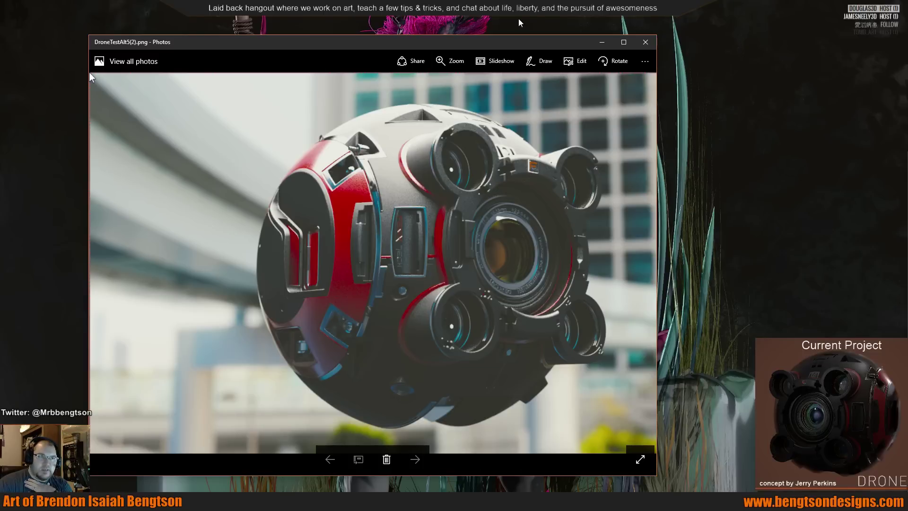
Move the DroneTestAlt5(2).png reference window aside, narrow it, and bring it back in front of the turntable video.
{"action": "left_click_drag", "start_coordinate": [533, 47], "coordinate": [452, 15]}
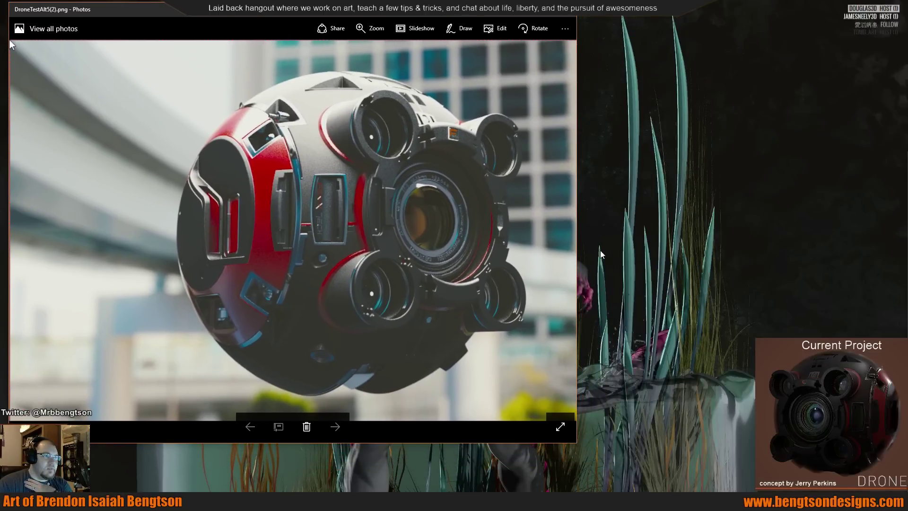
{"action": "left_click_drag", "start_coordinate": [578, 304], "coordinate": [500, 304]}
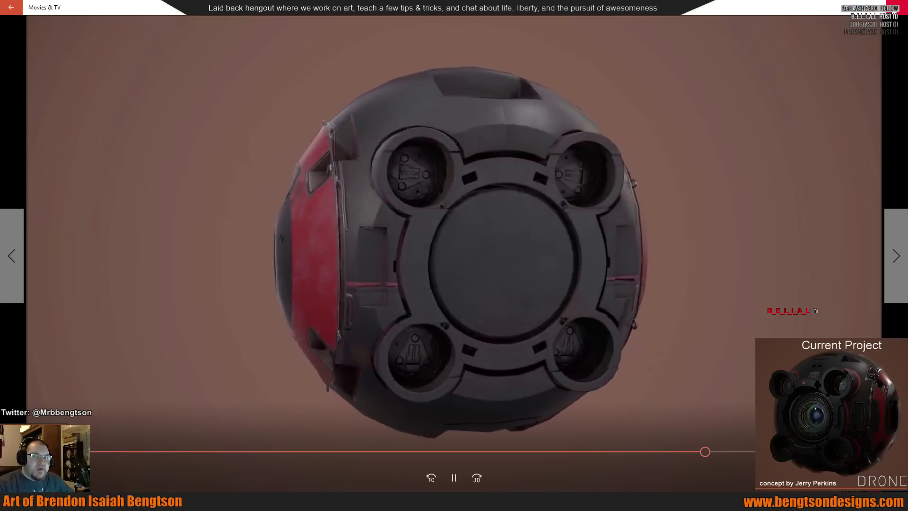
{"action": "key", "text": "alt+Tab"}
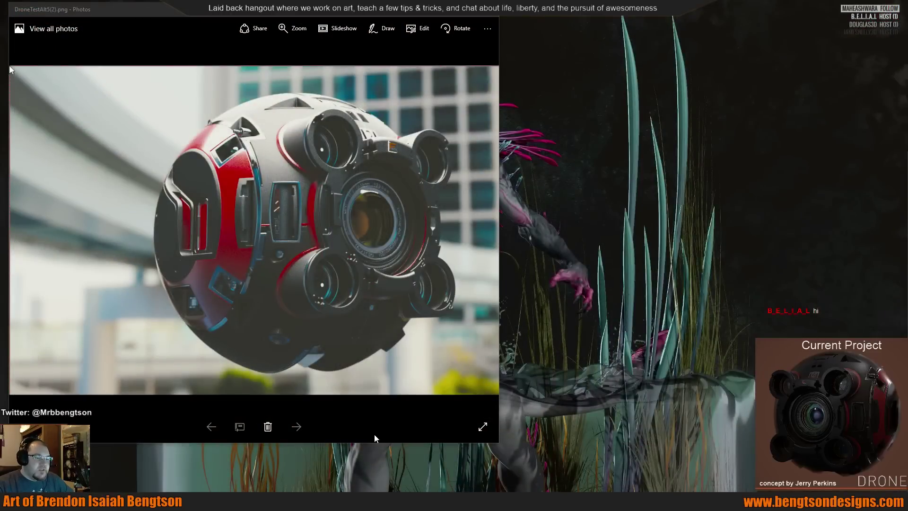
Switch to ZBrush and load the DroneTestAlt5 ZTool.
{"action": "key", "text": "alt+Tab"}
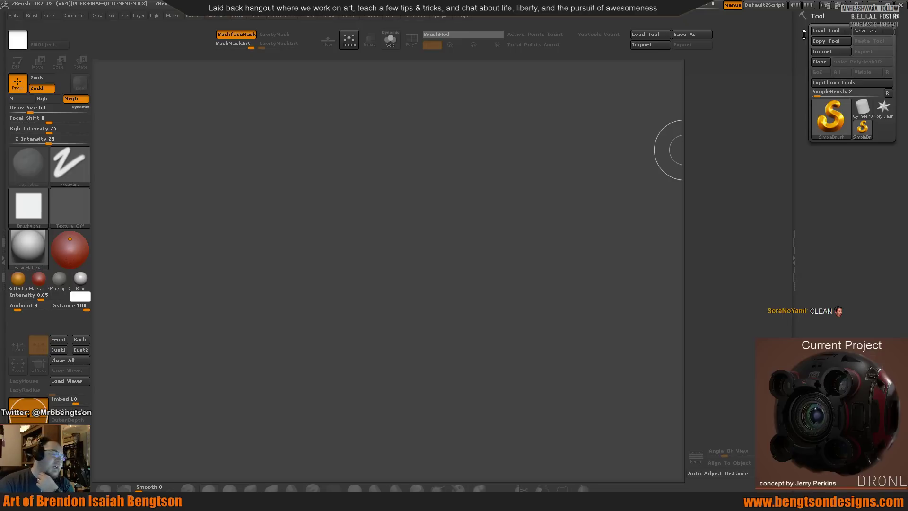
{"action": "left_click", "coordinate": [651, 34]}
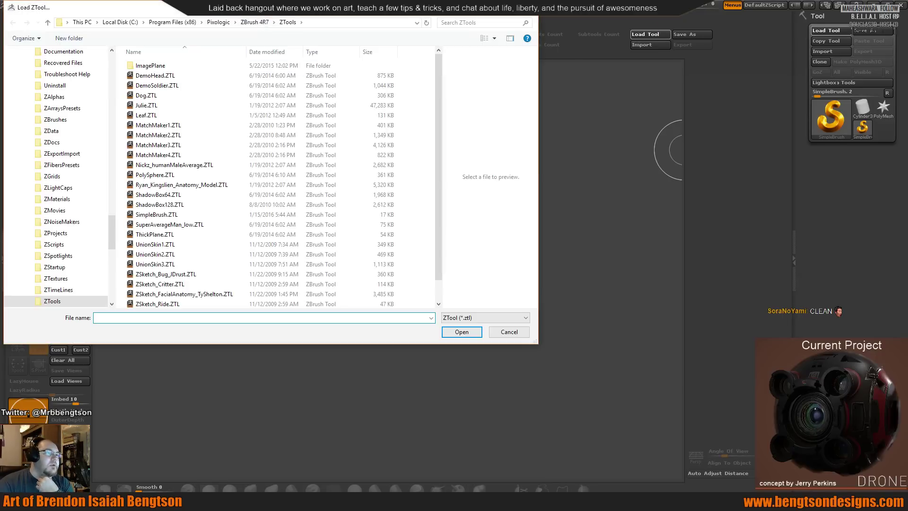
{"action": "key", "text": "Escape"}
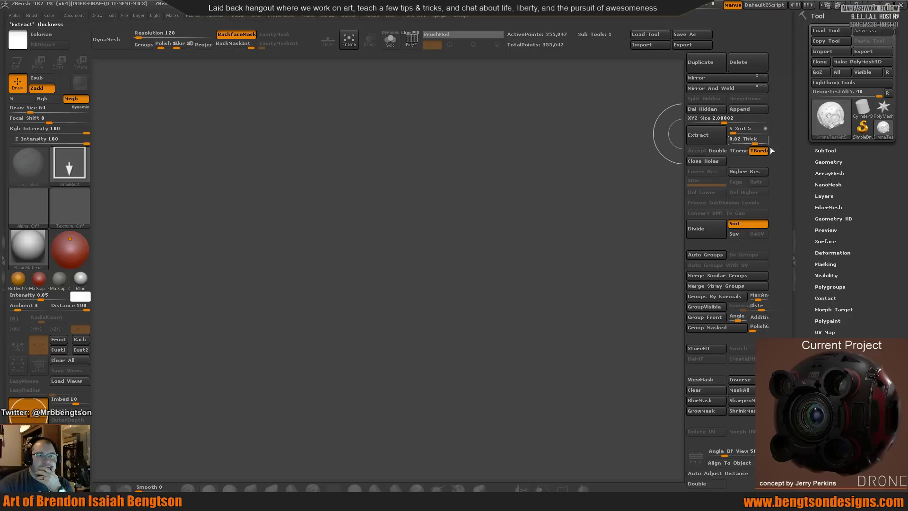
Show the SubTool list and draw the DroneTestAlt5 model onto the canvas in Edit mode.
{"action": "left_click", "coordinate": [825, 150]}
{"action": "mouse_move", "coordinate": [832, 164]}
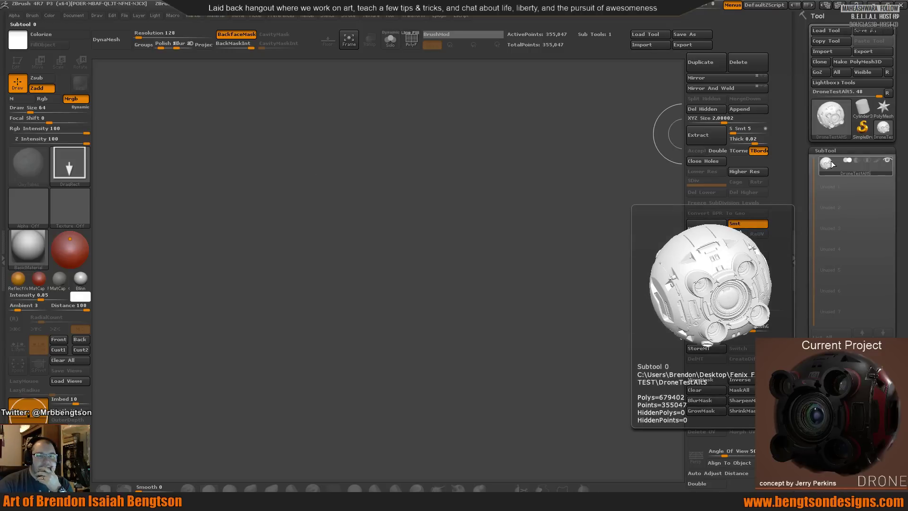
{"action": "left_click_drag", "start_coordinate": [337, 261], "coordinate": [339, 344]}
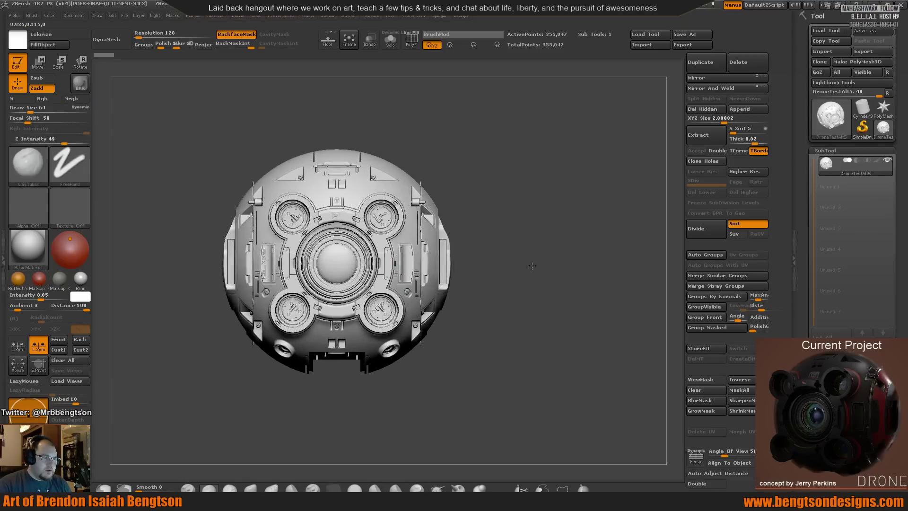
Examine the shaded drone model's front lens, corner lens housings and both side caps from several angles.
{"action": "left_click_drag", "start_coordinate": [532, 266], "coordinate": [574, 326]}
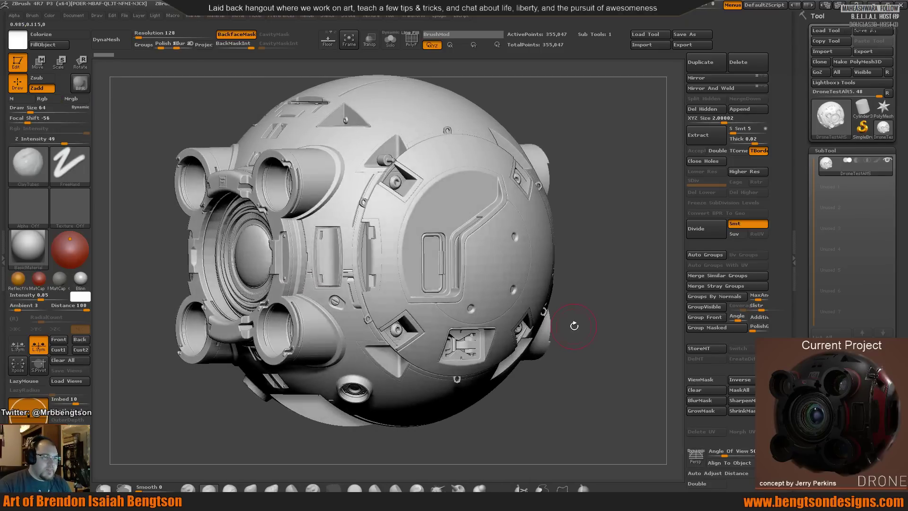
{"action": "left_click_drag", "start_coordinate": [601, 273], "coordinate": [610, 262]}
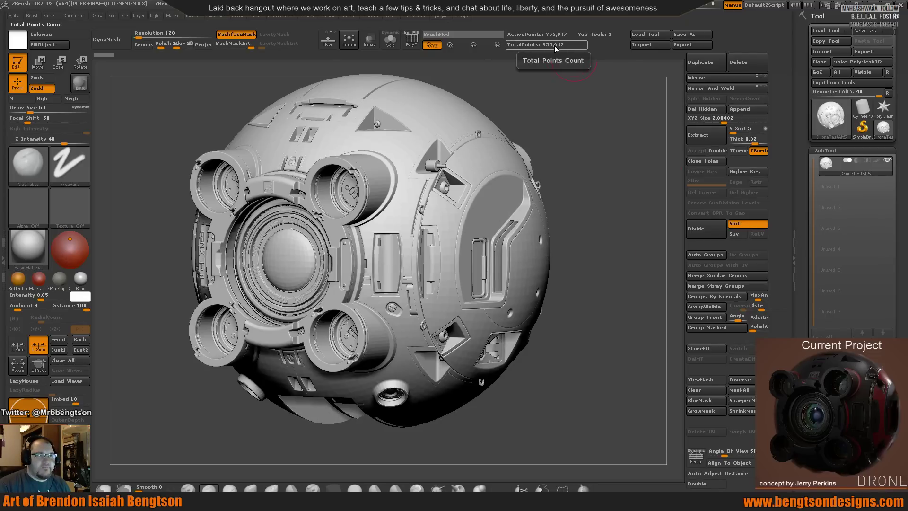
{"action": "left_click_drag", "start_coordinate": [604, 164], "coordinate": [597, 191]}
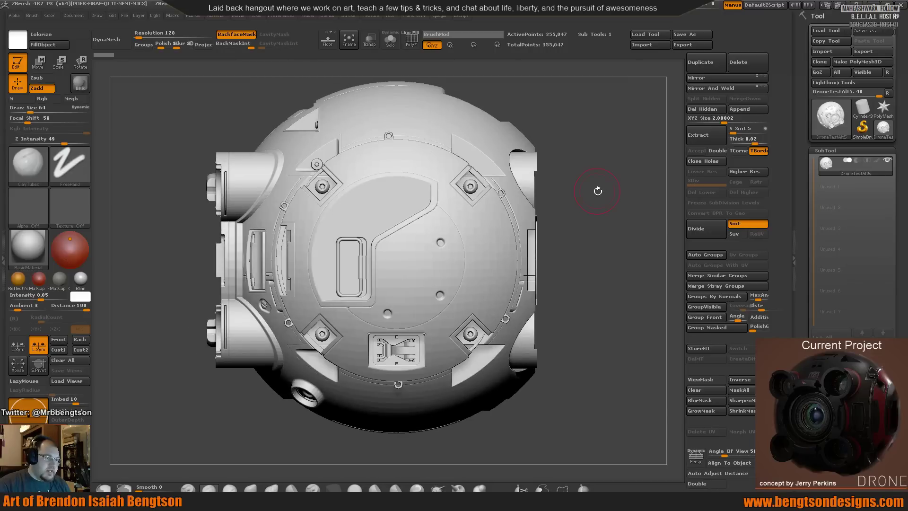
{"action": "mouse_move", "coordinate": [629, 250]}
{"action": "left_mouse_down"}
{"action": "mouse_move", "coordinate": [585, 245]}
{"action": "mouse_move", "coordinate": [599, 261]}
{"action": "mouse_move", "coordinate": [573, 260]}
{"action": "left_mouse_up"}
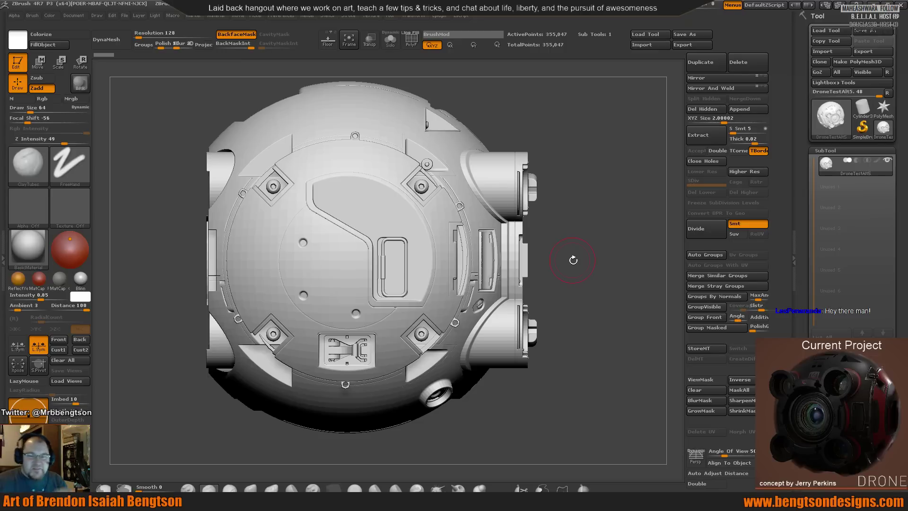
{"action": "left_click_drag", "start_coordinate": [549, 266], "coordinate": [575, 265]}
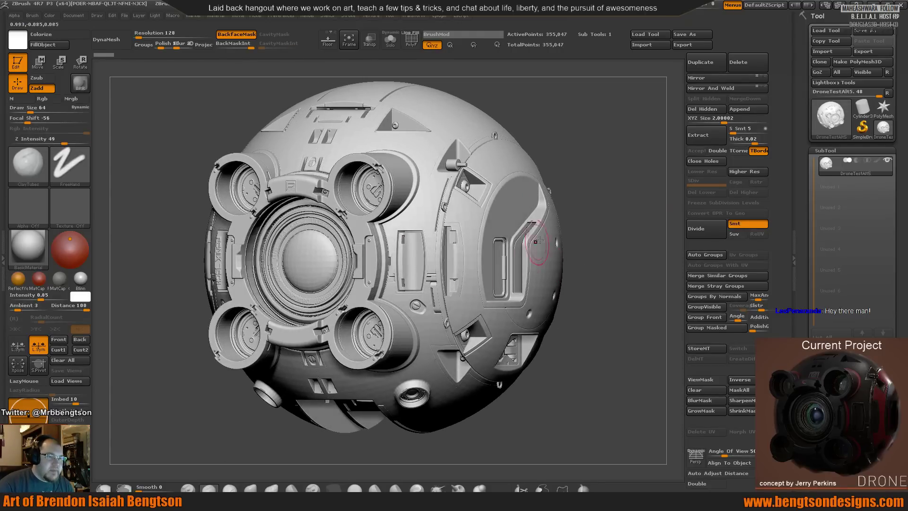
{"action": "left_click_drag", "start_coordinate": [625, 181], "coordinate": [627, 192]}
{"action": "mouse_move", "coordinate": [632, 245]}
{"action": "left_mouse_down"}
{"action": "mouse_move", "coordinate": [606, 247]}
{"action": "mouse_move", "coordinate": [637, 252]}
{"action": "left_mouse_up"}
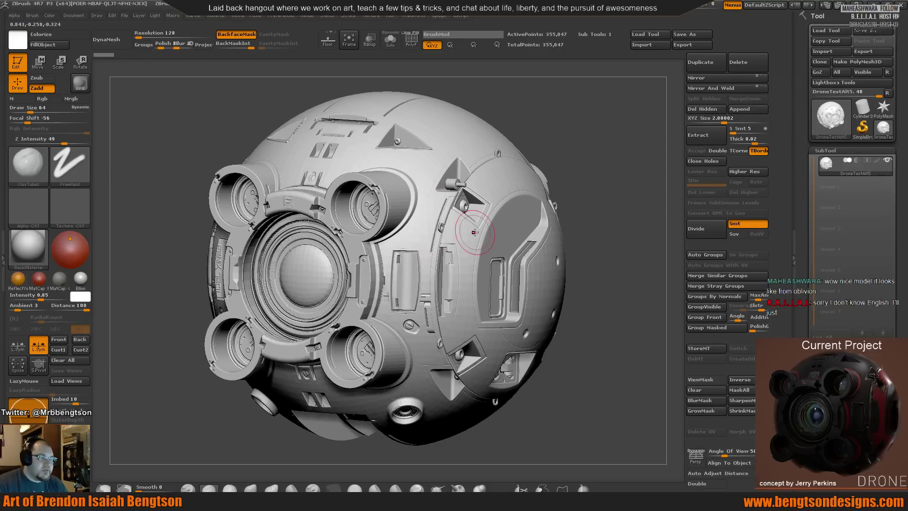
{"action": "mouse_move", "coordinate": [612, 219]}
{"action": "left_mouse_down", "text": "shift"}
{"action": "mouse_move", "coordinate": [630, 217]}
{"action": "mouse_move", "coordinate": [611, 223]}
{"action": "left_mouse_up", "text": "shift"}
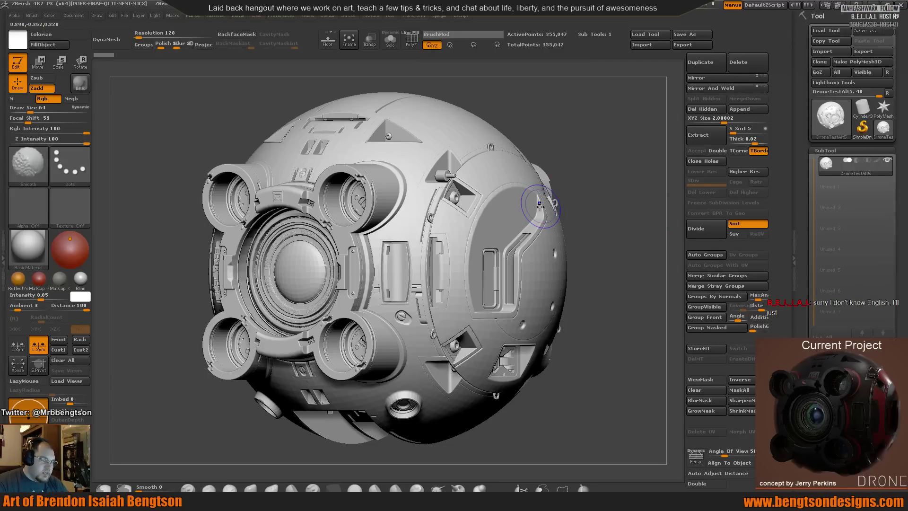
Turn on the PolyFrame display and examine the wireframe and polygroups on the drone's front and side.
{"action": "key", "text": "shift+f"}
{"action": "left_click_drag", "start_coordinate": [624, 240], "coordinate": [601, 253]}
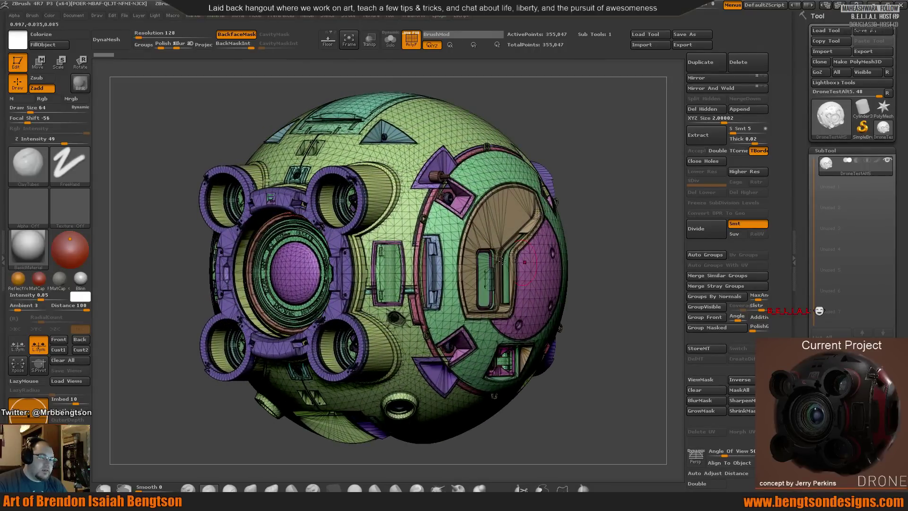
{"action": "left_click_drag", "start_coordinate": [602, 198], "coordinate": [449, 173]}
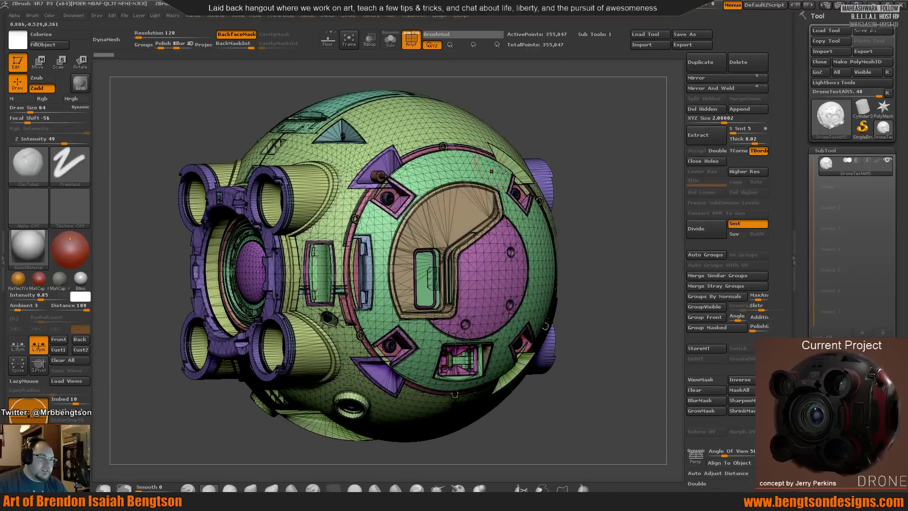
{"action": "left_click_drag", "start_coordinate": [598, 176], "coordinate": [522, 239], "text": "shift"}
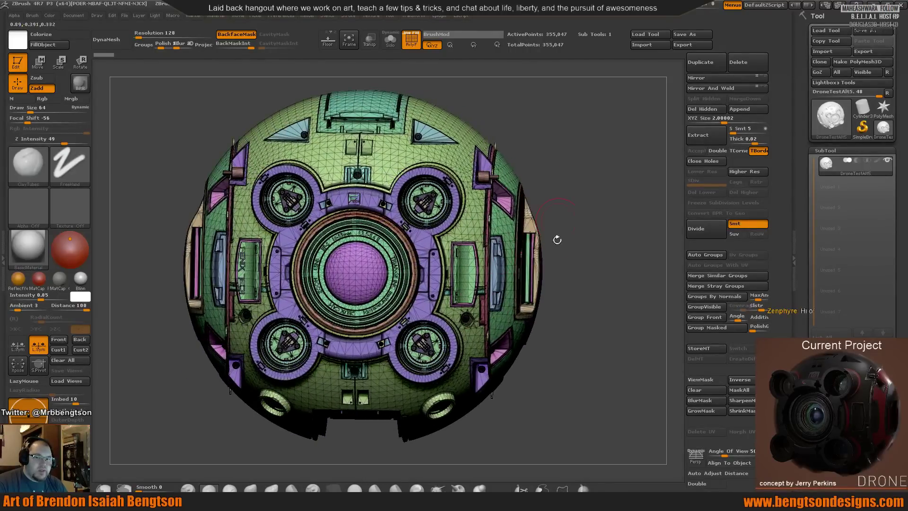
{"action": "left_click_drag", "start_coordinate": [610, 241], "coordinate": [465, 215]}
{"action": "left_click_drag", "start_coordinate": [577, 154], "coordinate": [454, 184], "text": "shift"}
{"action": "left_click_drag", "start_coordinate": [490, 213], "coordinate": [388, 222]}
{"action": "left_click_drag", "start_coordinate": [579, 155], "coordinate": [624, 157]}
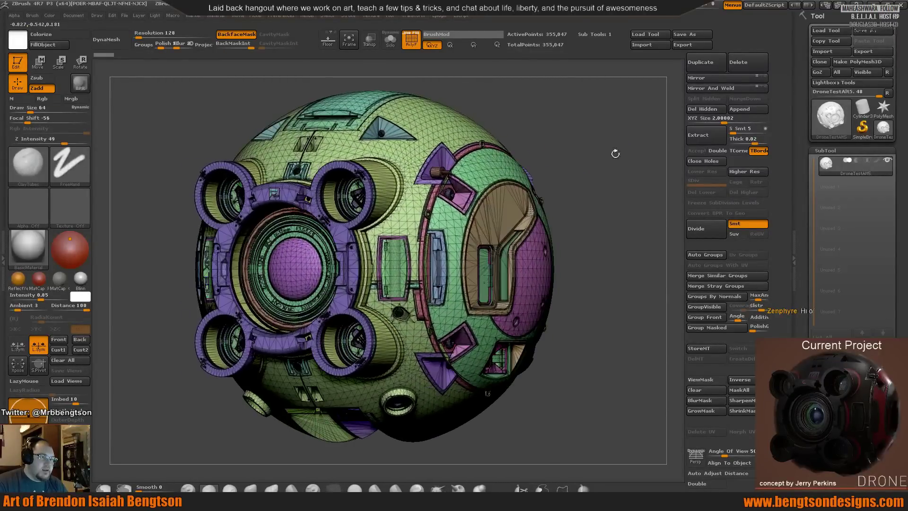
Examine the polygroups and mesh density on the drone's upper shell, underside compartment and opposite side cap.
{"action": "left_click_drag", "start_coordinate": [521, 113], "coordinate": [423, 202]}
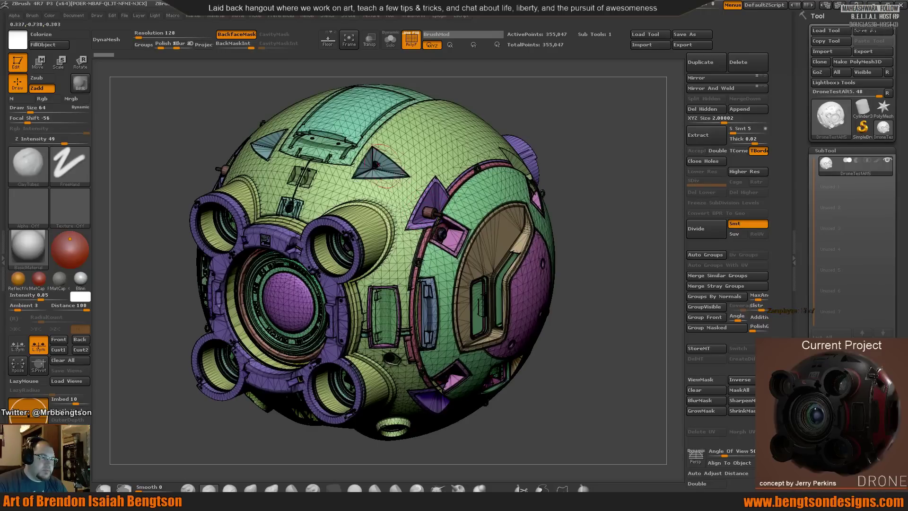
{"action": "left_click_drag", "start_coordinate": [573, 208], "coordinate": [554, 159]}
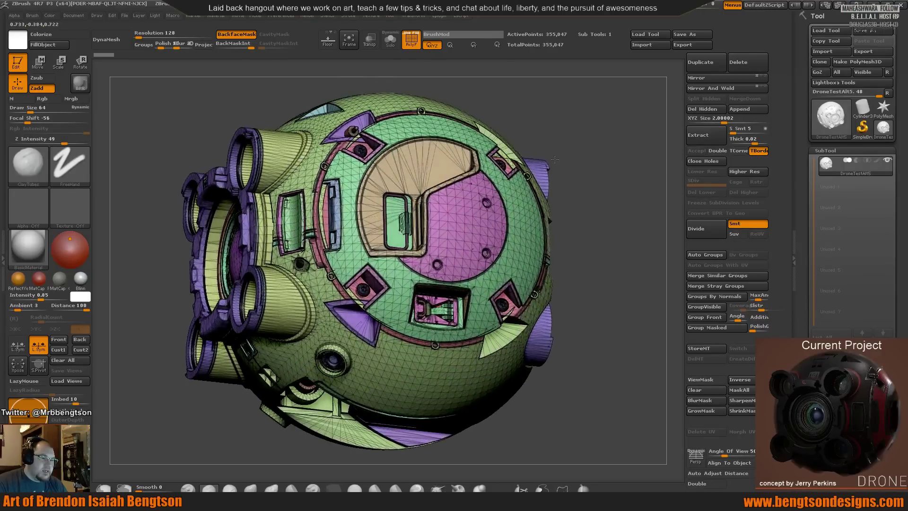
{"action": "left_click_drag", "start_coordinate": [576, 258], "coordinate": [443, 335]}
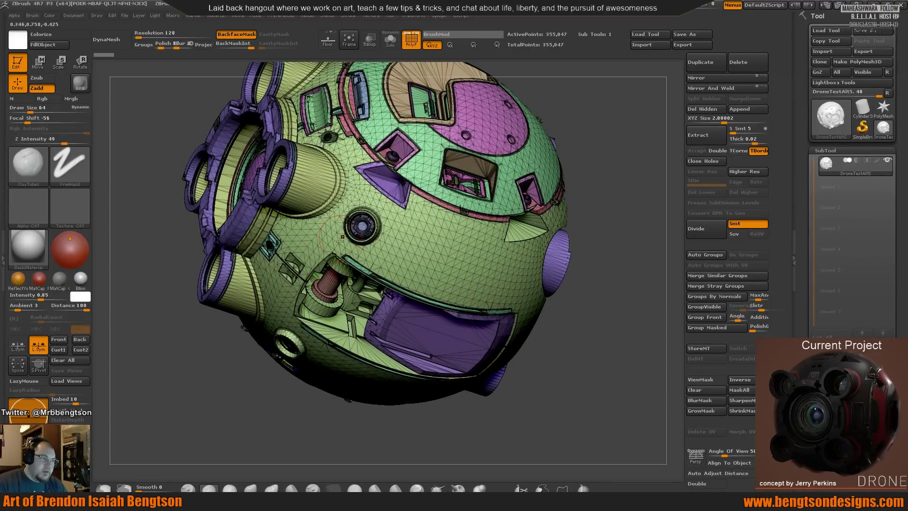
{"action": "left_click_drag", "start_coordinate": [636, 178], "coordinate": [435, 324]}
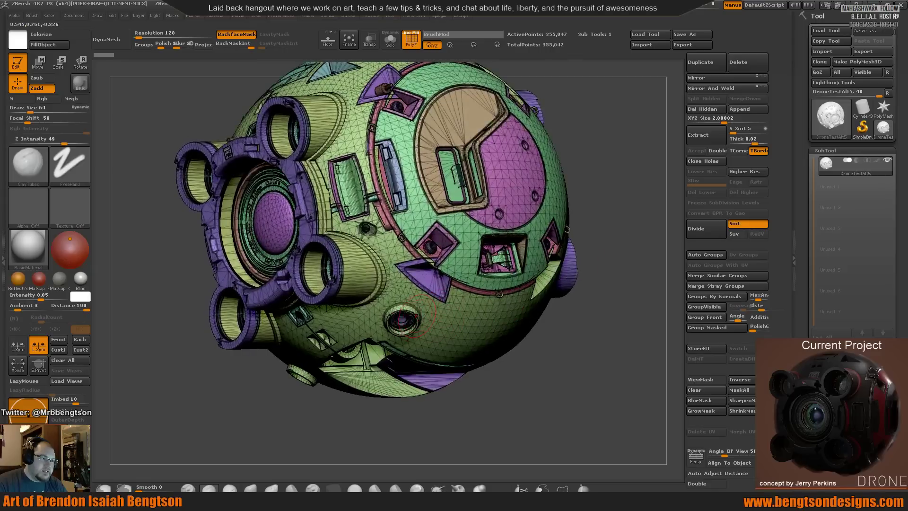
{"action": "left_click_drag", "start_coordinate": [484, 344], "coordinate": [543, 370]}
{"action": "left_click_drag", "start_coordinate": [286, 374], "coordinate": [335, 411]}
{"action": "left_click_drag", "start_coordinate": [516, 413], "coordinate": [379, 354]}
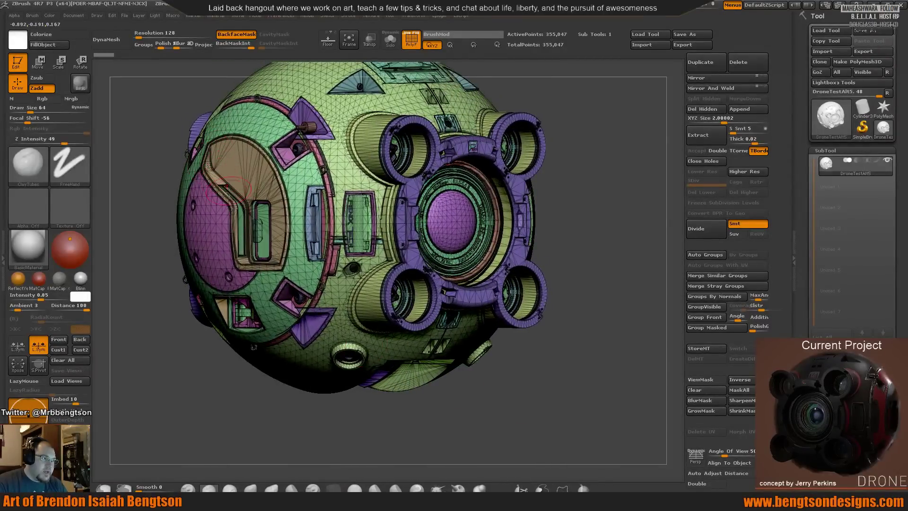
{"action": "left_click_drag", "start_coordinate": [434, 374], "coordinate": [388, 302]}
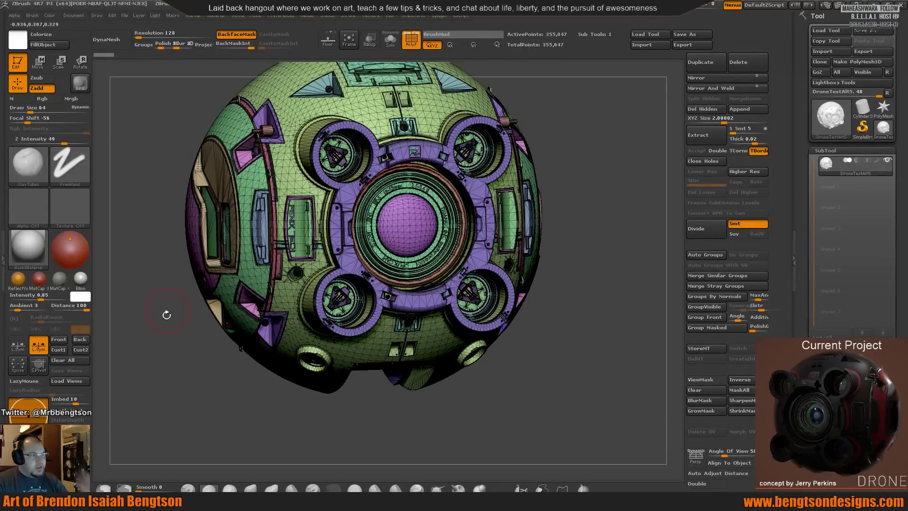
{"action": "left_click_drag", "start_coordinate": [162, 344], "coordinate": [256, 348]}
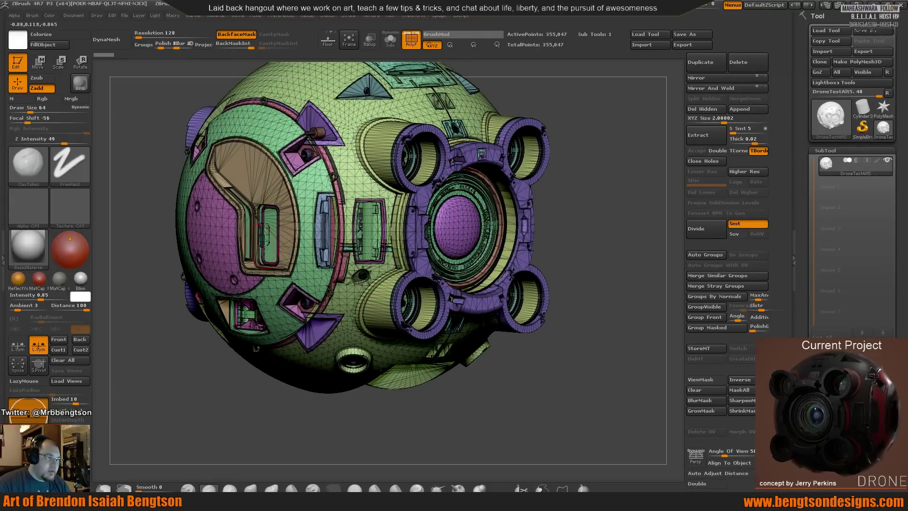
{"action": "left_click_drag", "start_coordinate": [259, 418], "coordinate": [350, 420]}
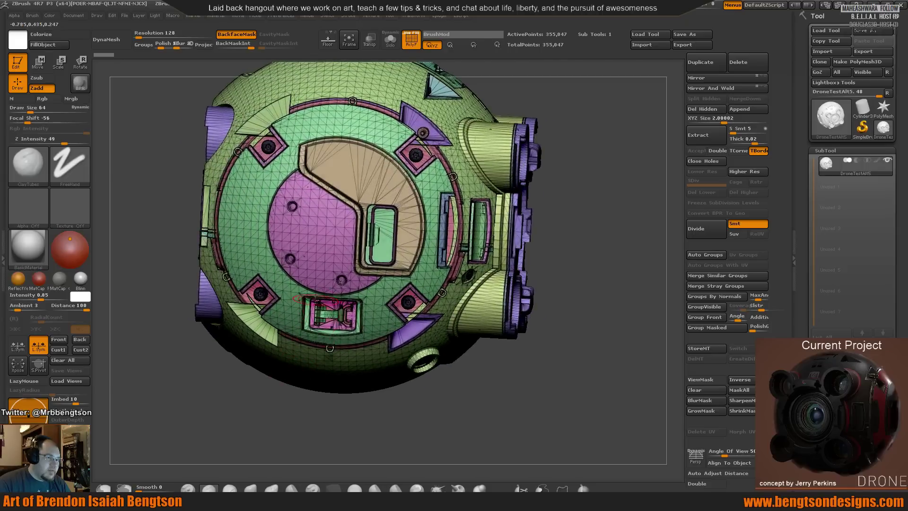
{"action": "mouse_move", "coordinate": [543, 348]}
{"action": "left_mouse_down", "text": "shift"}
{"action": "mouse_move", "coordinate": [544, 334]}
{"action": "mouse_move", "coordinate": [604, 332]}
{"action": "mouse_move", "coordinate": [605, 341]}
{"action": "mouse_move", "coordinate": [574, 344]}
{"action": "left_mouse_up", "text": "shift"}
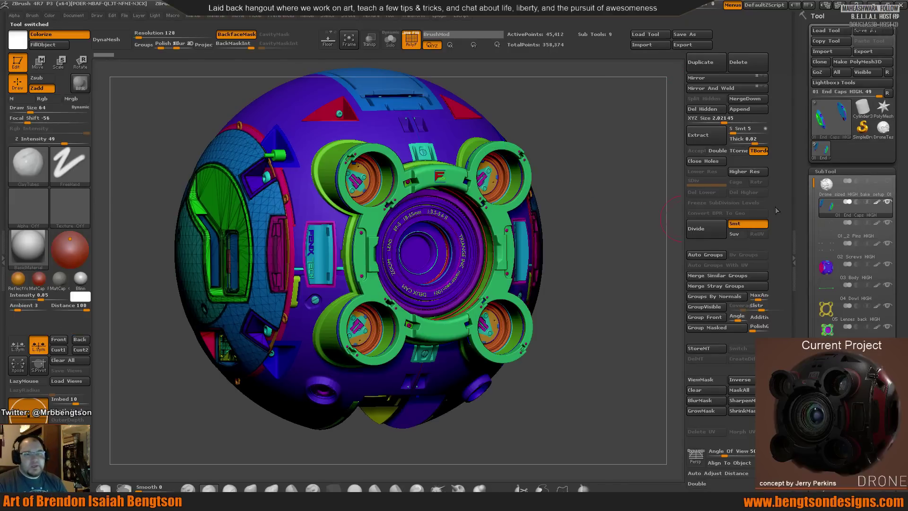
Turn on Solo mode and inspect the 01 End Caps HIGH and 01_2 Pins HIGH subtools in isolation.
{"action": "key", "text": "ctrl+shift+f"}
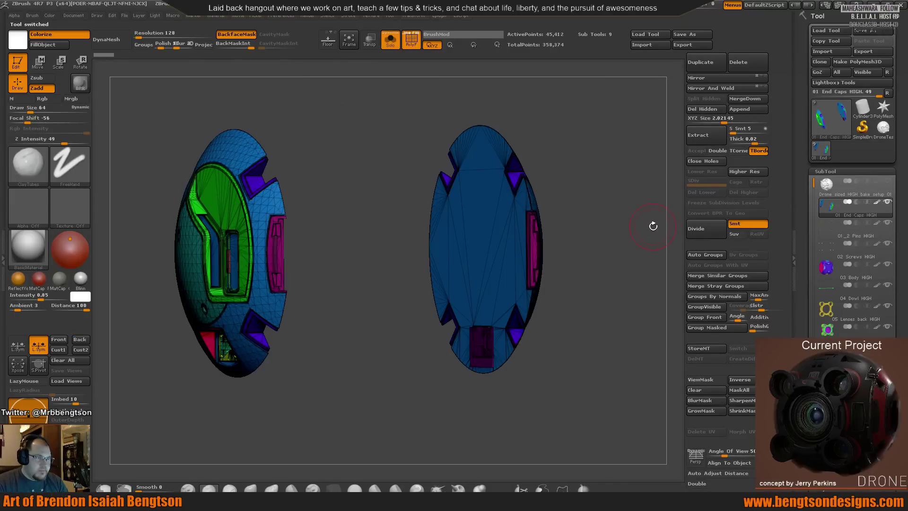
{"action": "mouse_move", "coordinate": [632, 226]}
{"action": "left_mouse_down", "text": "shift"}
{"action": "mouse_move", "coordinate": [578, 228]}
{"action": "mouse_move", "coordinate": [626, 219]}
{"action": "left_mouse_up", "text": "shift"}
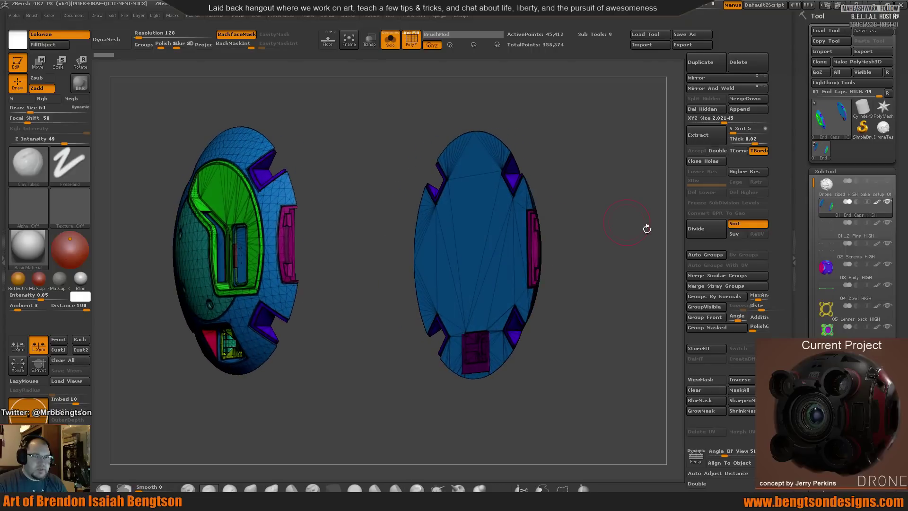
{"action": "left_click", "coordinate": [824, 227]}
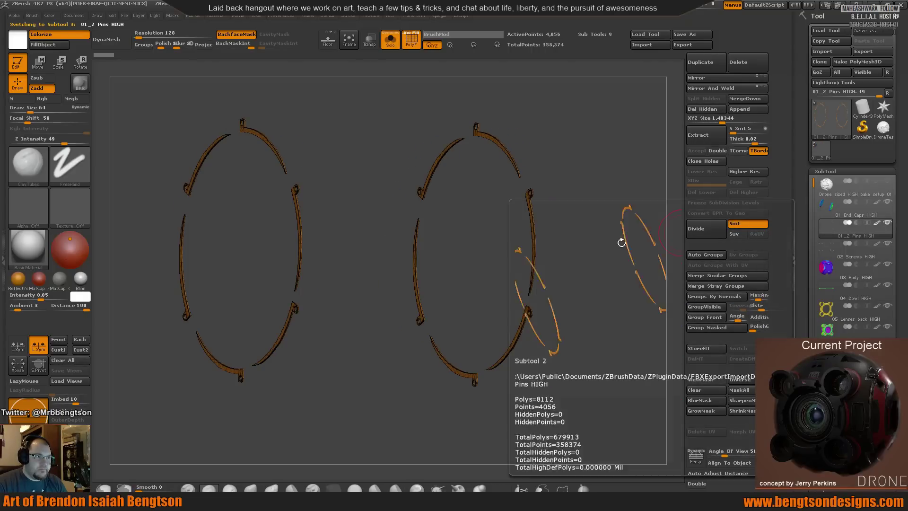
{"action": "left_click_drag", "start_coordinate": [565, 181], "coordinate": [619, 189], "text": "shift"}
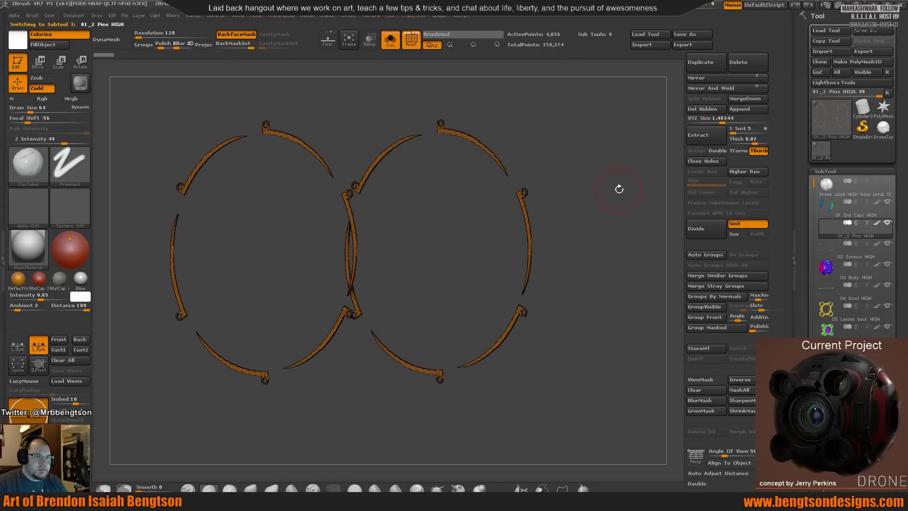
Select the 02 Screws HIGH and 03 Body HIGH subtools in turn and inspect their isolated geometry.
{"action": "left_click", "coordinate": [824, 246]}
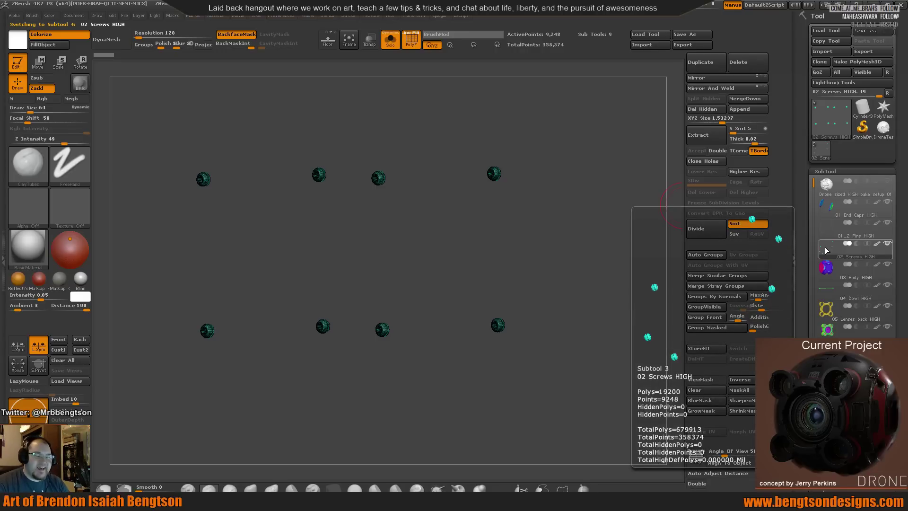
{"action": "left_click", "coordinate": [828, 273]}
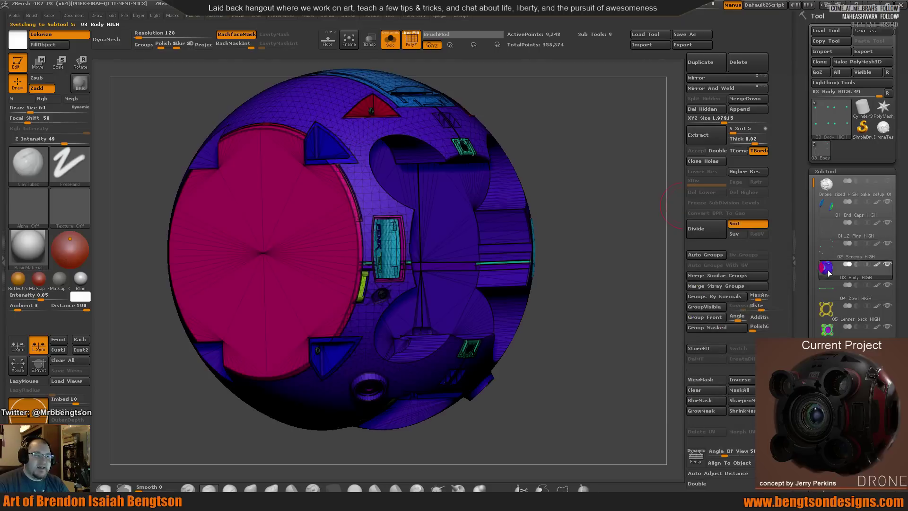
{"action": "left_click_drag", "start_coordinate": [626, 234], "coordinate": [549, 238]}
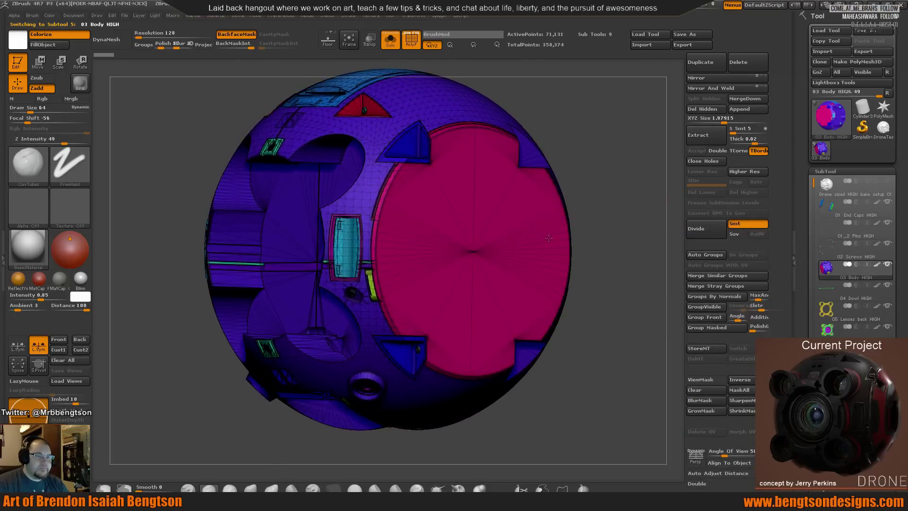
Select the 04 Dowl HIGH, 05 Lenses back HIGH and 06 Lenses outer front HIGH subtools in turn and inspect each in isolation.
{"action": "left_click", "coordinate": [824, 286]}
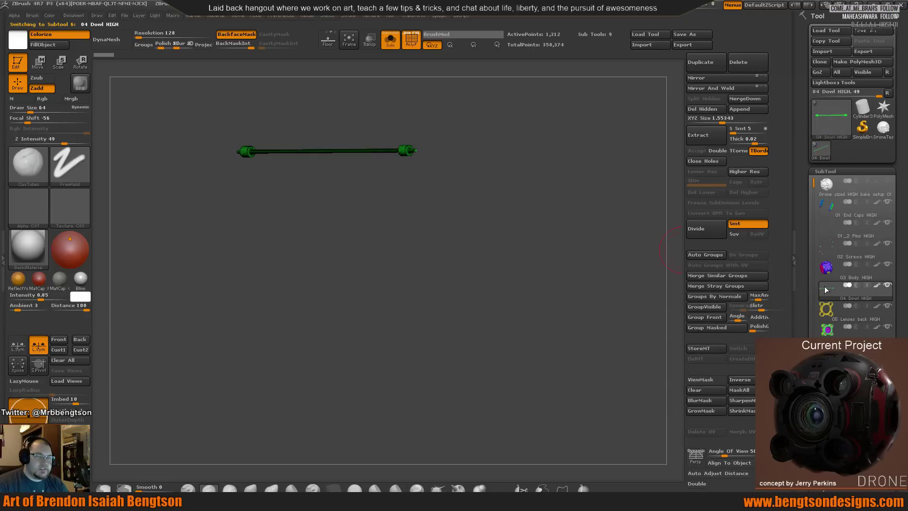
{"action": "left_click", "coordinate": [827, 312]}
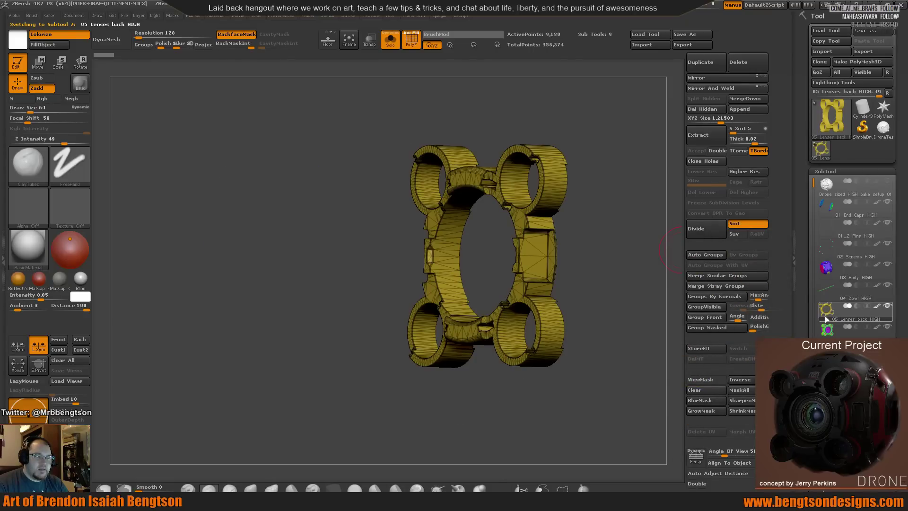
{"action": "left_click", "coordinate": [827, 329]}
{"action": "left_click_drag", "start_coordinate": [545, 203], "coordinate": [629, 203], "text": "shift"}
{"action": "left_click_drag", "start_coordinate": [813, 189], "coordinate": [813, 216]}
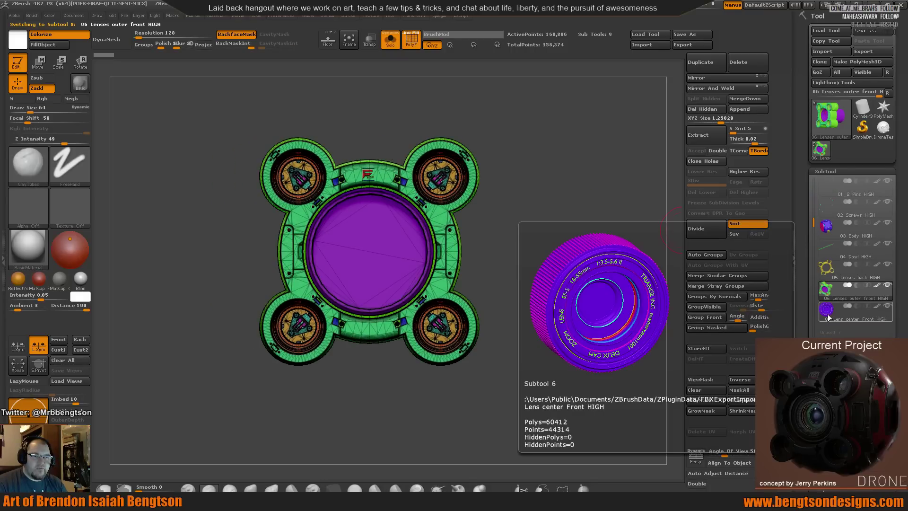
Select the 07 Lens center Front HIGH subtool and inspect its ribbed side and engraved front face.
{"action": "left_click", "coordinate": [830, 313]}
{"action": "left_click_drag", "start_coordinate": [592, 242], "coordinate": [538, 210]}
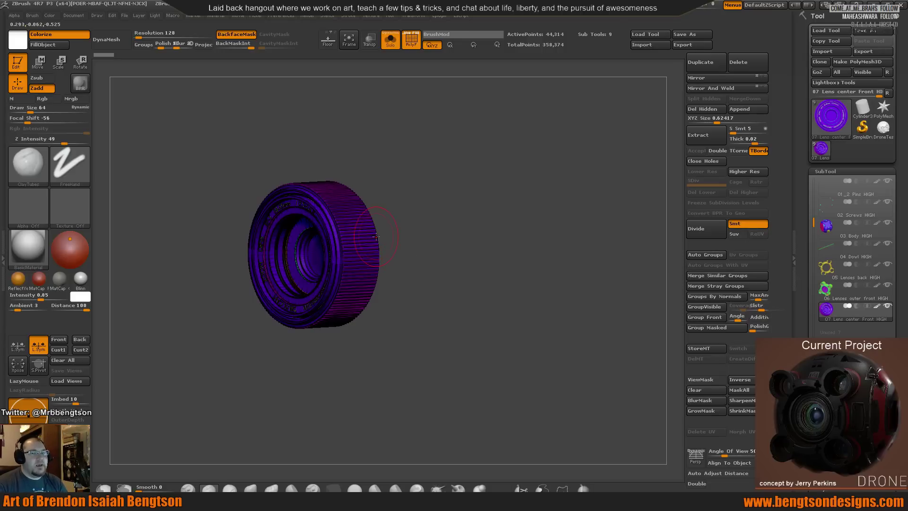
{"action": "left_click_drag", "start_coordinate": [440, 205], "coordinate": [575, 192]}
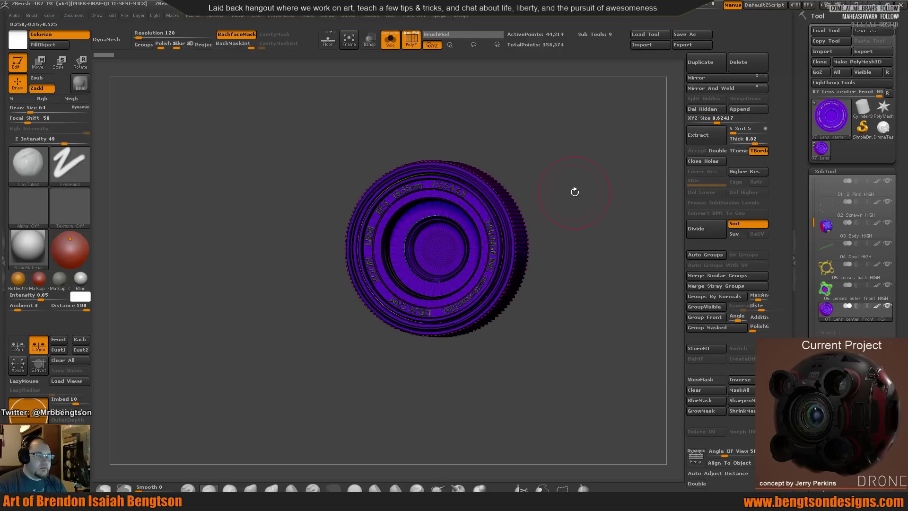
Turn off Solo mode and view the complete drone with all its subtools.
{"action": "key", "text": "ctrl+shift+s"}
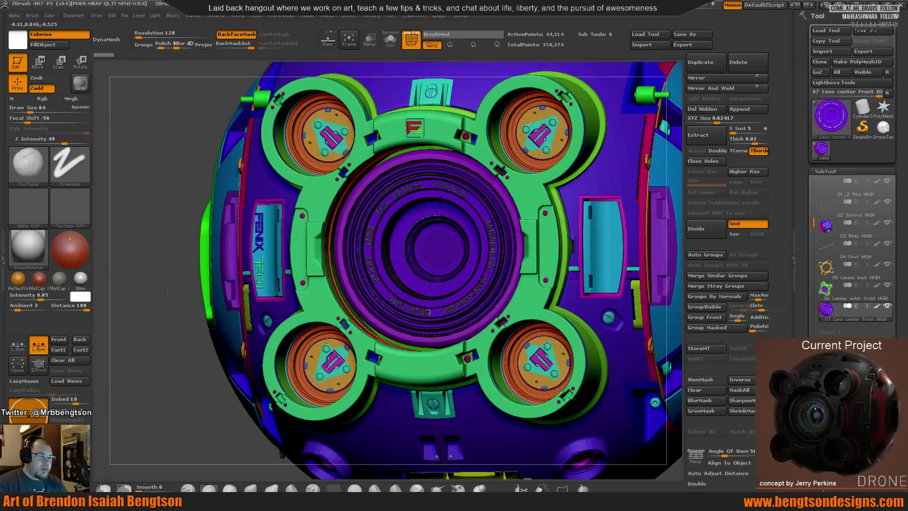
{"action": "key", "text": "f"}
{"action": "left_click_drag", "start_coordinate": [193, 224], "coordinate": [172, 207]}
{"action": "left_click_drag", "start_coordinate": [566, 140], "coordinate": [588, 199]}
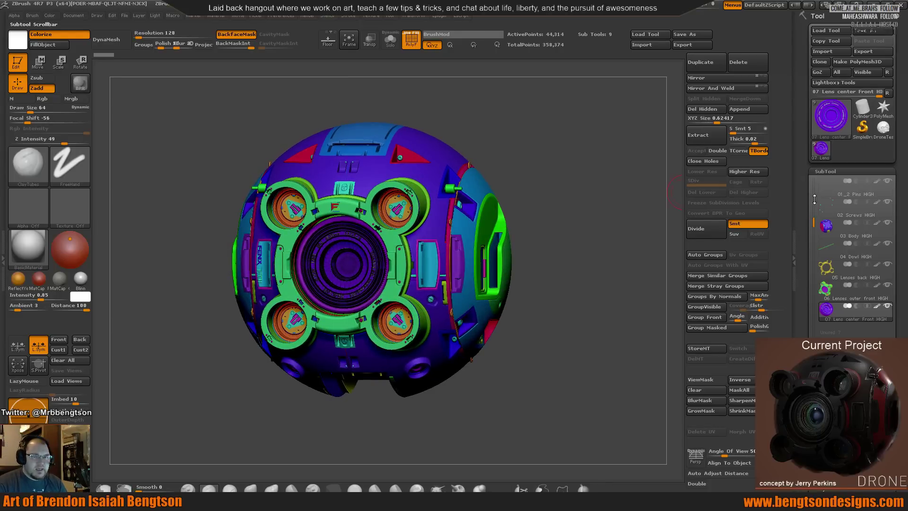
Isolate the 01 End Caps HIGH subtool with Solo mode and turn off its Colorize display.
{"action": "left_click_drag", "start_coordinate": [812, 194], "coordinate": [813, 192]}
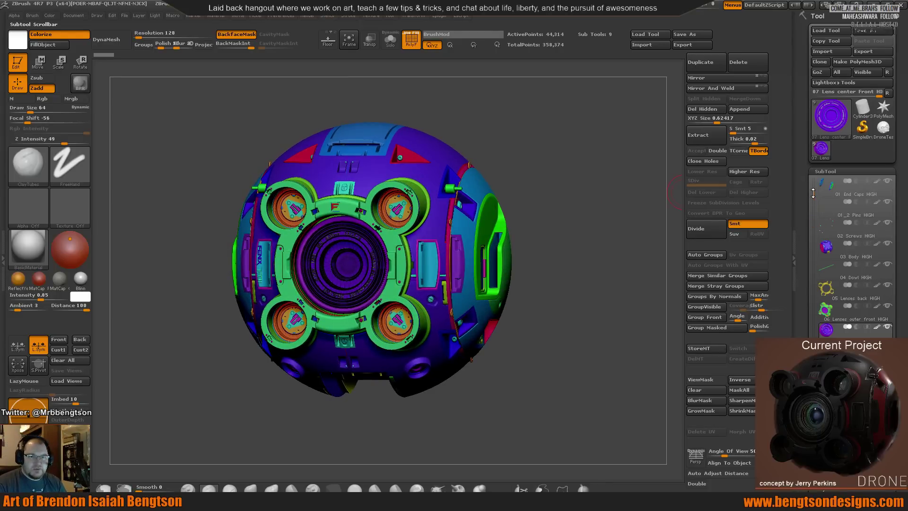
{"action": "left_click", "coordinate": [826, 189]}
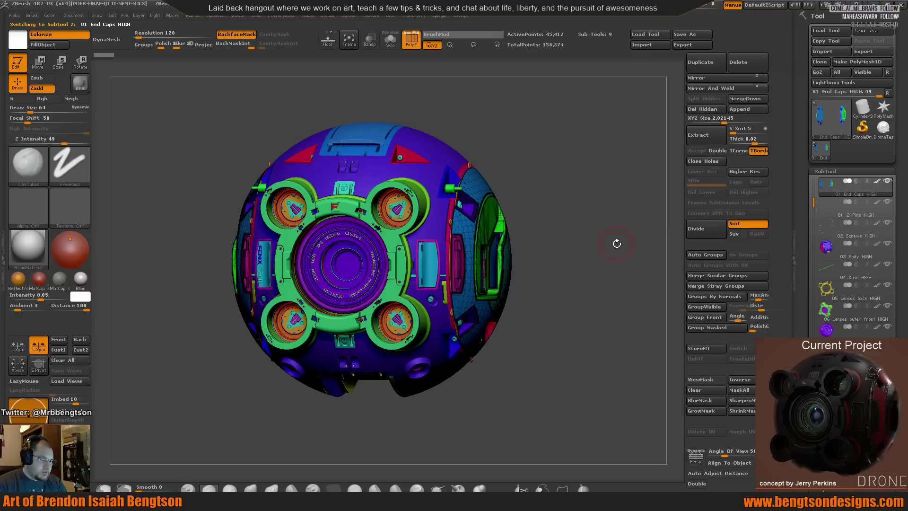
{"action": "key", "text": "ctrl+shift+s"}
{"action": "left_click", "coordinate": [86, 35]}
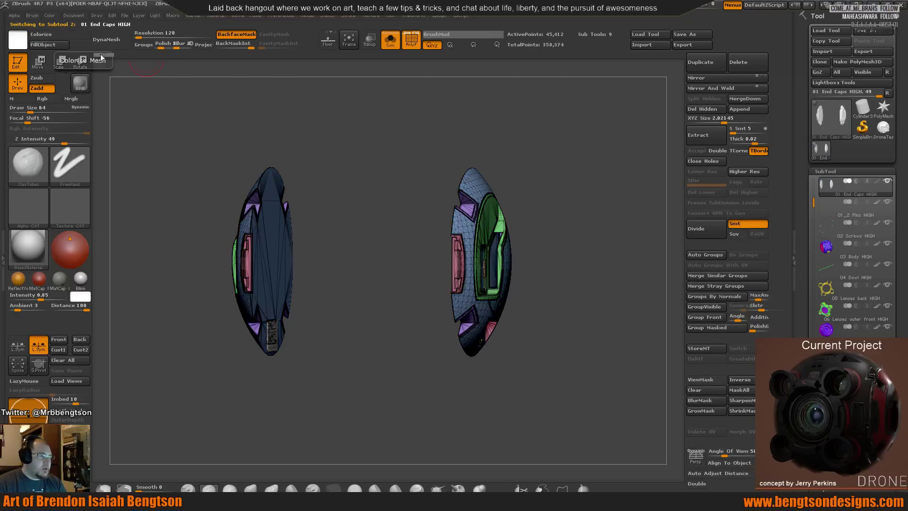
{"action": "left_click_drag", "start_coordinate": [553, 217], "coordinate": [599, 246]}
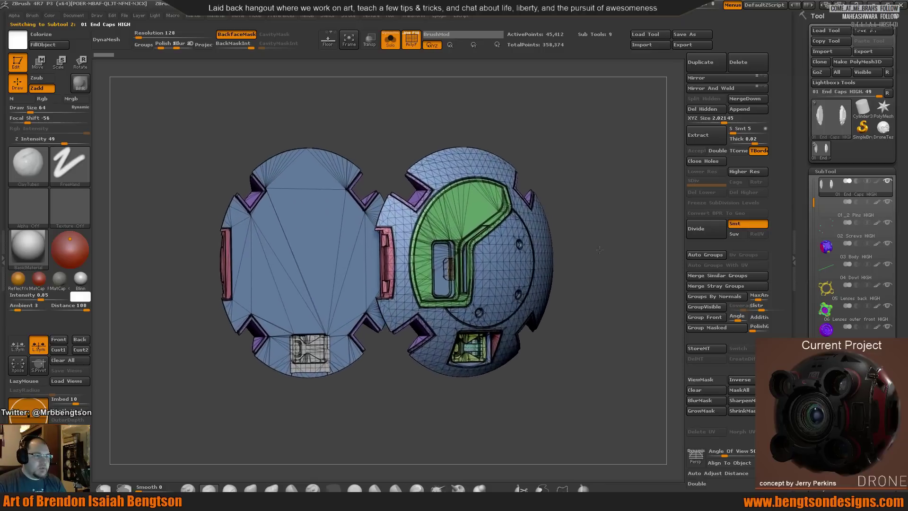
{"action": "left_click_drag", "start_coordinate": [617, 165], "coordinate": [586, 193], "text": "alt"}
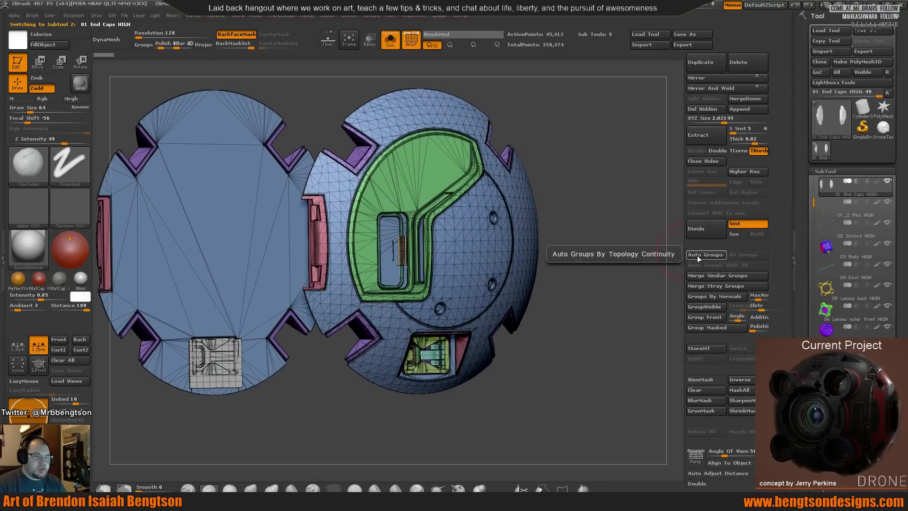
Regroup the end caps by topology continuity with Auto Groups and merge the similar groups.
{"action": "left_click", "coordinate": [698, 258]}
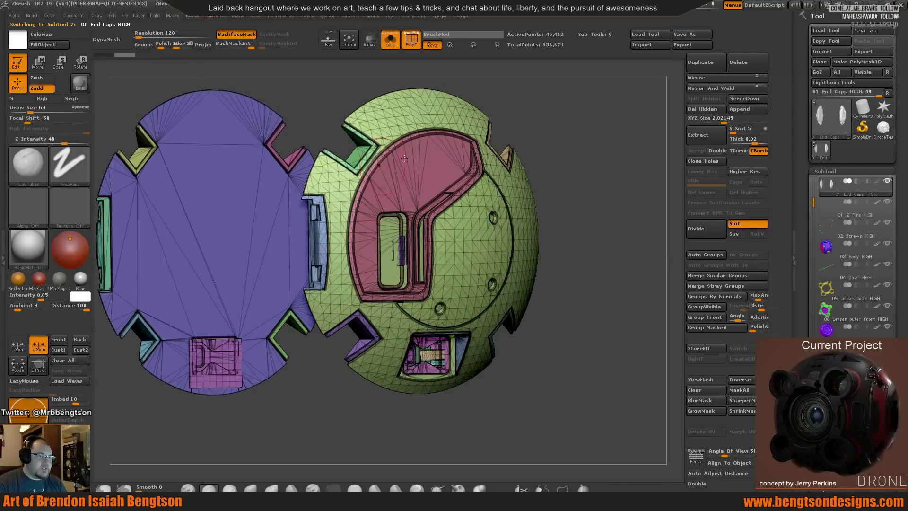
{"action": "left_click_drag", "start_coordinate": [549, 170], "coordinate": [580, 263]}
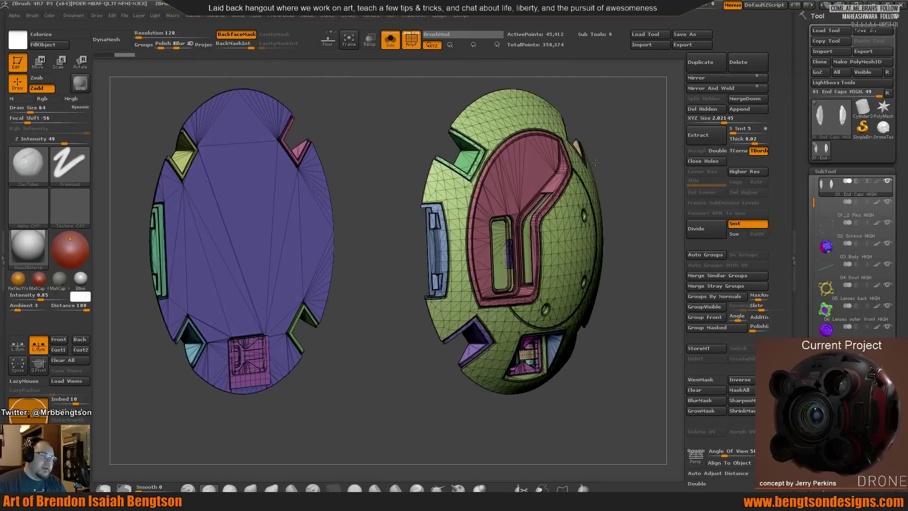
{"action": "left_click", "coordinate": [701, 278]}
{"action": "left_click_drag", "start_coordinate": [398, 223], "coordinate": [506, 213]}
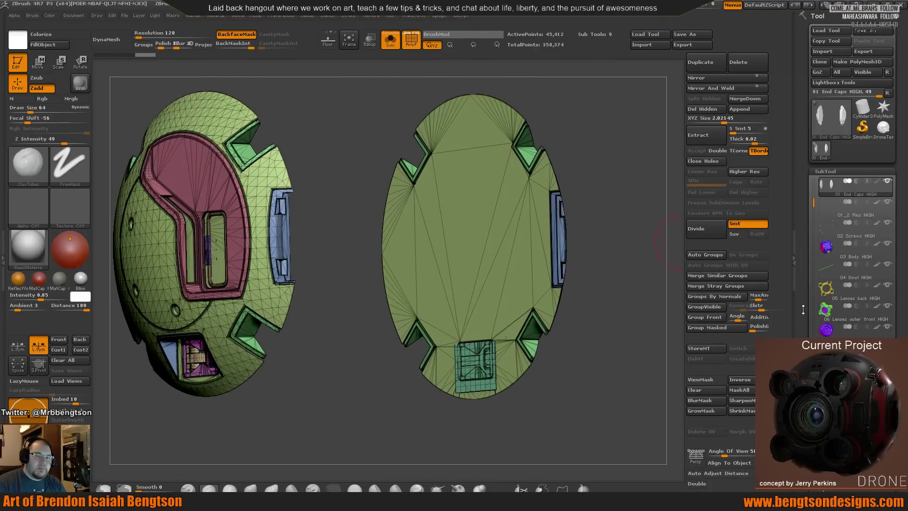
Apply Polypaint From Polygroups to the 01 End Caps HIGH subtool.
{"action": "scroll", "coordinate": [824, 267], "scroll_direction": "down", "scroll_amount": 5}
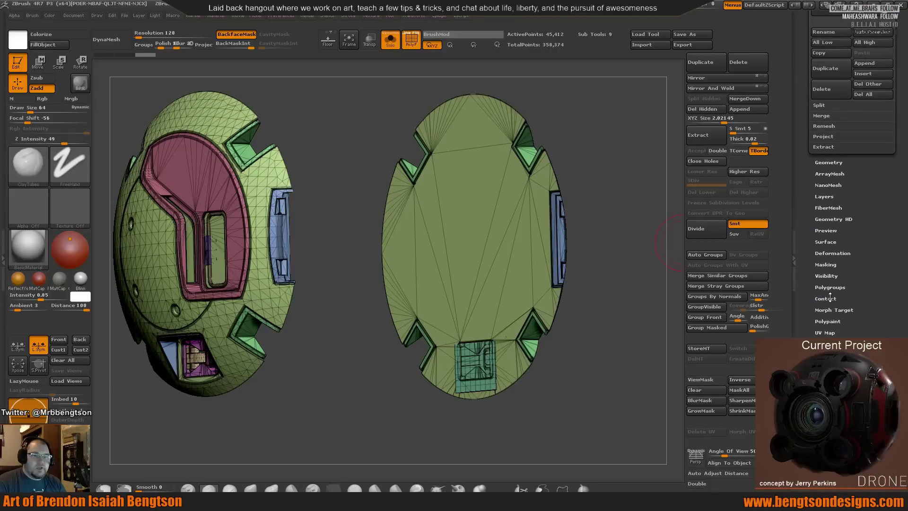
{"action": "left_click", "coordinate": [832, 321]}
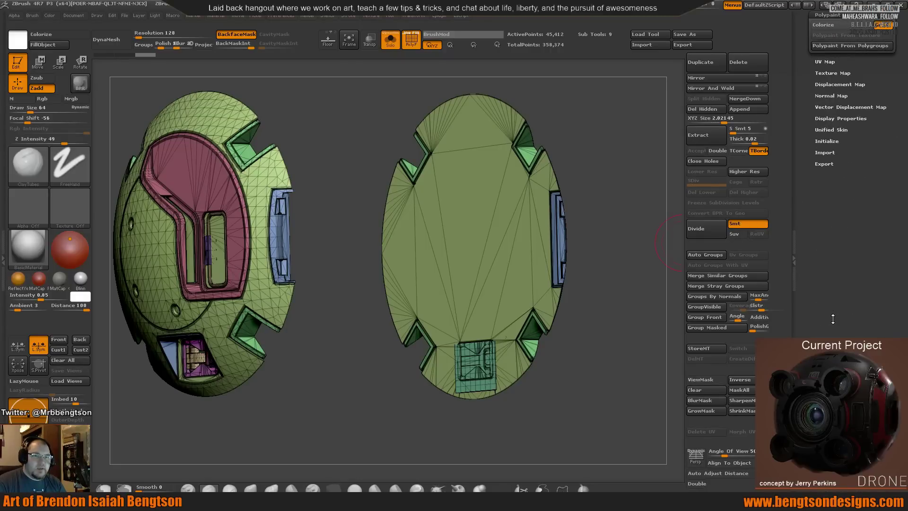
{"action": "left_click", "coordinate": [851, 47]}
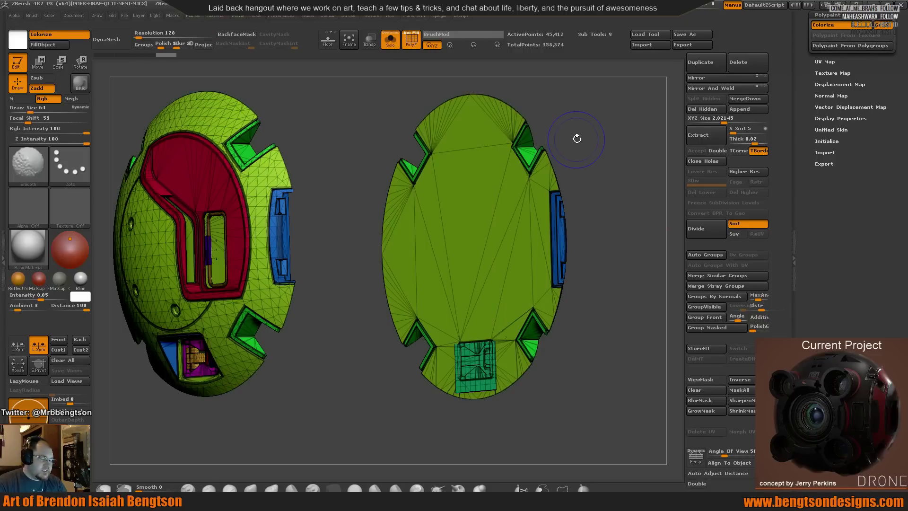
Turn off the PolyFrame display and inspect the polypaint colours on the isolated end caps.
{"action": "key", "text": "shift+f"}
{"action": "left_click_drag", "start_coordinate": [568, 169], "coordinate": [529, 192]}
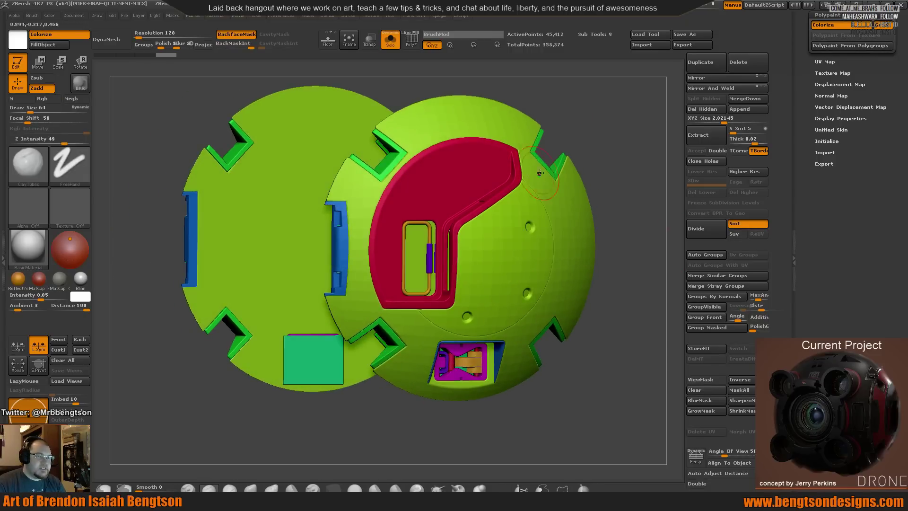
{"action": "left_click_drag", "start_coordinate": [601, 129], "coordinate": [583, 128]}
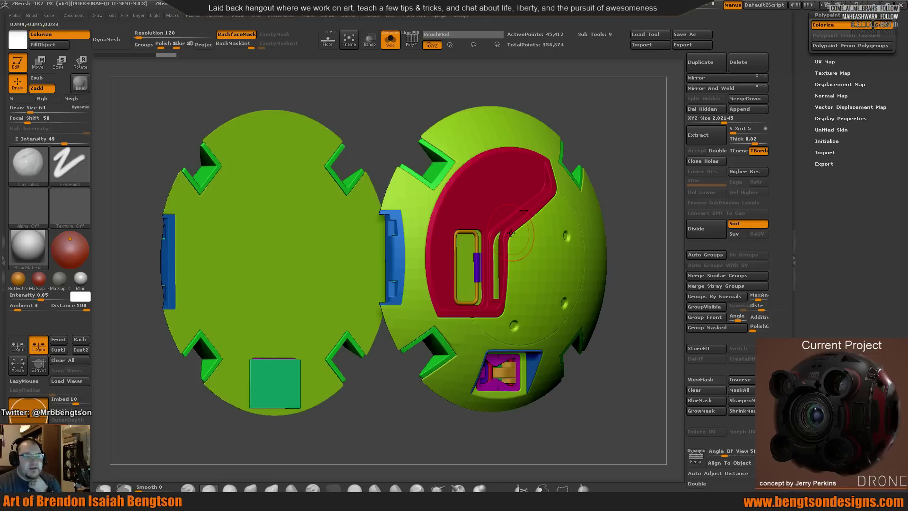
Turn off Solo mode and examine the polypainted drone from its side, front and three-quarter views.
{"action": "key", "text": "alt+s"}
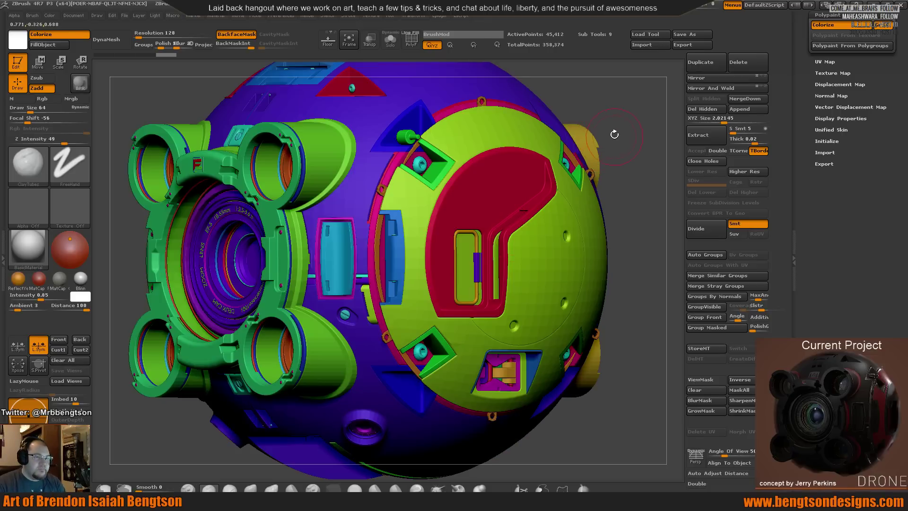
{"action": "left_click_drag", "start_coordinate": [629, 178], "coordinate": [628, 213]}
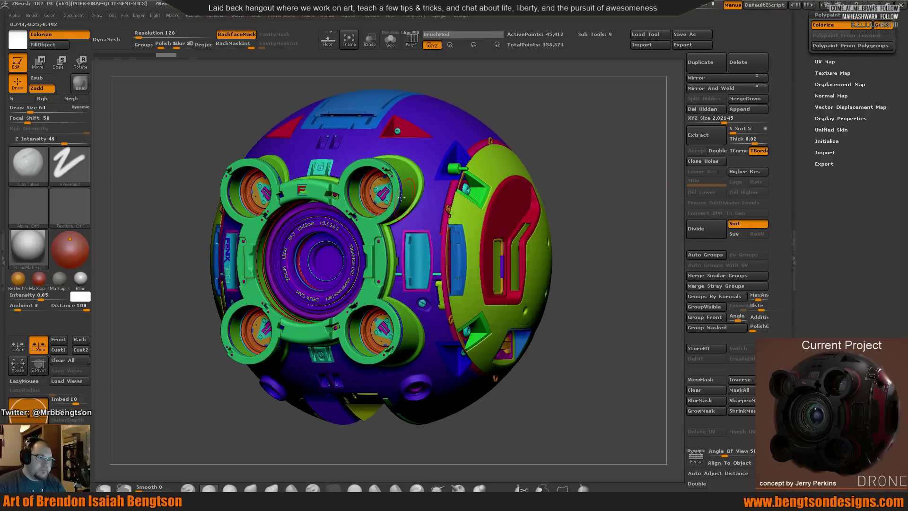
{"action": "left_click_drag", "start_coordinate": [555, 150], "coordinate": [582, 153], "text": "shift"}
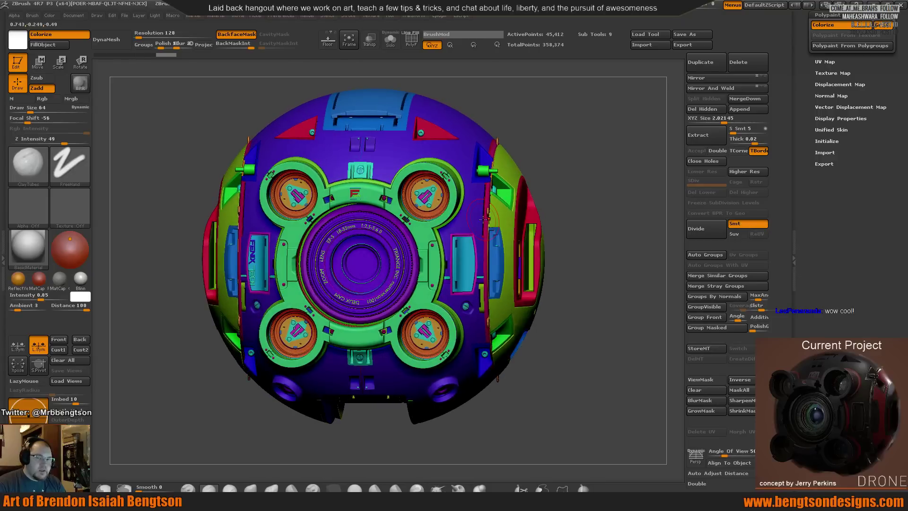
{"action": "left_click_drag", "start_coordinate": [609, 210], "coordinate": [386, 263], "text": "shift"}
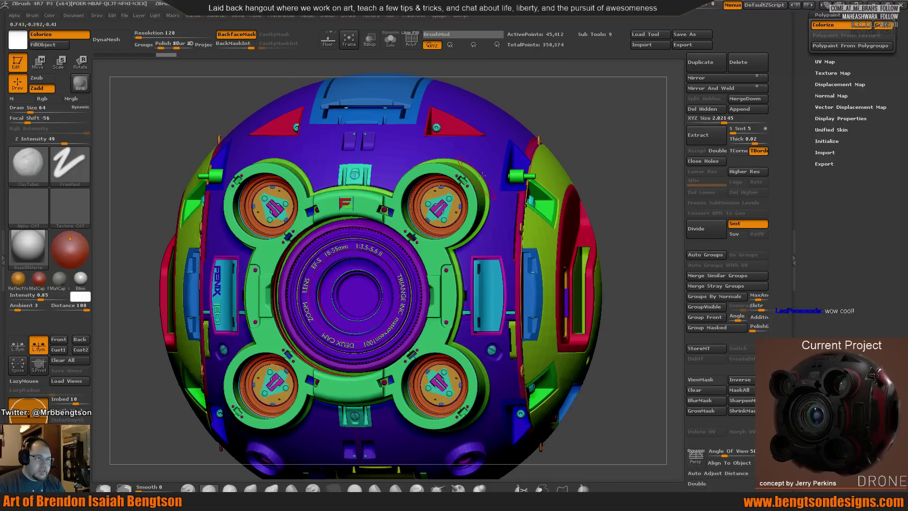
{"action": "left_click_drag", "start_coordinate": [586, 132], "coordinate": [597, 176]}
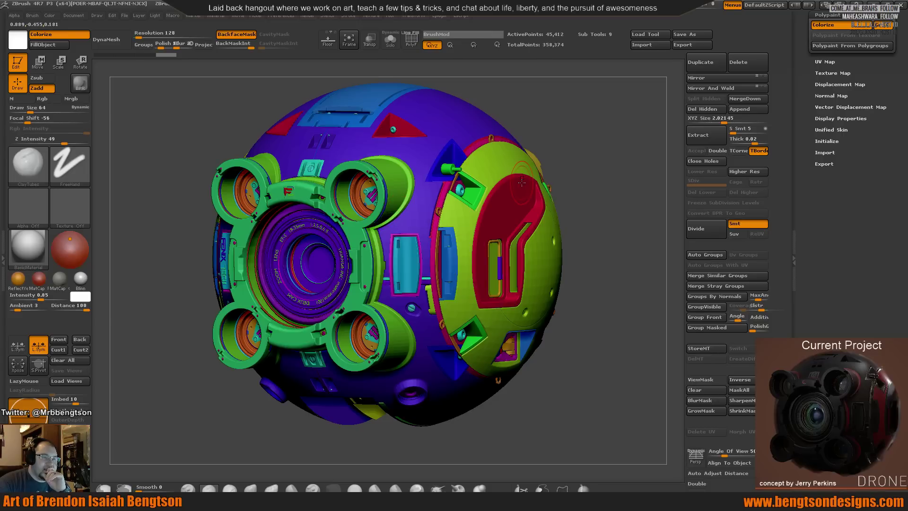
Switch to MODO indie and open the recent scene Drone blockout 03.lxf.
{"action": "scroll", "coordinate": [832, 94], "scroll_direction": "up", "scroll_amount": 6}
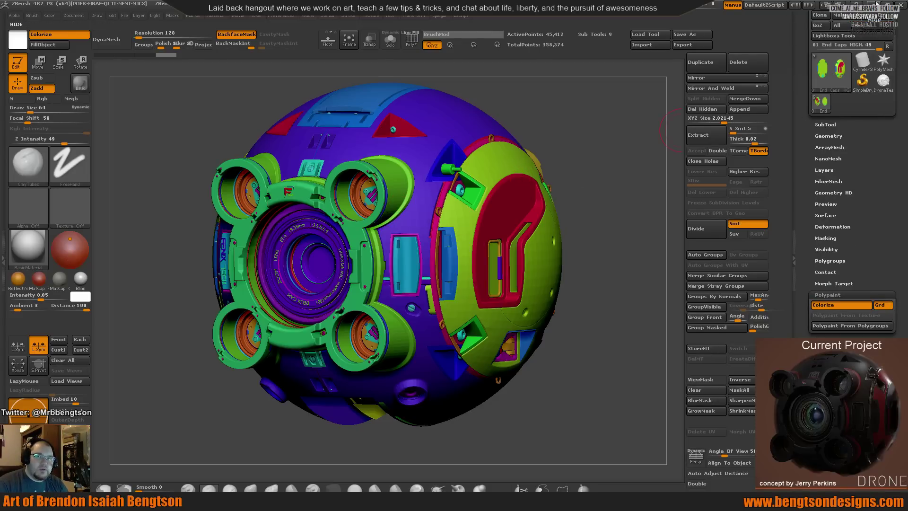
{"action": "left_click", "coordinate": [825, 4]}
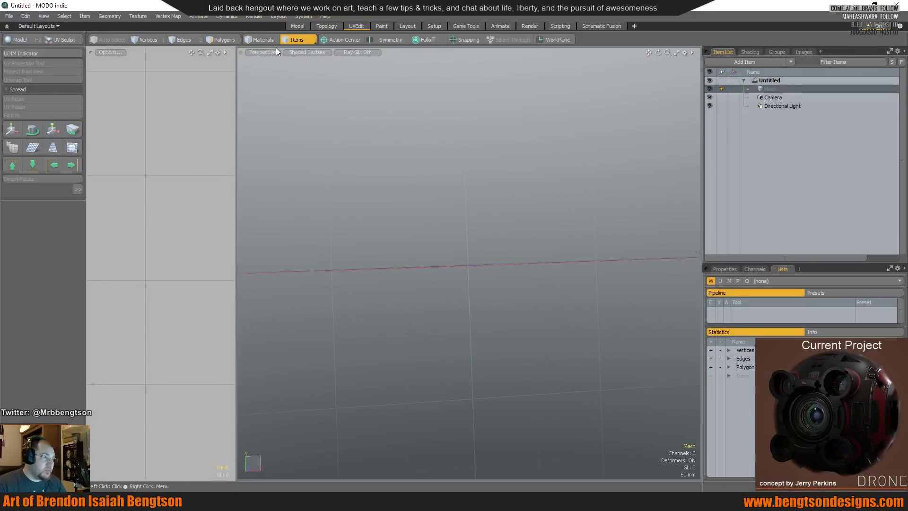
{"action": "left_click", "coordinate": [9, 17]}
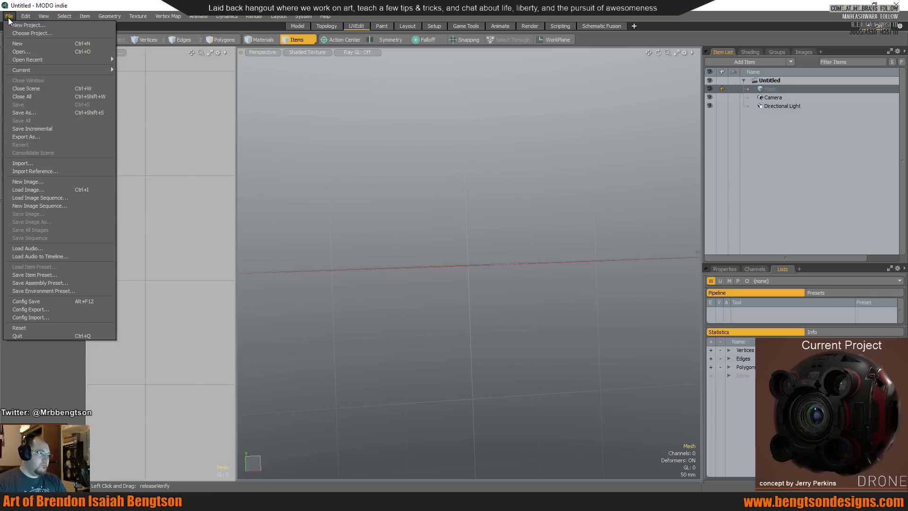
{"action": "mouse_move", "coordinate": [28, 60]}
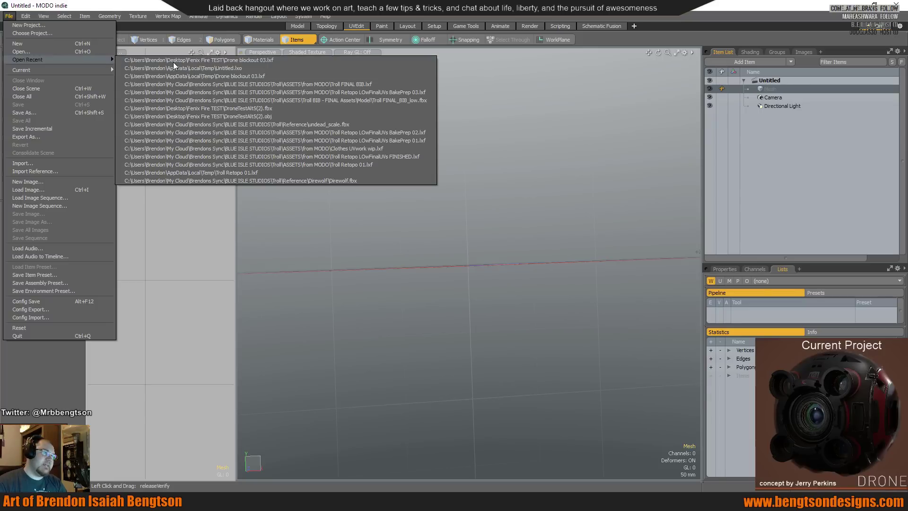
{"action": "left_click", "coordinate": [183, 60]}
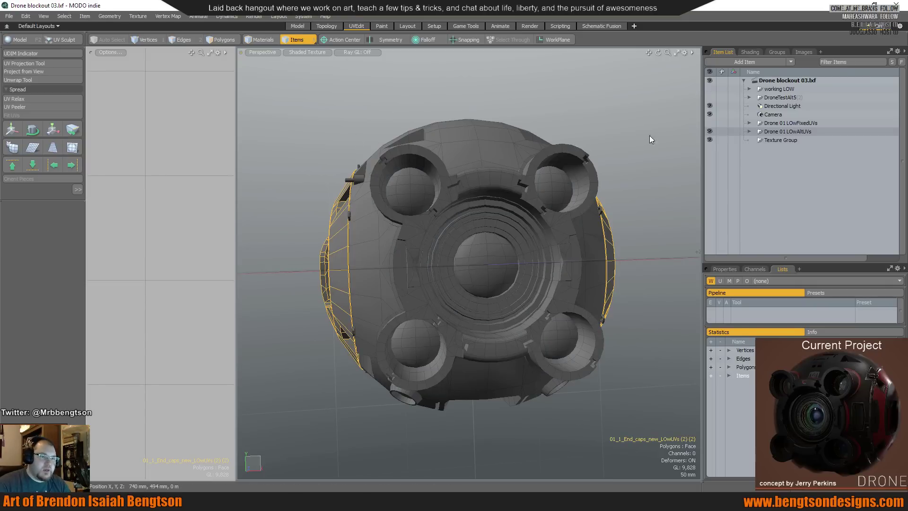
Switch to the Model layout and inspect the low-poly drone's end cap and lens housings up close.
{"action": "left_click", "coordinate": [295, 26]}
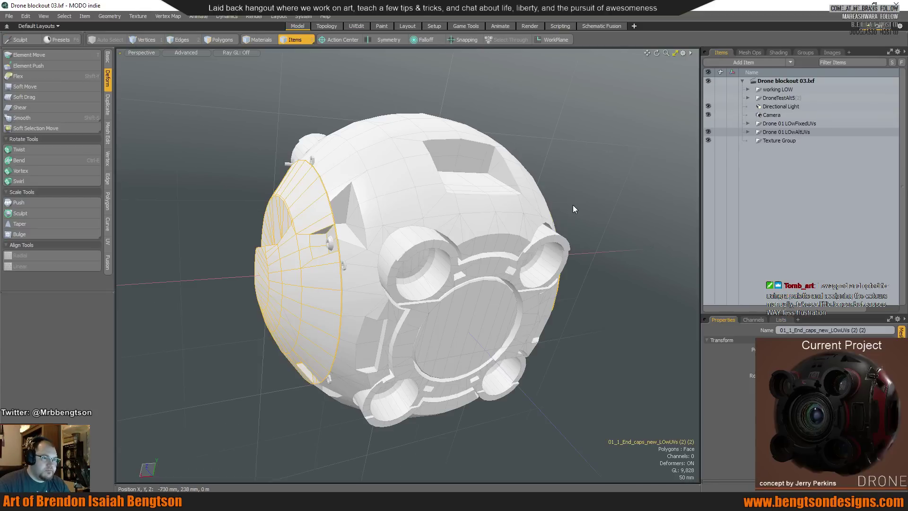
{"action": "left_click_drag", "start_coordinate": [585, 192], "coordinate": [458, 274], "text": "alt"}
{"action": "scroll", "coordinate": [386, 257], "scroll_direction": "up", "scroll_amount": 3}
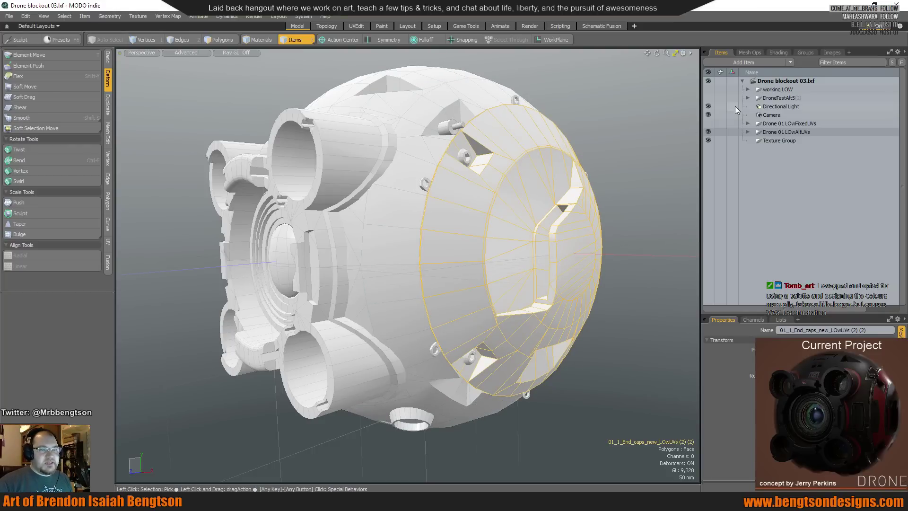
Hide the Drone 01 LOwAltUVs group and expand the Drone pieces HIGH group inside DroneTestAlt5.
{"action": "left_click", "coordinate": [748, 132]}
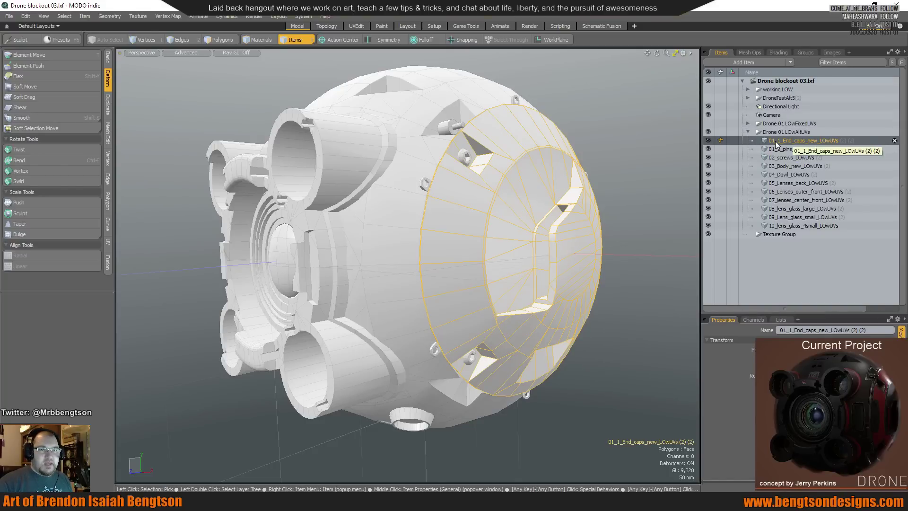
{"action": "left_click", "coordinate": [748, 131]}
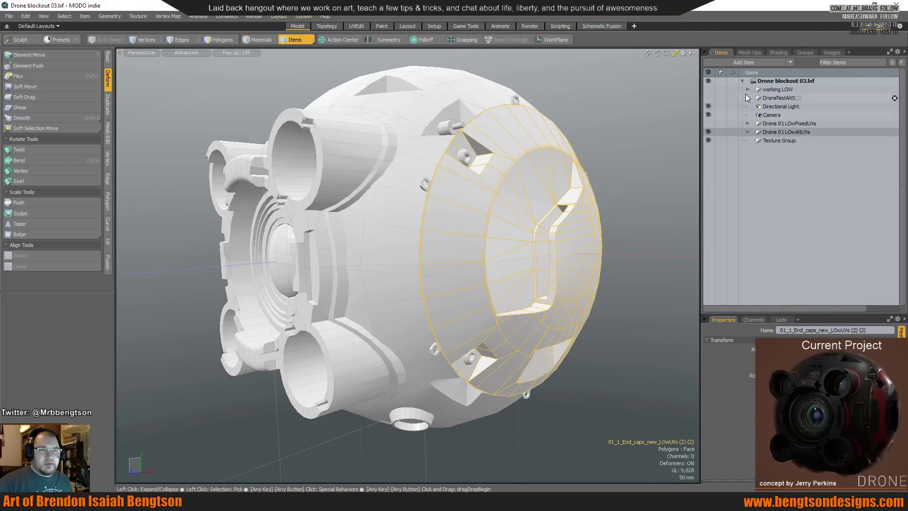
{"action": "left_click", "coordinate": [748, 97]}
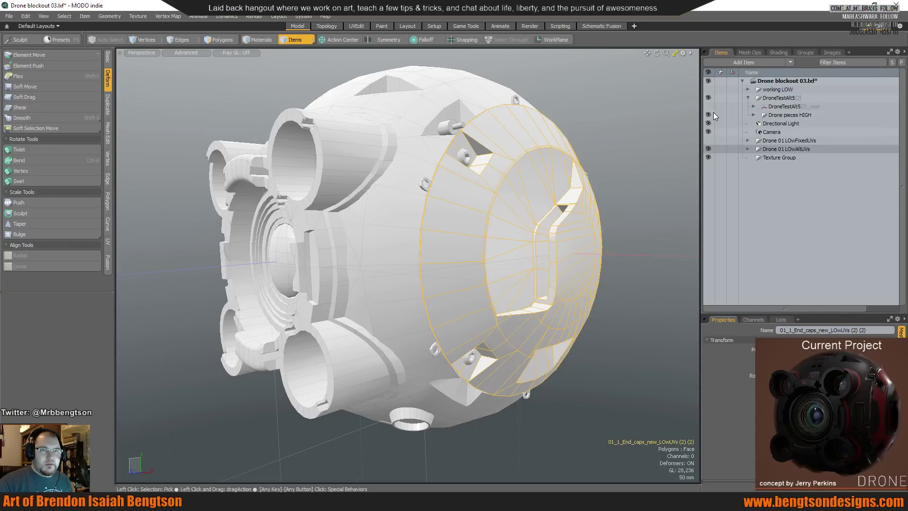
{"action": "left_click", "coordinate": [708, 149]}
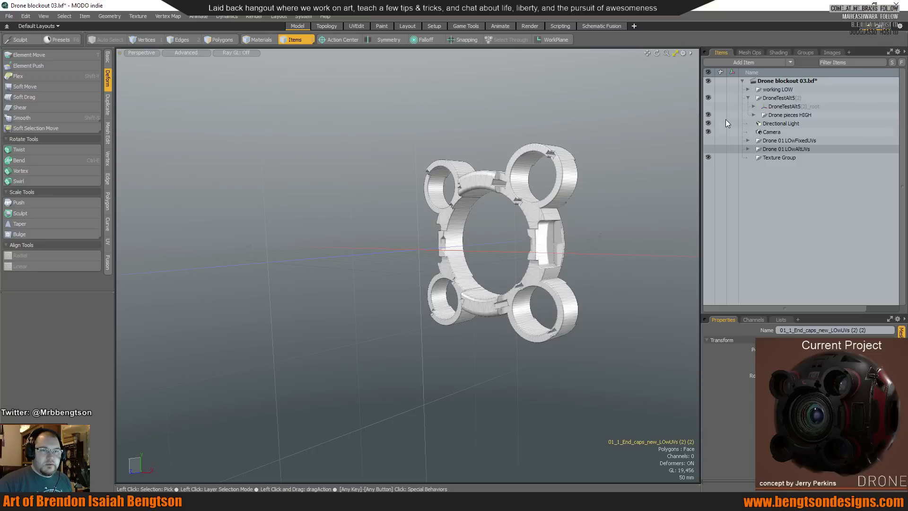
{"action": "left_click", "coordinate": [753, 115]}
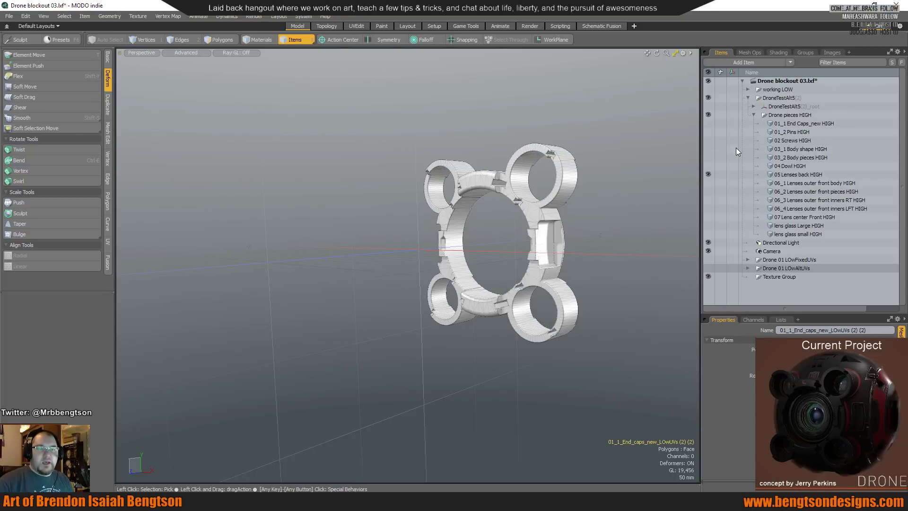
Show all the high-poly pieces, then isolate 01_1 End Caps_new HIGH and inspect the end caps.
{"action": "left_click_drag", "start_coordinate": [708, 126], "coordinate": [708, 236]}
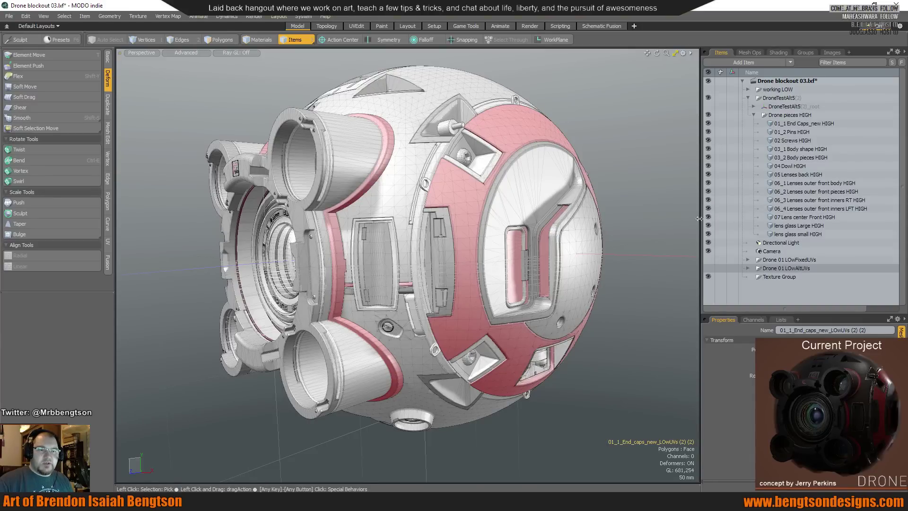
{"action": "left_click_drag", "start_coordinate": [378, 236], "coordinate": [708, 243], "text": "alt"}
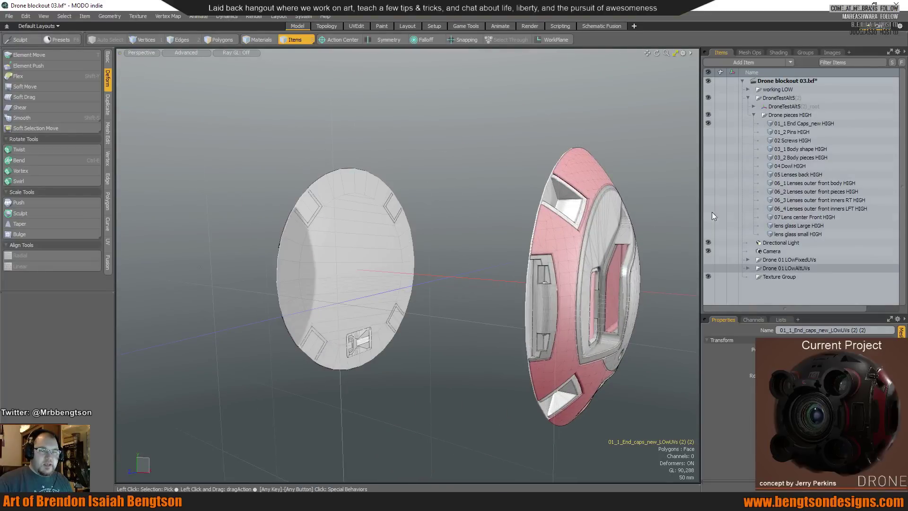
{"action": "left_click_drag", "start_coordinate": [544, 246], "coordinate": [520, 246], "text": "alt"}
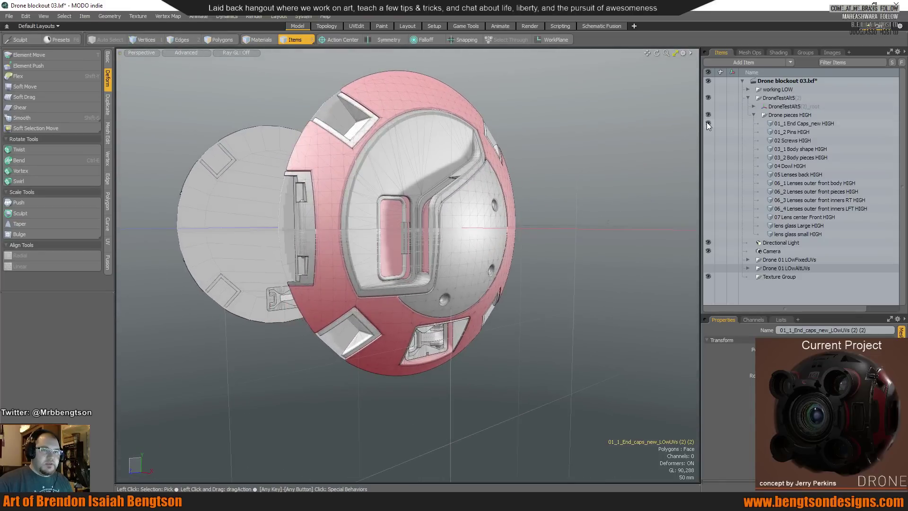
Hide the high-poly end caps, briefly check the pins and screws, and inspect 03_1 Body shape HIGH alone.
{"action": "left_click", "coordinate": [707, 123]}
{"action": "left_click", "coordinate": [708, 132]}
{"action": "left_click", "coordinate": [707, 132]}
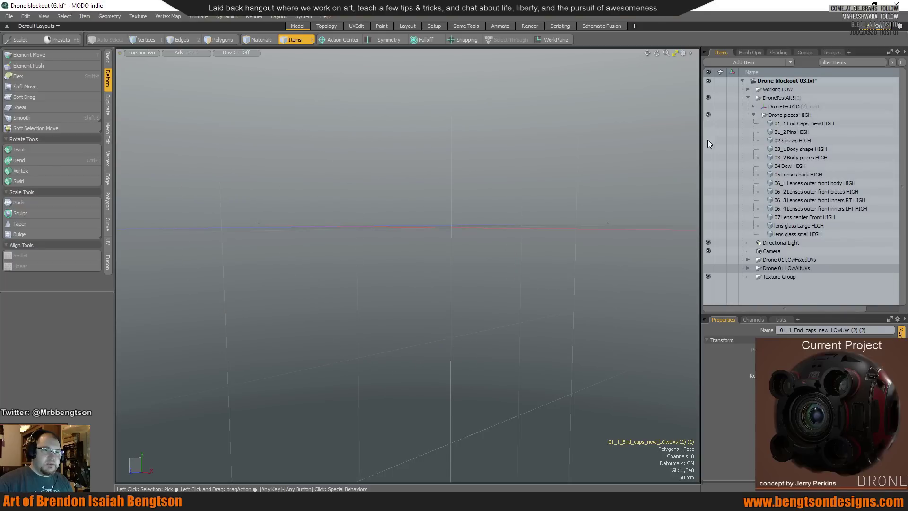
{"action": "left_click", "coordinate": [707, 140]}
{"action": "left_click", "coordinate": [707, 140]}
{"action": "left_click", "coordinate": [709, 149]}
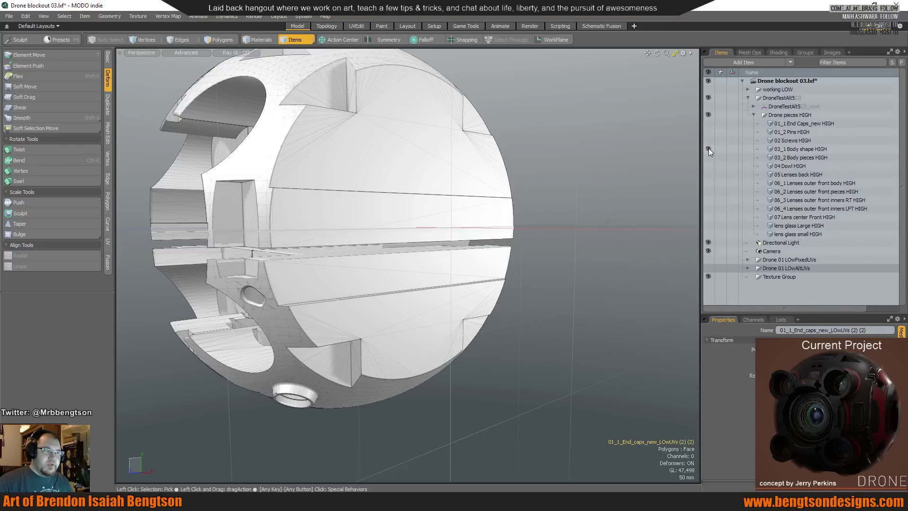
{"action": "left_click_drag", "start_coordinate": [581, 189], "coordinate": [450, 194], "text": "alt"}
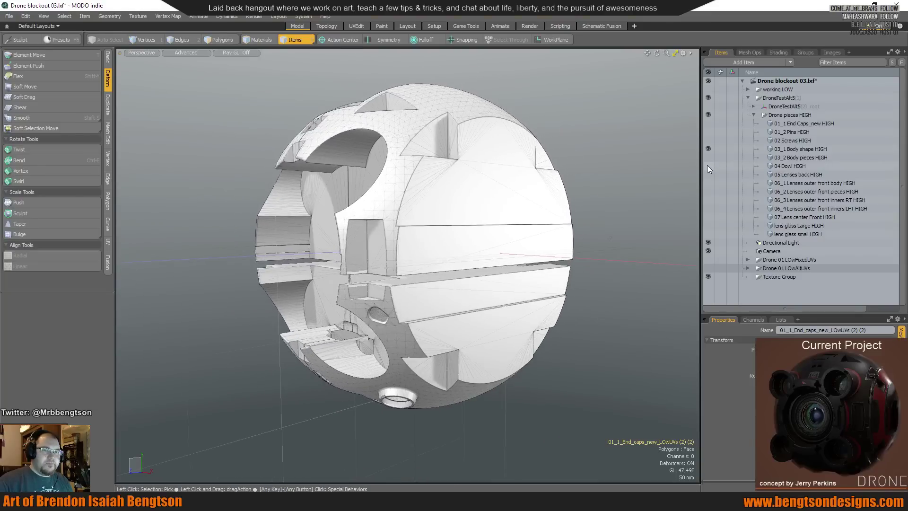
Show 03_2 Body pieces HIGH on the body shape, inspect the assembly, and hide both body items.
{"action": "left_click", "coordinate": [708, 157]}
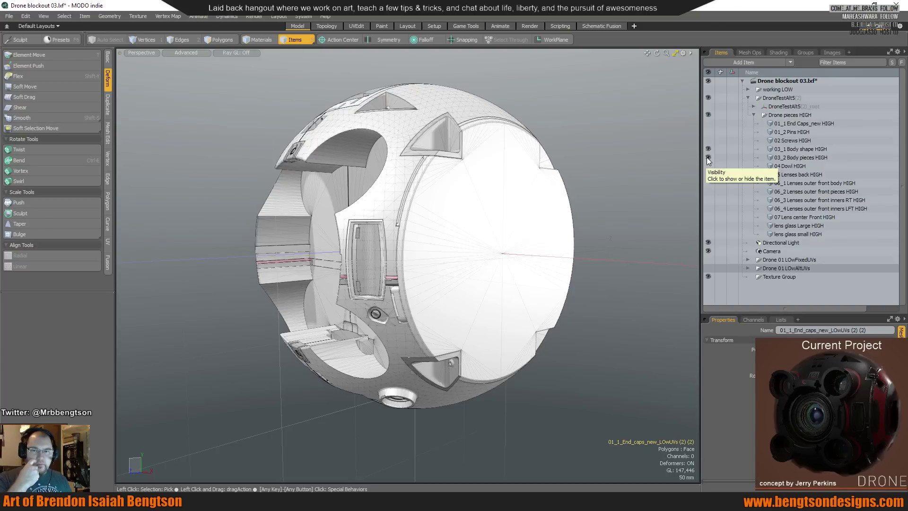
{"action": "right_click_drag", "start_coordinate": [509, 101], "coordinate": [595, 86]}
{"action": "left_click", "coordinate": [594, 86]}
{"action": "left_click_drag", "start_coordinate": [543, 124], "coordinate": [535, 340], "text": "alt"}
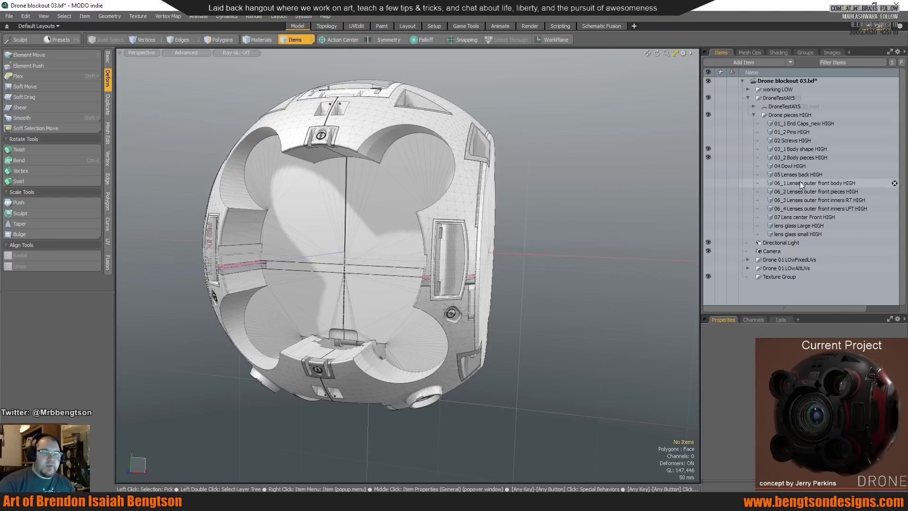
{"action": "left_click", "coordinate": [708, 157]}
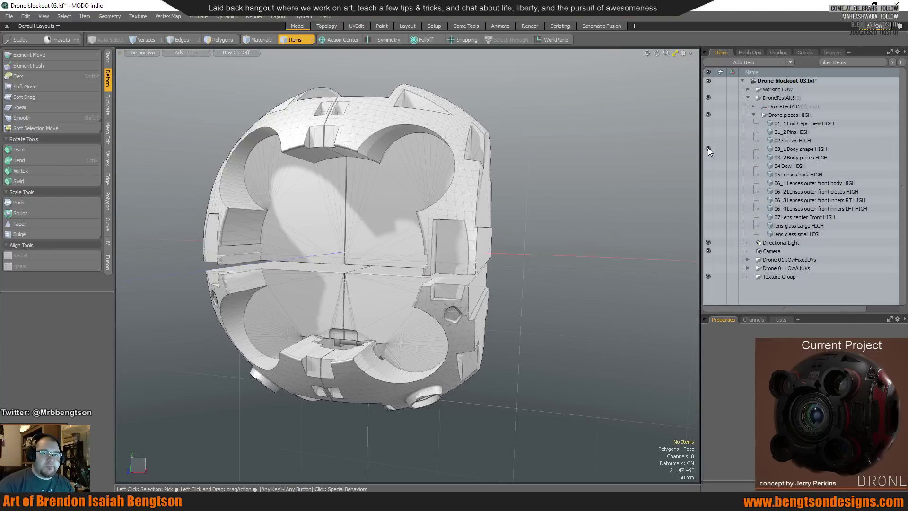
{"action": "left_click", "coordinate": [708, 149]}
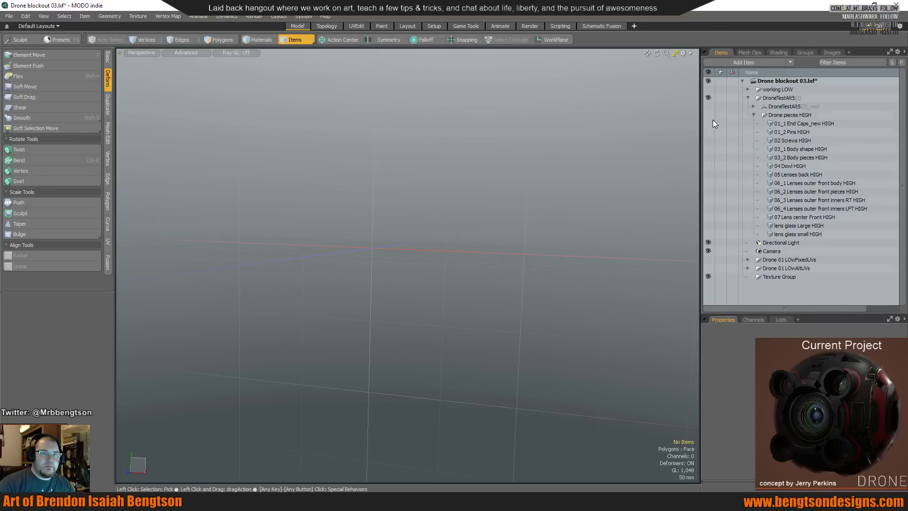
Show the low-poly Drone 01 LOwAltUVs group together with 01_1 End Caps_new HIGH to compare the overlapping end caps.
{"action": "left_click", "coordinate": [708, 268]}
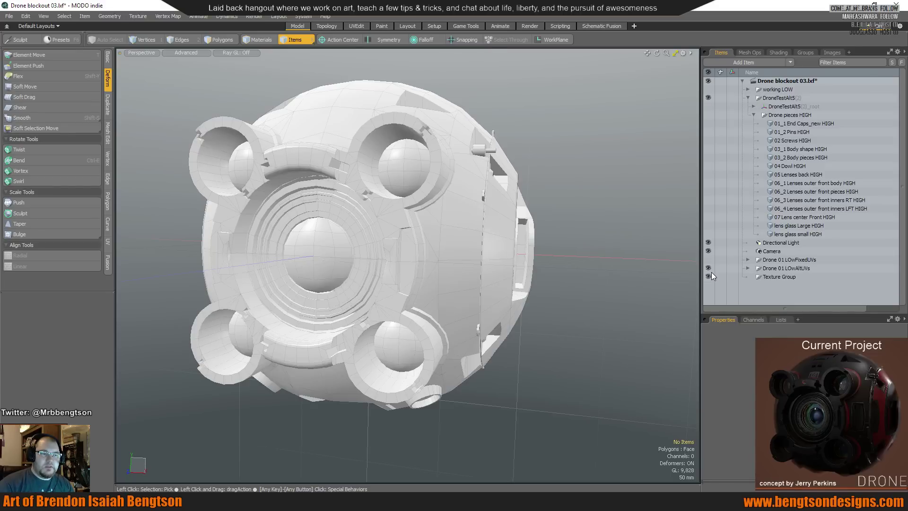
{"action": "left_click_drag", "start_coordinate": [593, 199], "coordinate": [496, 215], "text": "alt"}
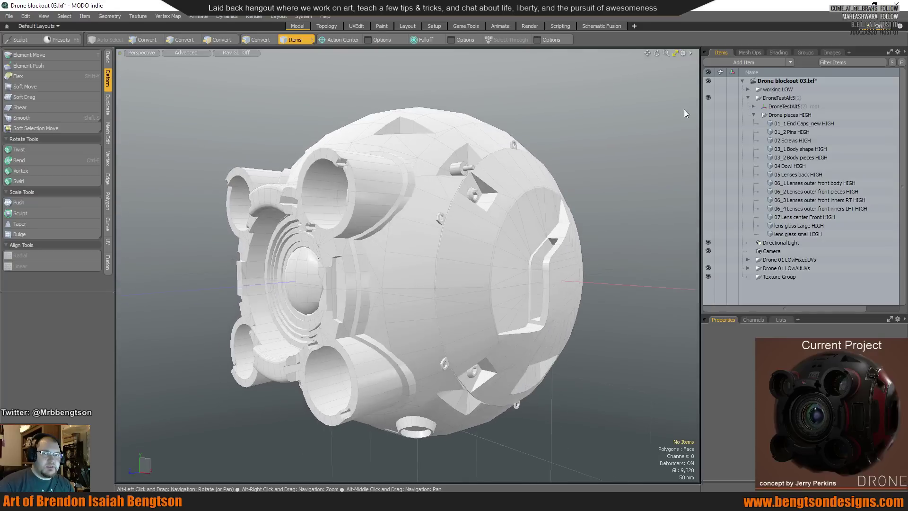
{"action": "left_click", "coordinate": [708, 106]}
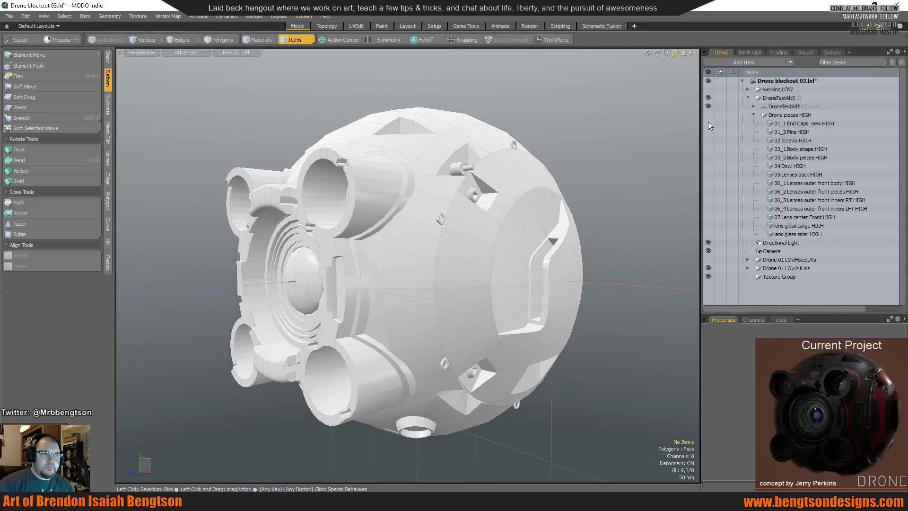
{"action": "left_click_drag", "start_coordinate": [708, 114], "coordinate": [708, 123]}
{"action": "left_click_drag", "start_coordinate": [615, 142], "coordinate": [499, 140], "text": "alt"}
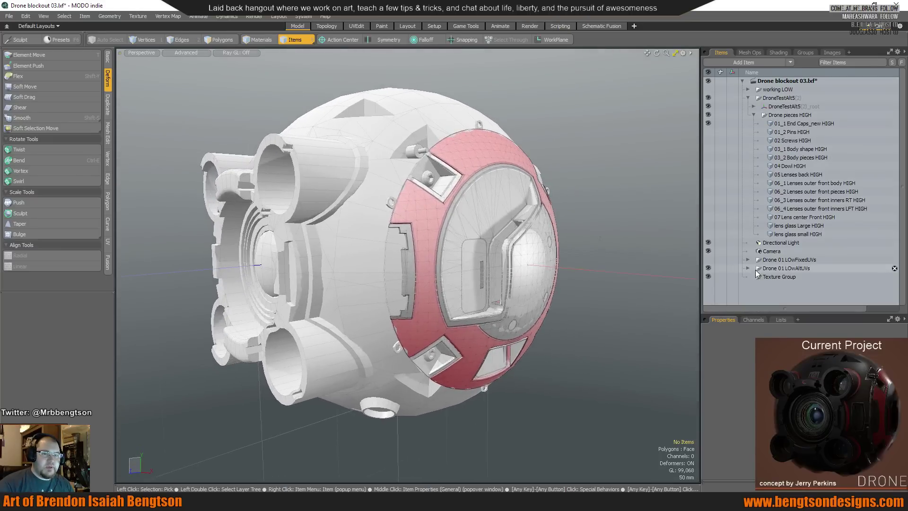
Expand the Drone 01 LOwAltUVs group and examine the low-poly drone with its high-poly end caps from several sides.
{"action": "left_click", "coordinate": [748, 268]}
{"action": "scroll", "coordinate": [749, 268], "scroll_direction": "down", "scroll_amount": 3}
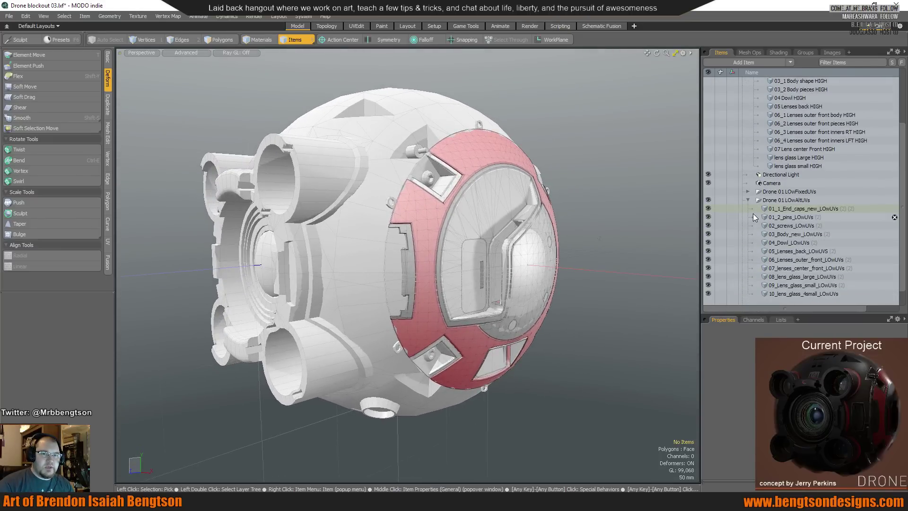
{"action": "left_click_drag", "start_coordinate": [662, 203], "coordinate": [525, 237], "text": "alt"}
{"action": "scroll", "coordinate": [765, 129], "scroll_direction": "up", "scroll_amount": 3}
{"action": "left_click_drag", "start_coordinate": [532, 134], "coordinate": [528, 71], "text": "alt"}
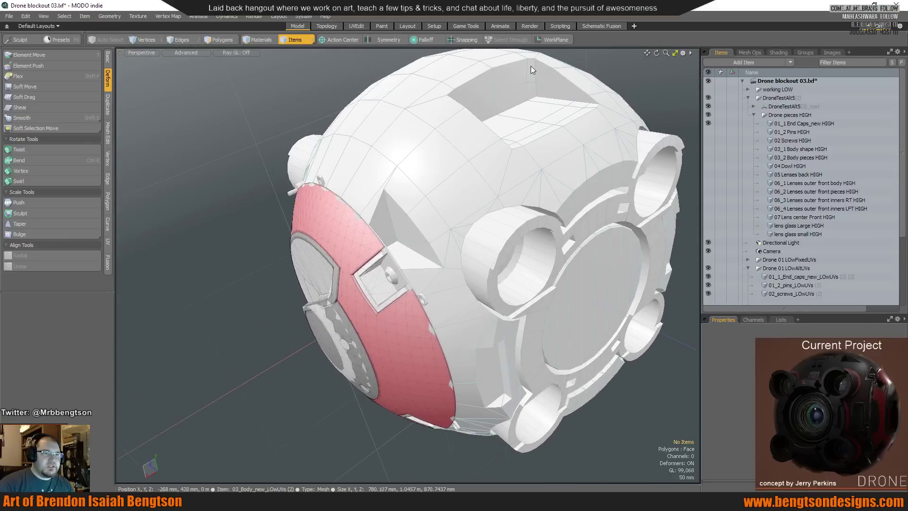
{"action": "left_click_drag", "start_coordinate": [420, 247], "coordinate": [434, 189], "text": "alt"}
{"action": "scroll", "coordinate": [433, 189], "scroll_direction": "down", "scroll_amount": 2}
Select the low-poly 06_Lenses_outer_front piece, switch to polygon selection, and examine its lens housings and small details up close.
{"action": "left_click", "coordinate": [429, 195]}
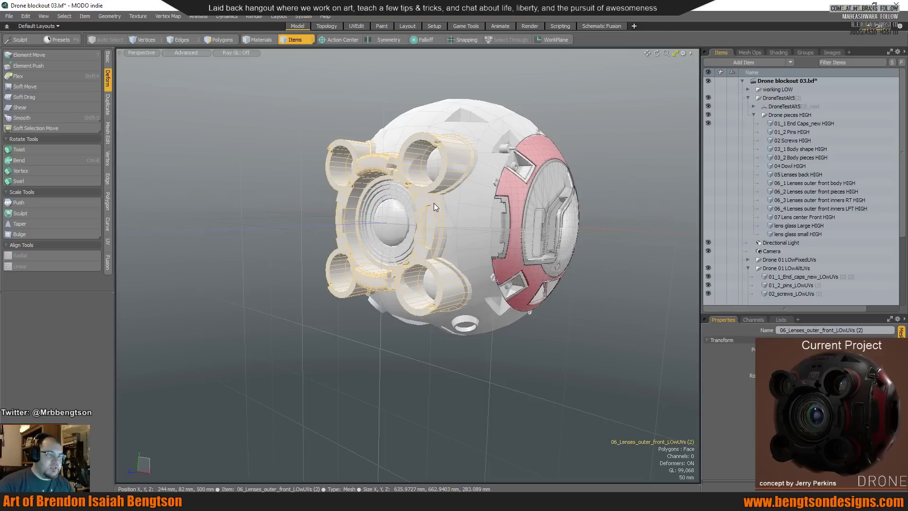
{"action": "key", "text": "3"}
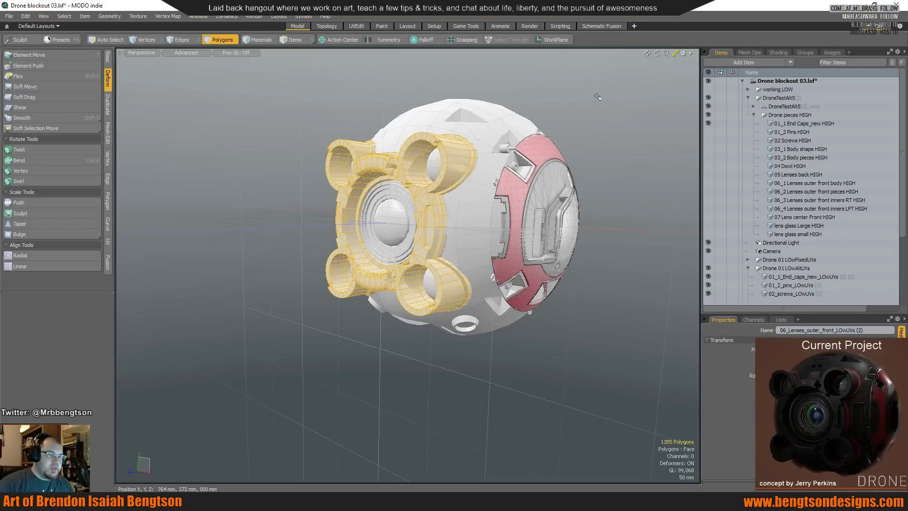
{"action": "scroll", "coordinate": [383, 214], "scroll_direction": "up", "scroll_amount": 3}
{"action": "left_click_drag", "start_coordinate": [383, 213], "coordinate": [459, 183], "text": "alt"}
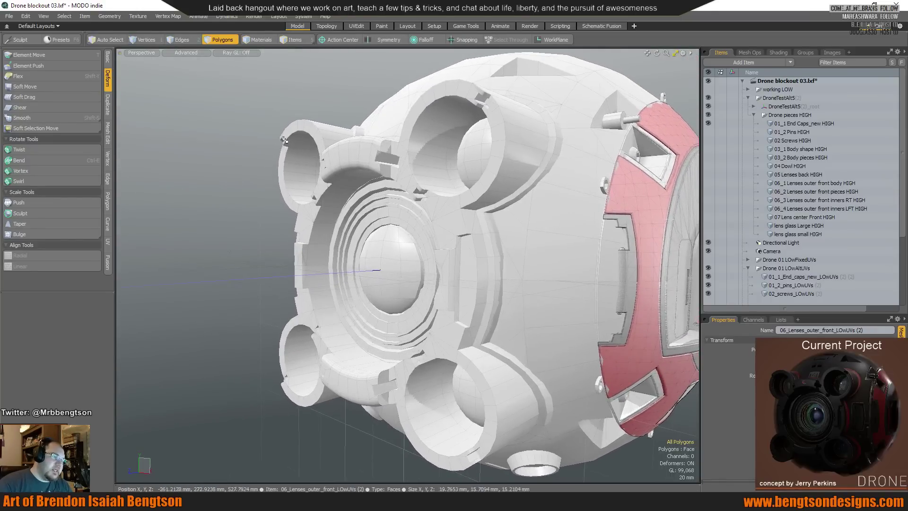
{"action": "mouse_move", "coordinate": [287, 213]}
{"action": "left_mouse_down", "text": "alt"}
{"action": "mouse_move", "coordinate": [289, 240]}
{"action": "mouse_move", "coordinate": [296, 199]}
{"action": "left_mouse_up", "text": "alt"}
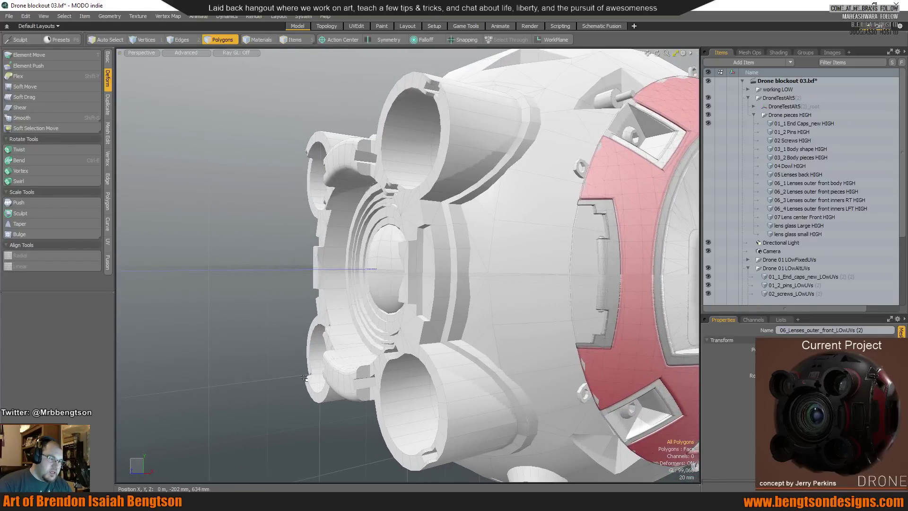
{"action": "left_click_drag", "start_coordinate": [313, 355], "coordinate": [479, 211], "text": "alt"}
{"action": "scroll", "coordinate": [554, 229], "scroll_direction": "up", "scroll_amount": 5}
{"action": "left_click_drag", "start_coordinate": [554, 229], "coordinate": [464, 294], "text": "alt"}
{"action": "scroll", "coordinate": [398, 112], "scroll_direction": "up", "scroll_amount": 5}
{"action": "scroll", "coordinate": [319, 247], "scroll_direction": "down", "scroll_amount": 5, "text": "alt"}
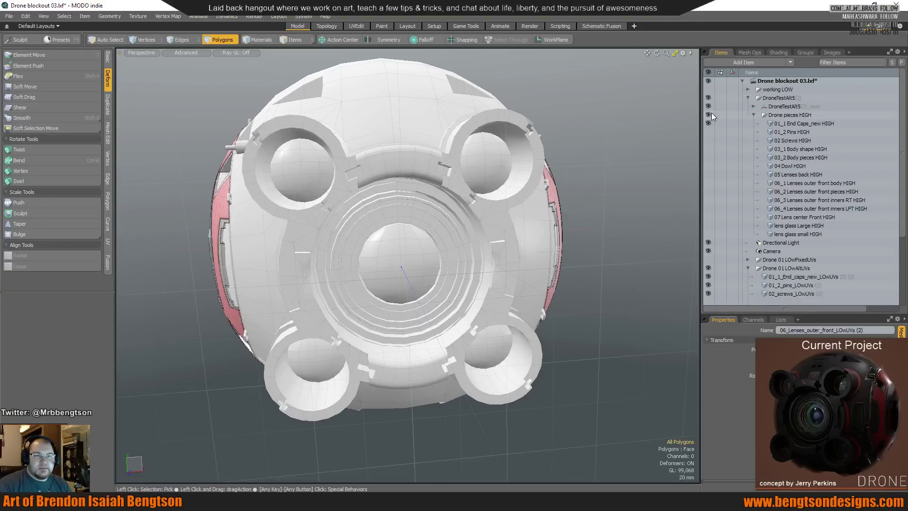
Hide the DroneTestAlt5 group and view the complete low-poly drone on its own.
{"action": "left_click", "coordinate": [708, 98]}
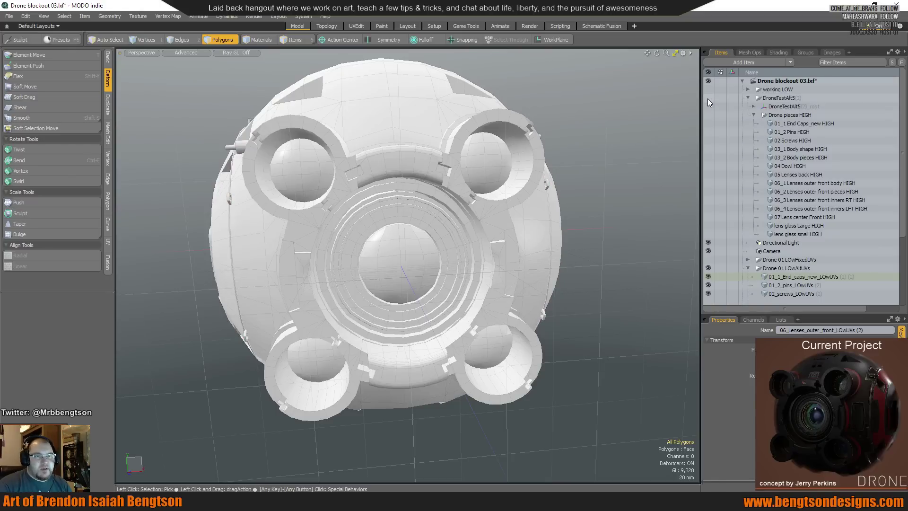
{"action": "left_click_drag", "start_coordinate": [520, 203], "coordinate": [437, 268], "text": "alt"}
{"action": "scroll", "coordinate": [472, 246], "scroll_direction": "down", "scroll_amount": 3}
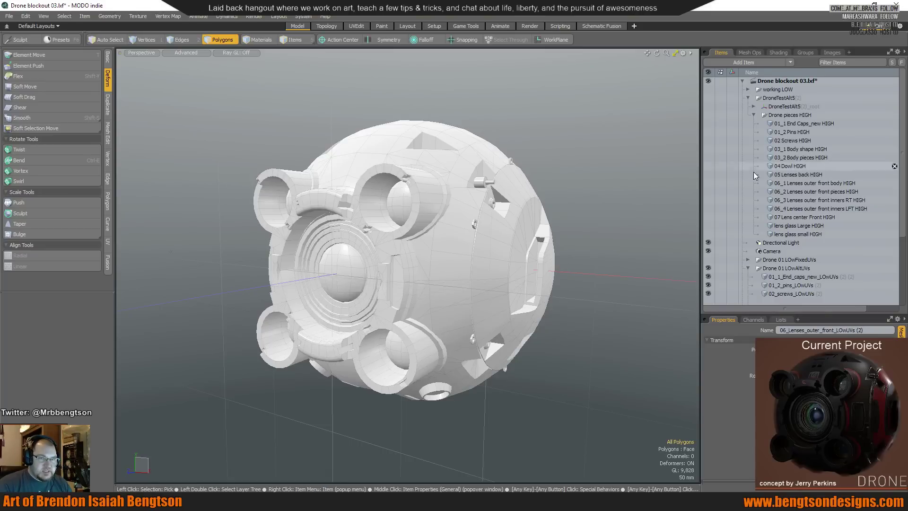
Enlarge the area below the item list and display the selected mesh's UV maps.
{"action": "left_click_drag", "start_coordinate": [808, 312], "coordinate": [754, 203]}
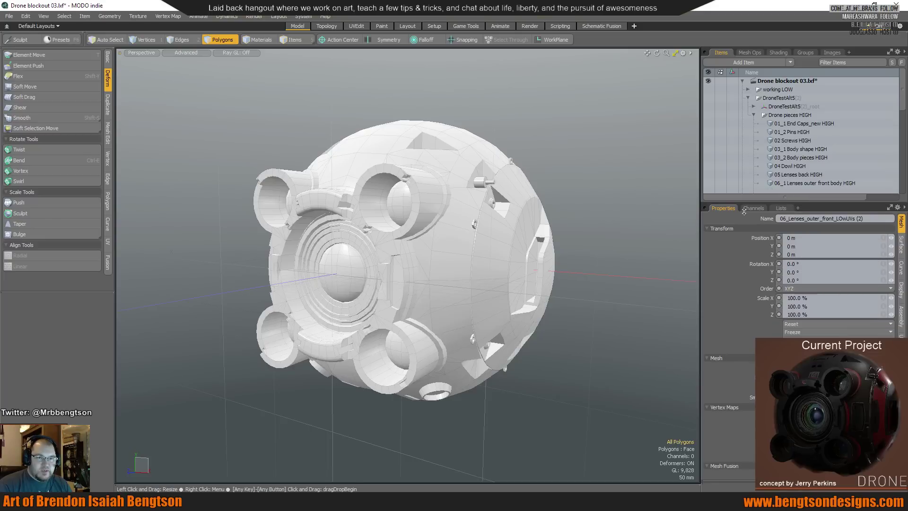
{"action": "left_click", "coordinate": [779, 208]}
{"action": "left_click_drag", "start_coordinate": [745, 243], "coordinate": [745, 307]}
{"action": "left_click", "coordinate": [709, 237]}
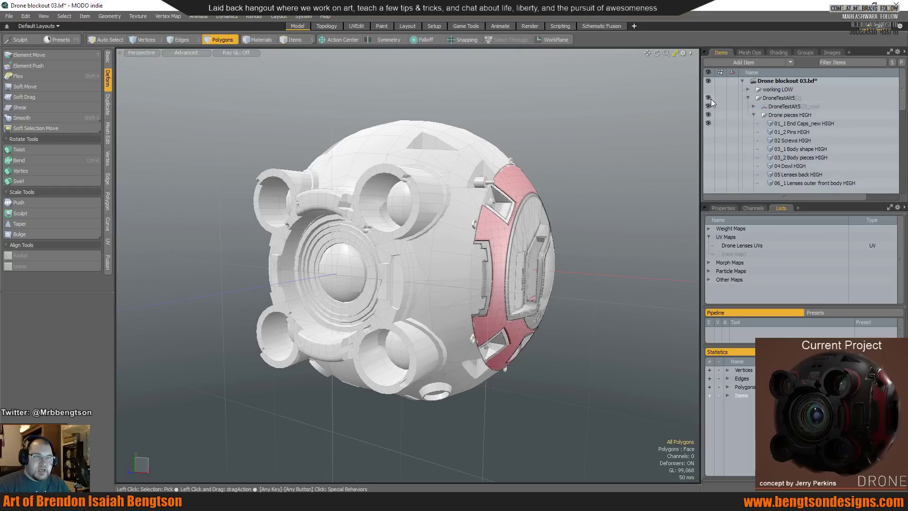
Show all the remaining high-poly pieces, from 01_2 Pins HIGH through lens glass small HIGH.
{"action": "left_click_drag", "start_coordinate": [709, 131], "coordinate": [710, 183]}
{"action": "scroll", "coordinate": [721, 160], "scroll_direction": "down", "scroll_amount": 2}
{"action": "left_click", "coordinate": [708, 141]}
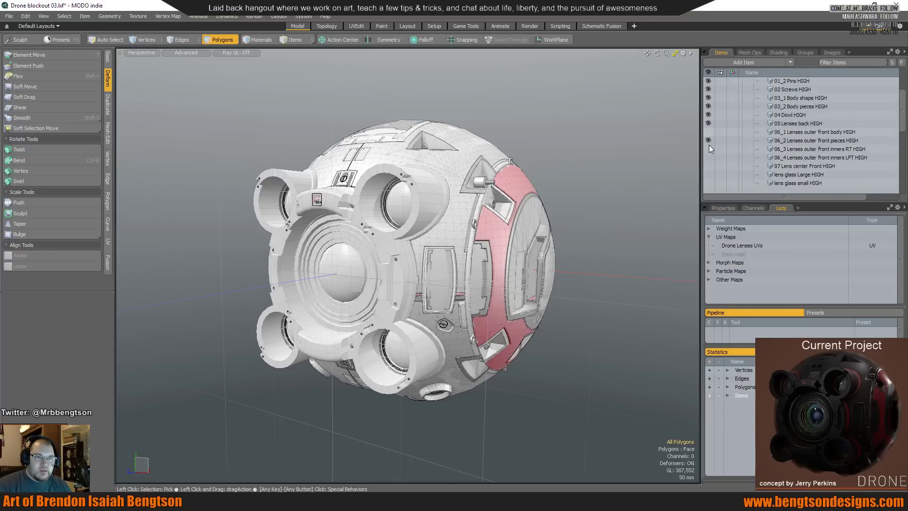
{"action": "left_click_drag", "start_coordinate": [708, 157], "coordinate": [709, 183]}
{"action": "scroll", "coordinate": [730, 133], "scroll_direction": "down", "scroll_amount": 2}
{"action": "scroll", "coordinate": [730, 135], "scroll_direction": "up", "scroll_amount": 5}
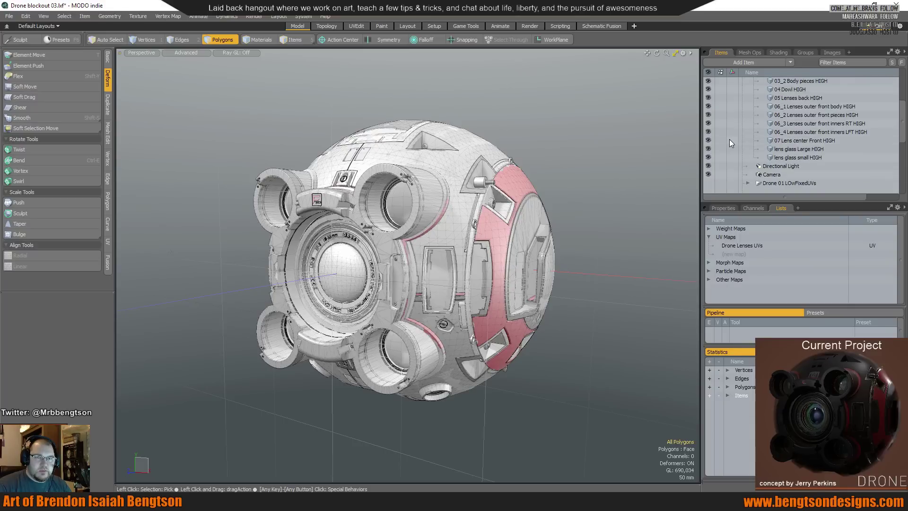
Collapse the DroneTestAlt5 group, hide Drone 01 LOwAltUVs, and inspect the high-poly front lens and logo plate up close.
{"action": "left_click", "coordinate": [748, 98]}
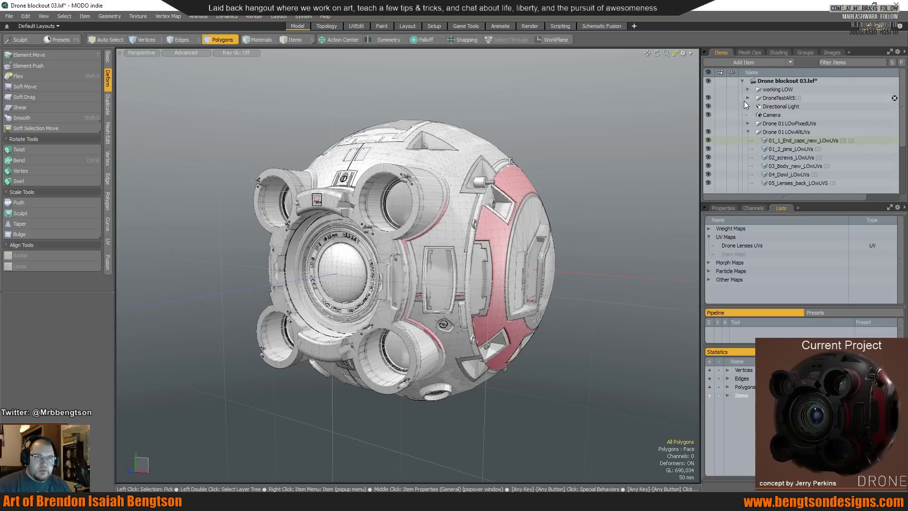
{"action": "left_click", "coordinate": [708, 131]}
{"action": "scroll", "coordinate": [405, 119], "scroll_direction": "up", "scroll_amount": 6}
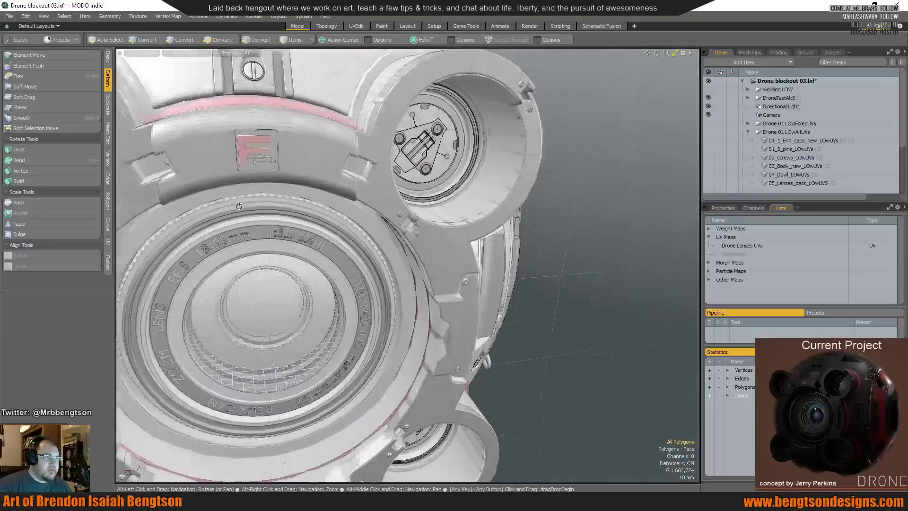
{"action": "left_click_drag", "start_coordinate": [238, 206], "coordinate": [257, 121], "text": "alt"}
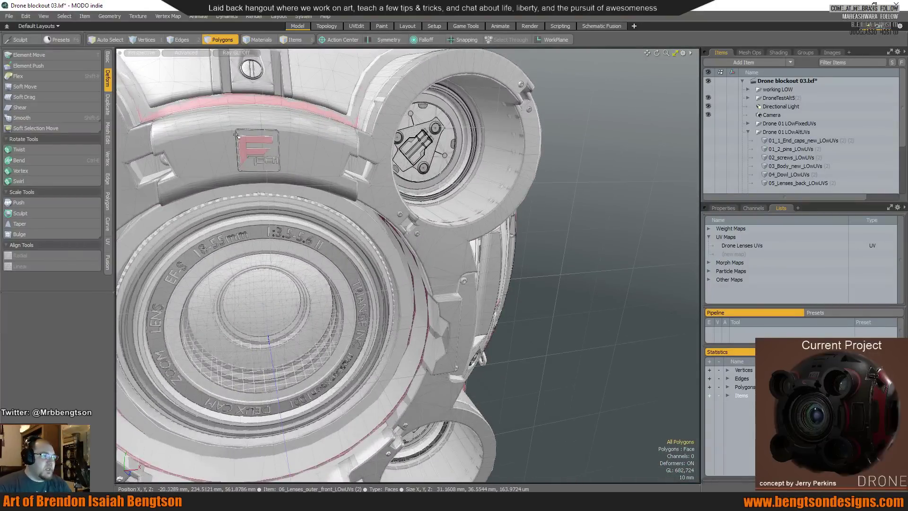
Examine the high-poly drone's lens assembly, side panels and outer housings from several angles.
{"action": "left_click_drag", "start_coordinate": [283, 233], "coordinate": [241, 245], "text": "alt"}
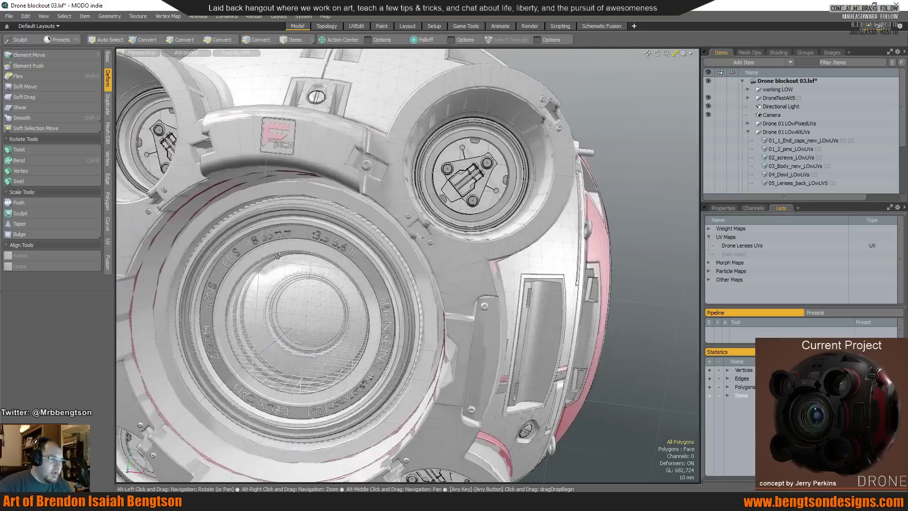
{"action": "left_click_drag", "start_coordinate": [310, 258], "coordinate": [522, 179], "text": "alt"}
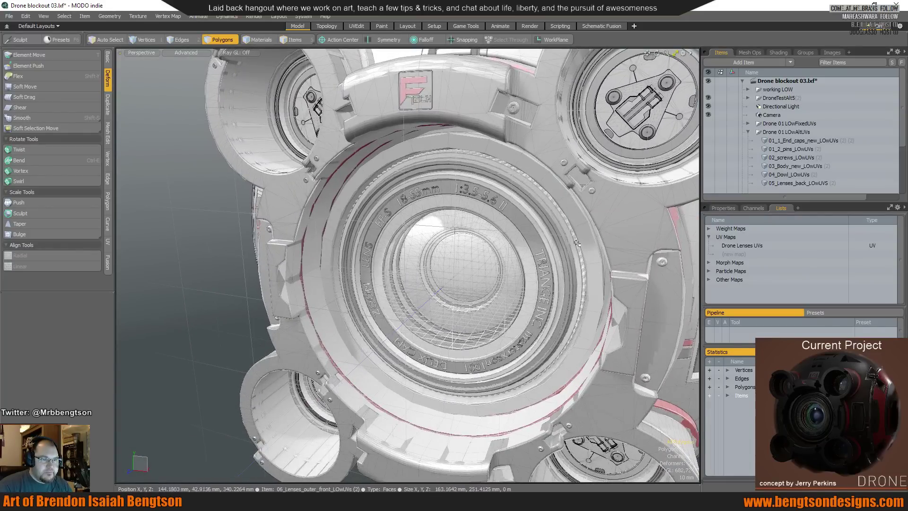
{"action": "left_click_drag", "start_coordinate": [607, 251], "coordinate": [217, 274], "text": "alt"}
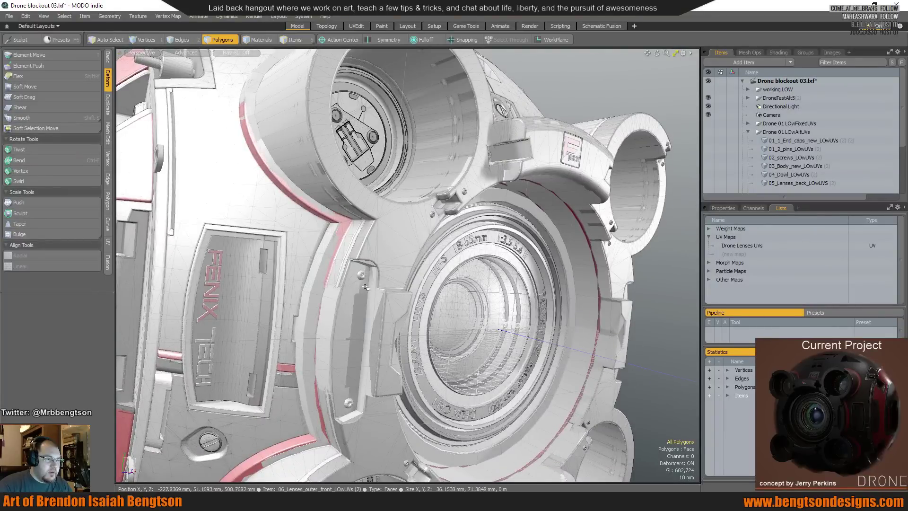
{"action": "scroll", "coordinate": [363, 284], "scroll_direction": "down", "scroll_amount": 5}
{"action": "left_click_drag", "start_coordinate": [478, 232], "coordinate": [471, 199], "text": "alt"}
{"action": "left_click_drag", "start_coordinate": [398, 198], "coordinate": [394, 144], "text": "alt"}
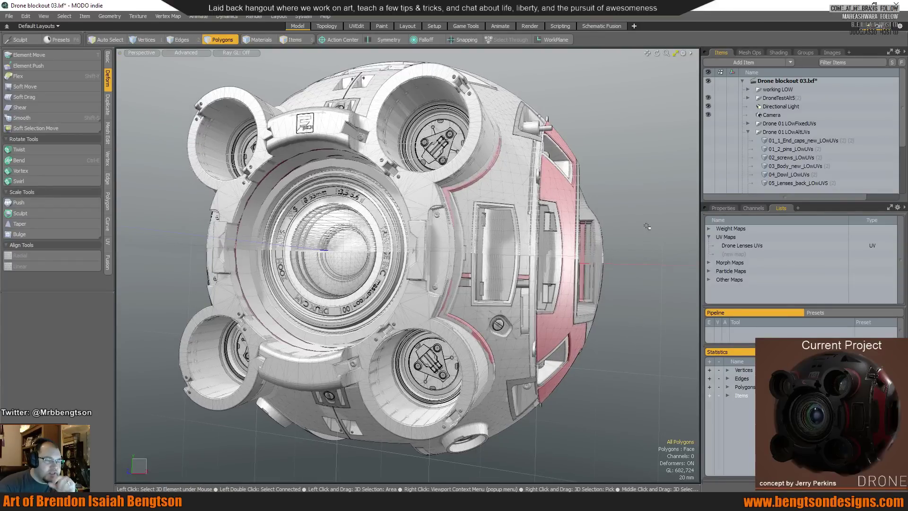
Hide DroneTestAlt5, show Drone 01 LOwAltUVs, and select its meshes from 01_1_End_caps_new_LOwUVs through 10_lens_glass_4small_LOwUVs.
{"action": "left_click", "coordinate": [708, 98]}
{"action": "left_click", "coordinate": [708, 131]}
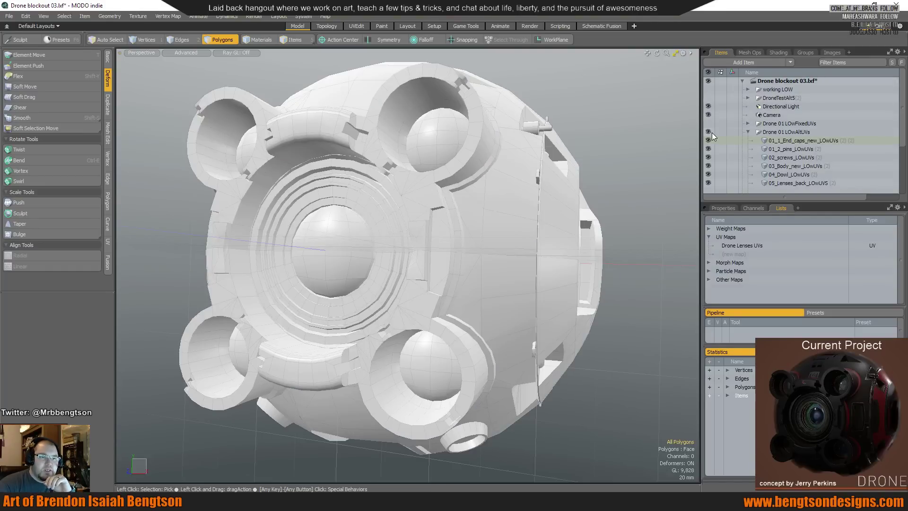
{"action": "scroll", "coordinate": [789, 126], "scroll_direction": "down", "scroll_amount": 2}
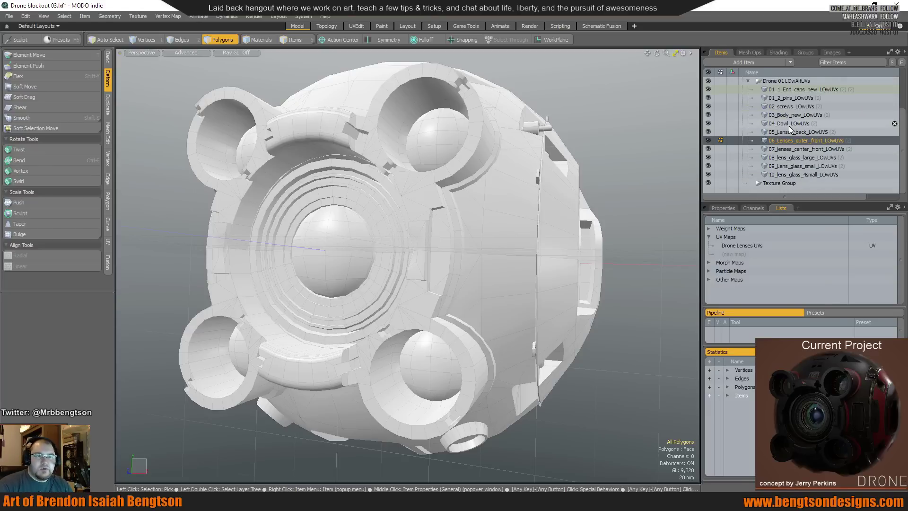
{"action": "left_click", "coordinate": [789, 90]}
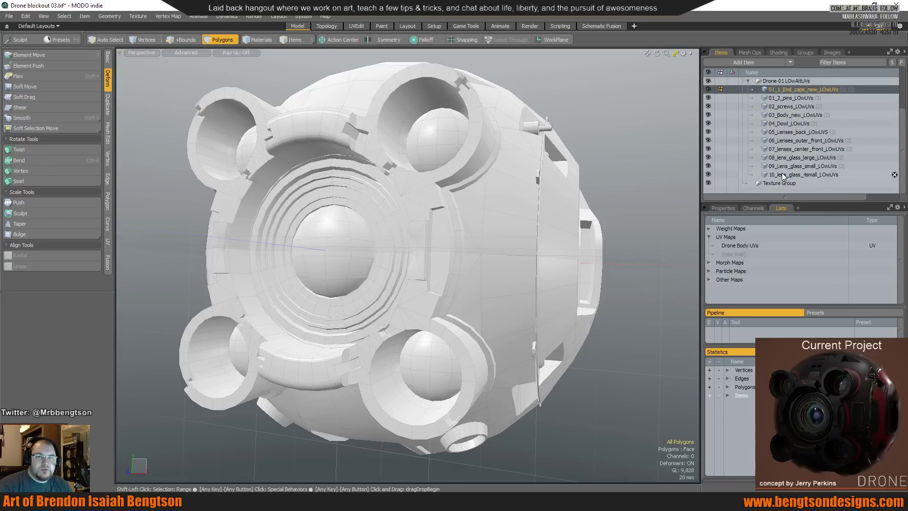
{"action": "left_click", "coordinate": [782, 174], "text": "shift"}
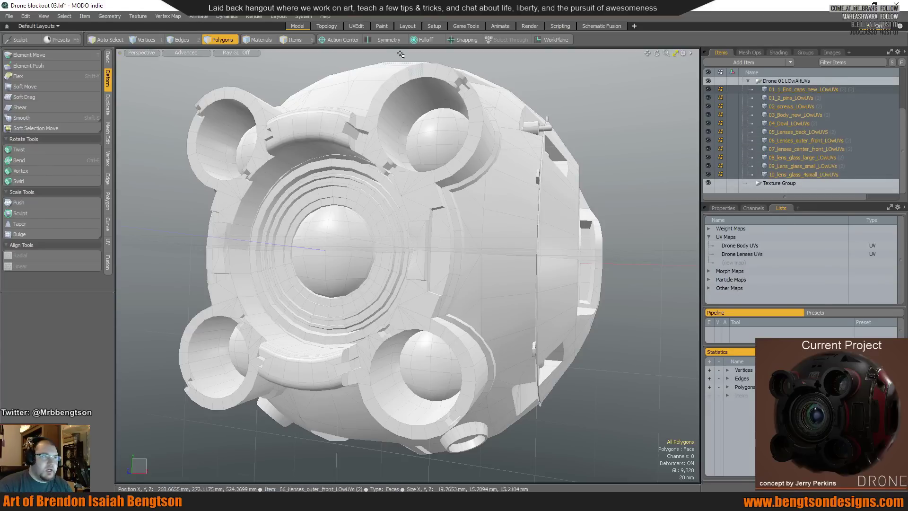
Switch to the UV editing layout, widen the UV view, and display the Drone Body UVs map.
{"action": "left_click", "coordinate": [357, 26]}
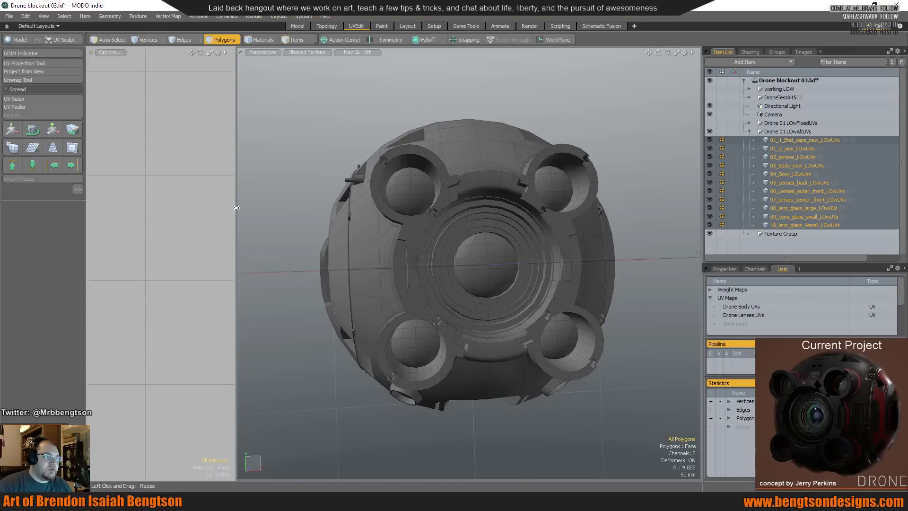
{"action": "left_click_drag", "start_coordinate": [236, 208], "coordinate": [485, 233]}
{"action": "scroll", "coordinate": [300, 227], "scroll_direction": "down", "scroll_amount": 3}
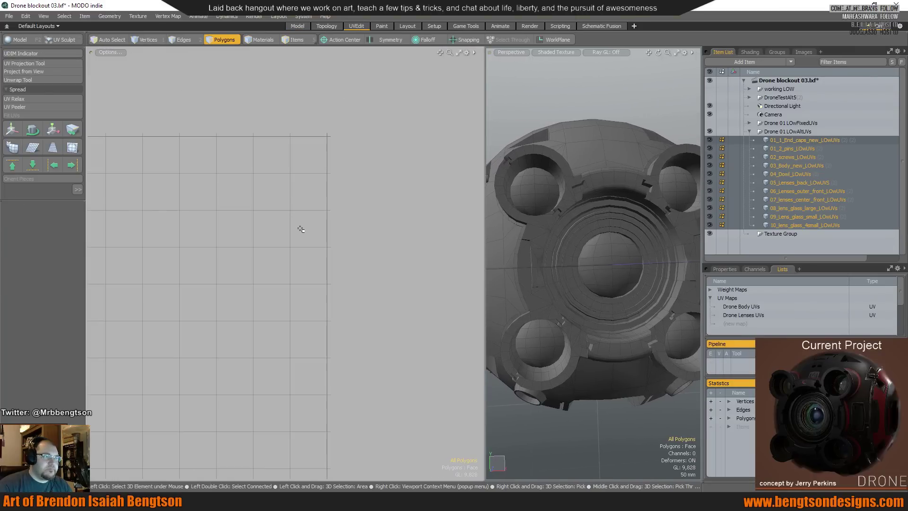
{"action": "left_click", "coordinate": [741, 306]}
{"action": "scroll", "coordinate": [383, 168], "scroll_direction": "up", "scroll_amount": 3}
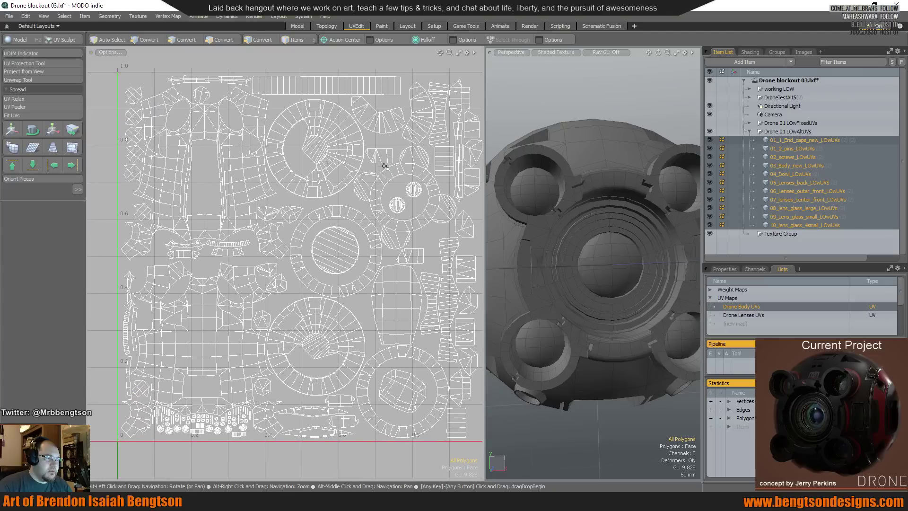
{"action": "scroll", "coordinate": [367, 189], "scroll_direction": "down", "scroll_amount": 5}
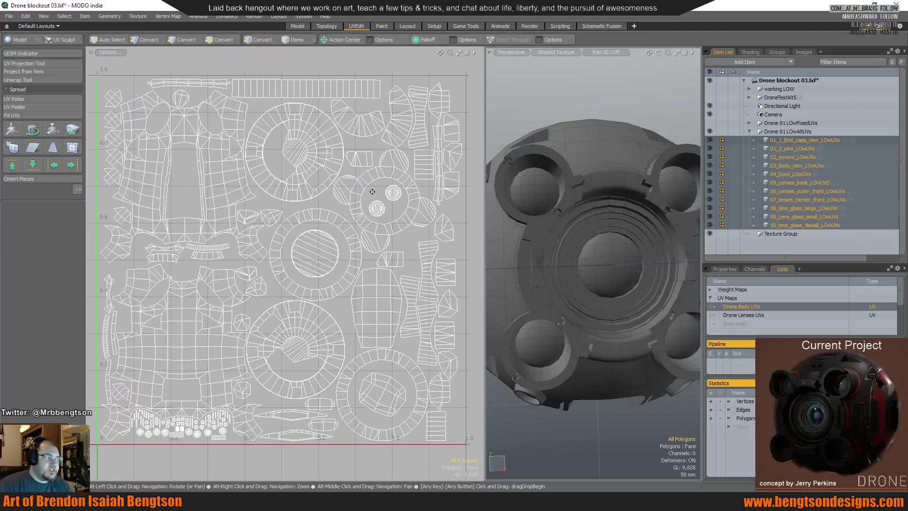
Select all polygons in the Drone Body UVs map and inspect which parts of the drone they cover.
{"action": "key", "text": "ctrl+a"}
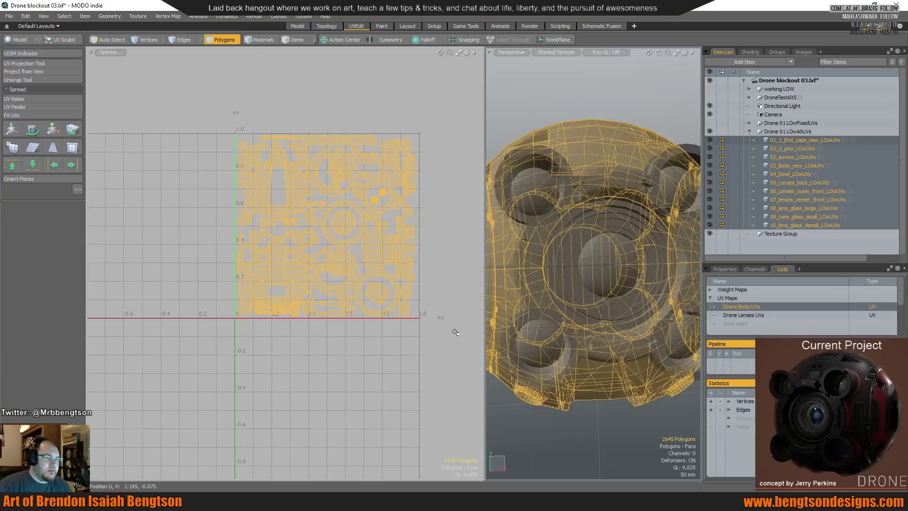
{"action": "left_click_drag", "start_coordinate": [425, 203], "coordinate": [345, 197], "text": "alt"}
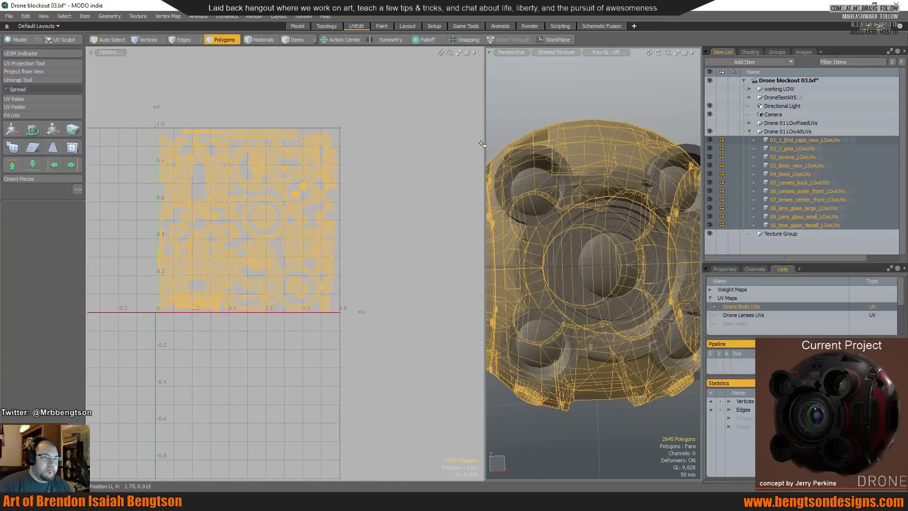
{"action": "left_click_drag", "start_coordinate": [479, 144], "coordinate": [358, 144]}
{"action": "left_click_drag", "start_coordinate": [440, 194], "coordinate": [517, 253], "text": "alt"}
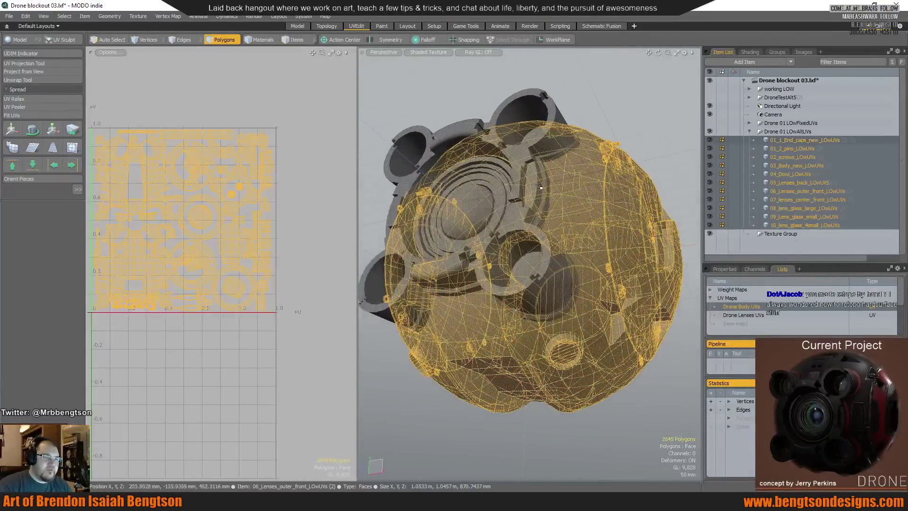
{"action": "left_click_drag", "start_coordinate": [516, 253], "coordinate": [495, 250], "text": "alt"}
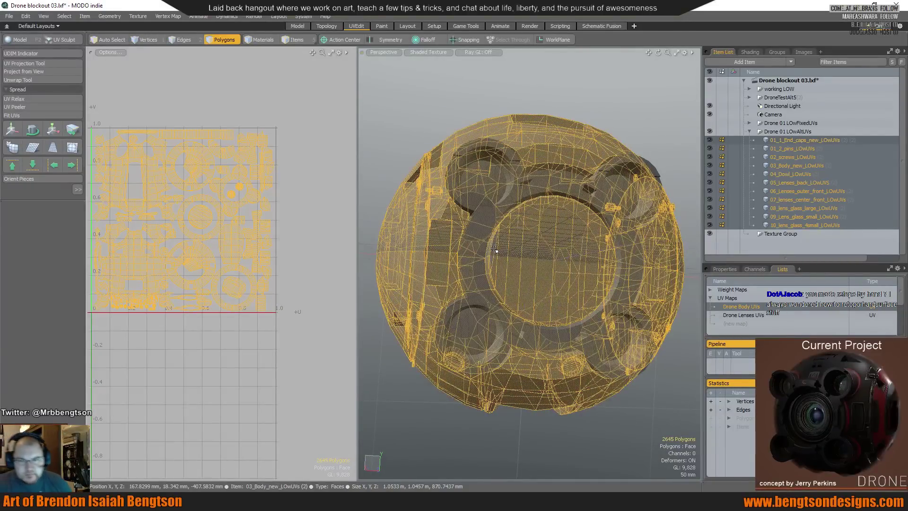
{"action": "left_click_drag", "start_coordinate": [495, 249], "coordinate": [613, 146], "text": "alt"}
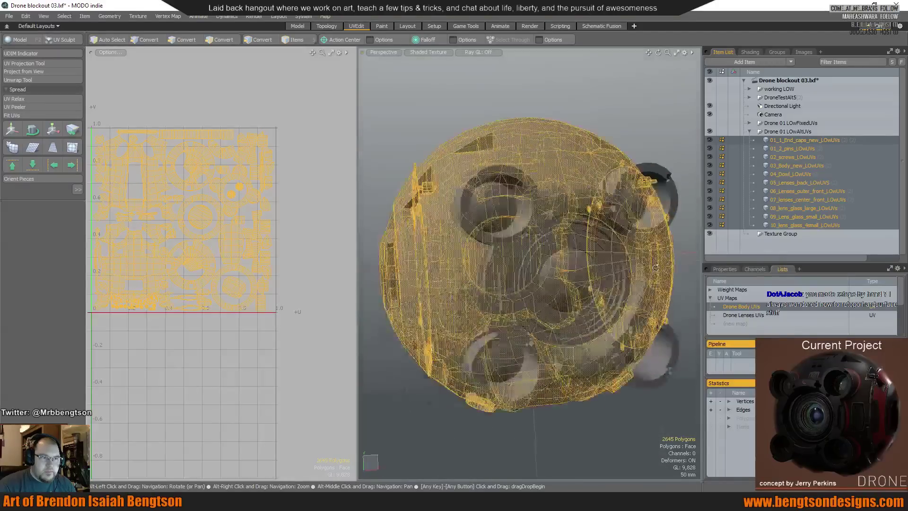
Display the Drone Lenses UVs map and select the curved UV island belonging to the central front lens rings.
{"action": "left_click", "coordinate": [754, 315]}
{"action": "scroll", "coordinate": [214, 232], "scroll_direction": "up", "scroll_amount": 3}
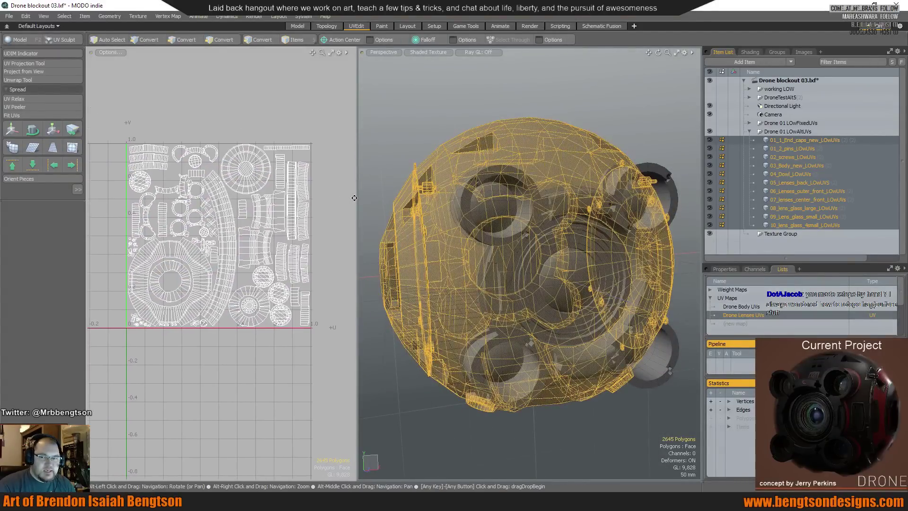
{"action": "left_click_drag", "start_coordinate": [216, 165], "coordinate": [234, 160], "text": "alt"}
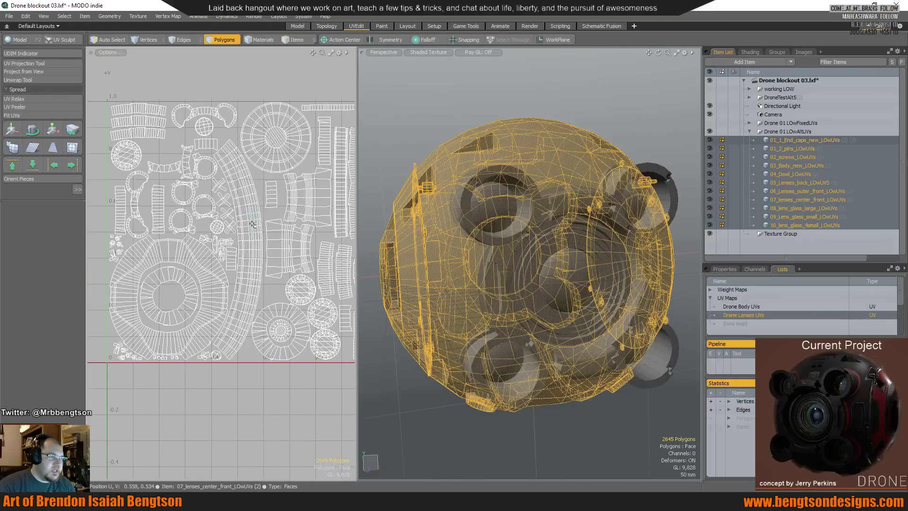
{"action": "left_click", "coordinate": [231, 169]}
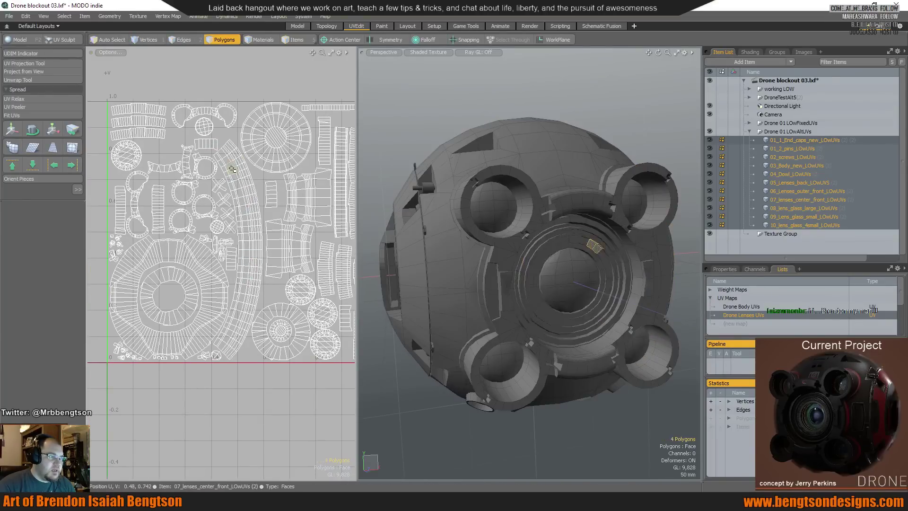
{"action": "double_click", "coordinate": [231, 169]}
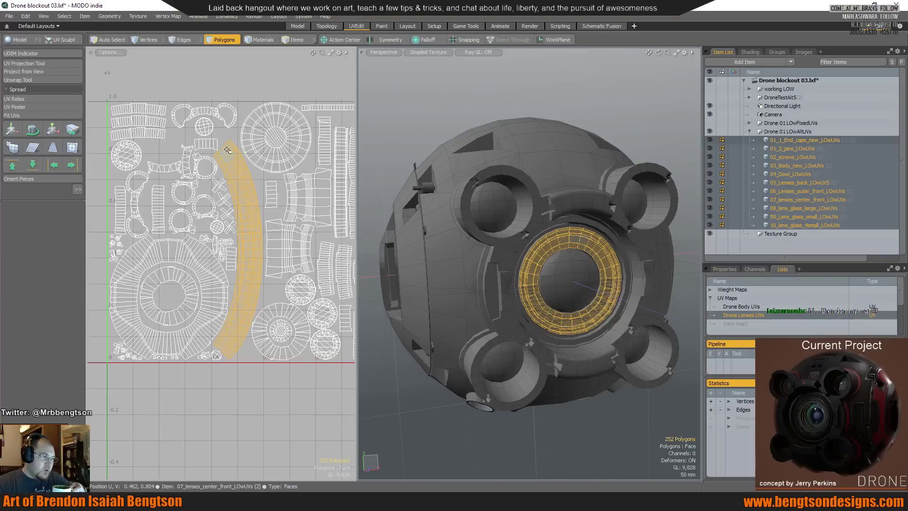
Select the curved plate above the front lens to locate its UV island, and clear the selection.
{"action": "left_click", "coordinate": [586, 199]}
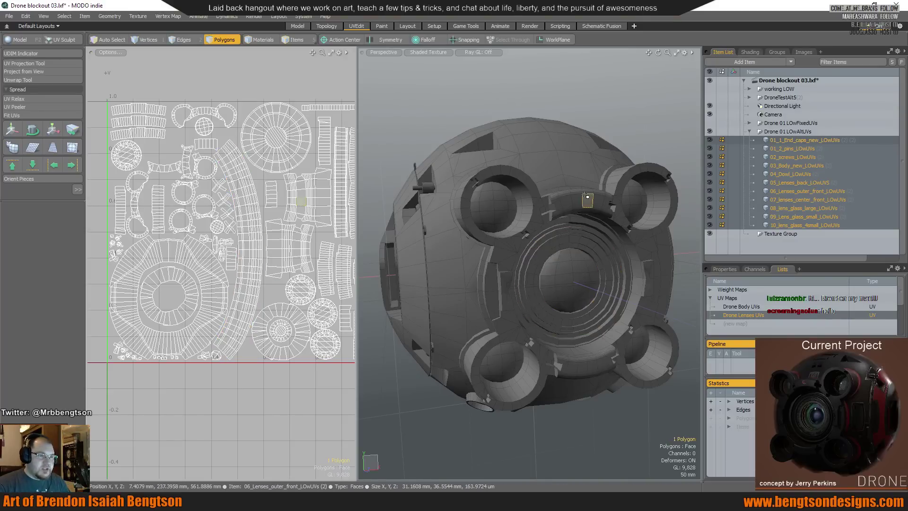
{"action": "double_click", "coordinate": [579, 205]}
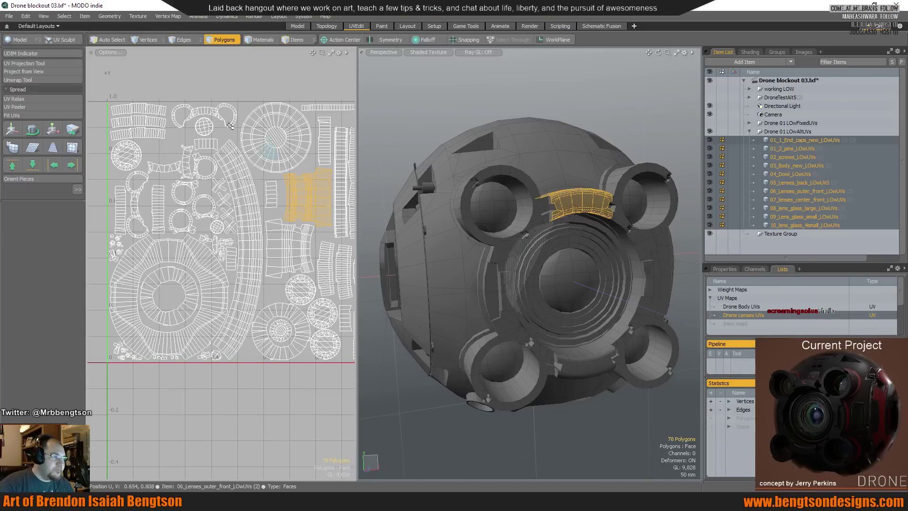
{"action": "scroll", "coordinate": [265, 284], "scroll_direction": "down", "scroll_amount": 2}
{"action": "left_click_drag", "start_coordinate": [251, 199], "coordinate": [222, 182], "text": "alt"}
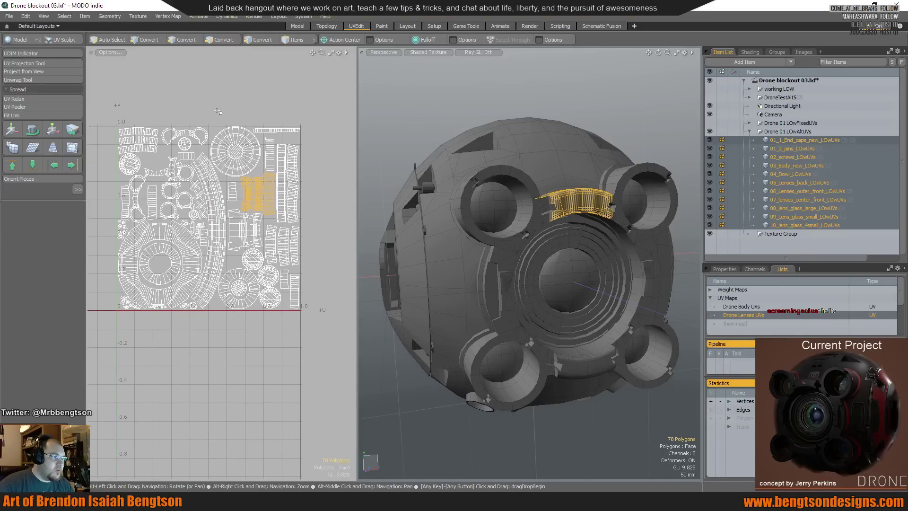
{"action": "left_click", "coordinate": [265, 199]}
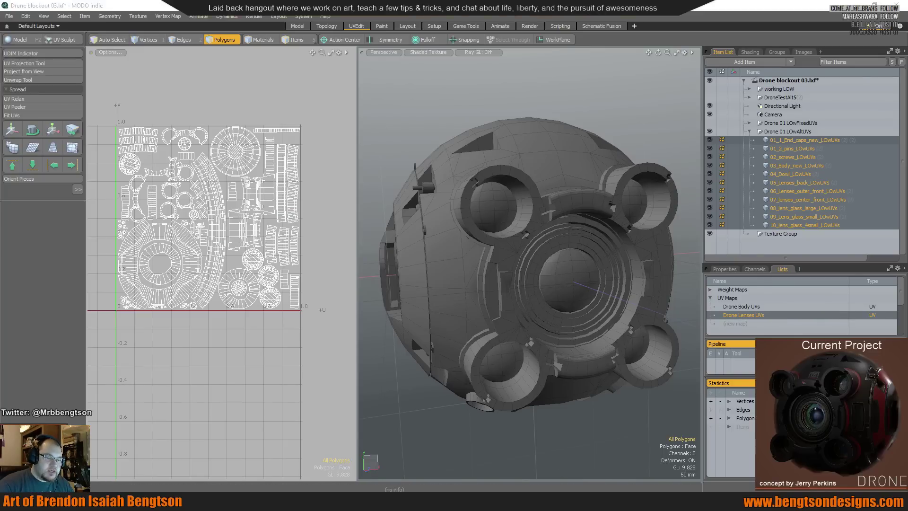
Switch to Marmoset Toolbag and view the rendered drone through the Persp camera.
{"action": "key", "text": "alt+Tab"}
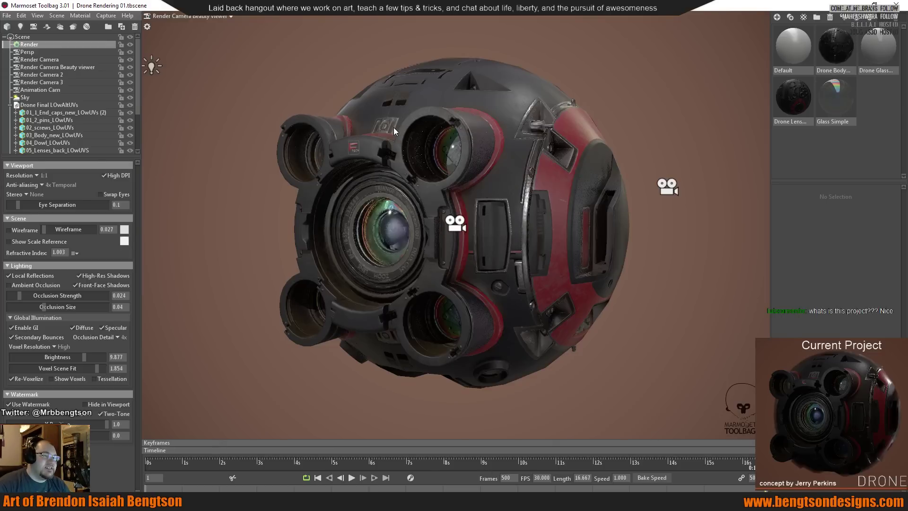
{"action": "left_click", "coordinate": [183, 15]}
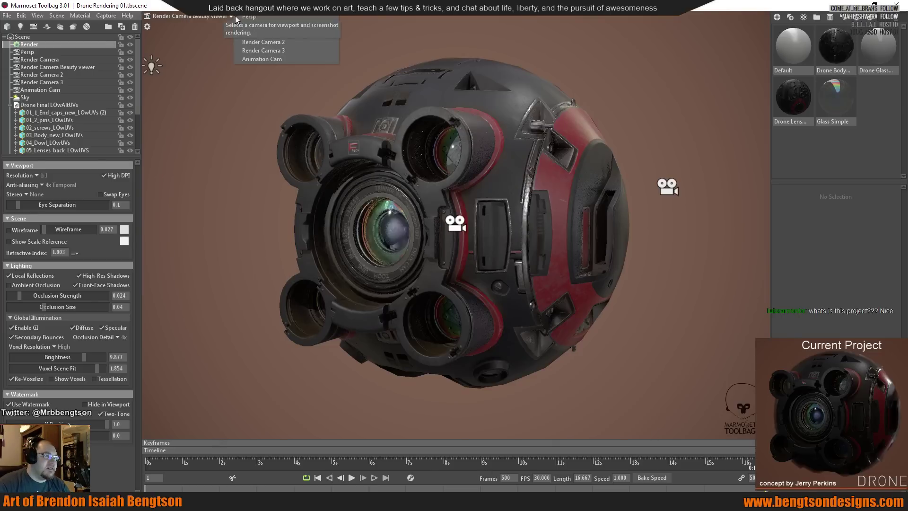
{"action": "left_click", "coordinate": [251, 22]}
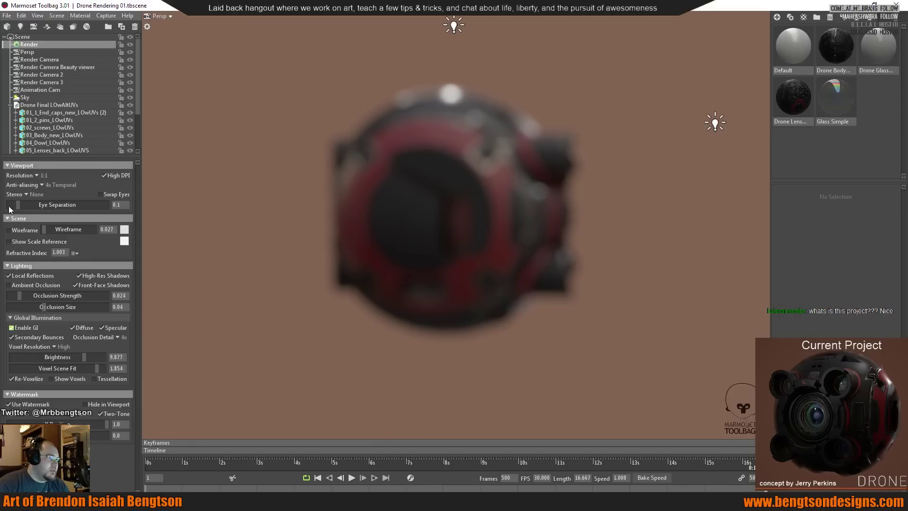
{"action": "left_click_drag", "start_coordinate": [456, 239], "coordinate": [506, 319]}
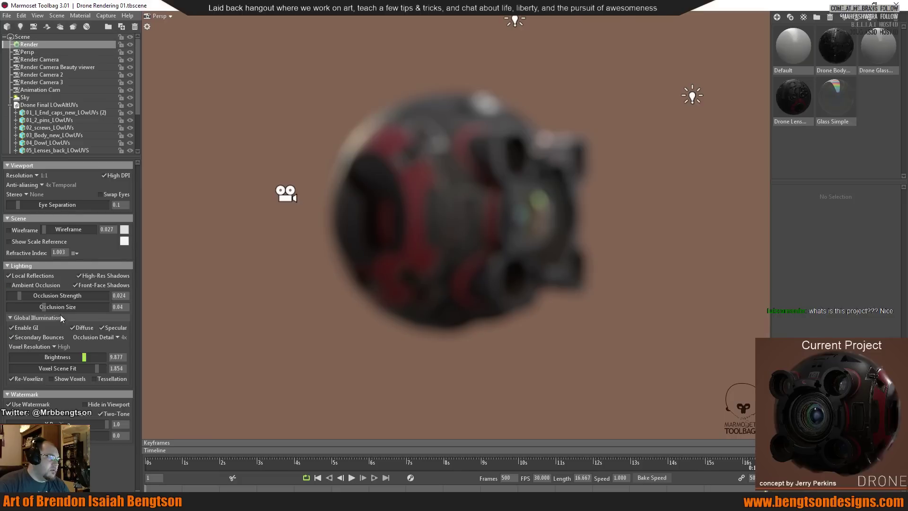
Turn off depth of field for the Persp camera and view the drone's front closer.
{"action": "left_click", "coordinate": [27, 52]}
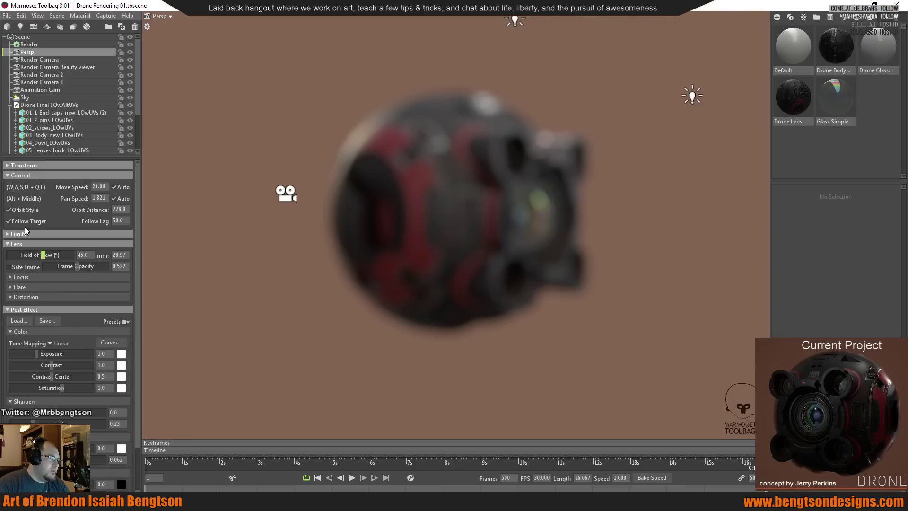
{"action": "left_click", "coordinate": [21, 277]}
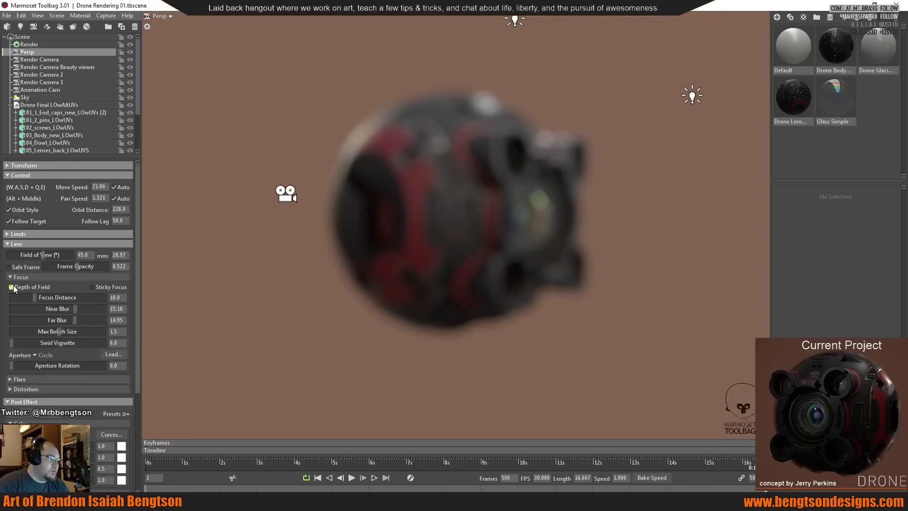
{"action": "left_click", "coordinate": [11, 287]}
{"action": "left_click_drag", "start_coordinate": [625, 315], "coordinate": [427, 222]}
{"action": "scroll", "coordinate": [444, 212], "scroll_direction": "up", "scroll_amount": 2}
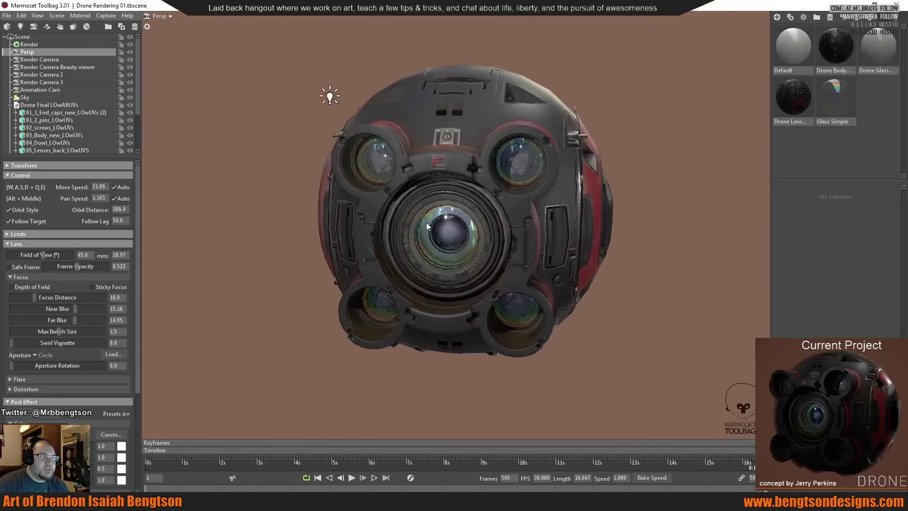
Enlarge the scene outline to list every low-poly piece and light, and save the scene.
{"action": "left_click_drag", "start_coordinate": [66, 206], "coordinate": [68, 303]}
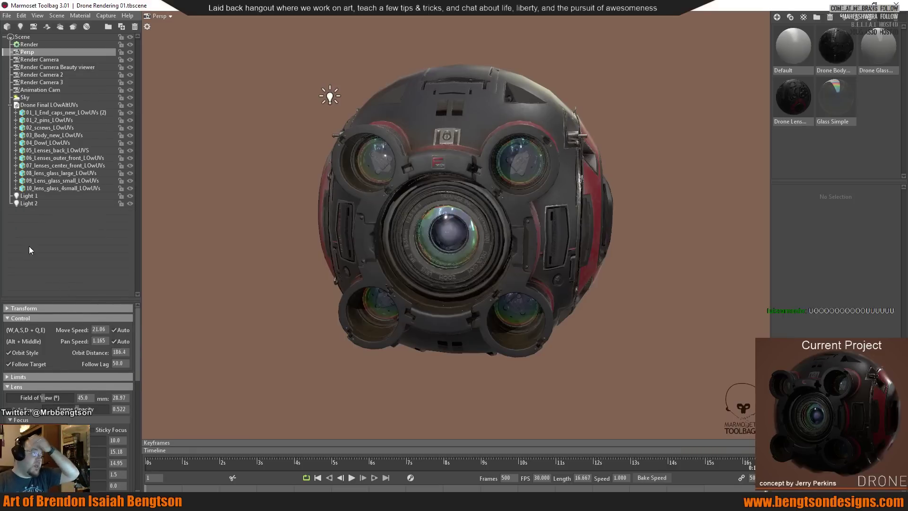
{"action": "left_click", "coordinate": [7, 15]}
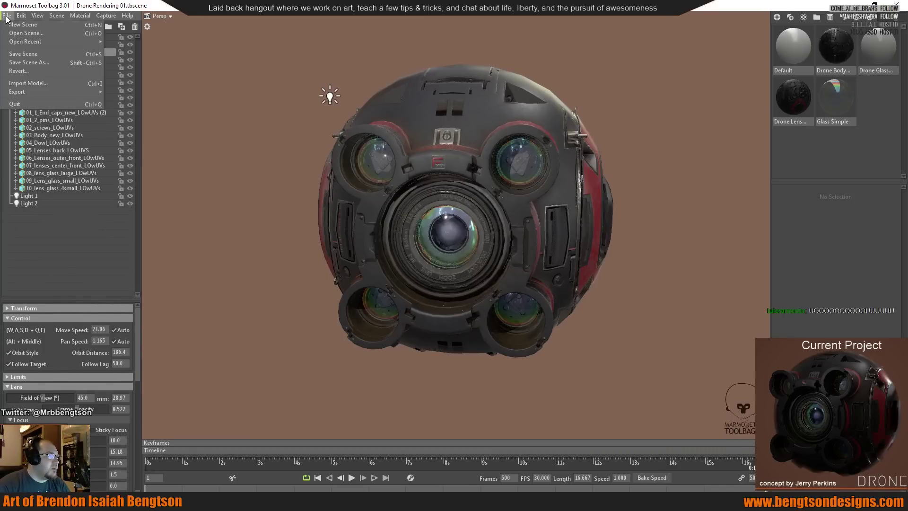
{"action": "left_click", "coordinate": [11, 54]}
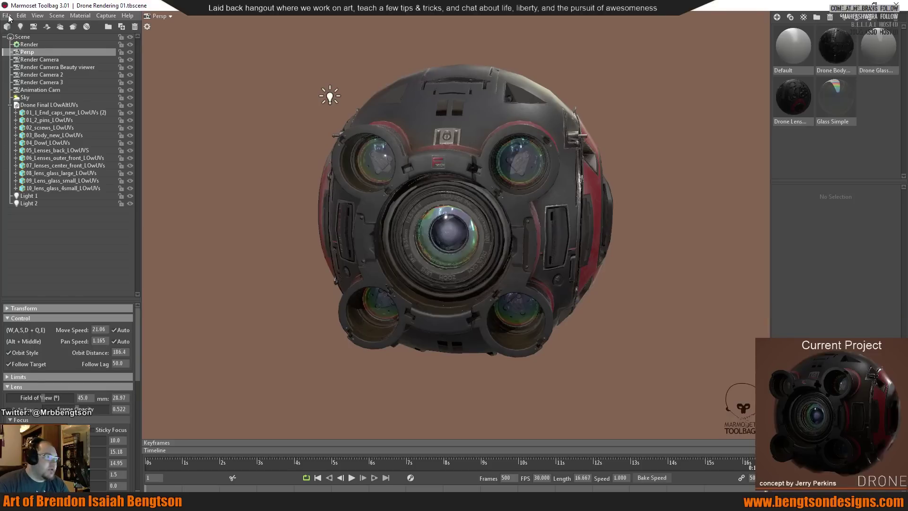
Open the recent scene Drone baking AltUVs 02.tbscene and view the drone from its side.
{"action": "left_click", "coordinate": [8, 15]}
{"action": "mouse_move", "coordinate": [36, 42]}
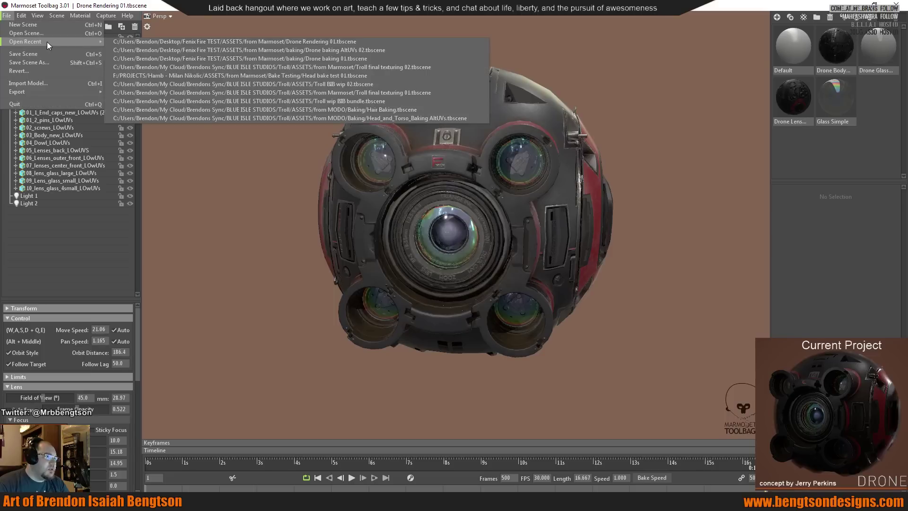
{"action": "left_click", "coordinate": [184, 49]}
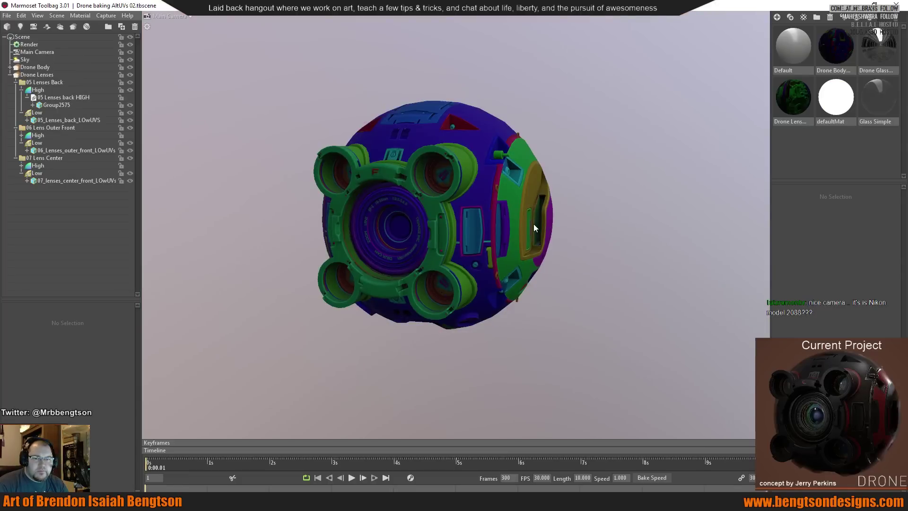
{"action": "mouse_move", "coordinate": [526, 235]}
{"action": "left_mouse_down"}
{"action": "mouse_move", "coordinate": [495, 223]}
{"action": "mouse_move", "coordinate": [486, 199]}
{"action": "mouse_move", "coordinate": [376, 206]}
{"action": "mouse_move", "coordinate": [525, 217]}
{"action": "left_mouse_up"}
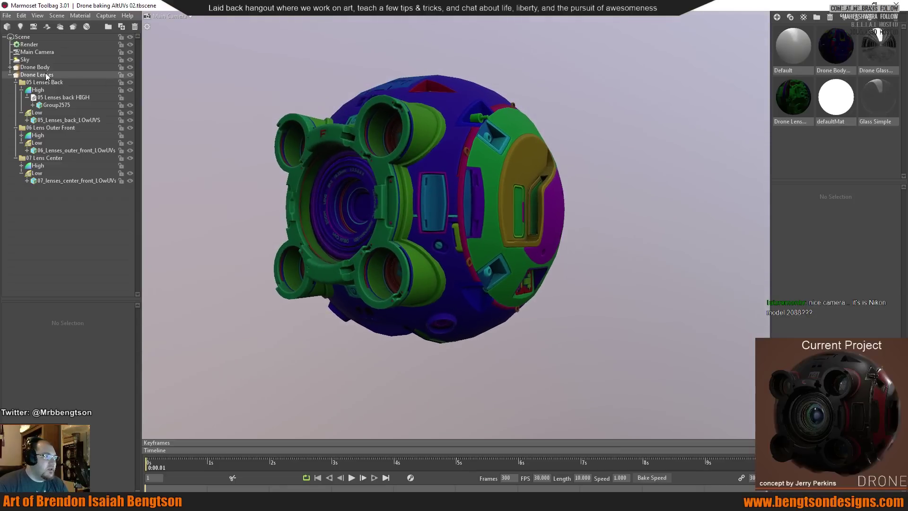
Collapse the 05 Lenses Back, 06 Lens Outer Front and 07 Lens Center groups and their Drone Lenses baker.
{"action": "left_click", "coordinate": [16, 83]}
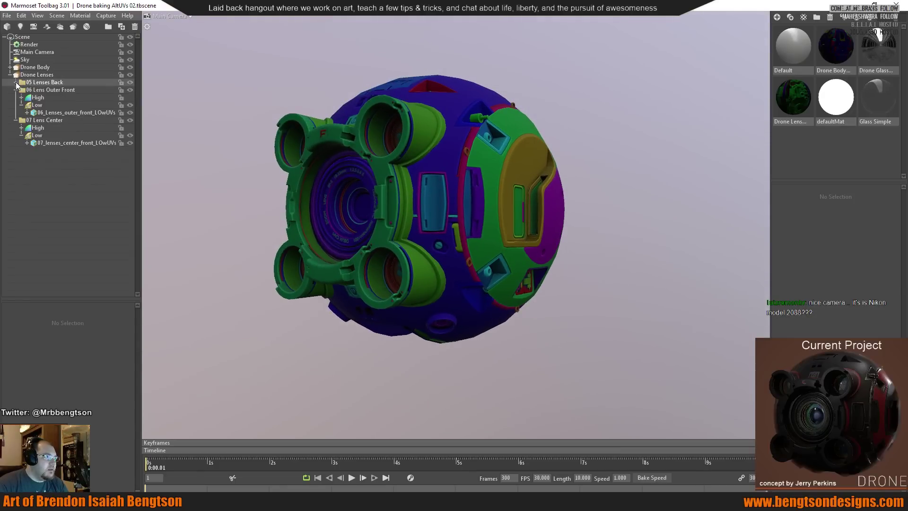
{"action": "left_click", "coordinate": [16, 90]}
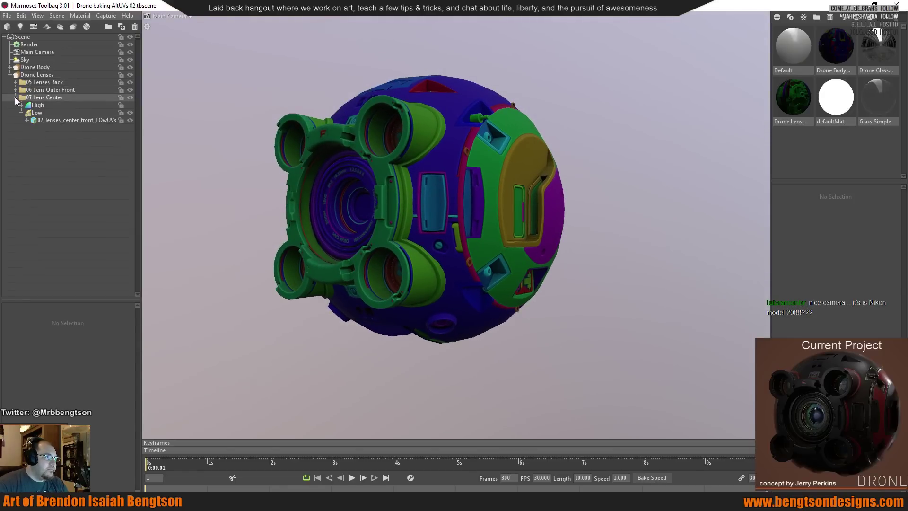
{"action": "left_click", "coordinate": [16, 97]}
{"action": "left_click", "coordinate": [11, 74]}
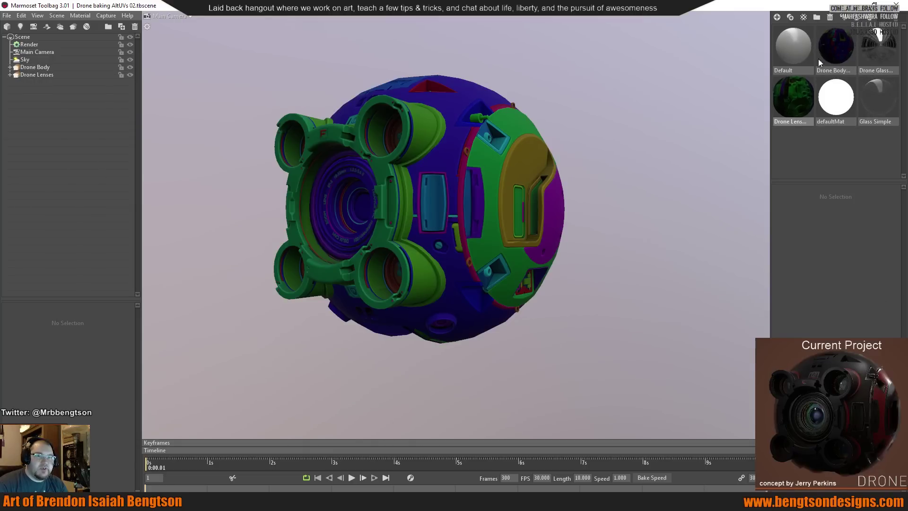
Switch to MODO and select all polygons that use Drone Body Mat from the shader tree.
{"action": "key", "text": "alt+Tab"}
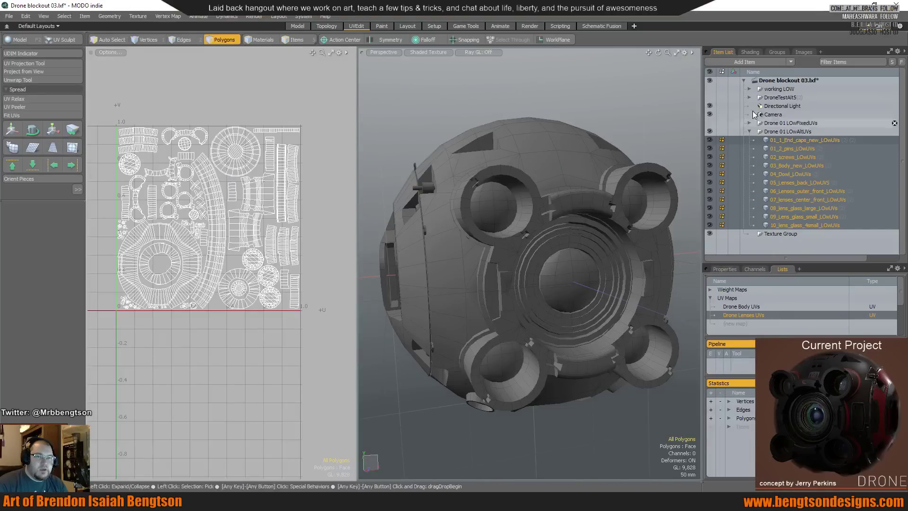
{"action": "left_click", "coordinate": [750, 52]}
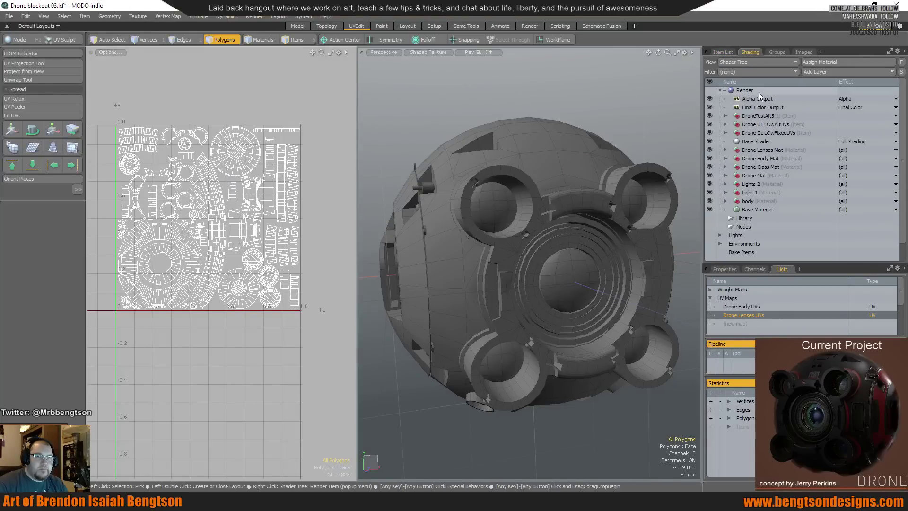
{"action": "right_click", "coordinate": [753, 158]}
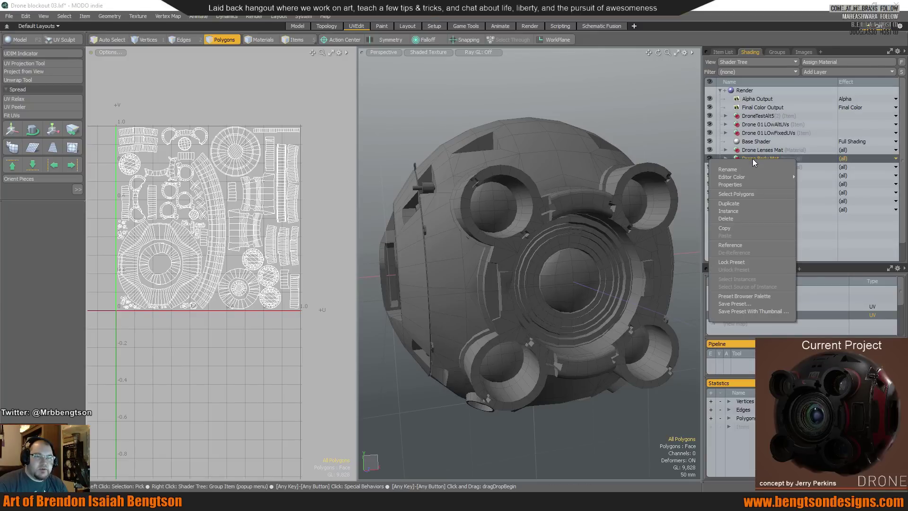
{"action": "left_click", "coordinate": [748, 194]}
{"action": "left_click_drag", "start_coordinate": [553, 274], "coordinate": [530, 264], "text": "alt"}
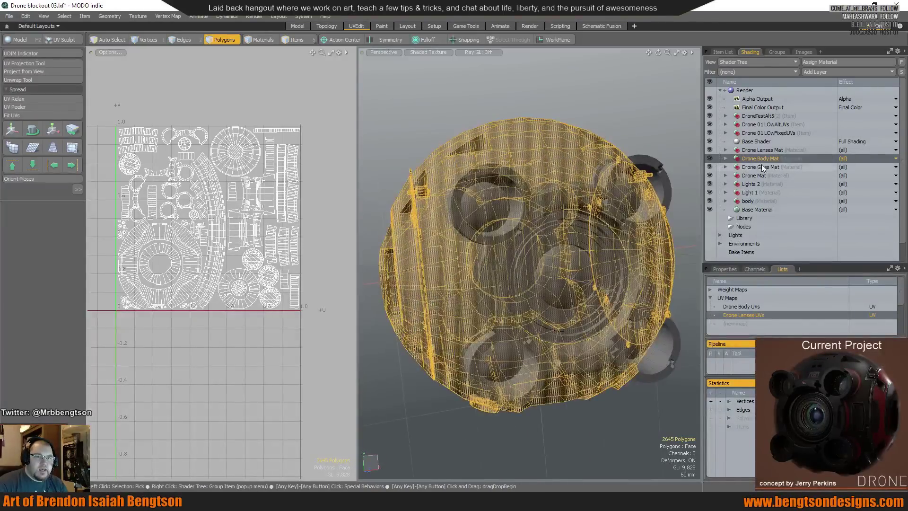
Select all polygons that use Drone Lenses Mat and view them from the drone's side.
{"action": "left_click", "coordinate": [764, 150]}
{"action": "right_click", "coordinate": [764, 151]}
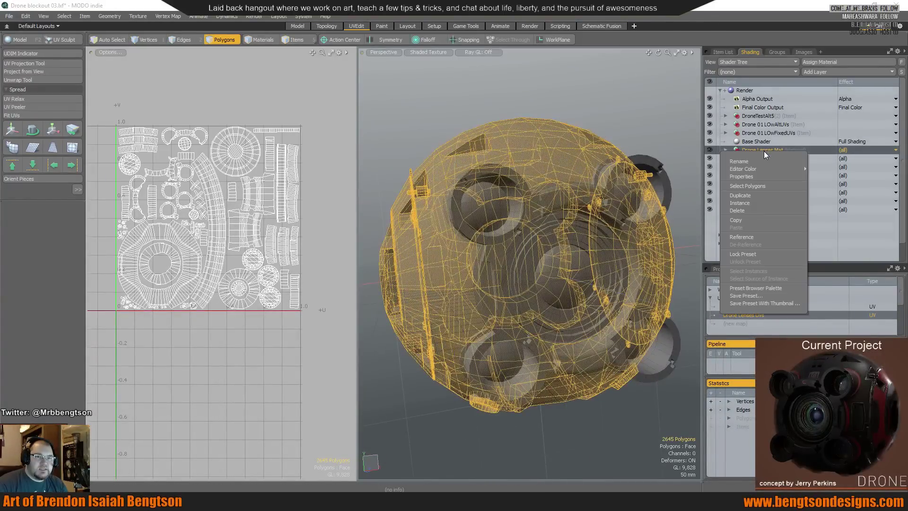
{"action": "left_click", "coordinate": [754, 187]}
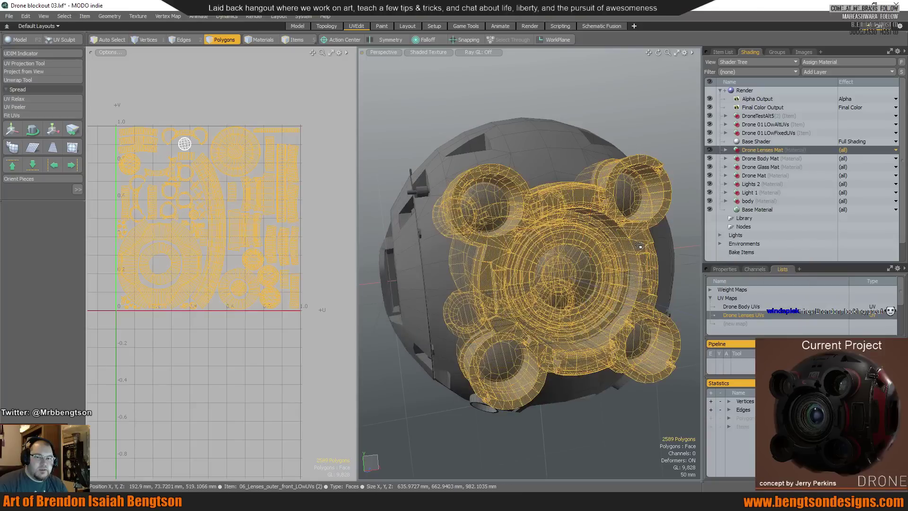
{"action": "left_click_drag", "start_coordinate": [492, 288], "coordinate": [558, 252], "text": "alt"}
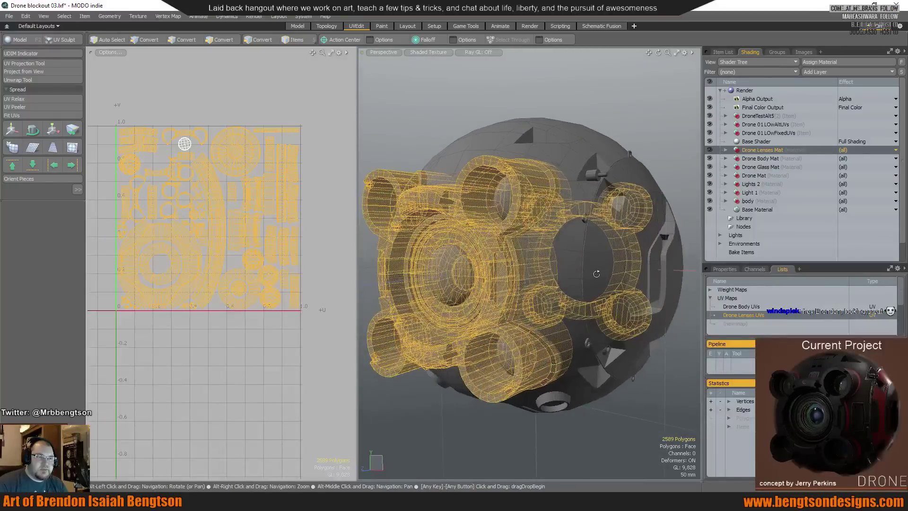
Select all polygons that use Drone Glass Mat and view the glass pieces from the front and side.
{"action": "left_click", "coordinate": [756, 159]}
{"action": "left_click", "coordinate": [758, 167]}
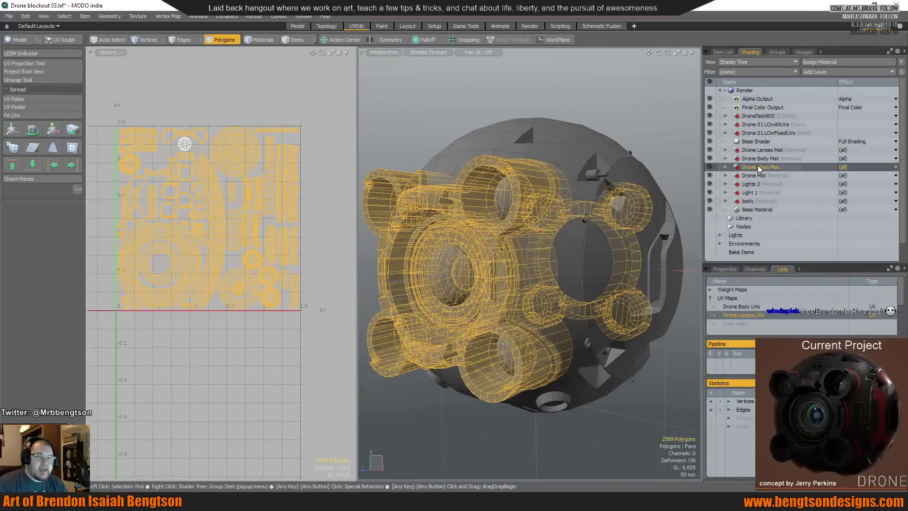
{"action": "right_click", "coordinate": [757, 166]}
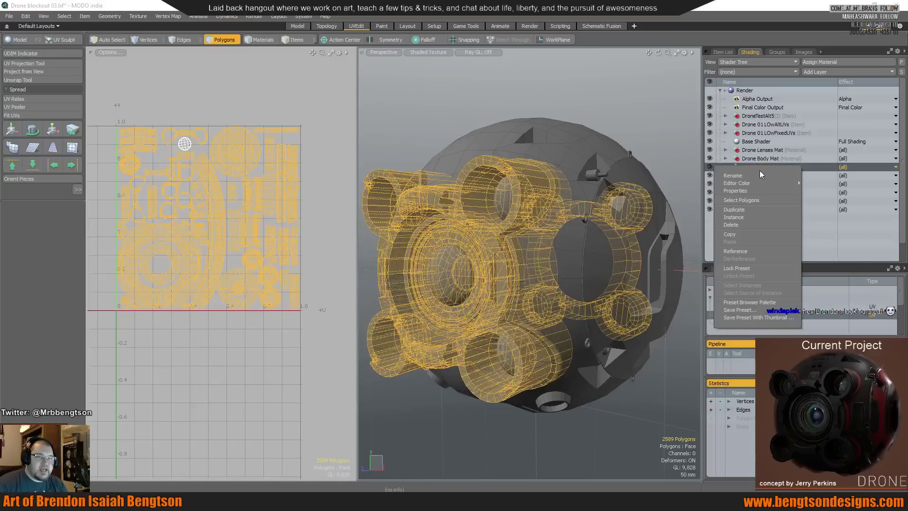
{"action": "left_click", "coordinate": [750, 200]}
{"action": "left_click_drag", "start_coordinate": [558, 265], "coordinate": [565, 240], "text": "alt"}
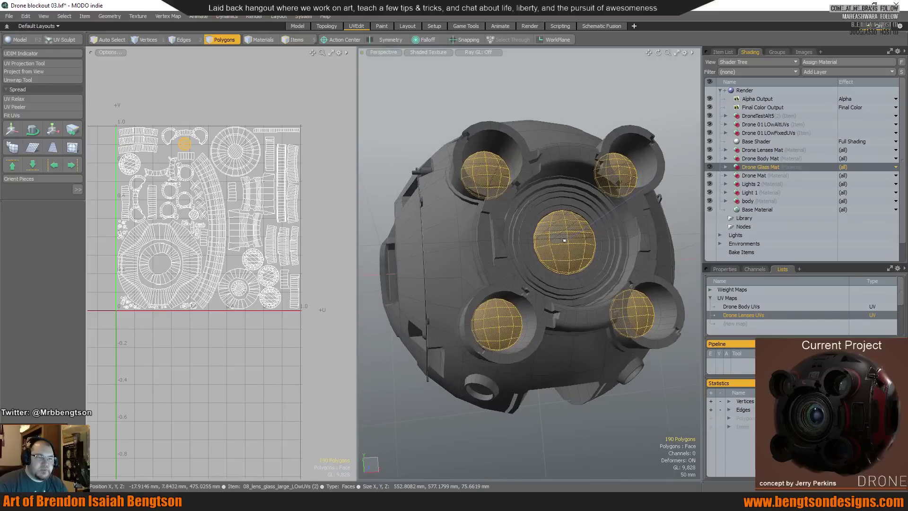
{"action": "key", "text": "alt"}
{"action": "left_click_drag", "start_coordinate": [601, 217], "coordinate": [561, 283], "text": "alt"}
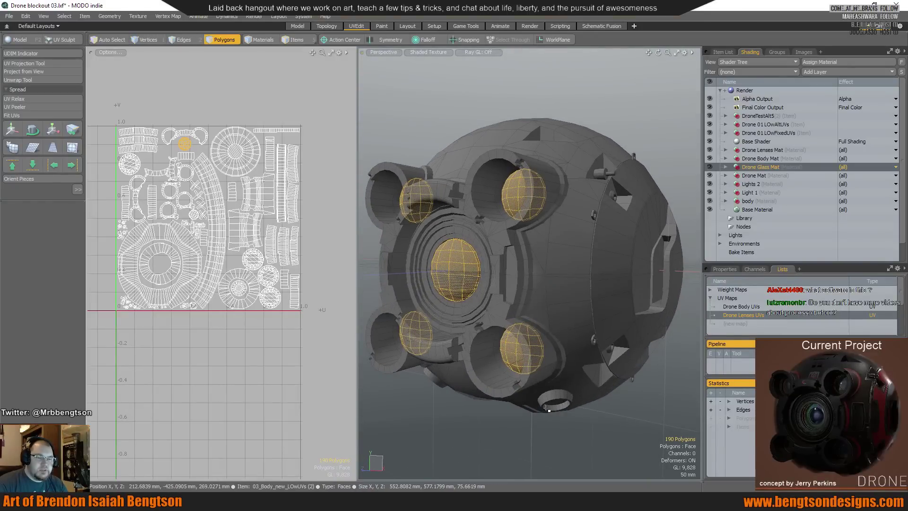
Switch to Marmoset Toolbag and expand the Drone Body baker to list its bake groups, with 01 End Caps collapsed.
{"action": "key", "text": "alt+Tab"}
{"action": "left_click_drag", "start_coordinate": [595, 292], "coordinate": [500, 212]}
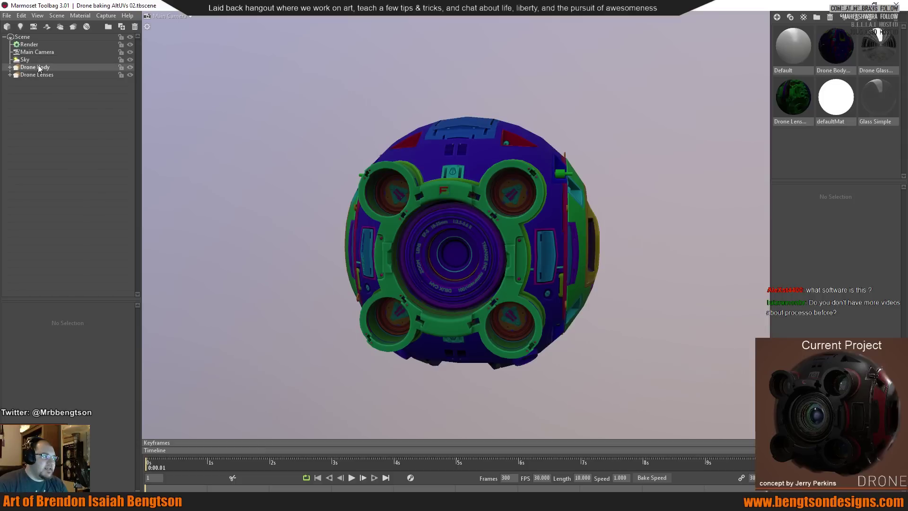
{"action": "left_click", "coordinate": [10, 67]}
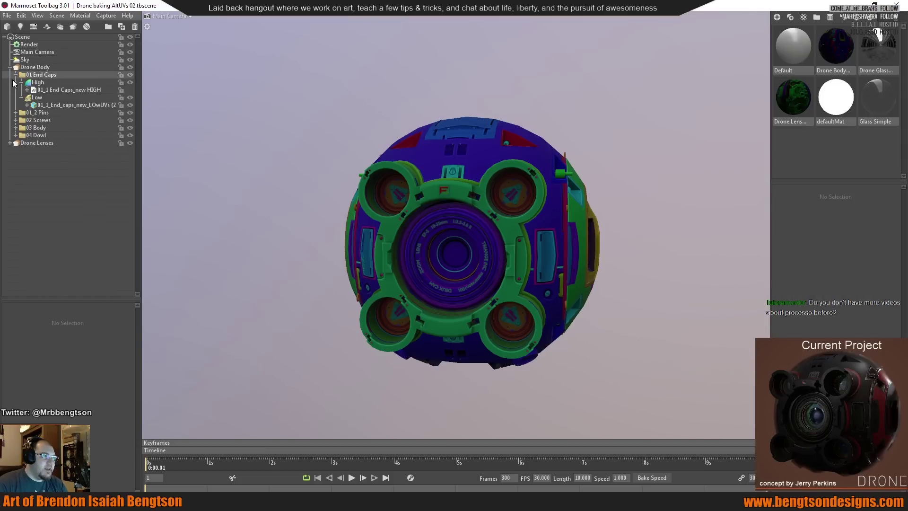
{"action": "left_click", "coordinate": [16, 74]}
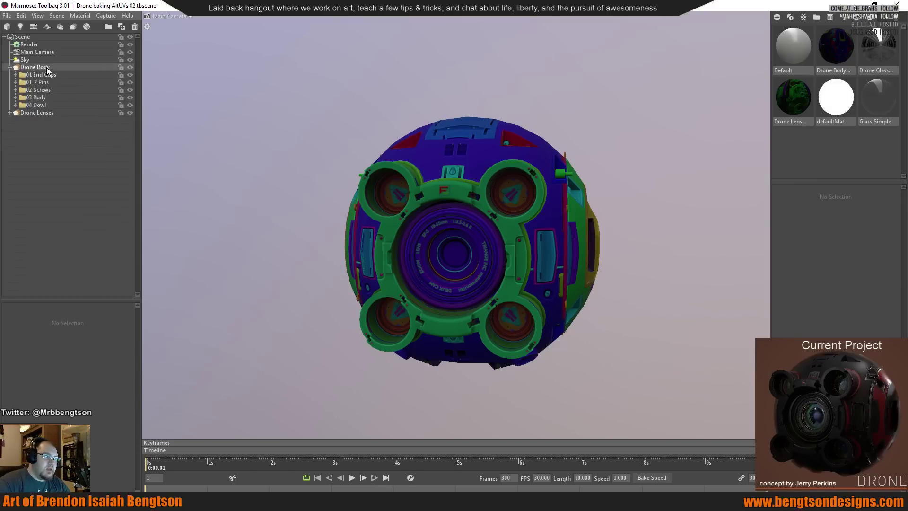
Add a trial baker to examine its bake group and bake settings, and delete it.
{"action": "left_click", "coordinate": [71, 29]}
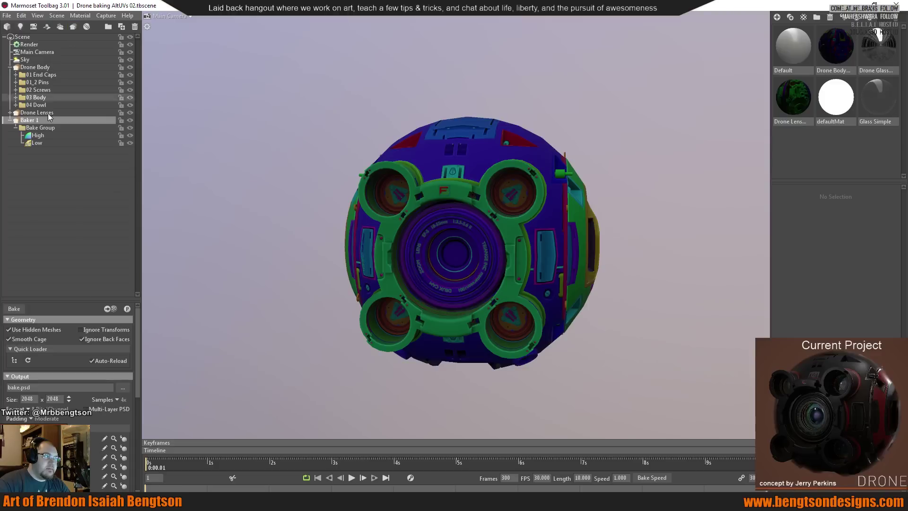
{"action": "left_click", "coordinate": [39, 128]}
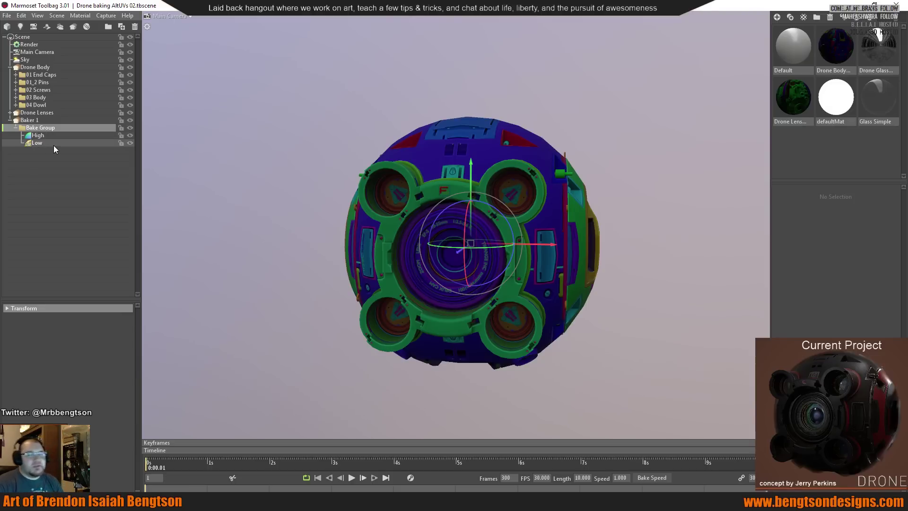
{"action": "left_click", "coordinate": [41, 121]}
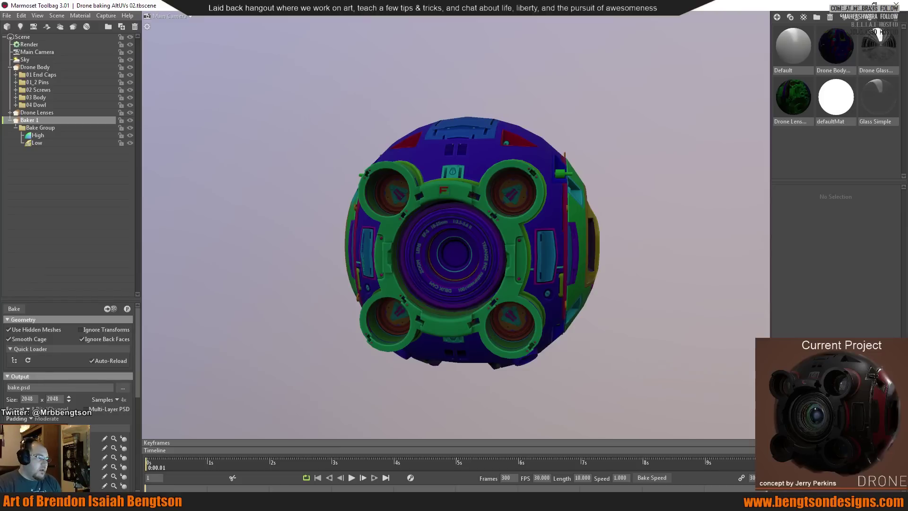
{"action": "scroll", "coordinate": [65, 415], "scroll_direction": "down", "scroll_amount": 3}
{"action": "scroll", "coordinate": [64, 415], "scroll_direction": "up", "scroll_amount": 3}
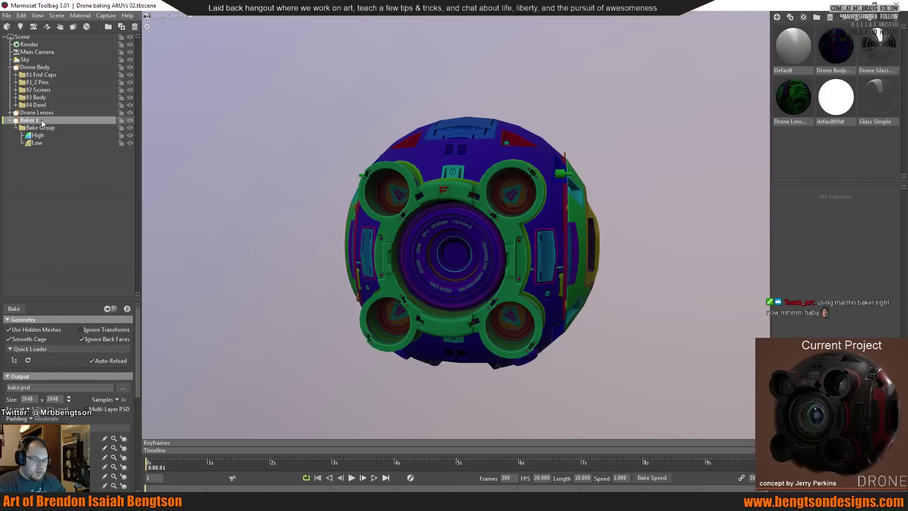
{"action": "key", "text": "Delete"}
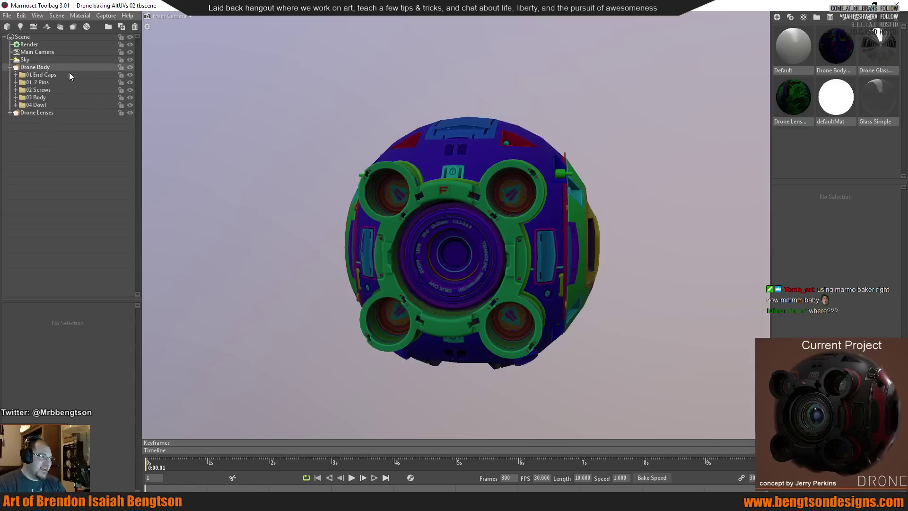
Expand 01 End Caps and isolate it by hiding Drone Lenses, 01_2 Pins, 02 Screws, 03 Body and 04 Dowl.
{"action": "left_click", "coordinate": [16, 75]}
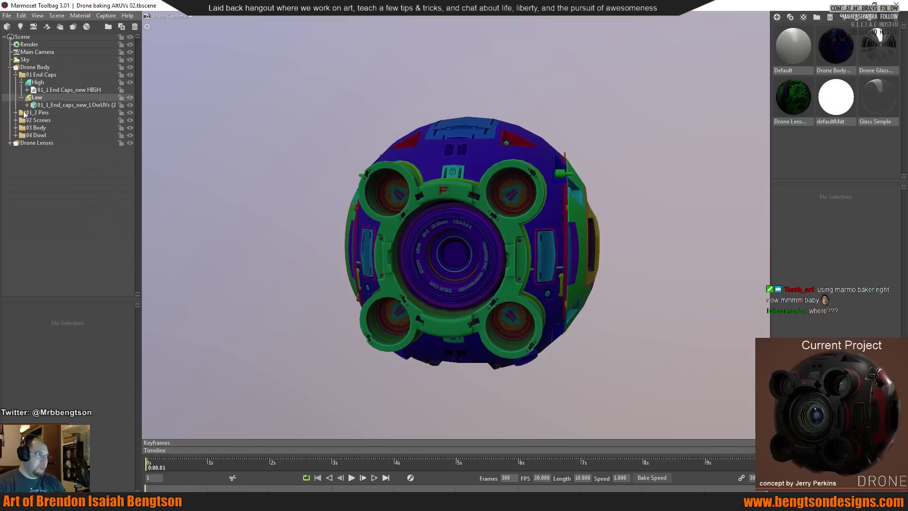
{"action": "left_click", "coordinate": [130, 143]}
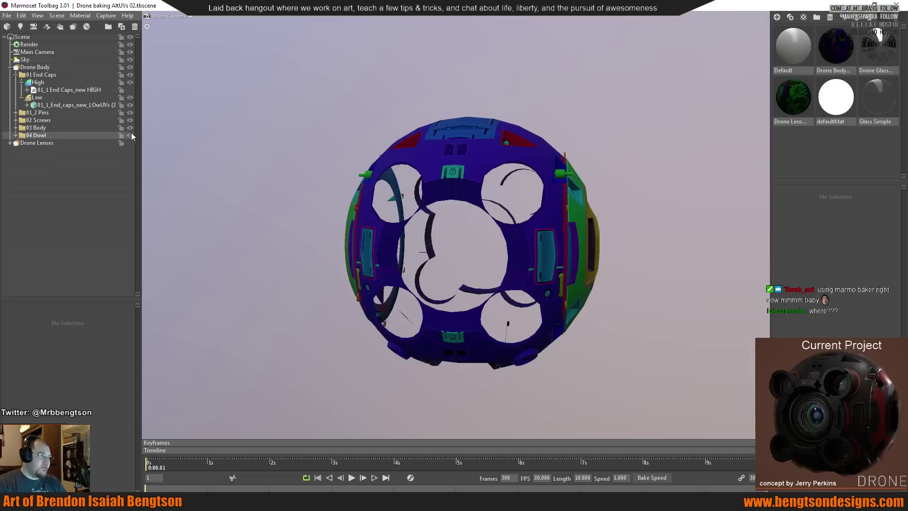
{"action": "left_click", "coordinate": [130, 113]}
{"action": "left_click", "coordinate": [131, 120]}
{"action": "left_click", "coordinate": [131, 127]}
{"action": "left_click", "coordinate": [131, 136]}
{"action": "left_click_drag", "start_coordinate": [565, 217], "coordinate": [457, 188]}
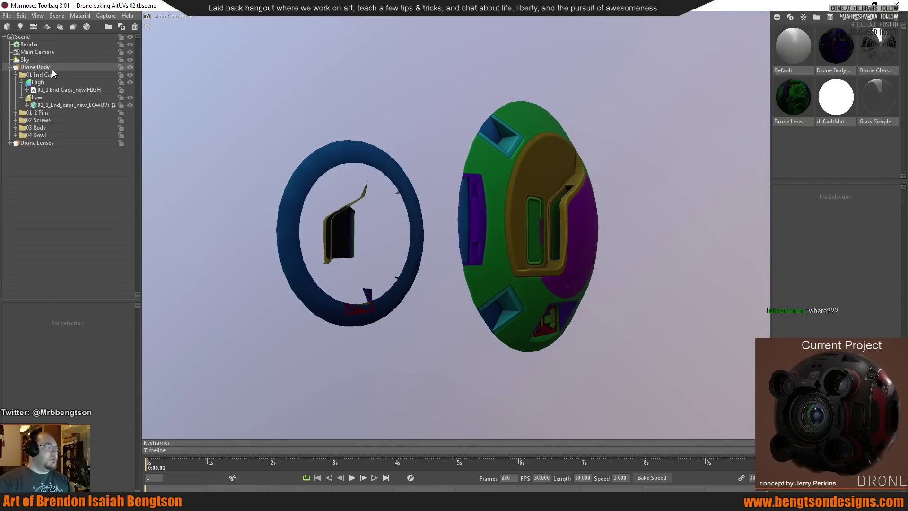
Show the 01_1 End Caps_new HIGH mesh and hide the Low group of the end caps.
{"action": "left_click", "coordinate": [49, 90]}
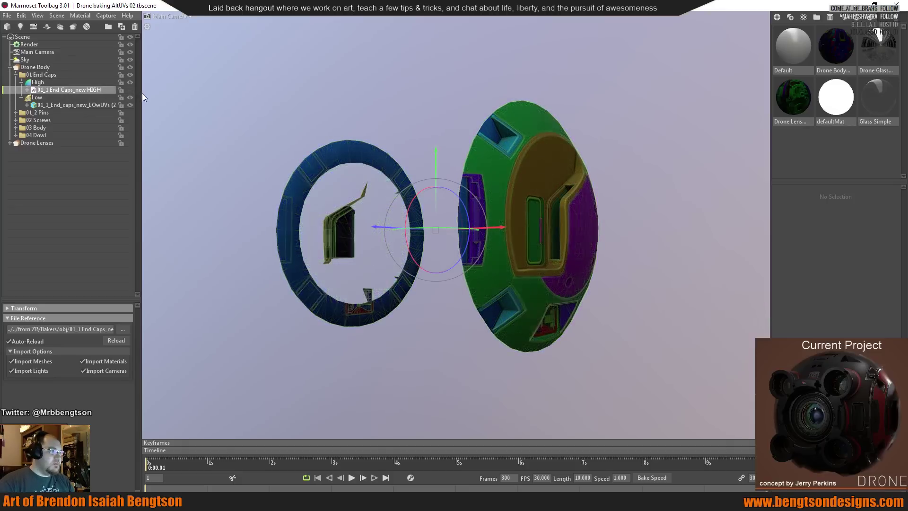
{"action": "left_click", "coordinate": [130, 90]}
{"action": "left_click_drag", "start_coordinate": [640, 205], "coordinate": [586, 228]}
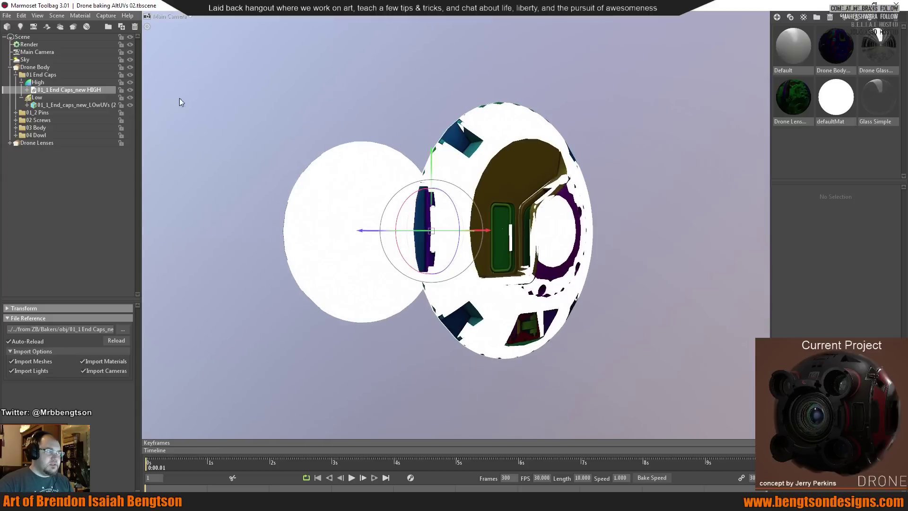
{"action": "left_click", "coordinate": [130, 97]}
{"action": "mouse_move", "coordinate": [600, 135]}
{"action": "left_mouse_down"}
{"action": "mouse_move", "coordinate": [548, 135]}
{"action": "mouse_move", "coordinate": [613, 133]}
{"action": "left_mouse_up"}
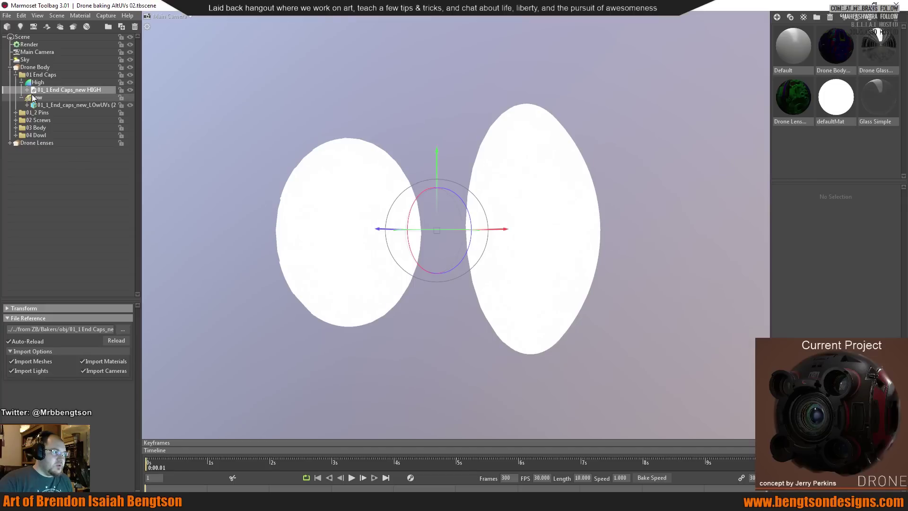
Show the offset and turn off the skew display for the end caps' Low group, and examine its cage closely.
{"action": "left_click", "coordinate": [51, 98]}
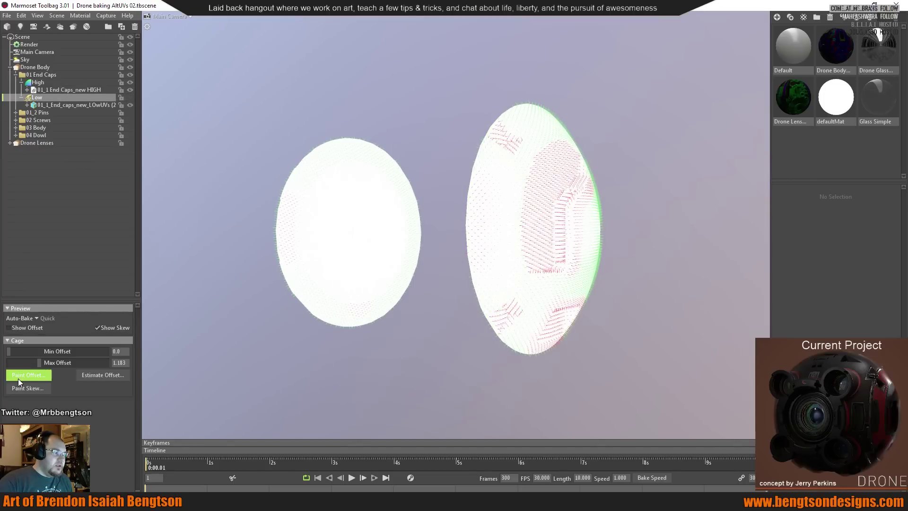
{"action": "left_click", "coordinate": [8, 328]}
{"action": "left_click", "coordinate": [97, 329]}
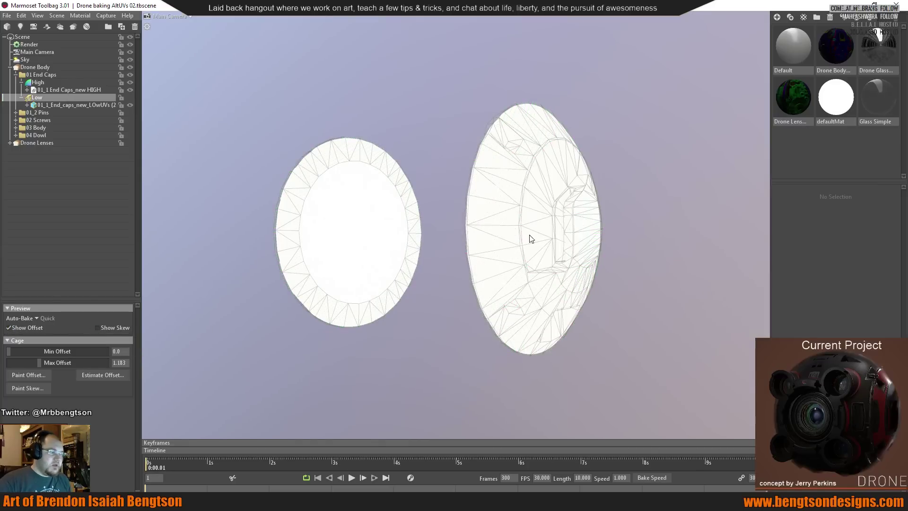
{"action": "left_click_drag", "start_coordinate": [676, 249], "coordinate": [642, 229]}
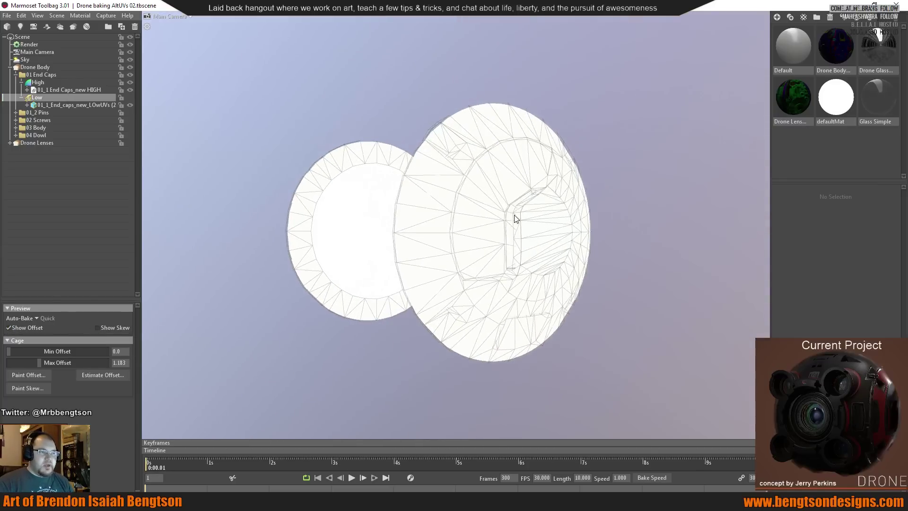
{"action": "scroll", "coordinate": [517, 217], "scroll_direction": "up", "scroll_amount": 5}
{"action": "left_click_drag", "start_coordinate": [525, 218], "coordinate": [505, 137]}
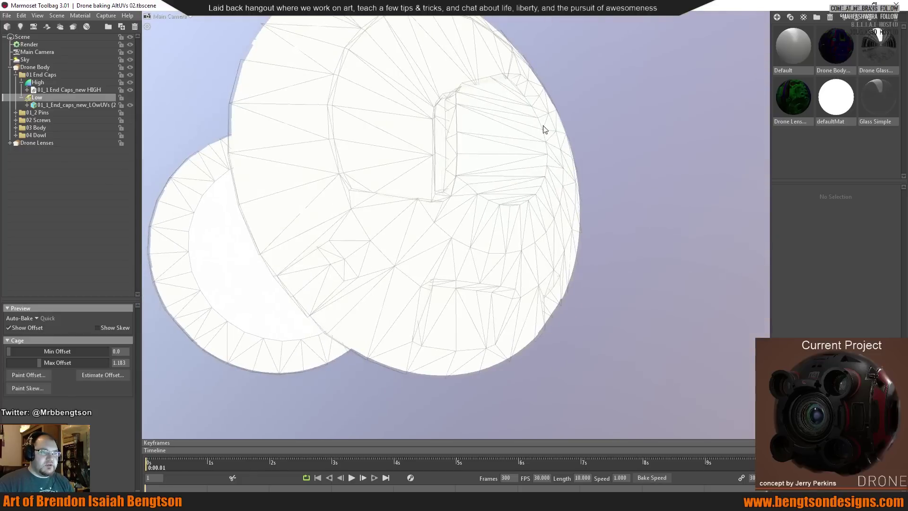
Open the Paint Offset window for the end caps' Low group to view its UV layout, and close it.
{"action": "left_click_drag", "start_coordinate": [575, 155], "coordinate": [402, 182]}
{"action": "left_click_drag", "start_coordinate": [422, 113], "coordinate": [419, 185]}
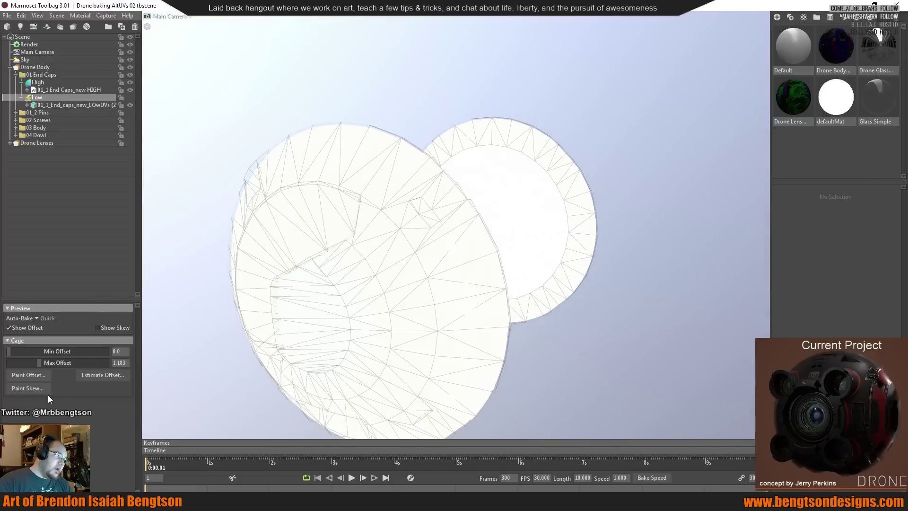
{"action": "left_click", "coordinate": [35, 376]}
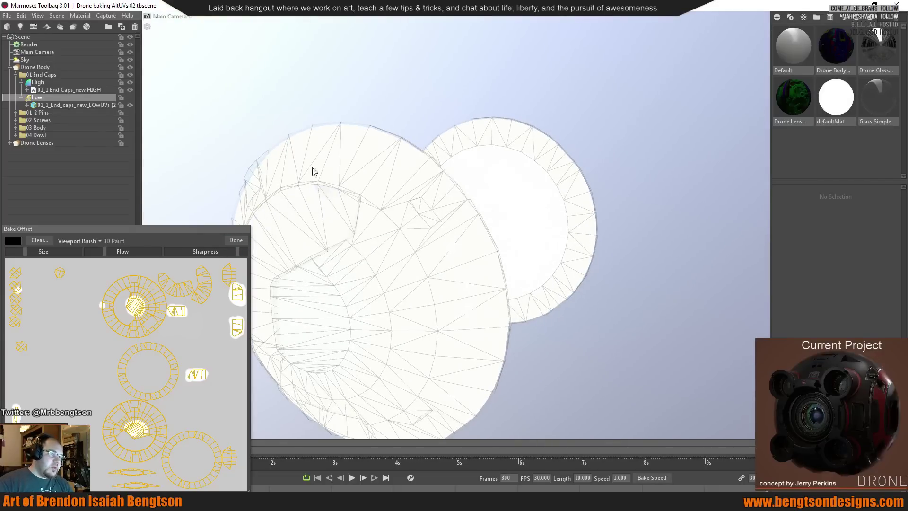
{"action": "left_click", "coordinate": [235, 240]}
Show the skew and turn off the offset display for the end caps' Low group.
{"action": "left_click", "coordinate": [105, 328]}
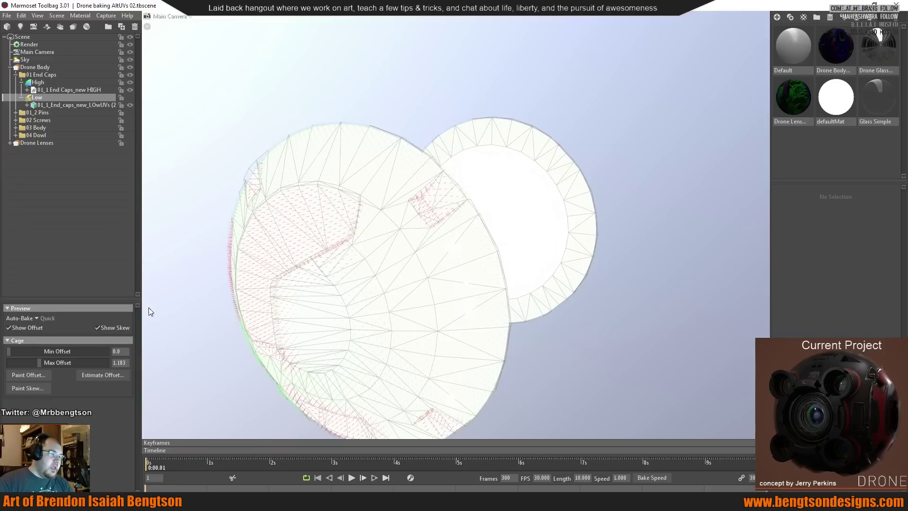
{"action": "left_click", "coordinate": [8, 327]}
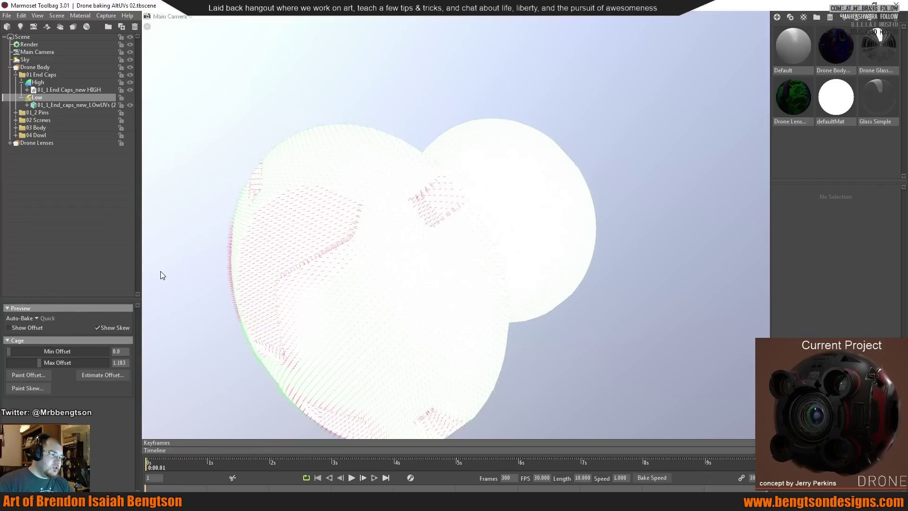
{"action": "left_click_drag", "start_coordinate": [165, 317], "coordinate": [257, 260]}
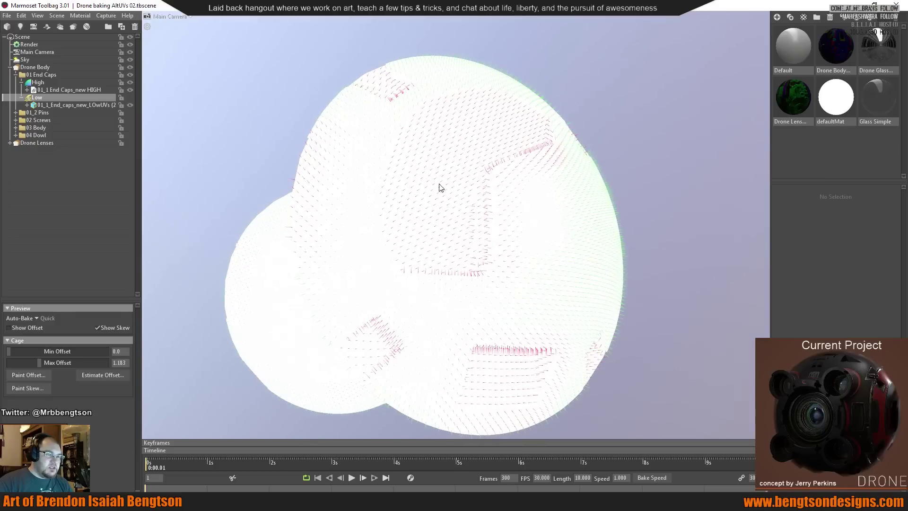
Show the end caps' Low group, hide their High group, and examine the skew lines across the caps.
{"action": "left_click", "coordinate": [130, 98]}
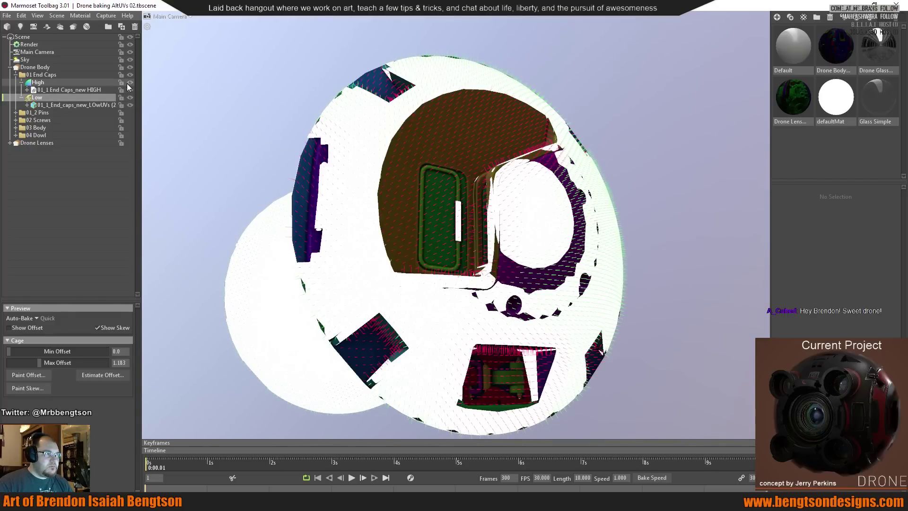
{"action": "left_click", "coordinate": [130, 82]}
{"action": "left_click_drag", "start_coordinate": [628, 112], "coordinate": [587, 86]}
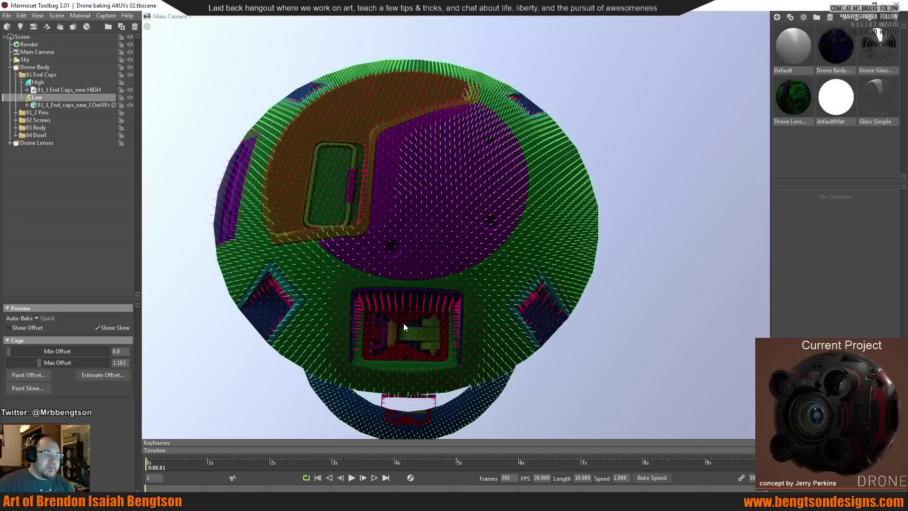
{"action": "left_click_drag", "start_coordinate": [405, 327], "coordinate": [393, 299]}
{"action": "left_click_drag", "start_coordinate": [376, 249], "coordinate": [476, 272]}
{"action": "left_click_drag", "start_coordinate": [330, 216], "coordinate": [482, 206]}
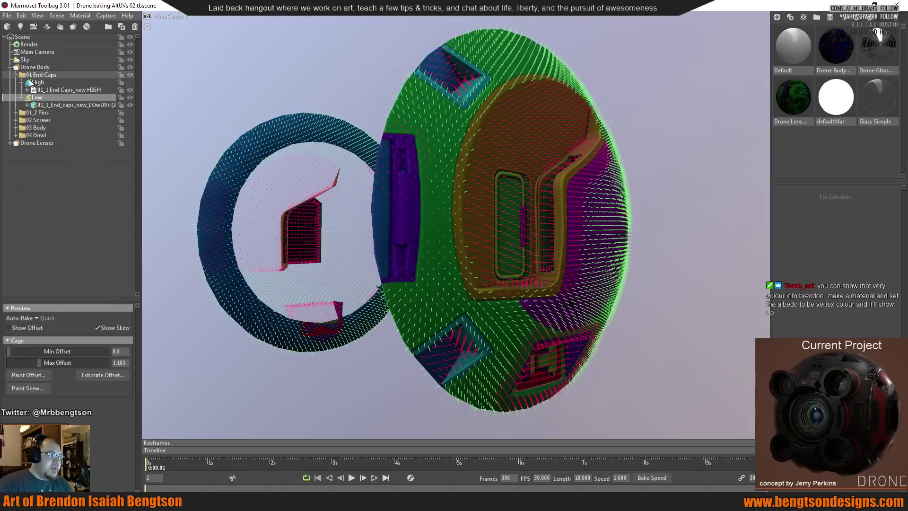
Collapse and hide 01 End Caps, and show 01_2 Pins, 02 Screws and 03 Body.
{"action": "left_click", "coordinate": [16, 75]}
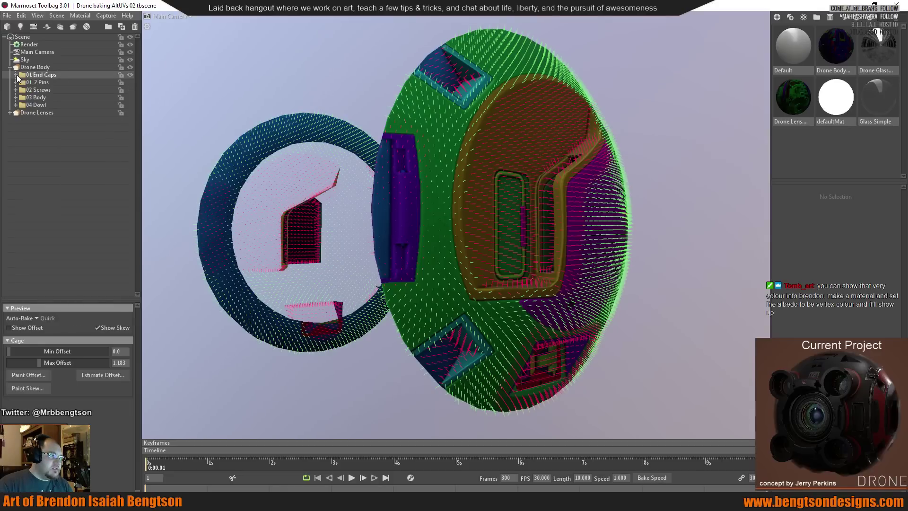
{"action": "left_click", "coordinate": [131, 75]}
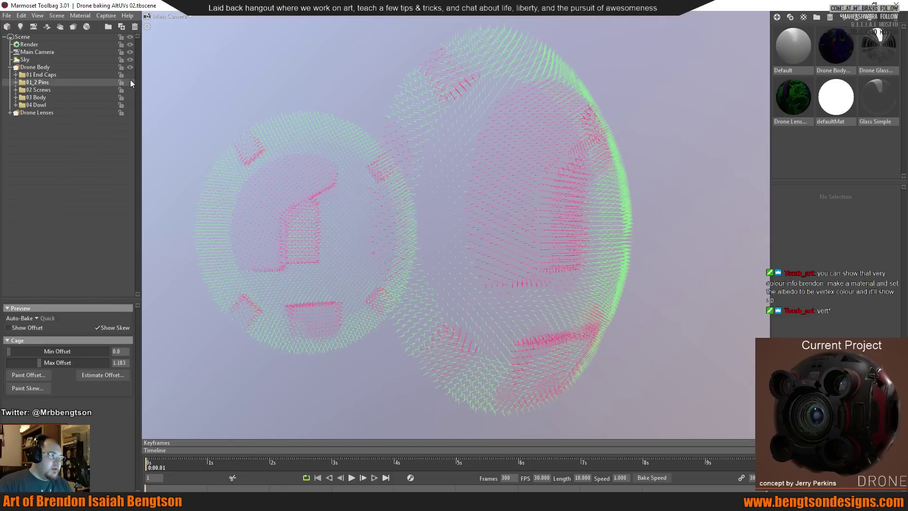
{"action": "left_click", "coordinate": [130, 83]}
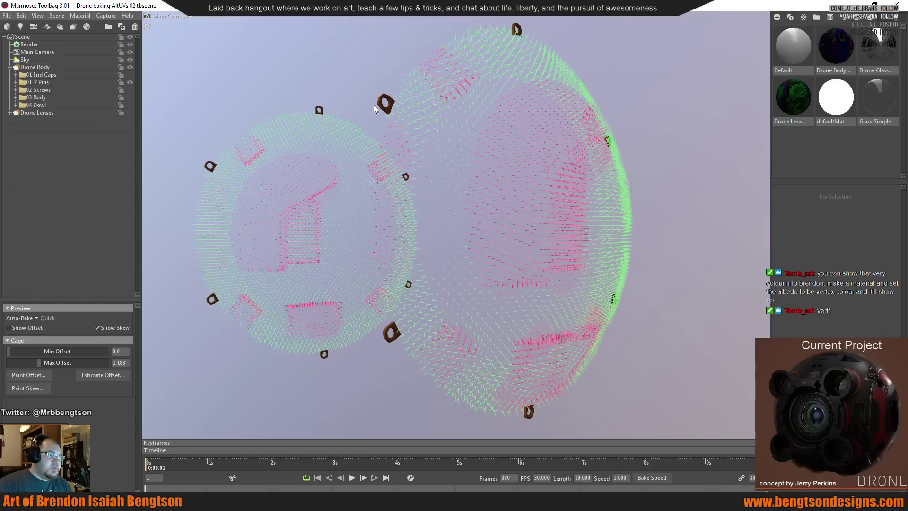
{"action": "left_click", "coordinate": [130, 90]}
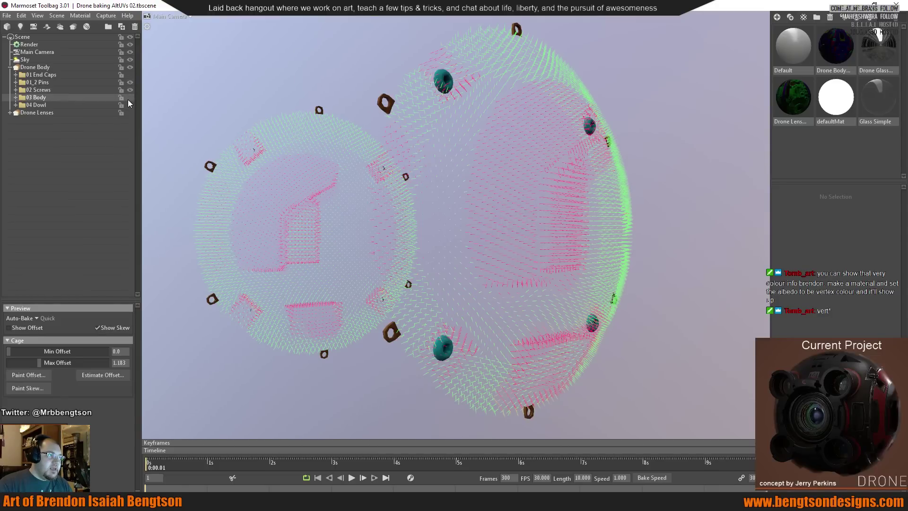
{"action": "left_click", "coordinate": [129, 97]}
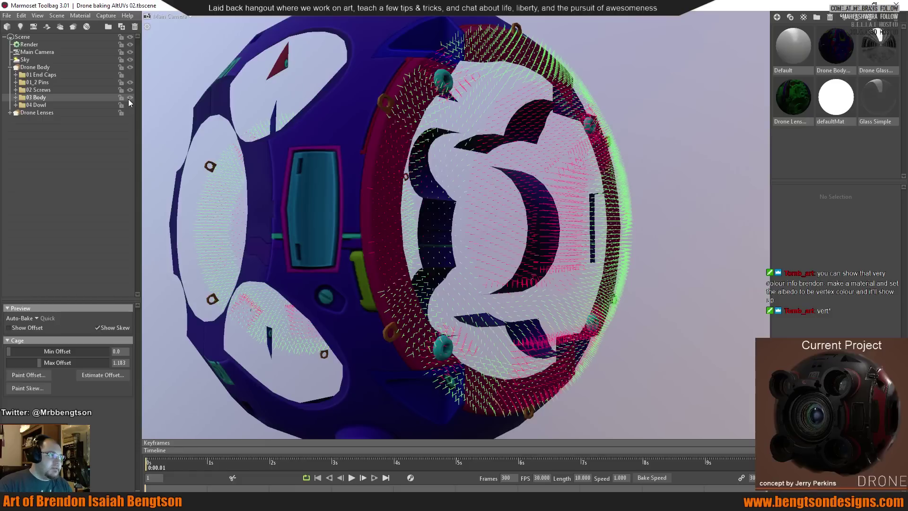
Isolate 03 Body by hiding 01_2 Pins and 02 Screws, and turn off the skew display.
{"action": "left_click", "coordinate": [129, 68]}
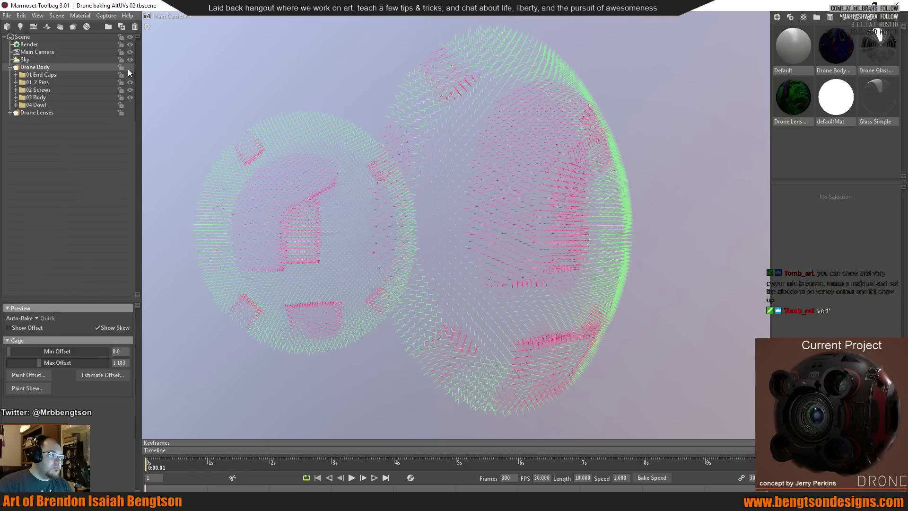
{"action": "left_click", "coordinate": [129, 68]}
{"action": "left_click", "coordinate": [130, 83]}
{"action": "left_click", "coordinate": [130, 89]}
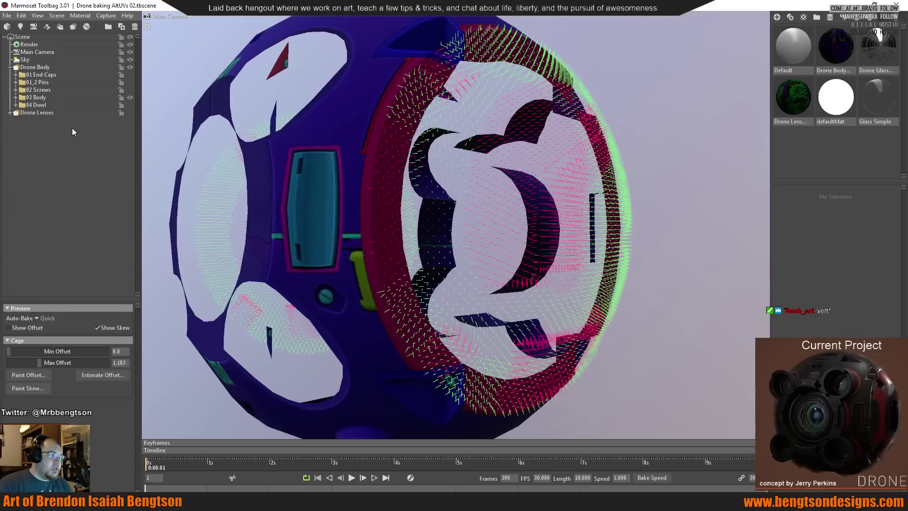
{"action": "left_click", "coordinate": [97, 328]}
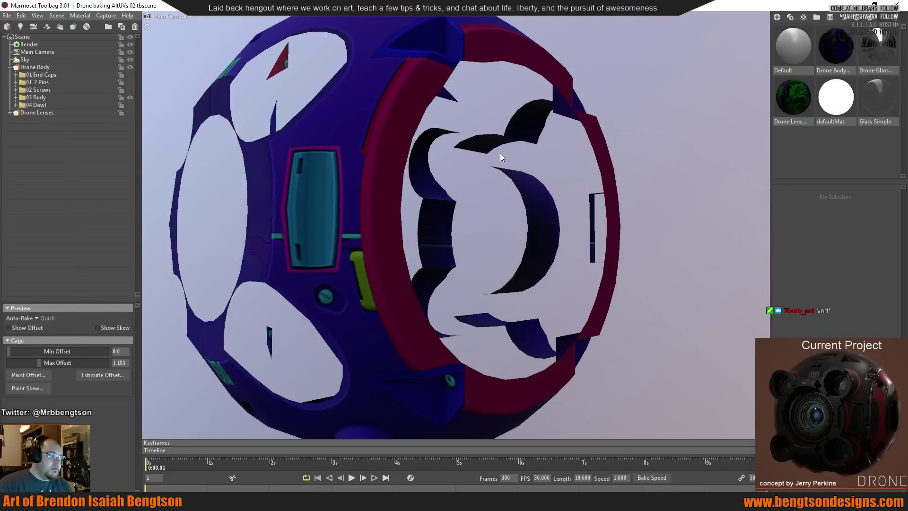
{"action": "scroll", "coordinate": [500, 156], "scroll_direction": "down", "scroll_amount": 3}
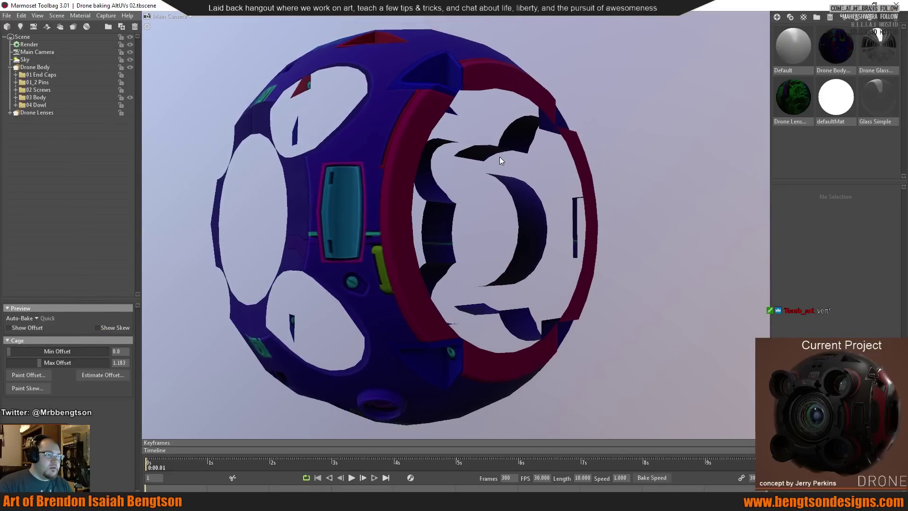
{"action": "left_click_drag", "start_coordinate": [499, 157], "coordinate": [439, 182]}
Show the High group of 03 Body and examine it overlapping the low-poly body.
{"action": "left_click", "coordinate": [16, 98]}
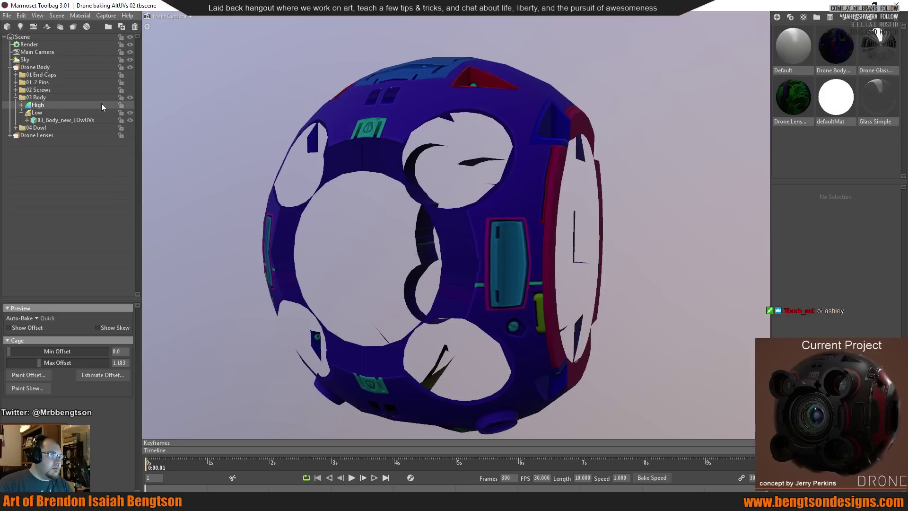
{"action": "left_click", "coordinate": [130, 104]}
{"action": "left_click_drag", "start_coordinate": [592, 183], "coordinate": [575, 291]}
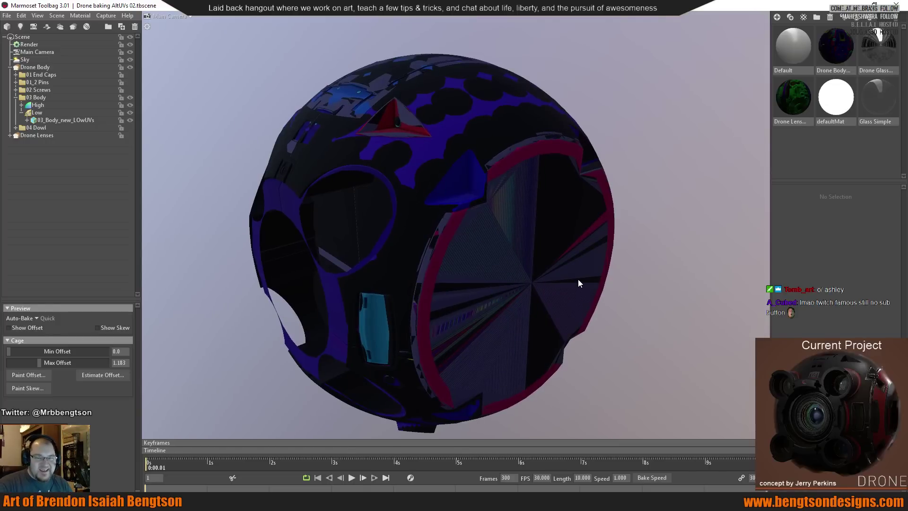
{"action": "left_click_drag", "start_coordinate": [578, 280], "coordinate": [572, 252]}
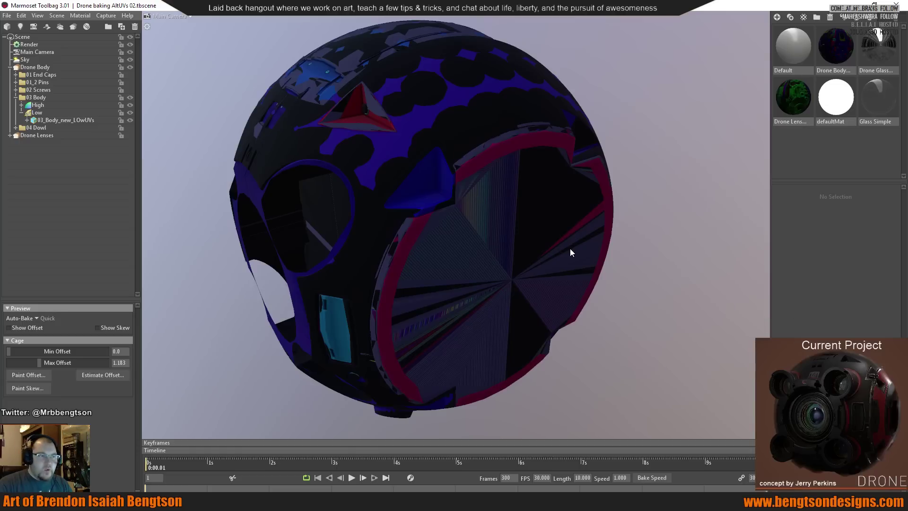
{"action": "left_click", "coordinate": [16, 97]}
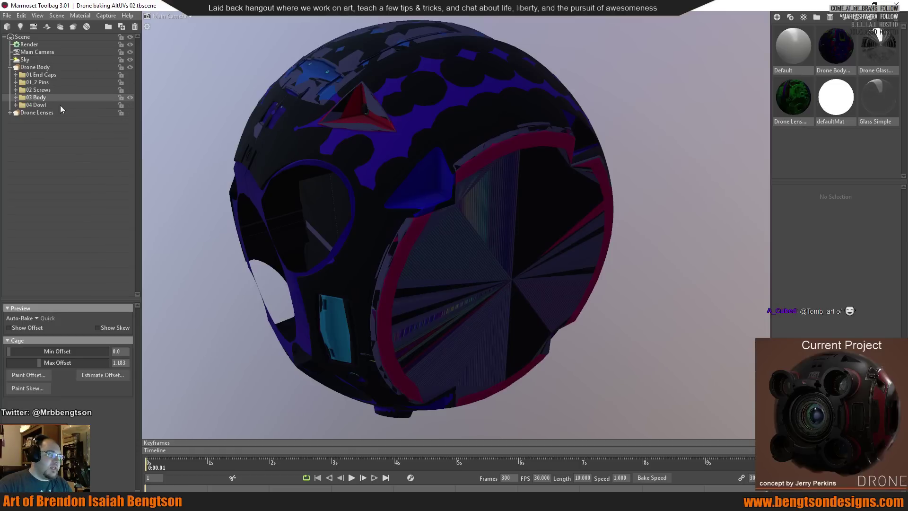
{"action": "left_click_drag", "start_coordinate": [626, 72], "coordinate": [644, 101]}
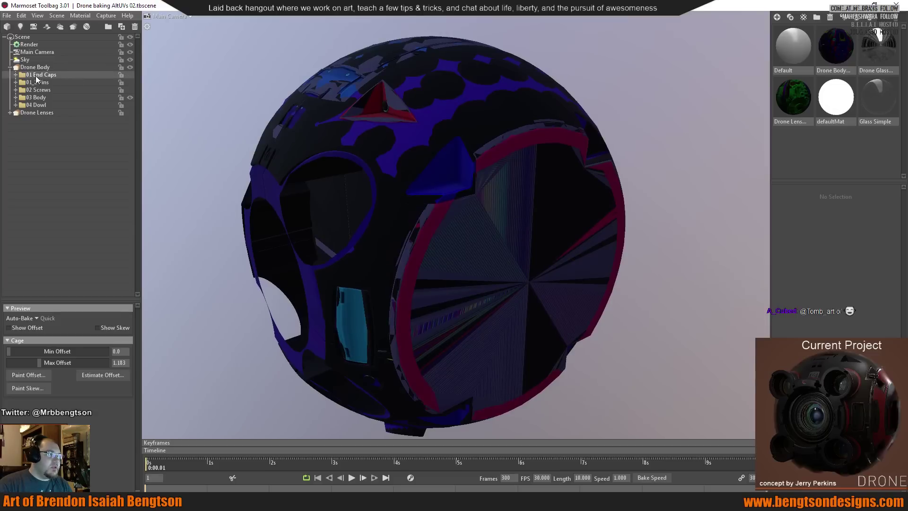
Hide the Low group of 03 Body and select the 03 Body HIGH mesh.
{"action": "left_click", "coordinate": [15, 98]}
{"action": "left_click", "coordinate": [21, 104]}
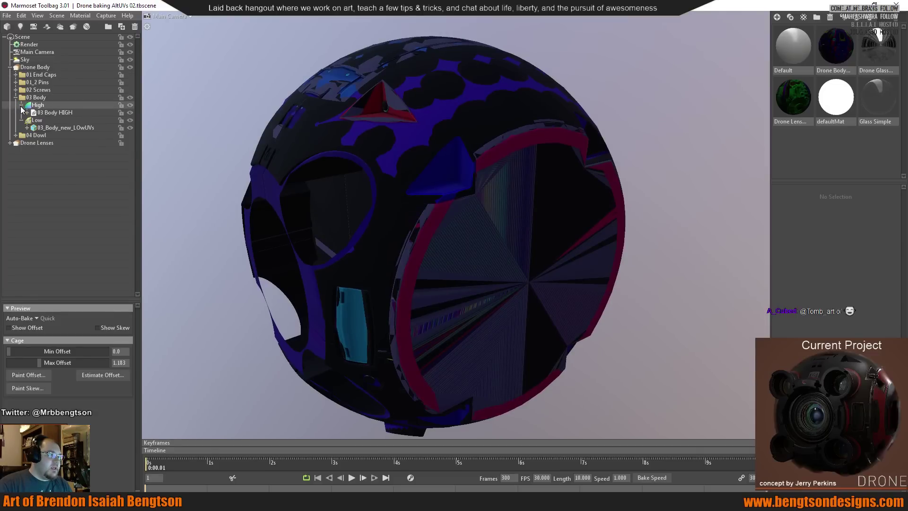
{"action": "left_click", "coordinate": [129, 121]}
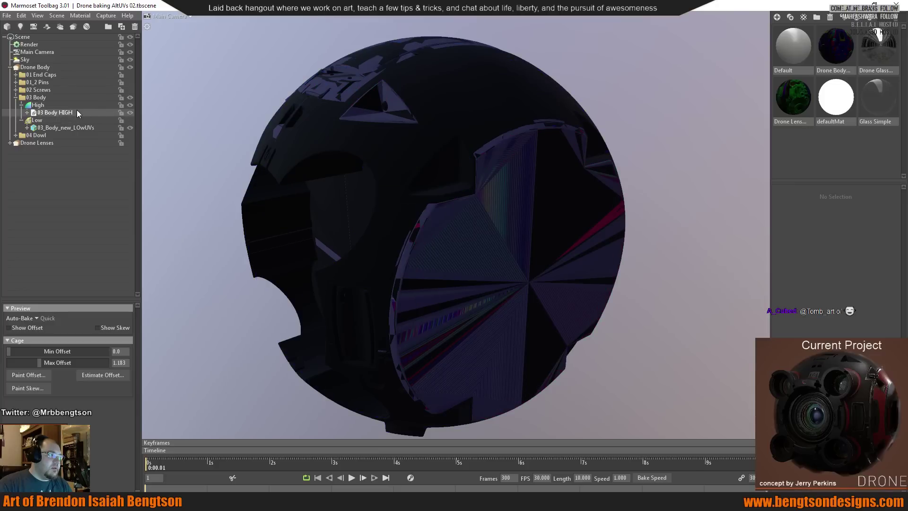
{"action": "left_click", "coordinate": [77, 112]}
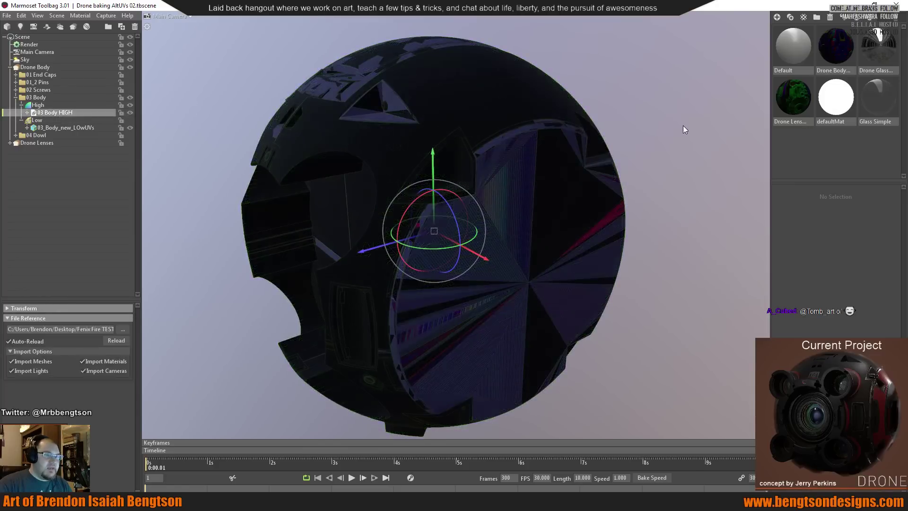
Create a new material with its albedo set to Vertex Color and apply it to the body's outer shell.
{"action": "left_click", "coordinate": [775, 18]}
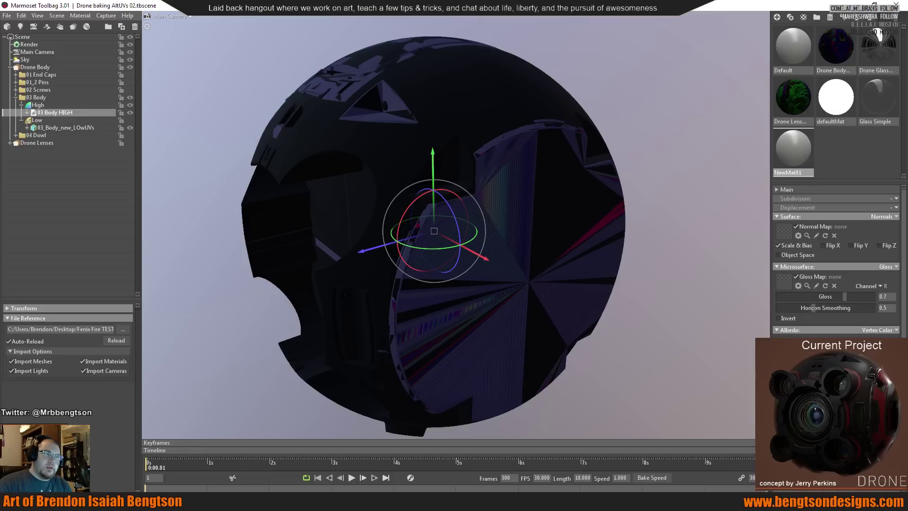
{"action": "left_click_drag", "start_coordinate": [779, 154], "coordinate": [455, 78]}
{"action": "left_click_drag", "start_coordinate": [456, 141], "coordinate": [358, 226]}
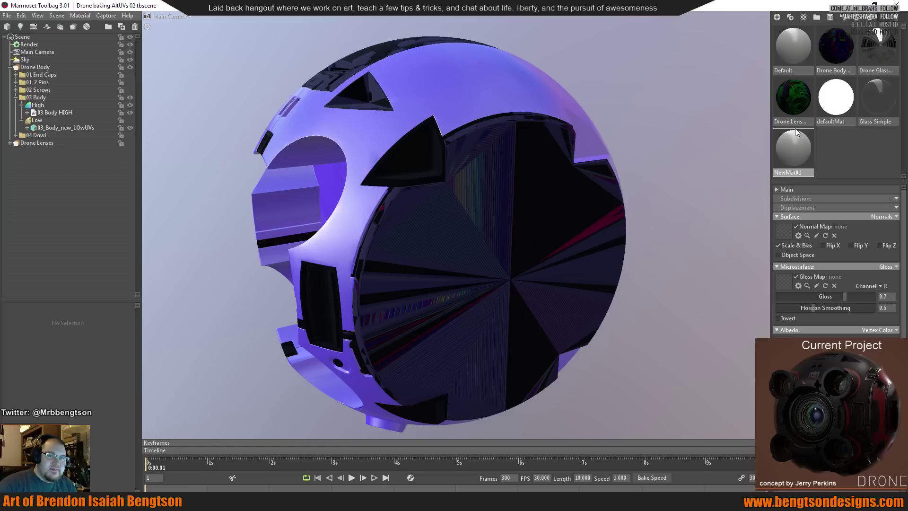
Apply the vertex color material to the whole 03 Body HIGH mesh and examine its colors from both sides.
{"action": "left_click_drag", "start_coordinate": [798, 147], "coordinate": [68, 114]}
{"action": "left_click", "coordinate": [667, 112]}
{"action": "left_click_drag", "start_coordinate": [667, 112], "coordinate": [568, 183]}
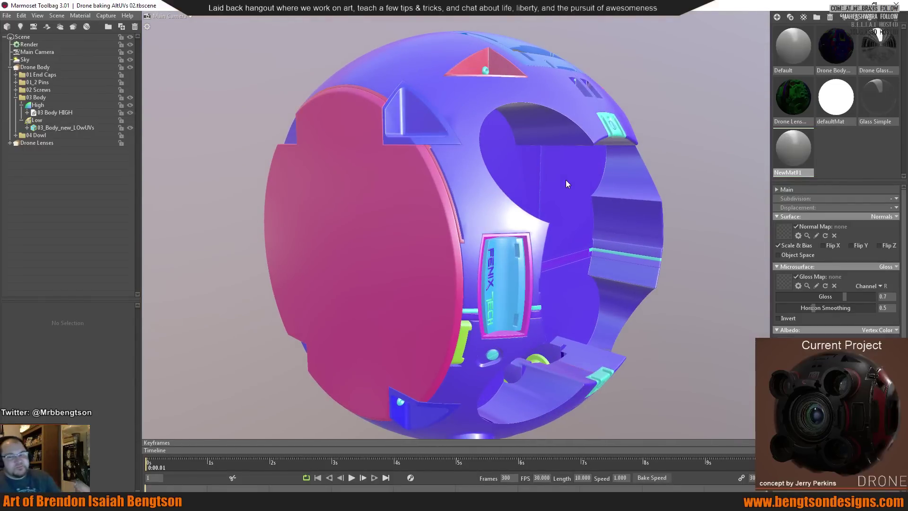
{"action": "left_click_drag", "start_coordinate": [570, 194], "coordinate": [515, 258]}
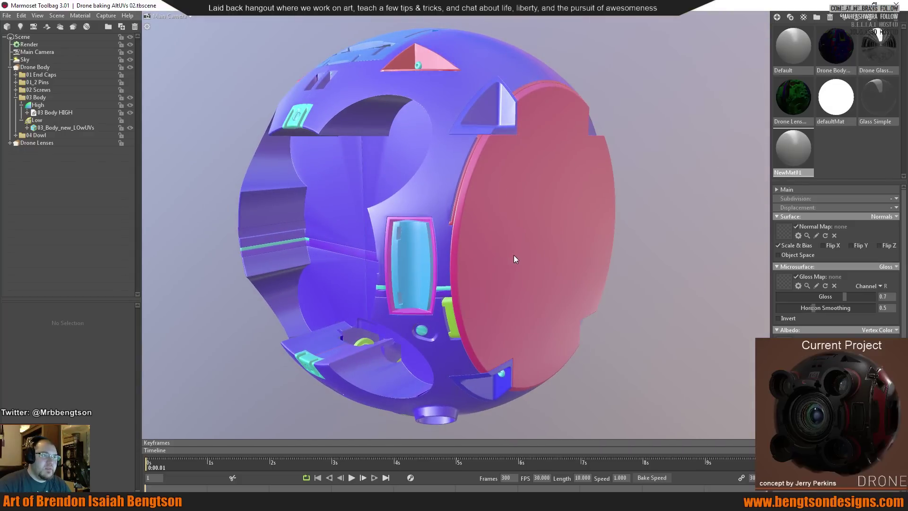
{"action": "left_click_drag", "start_coordinate": [663, 265], "coordinate": [283, 199]}
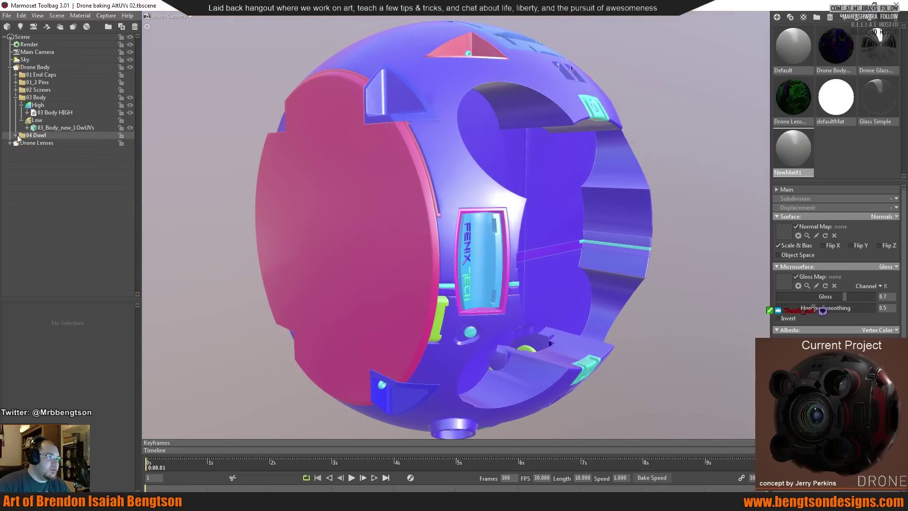
Apply the vertex color material to 01_1 End Caps_new HIGH and show the end caps' High group.
{"action": "left_click", "coordinate": [16, 74]}
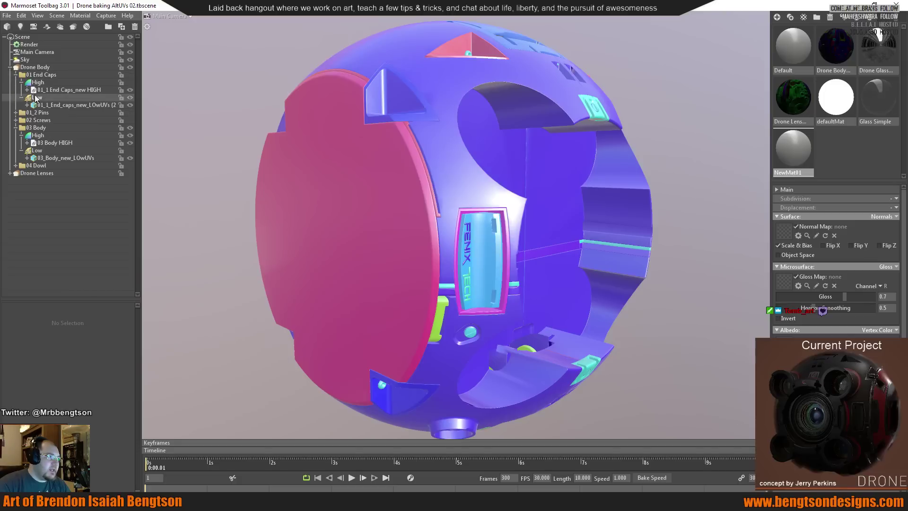
{"action": "left_click_drag", "start_coordinate": [795, 154], "coordinate": [90, 90]}
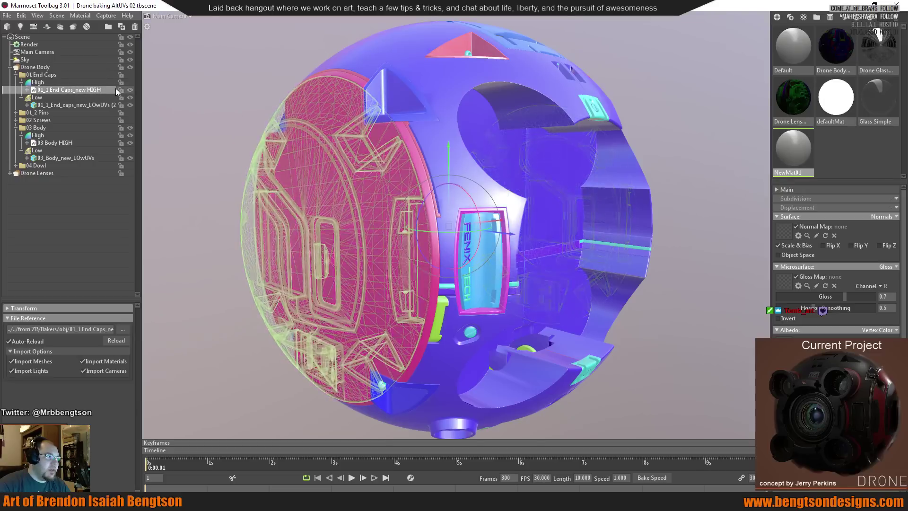
{"action": "left_click", "coordinate": [129, 75]}
{"action": "left_click", "coordinate": [129, 75]}
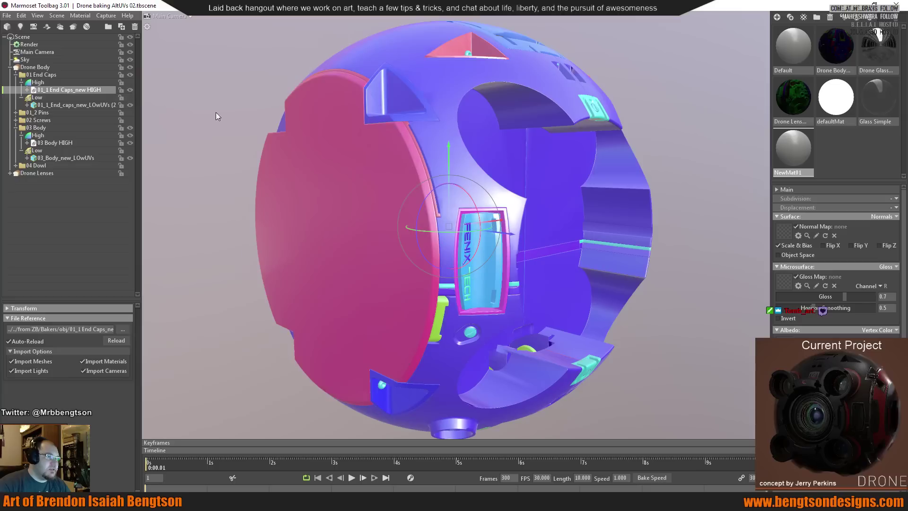
{"action": "left_click", "coordinate": [129, 82]}
{"action": "left_click", "coordinate": [195, 86]}
{"action": "left_click_drag", "start_coordinate": [220, 192], "coordinate": [651, 172]}
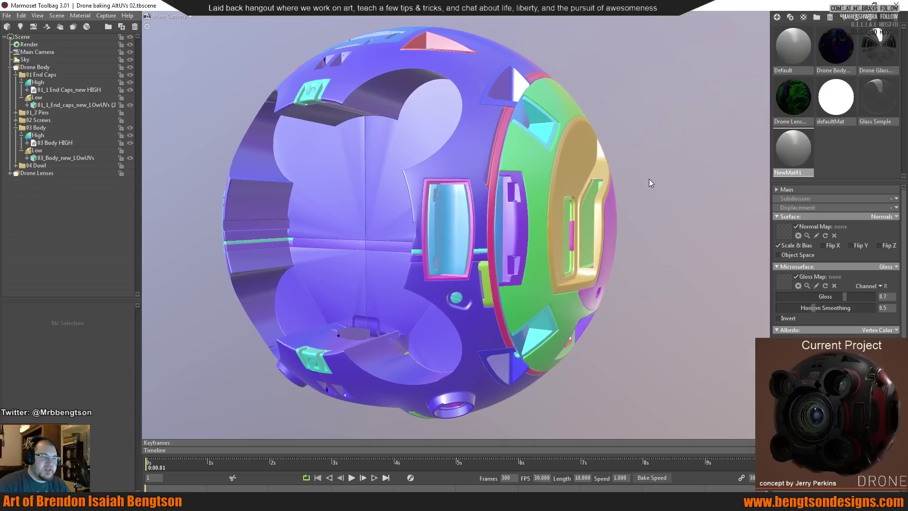
{"action": "left_click_drag", "start_coordinate": [389, 203], "coordinate": [500, 201]}
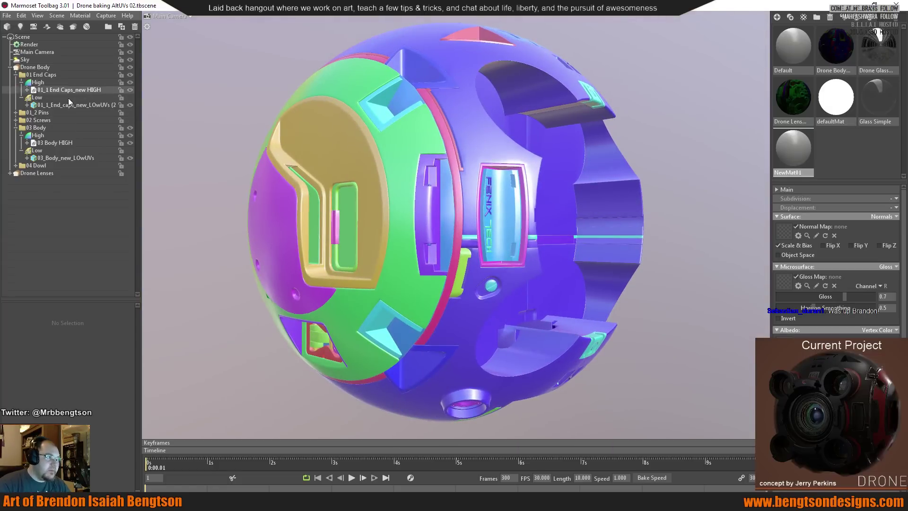
Select the Drone Body bake group and review its output size, samples, format and padding options.
{"action": "left_click", "coordinate": [21, 69]}
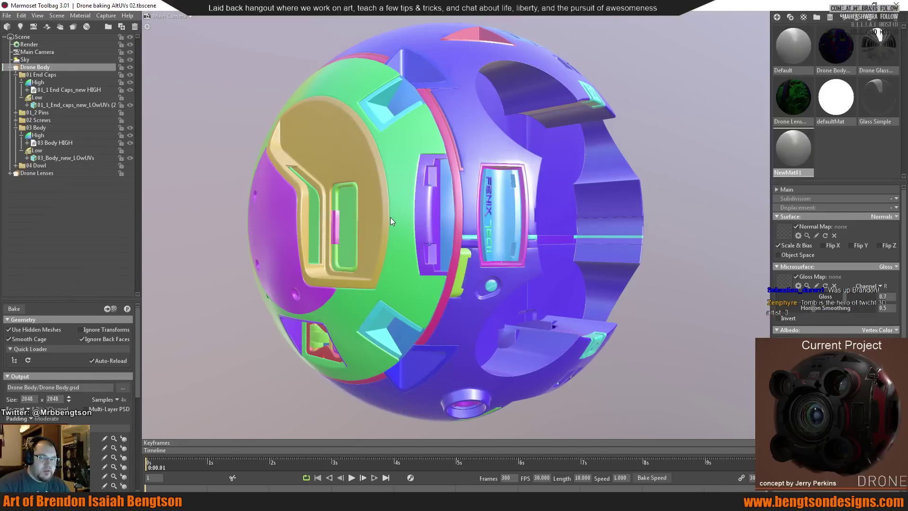
{"action": "left_click_drag", "start_coordinate": [94, 302], "coordinate": [88, 147]}
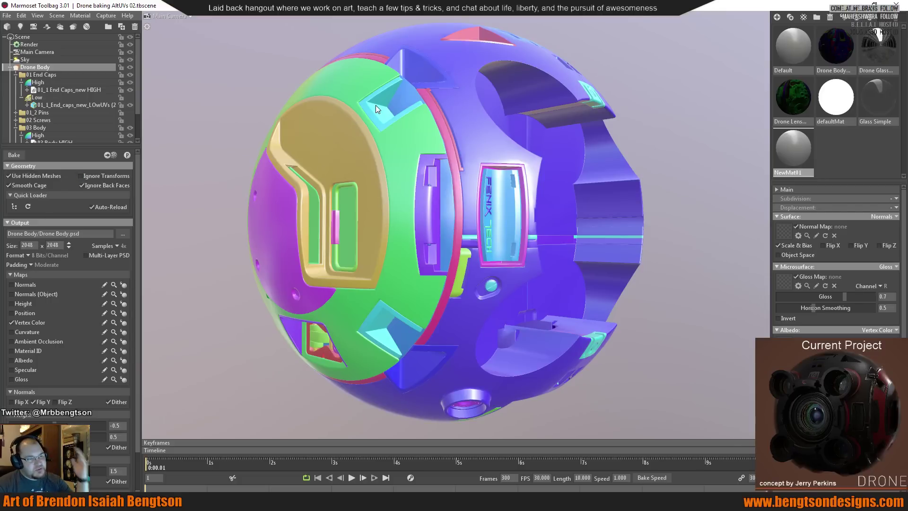
{"action": "left_click", "coordinate": [40, 69]}
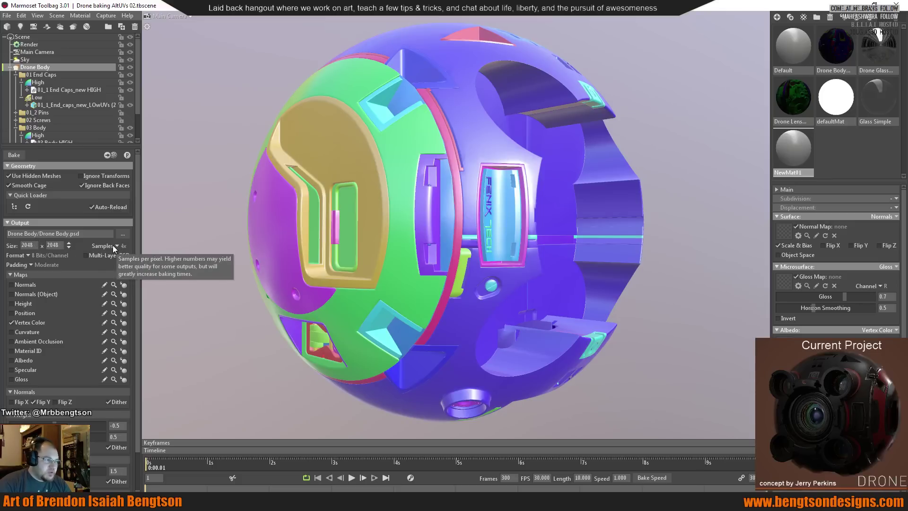
{"action": "left_click", "coordinate": [89, 256]}
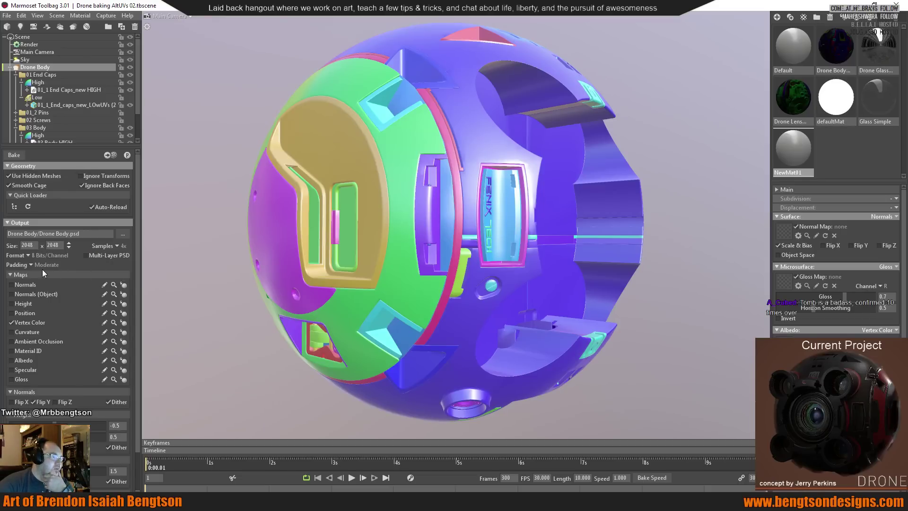
{"action": "left_click", "coordinate": [30, 265]}
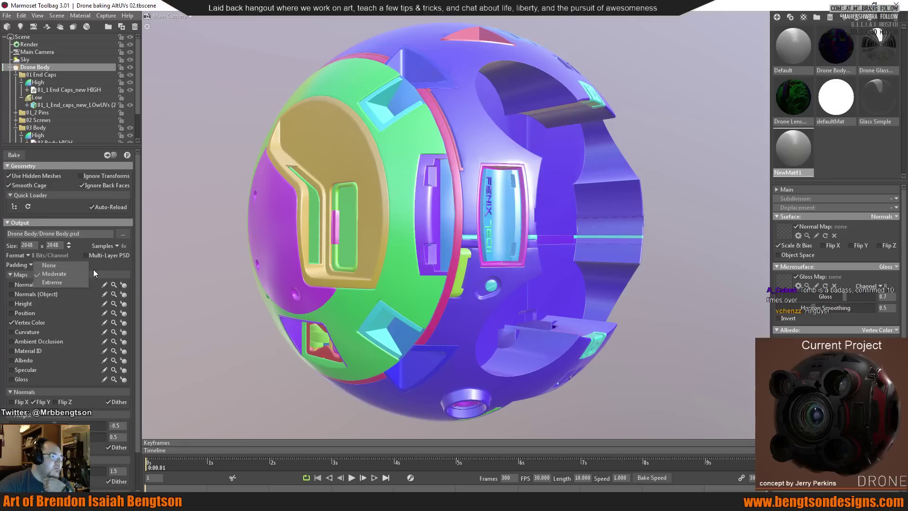
{"action": "left_click", "coordinate": [106, 266]}
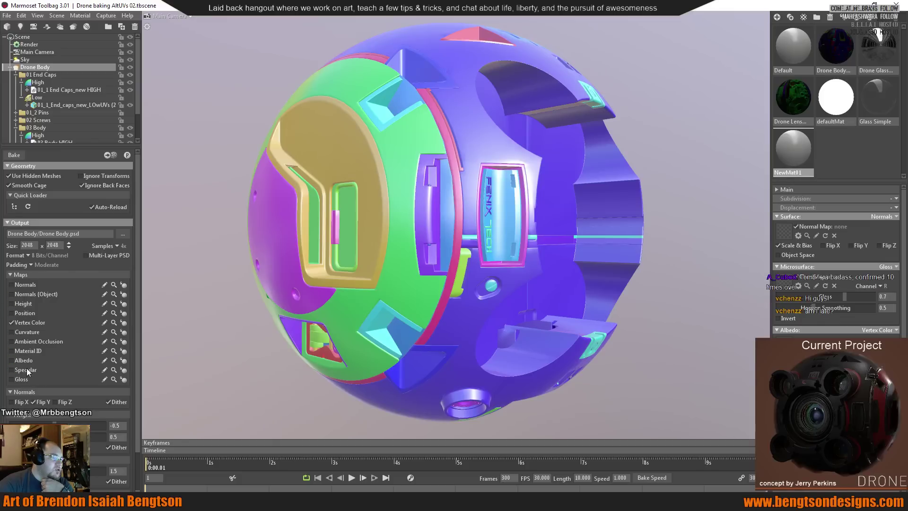
Point out the Flip Y option in the Normals settings of the Drone Body bake, leaving it enabled.
{"action": "scroll", "coordinate": [52, 345], "scroll_direction": "down", "scroll_amount": 3}
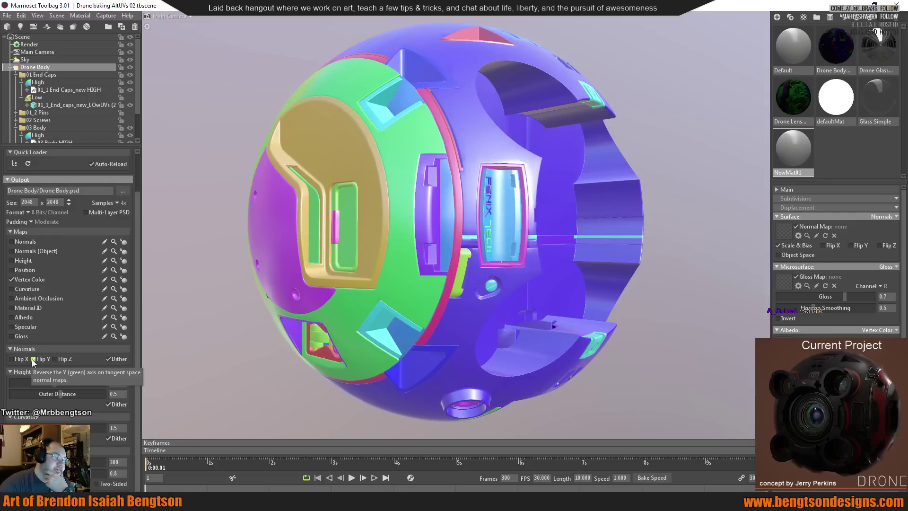
{"action": "left_click", "coordinate": [33, 359]}
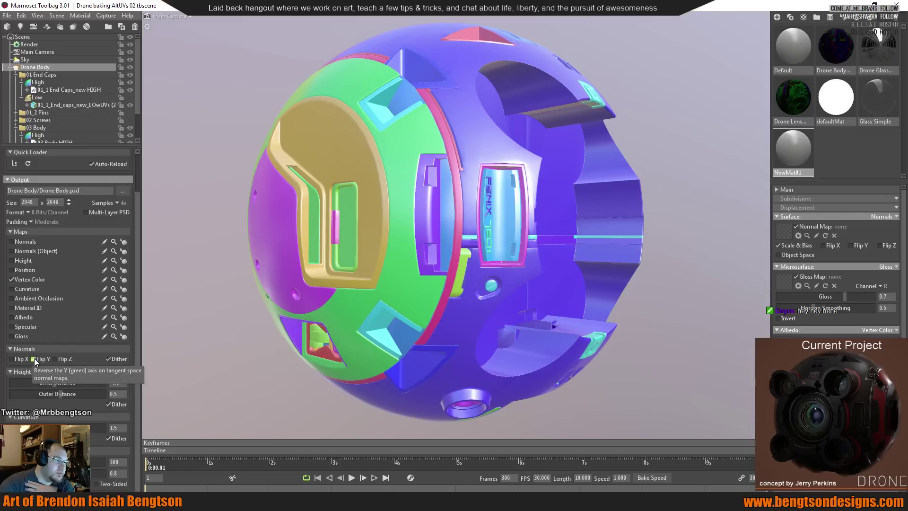
{"action": "left_click", "coordinate": [33, 360]}
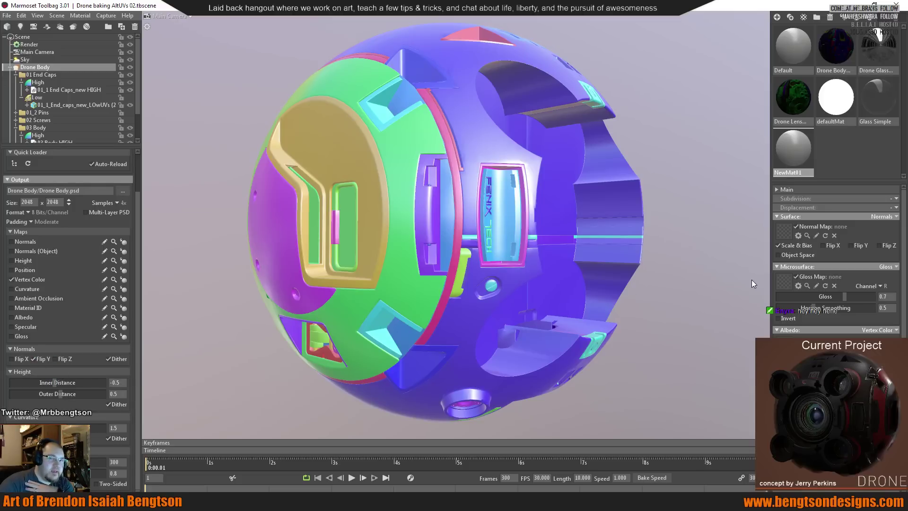
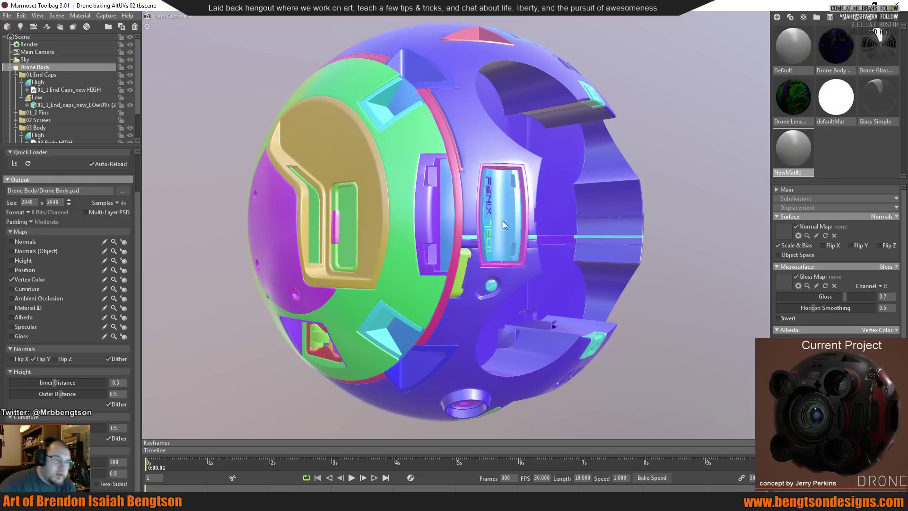
Show the Drone Lenses bake group together with Drone Body and view the drone from its lens side.
{"action": "left_click_drag", "start_coordinate": [680, 318], "coordinate": [481, 314]}
{"action": "scroll", "coordinate": [473, 313], "scroll_direction": "down", "scroll_amount": 2}
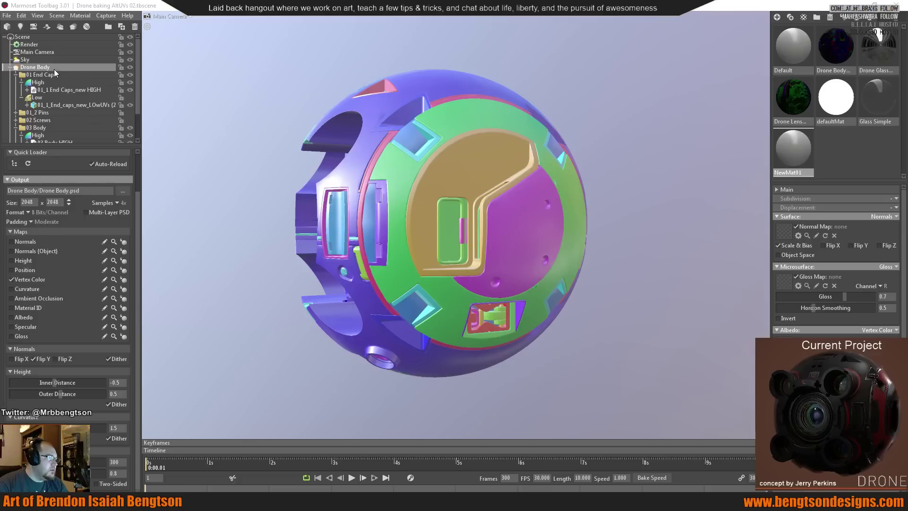
{"action": "left_click", "coordinate": [10, 67]}
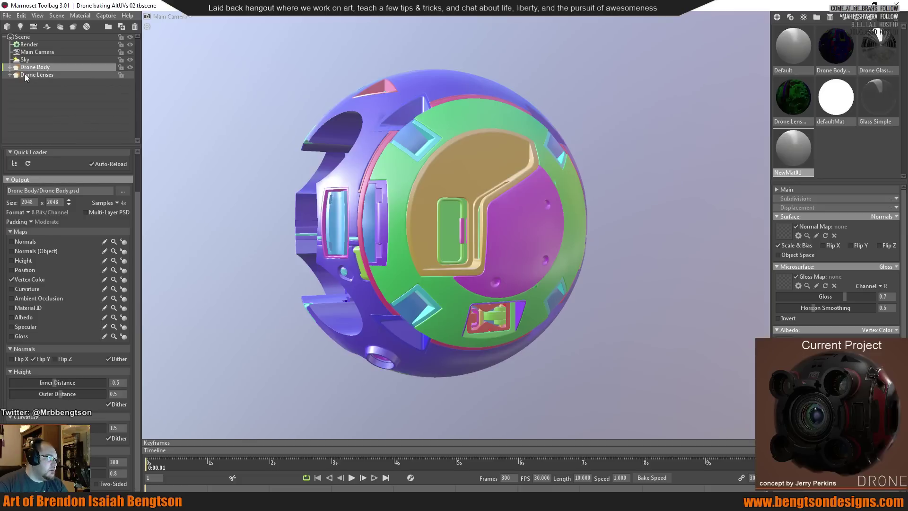
{"action": "left_click", "coordinate": [130, 75]}
{"action": "left_click", "coordinate": [52, 75]}
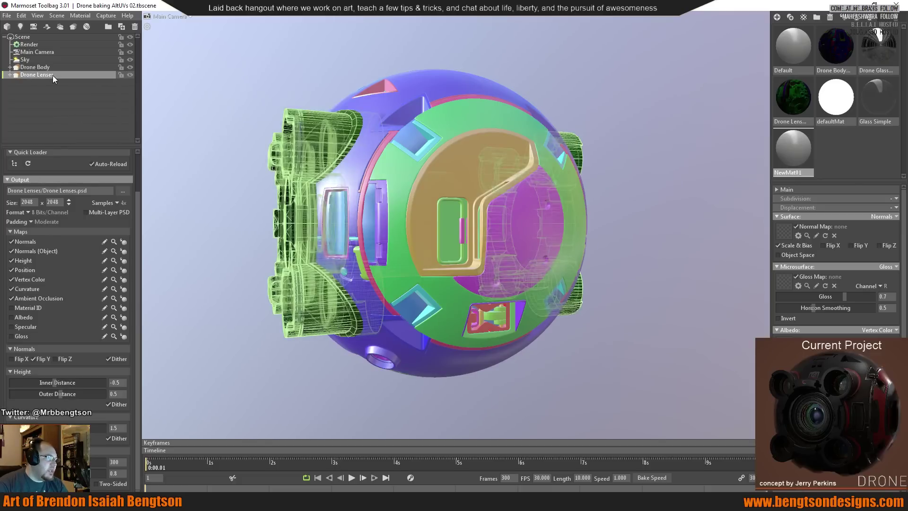
{"action": "left_click", "coordinate": [47, 67]}
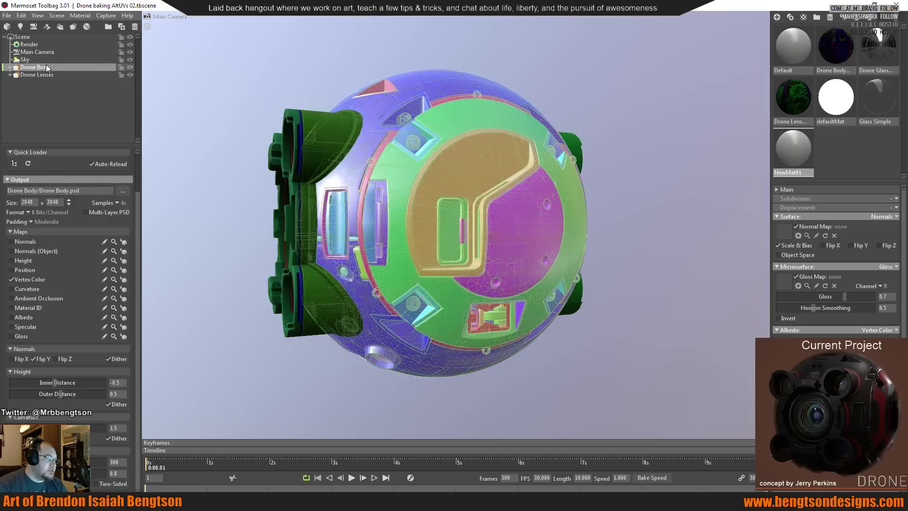
{"action": "left_click_drag", "start_coordinate": [236, 197], "coordinate": [296, 197]}
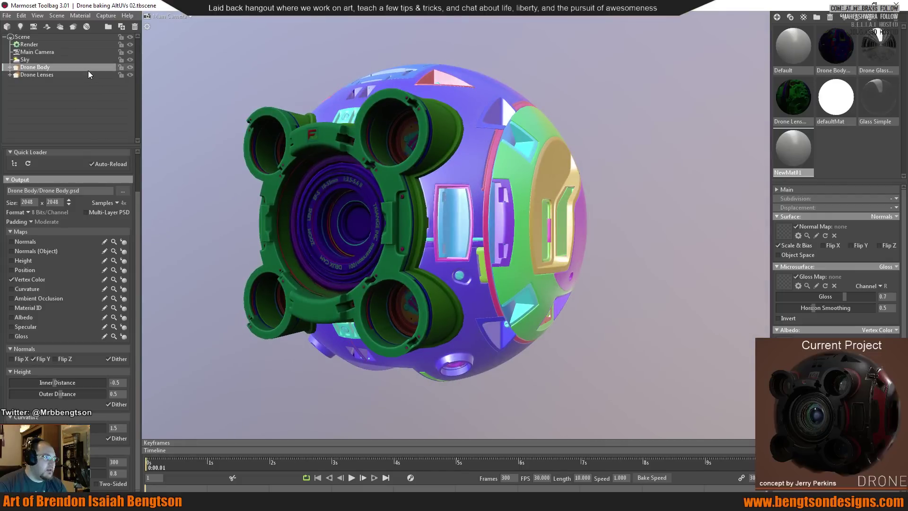
Hide the high-poly end caps, show the Low group of 01 End Caps, and display the 01_2 Pins and 02 Screws groups.
{"action": "left_click", "coordinate": [9, 67]}
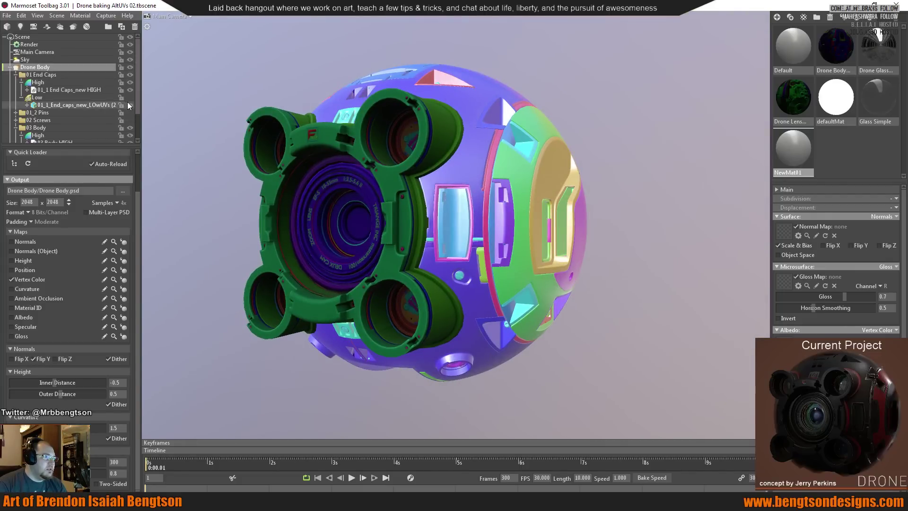
{"action": "left_click", "coordinate": [131, 89]}
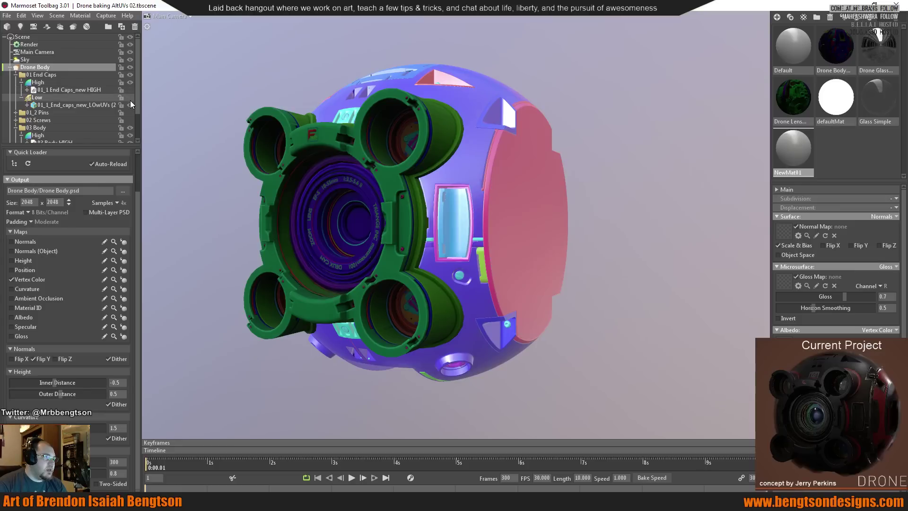
{"action": "left_click", "coordinate": [131, 100]}
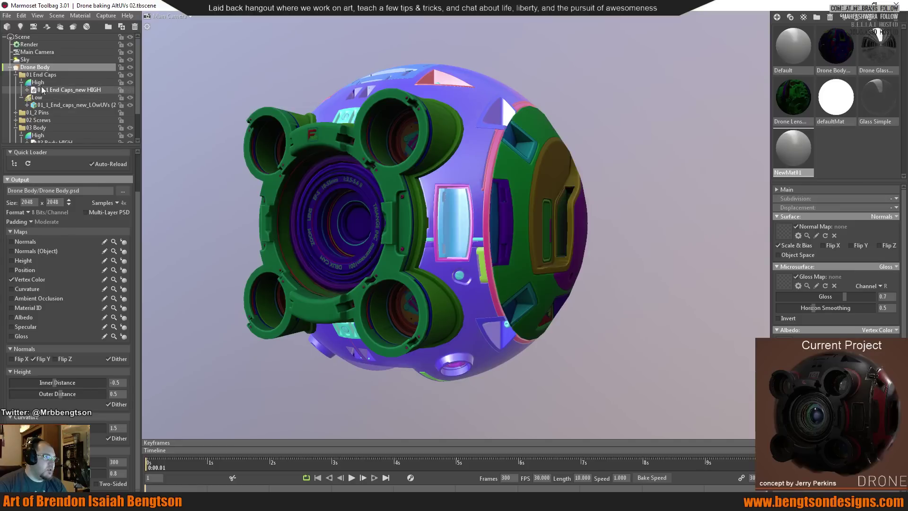
{"action": "left_click", "coordinate": [15, 75]}
{"action": "left_click", "coordinate": [15, 82]}
{"action": "left_click", "coordinate": [16, 82]}
{"action": "left_click", "coordinate": [130, 83]}
{"action": "left_click", "coordinate": [129, 89]}
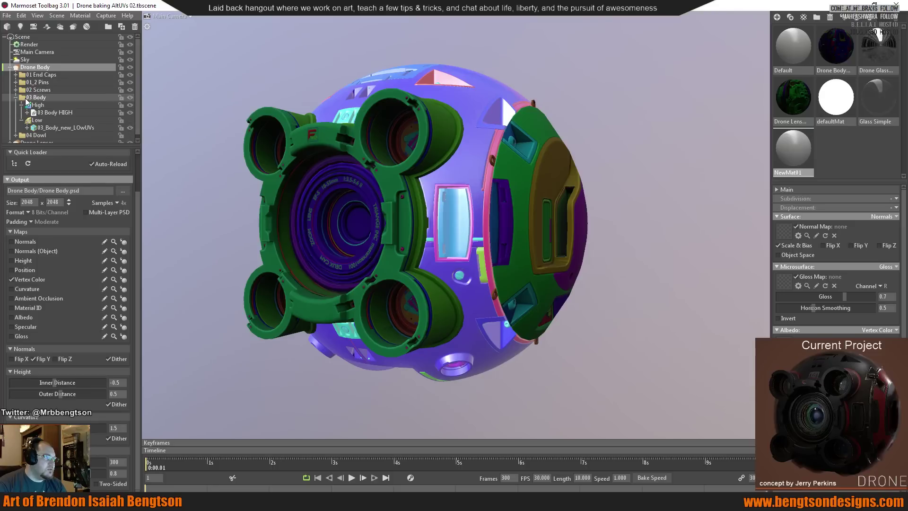
Switch 03 Body from its High group to its Low group and collapse it in the scene list.
{"action": "left_click", "coordinate": [129, 104]}
{"action": "left_click", "coordinate": [130, 121]}
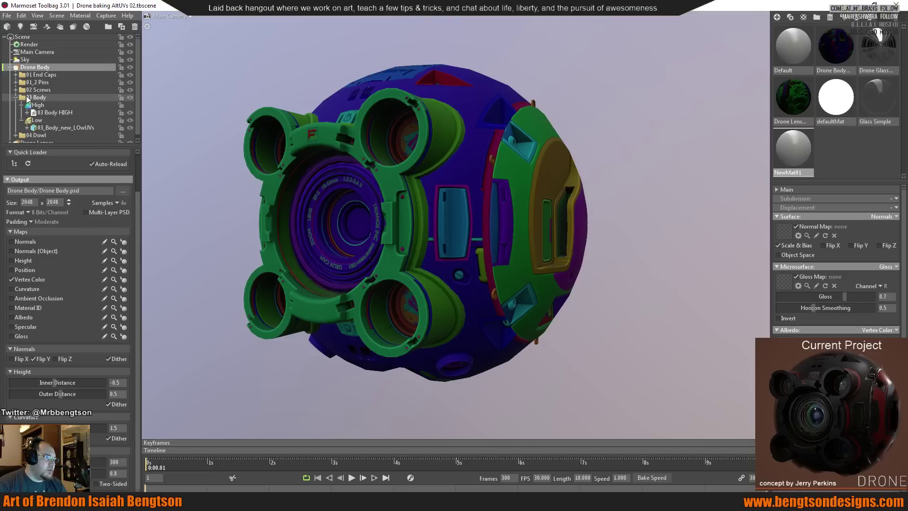
{"action": "left_click", "coordinate": [15, 97]}
Examine the low-poly drone with its baked colors from the end cap side, the lens side and the front.
{"action": "left_click", "coordinate": [600, 139]}
{"action": "left_click_drag", "start_coordinate": [601, 139], "coordinate": [510, 220]}
{"action": "left_click", "coordinate": [509, 220]}
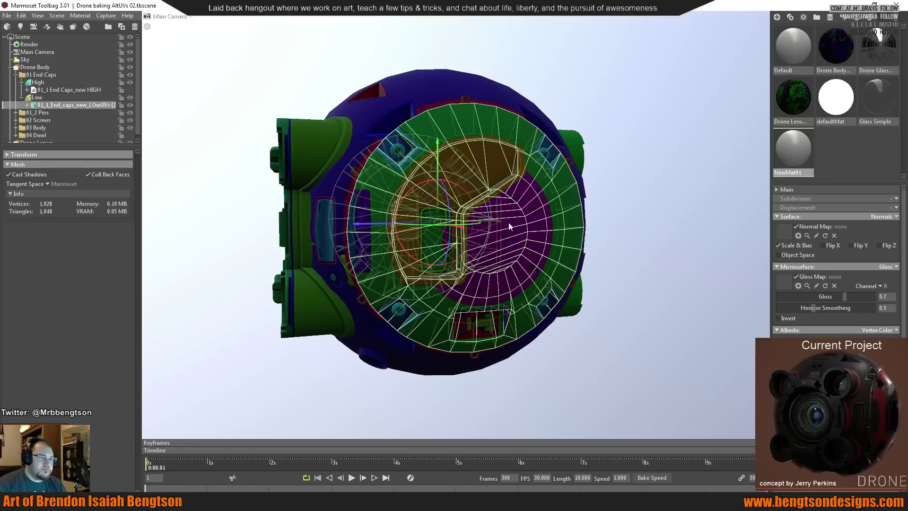
{"action": "left_click", "coordinate": [629, 235]}
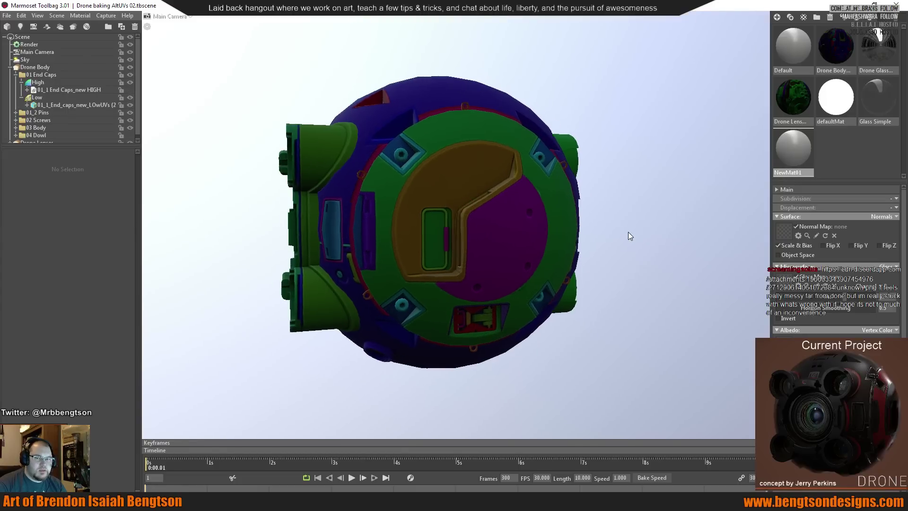
{"action": "scroll", "coordinate": [629, 236], "scroll_direction": "up", "scroll_amount": 2}
{"action": "left_click_drag", "start_coordinate": [628, 231], "coordinate": [422, 224]}
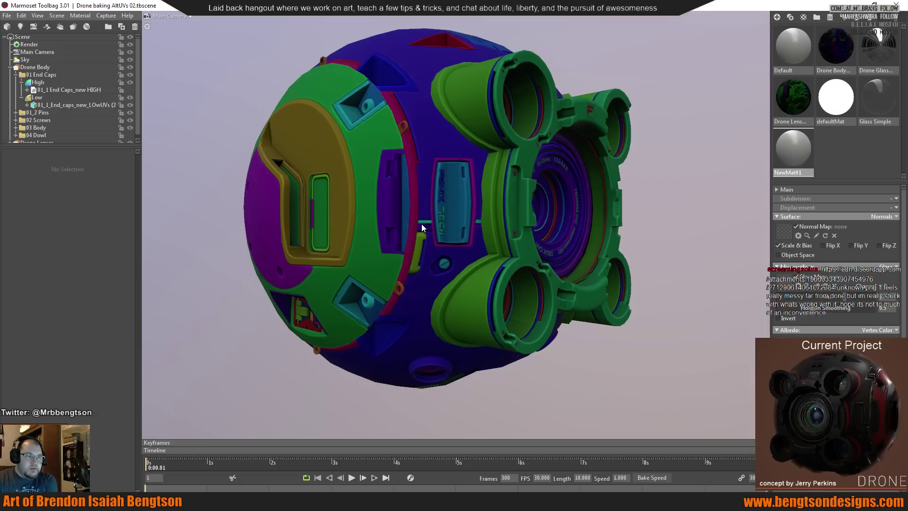
{"action": "left_click_drag", "start_coordinate": [464, 187], "coordinate": [495, 240]}
{"action": "left_click", "coordinate": [495, 221]}
Preview the albedo, normal and occlusion maps of the Drone Body material and view the result on the model.
{"action": "left_click", "coordinate": [836, 35]}
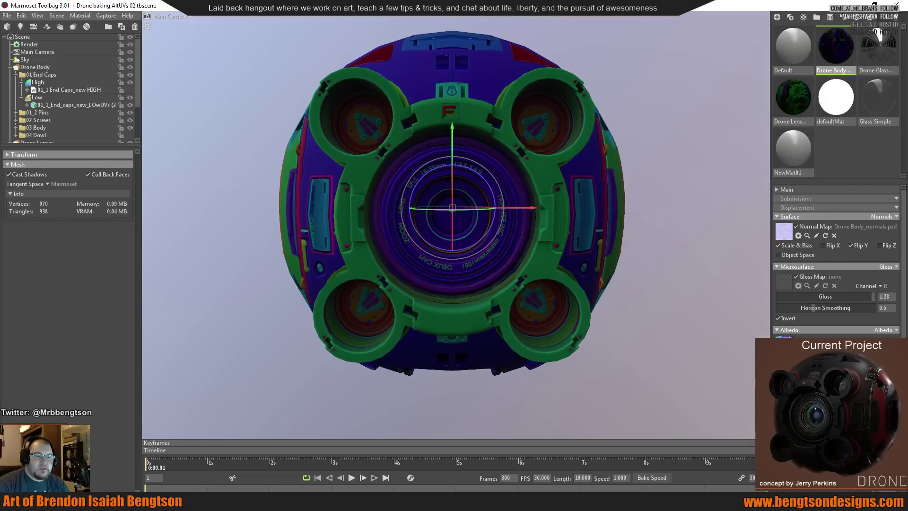
{"action": "left_click", "coordinate": [807, 349]}
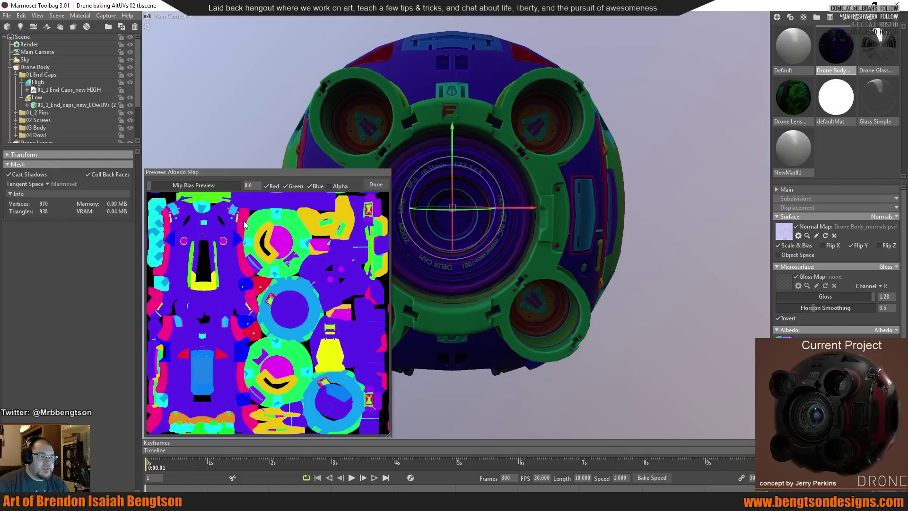
{"action": "left_click", "coordinate": [382, 185]}
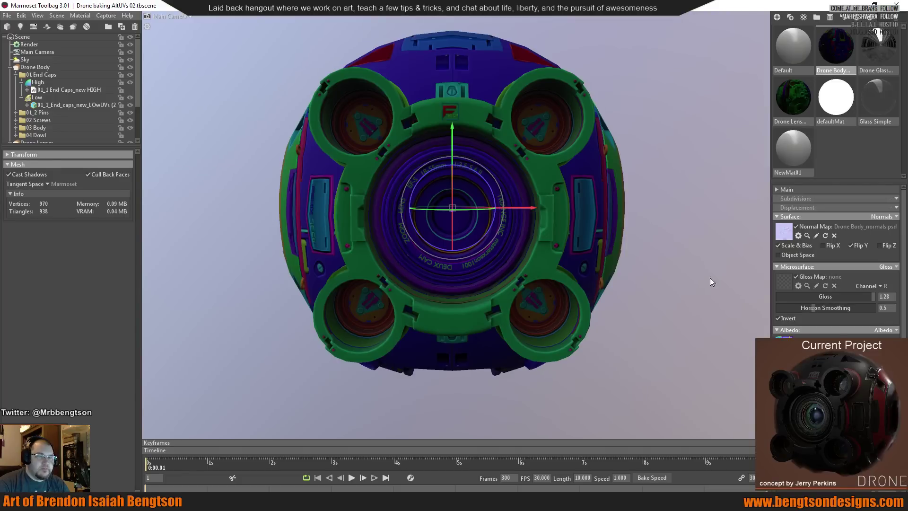
{"action": "left_click", "coordinate": [806, 235]}
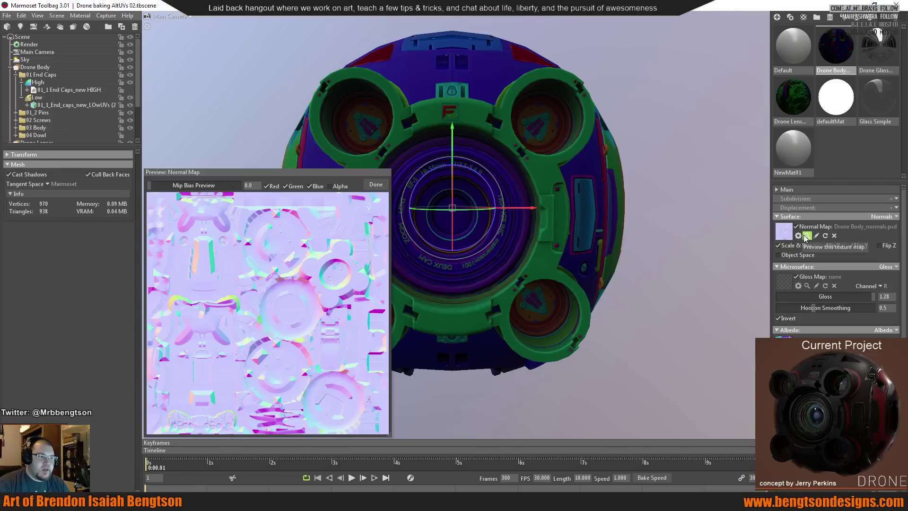
{"action": "left_click", "coordinate": [376, 184]}
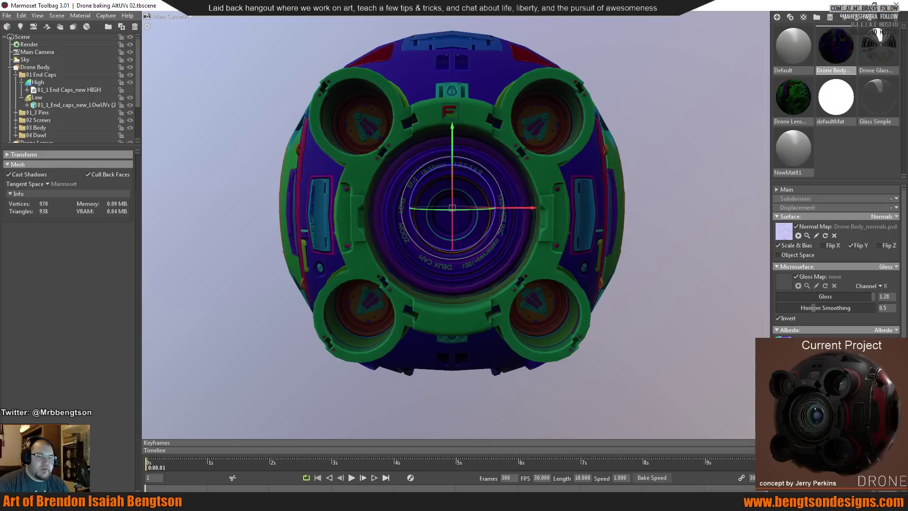
{"action": "scroll", "coordinate": [775, 326], "scroll_direction": "down", "scroll_amount": 3}
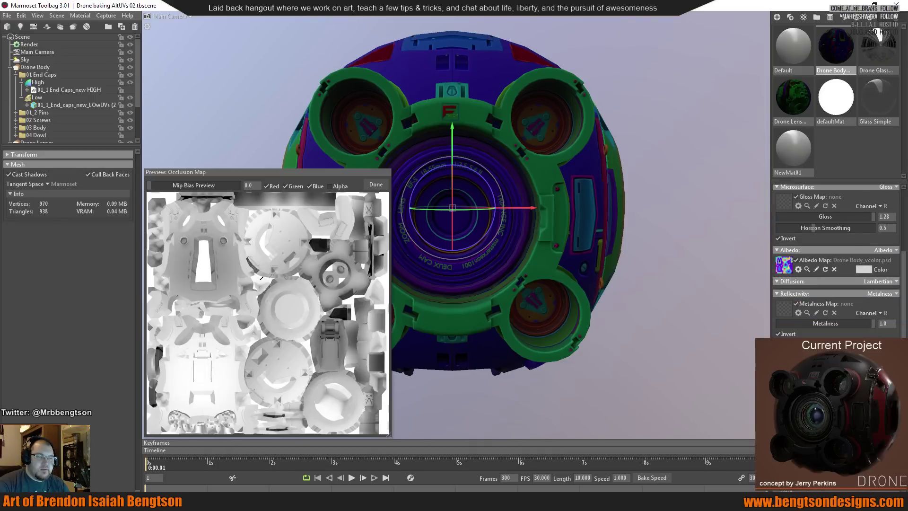
{"action": "left_click", "coordinate": [376, 185]}
{"action": "left_click", "coordinate": [622, 218]}
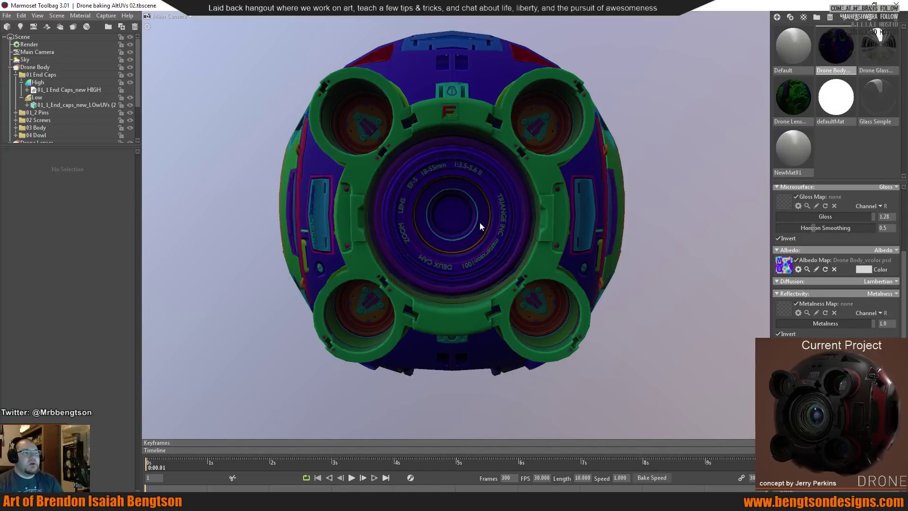
{"action": "left_click_drag", "start_coordinate": [338, 207], "coordinate": [548, 257]}
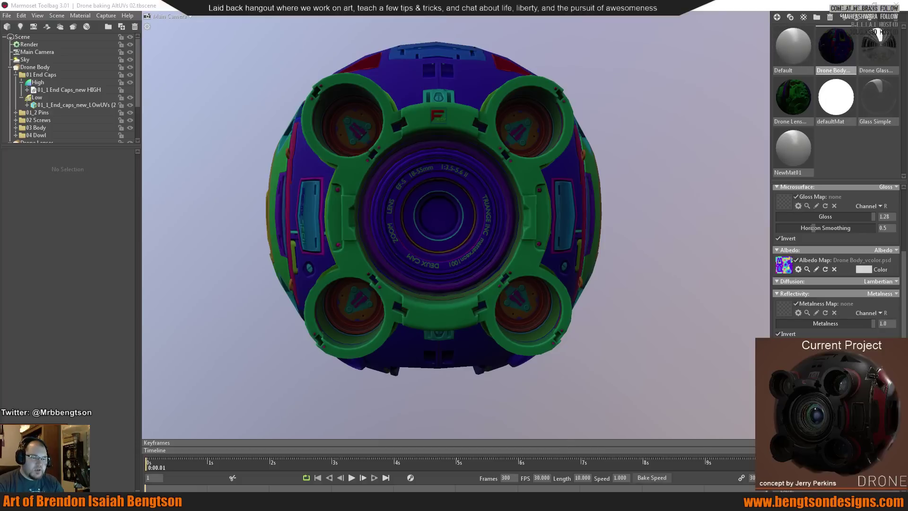
Close the MODO scene Drone blockout 03.lxf without saving its changes.
{"action": "right_click", "coordinate": [586, 502]}
{"action": "left_click", "coordinate": [561, 485]}
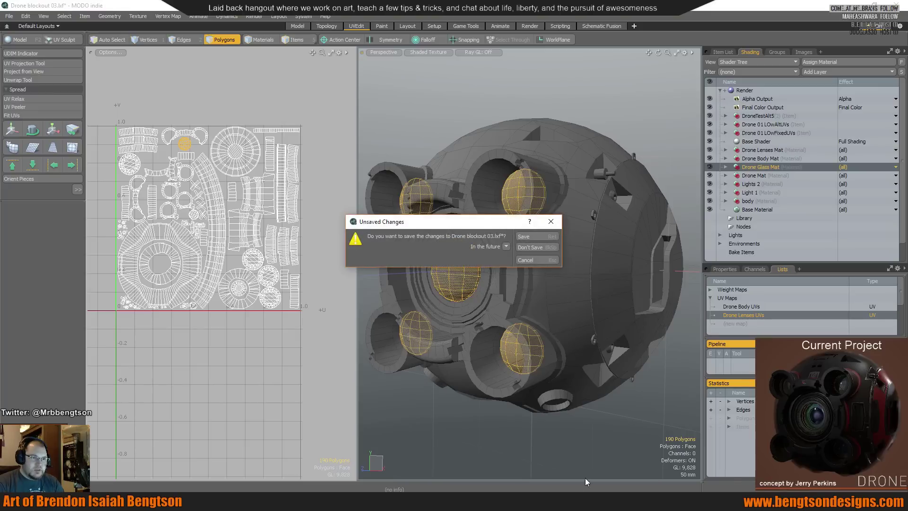
{"action": "left_click", "coordinate": [540, 246]}
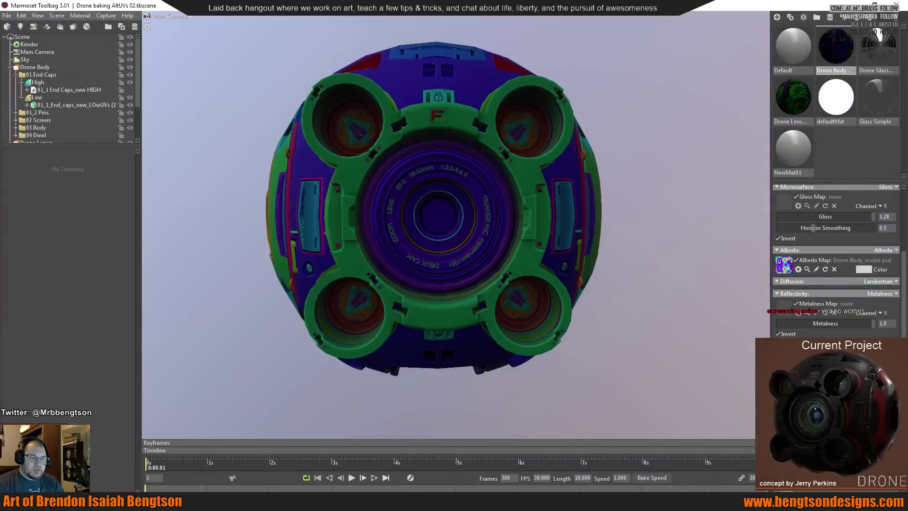
Switch to Substance Painter and open the recent project Drone texturing 02.spp.
{"action": "mouse_move", "coordinate": [358, 502]}
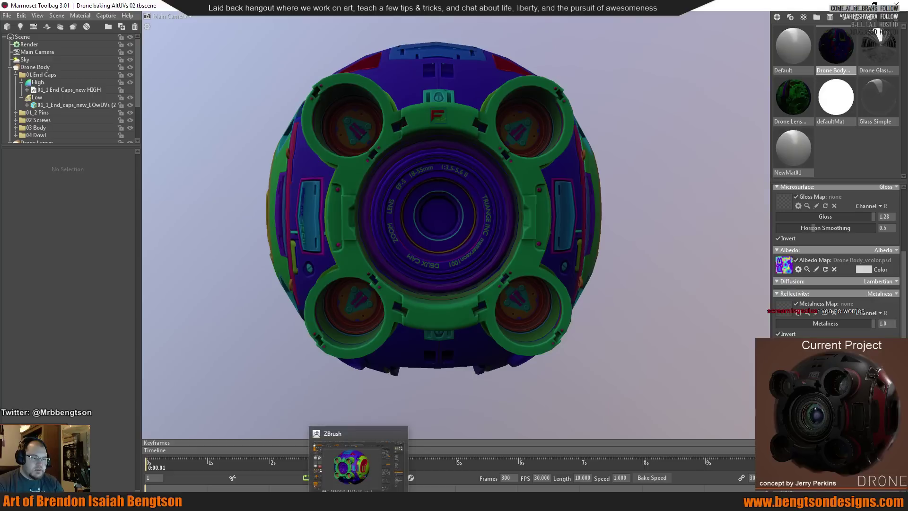
{"action": "mouse_move", "coordinate": [498, 502]}
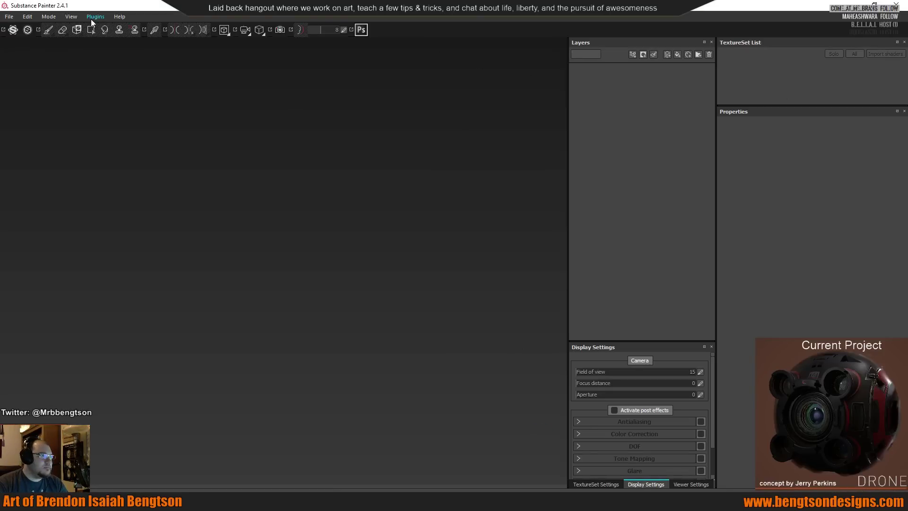
{"action": "left_click", "coordinate": [9, 17]}
{"action": "mouse_move", "coordinate": [17, 47]}
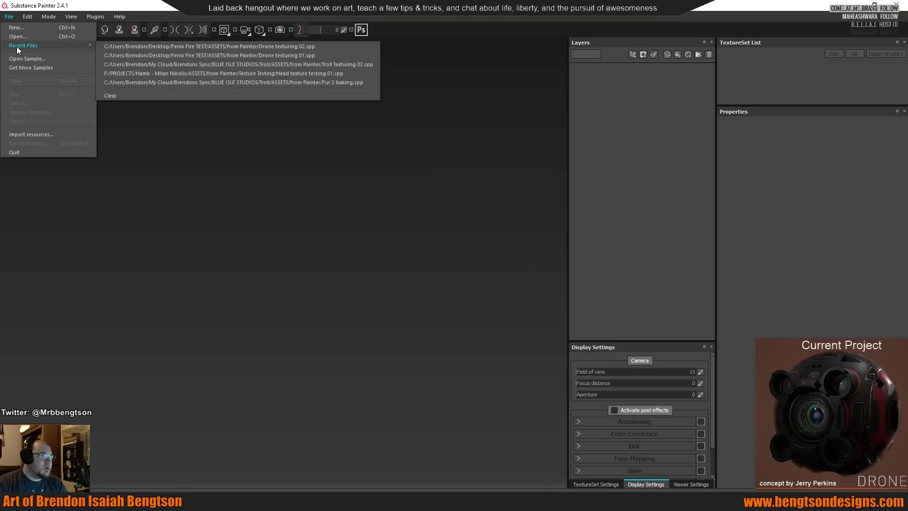
{"action": "left_click", "coordinate": [161, 46]}
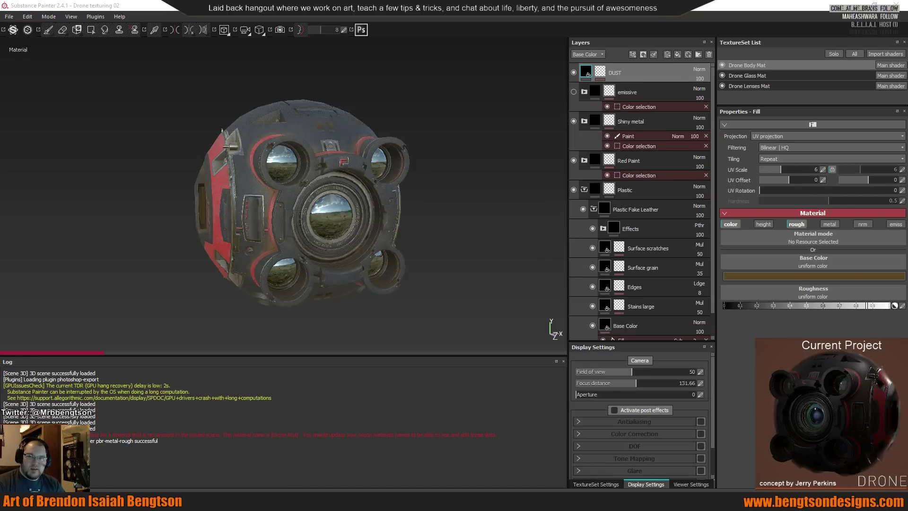
Close the log and collapse the Plastic Fake Leather layer group.
{"action": "left_click", "coordinate": [564, 361]}
{"action": "scroll", "coordinate": [416, 259], "scroll_direction": "up", "scroll_amount": 10}
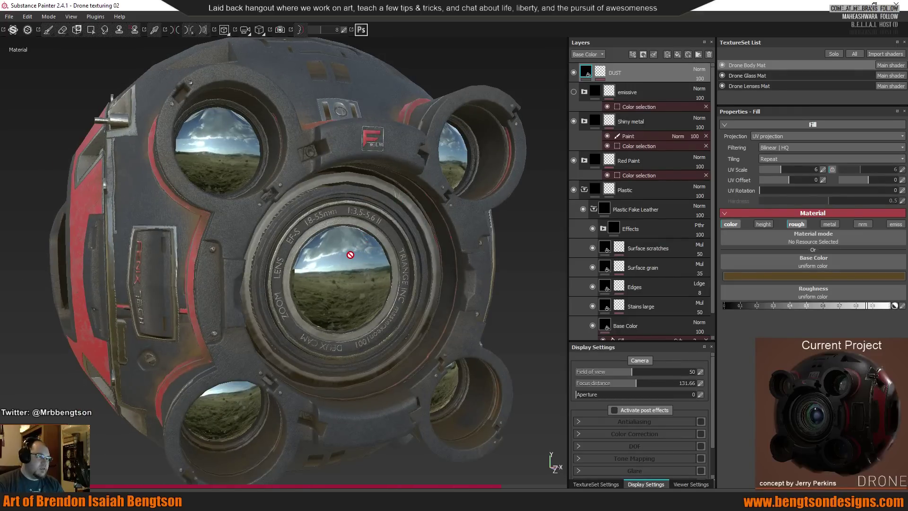
{"action": "left_click_drag", "start_coordinate": [350, 255], "coordinate": [350, 255], "text": "alt"}
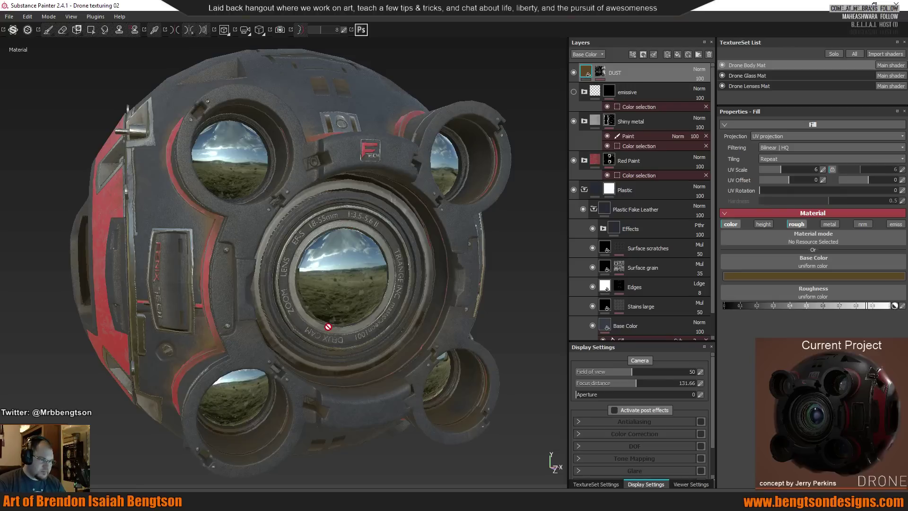
{"action": "left_click_drag", "start_coordinate": [359, 268], "coordinate": [539, 184], "text": "alt"}
{"action": "left_click", "coordinate": [594, 210]}
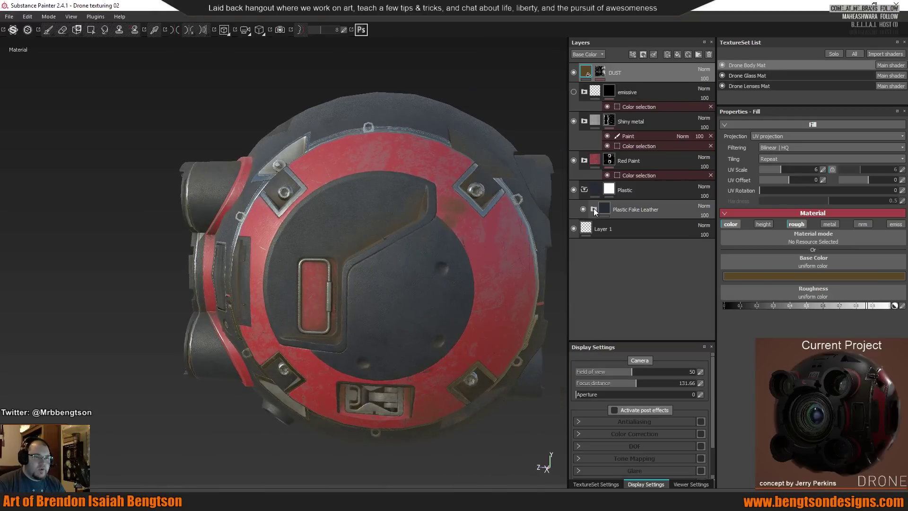
Inspect the drone body from both sides and switch the Drone Glass Mat texture set off and on to identify its parts.
{"action": "left_click_drag", "start_coordinate": [428, 205], "coordinate": [368, 264], "text": "alt"}
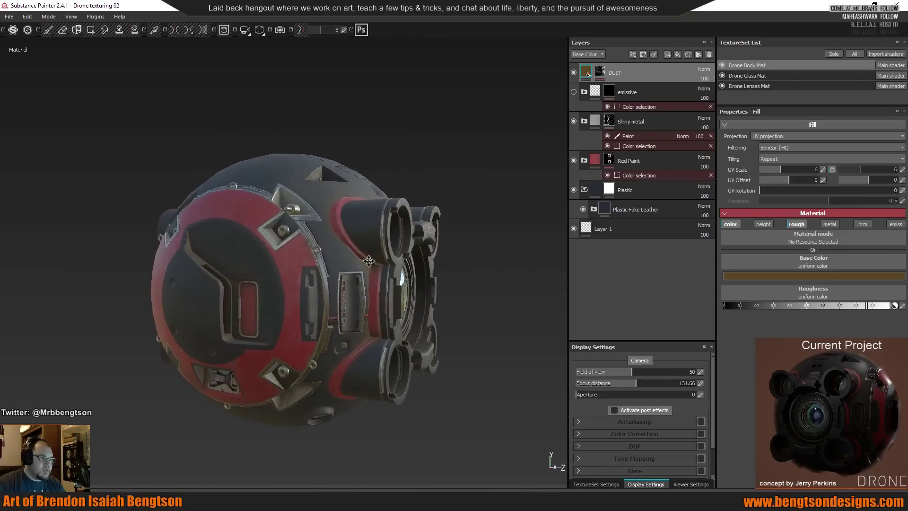
{"action": "right_click_drag", "start_coordinate": [344, 266], "coordinate": [364, 267], "text": "alt"}
{"action": "mouse_move", "coordinate": [364, 267]}
{"action": "left_mouse_down", "text": "alt"}
{"action": "mouse_move", "coordinate": [347, 284]}
{"action": "mouse_move", "coordinate": [389, 278]}
{"action": "mouse_move", "coordinate": [328, 240]}
{"action": "mouse_move", "coordinate": [314, 272]}
{"action": "mouse_move", "coordinate": [358, 149]}
{"action": "mouse_move", "coordinate": [316, 257]}
{"action": "mouse_move", "coordinate": [350, 263]}
{"action": "left_mouse_up", "text": "alt"}
{"action": "mouse_move", "coordinate": [350, 263]}
{"action": "right_mouse_down", "text": "shift"}
{"action": "mouse_move", "coordinate": [298, 277]}
{"action": "mouse_move", "coordinate": [350, 288]}
{"action": "mouse_move", "coordinate": [343, 292]}
{"action": "mouse_move", "coordinate": [255, 296]}
{"action": "right_mouse_up", "text": "shift"}
{"action": "mouse_move", "coordinate": [255, 296]}
{"action": "left_mouse_down", "text": "alt"}
{"action": "mouse_move", "coordinate": [284, 264]}
{"action": "mouse_move", "coordinate": [193, 296]}
{"action": "mouse_move", "coordinate": [260, 324]}
{"action": "mouse_move", "coordinate": [294, 290]}
{"action": "mouse_move", "coordinate": [276, 276]}
{"action": "mouse_move", "coordinate": [411, 303]}
{"action": "mouse_move", "coordinate": [347, 273]}
{"action": "mouse_move", "coordinate": [370, 250]}
{"action": "left_mouse_up", "text": "alt"}
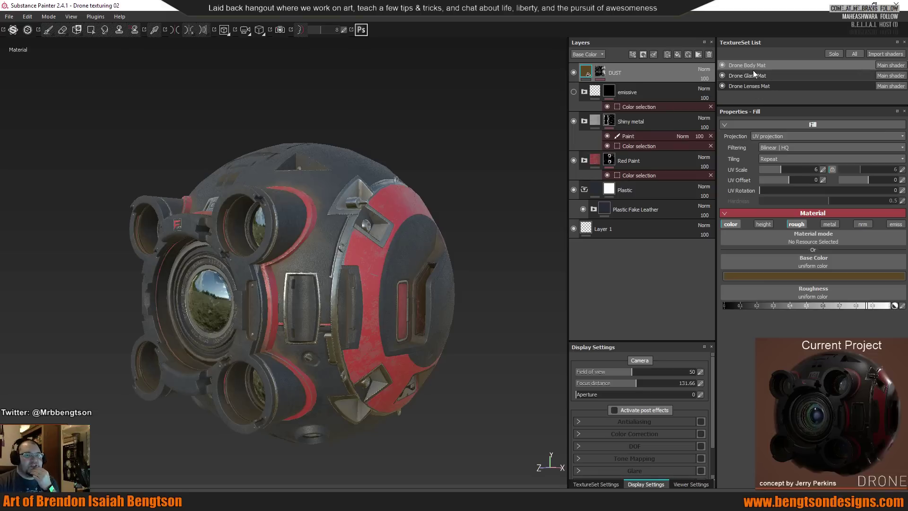
{"action": "left_click", "coordinate": [723, 75]}
{"action": "left_click", "coordinate": [723, 75]}
{"action": "left_click", "coordinate": [722, 76]}
{"action": "left_click", "coordinate": [722, 75]}
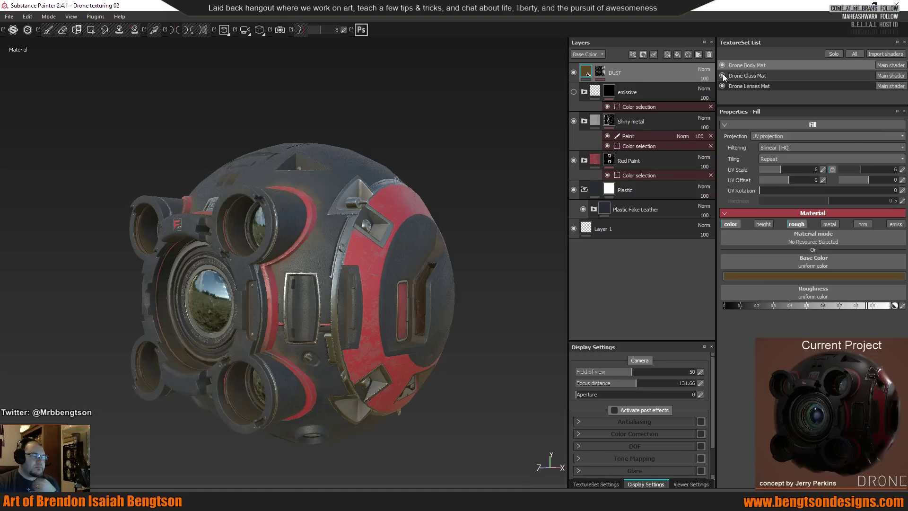
Select the Drone Glass Mat texture set and examine the lens glass on the drone from several angles.
{"action": "left_click", "coordinate": [760, 77]}
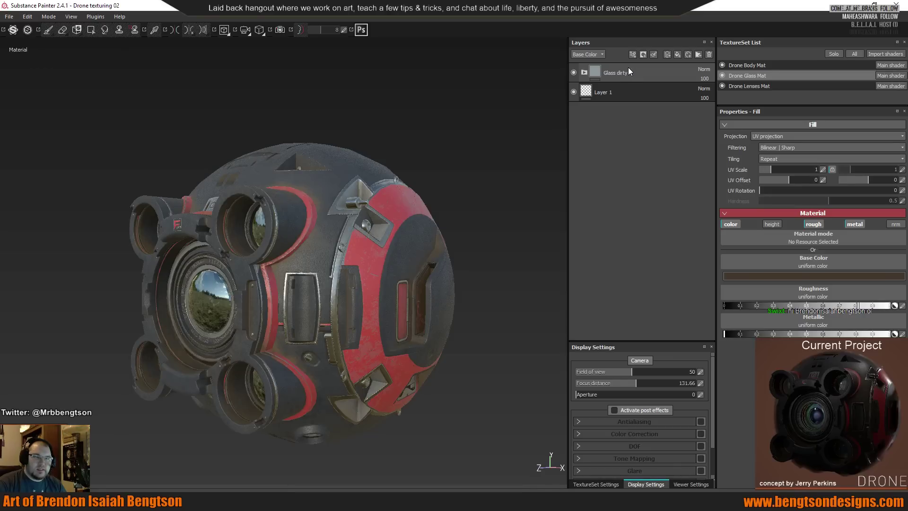
{"action": "left_click_drag", "start_coordinate": [311, 267], "coordinate": [414, 257], "text": "alt"}
{"action": "left_click_drag", "start_coordinate": [329, 242], "coordinate": [362, 245], "text": "alt"}
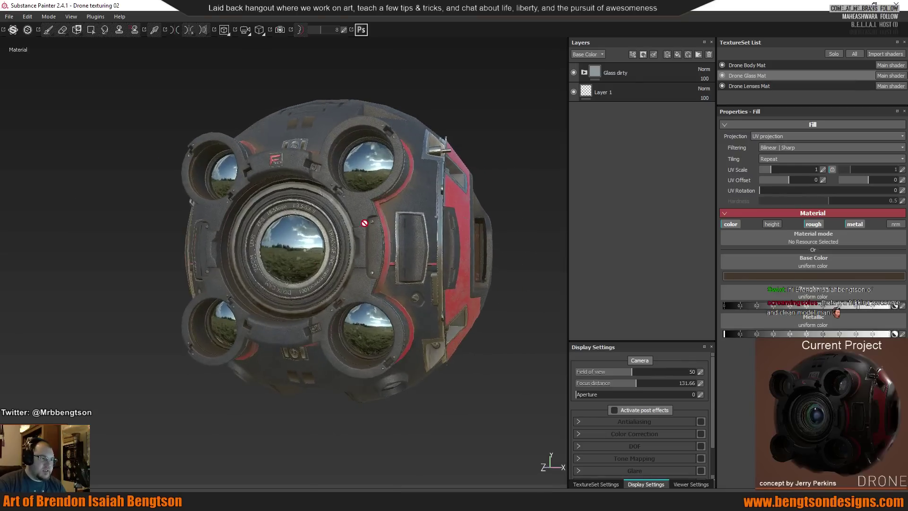
{"action": "left_click_drag", "start_coordinate": [421, 216], "coordinate": [374, 236], "text": "alt"}
{"action": "left_click_drag", "start_coordinate": [379, 180], "coordinate": [304, 245], "text": "alt"}
{"action": "left_click_drag", "start_coordinate": [373, 205], "coordinate": [412, 132], "text": "alt"}
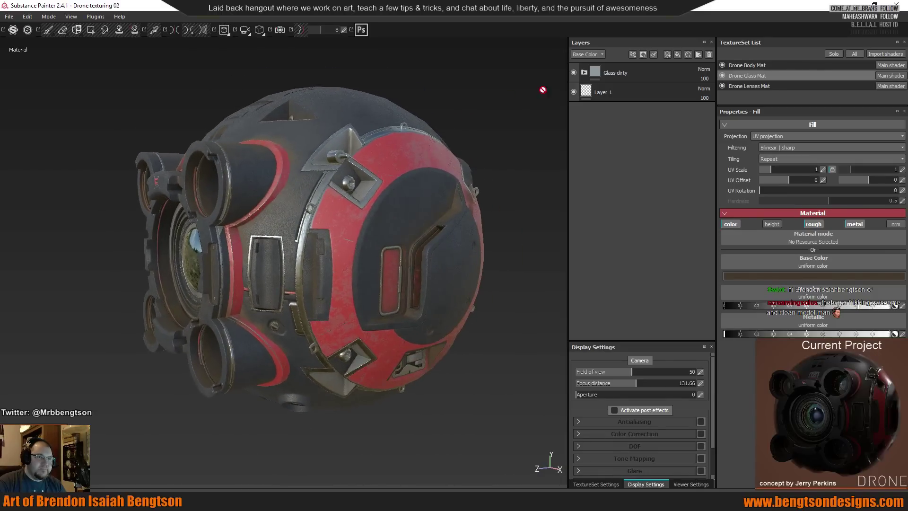
Return to the Drone Body Mat texture set and hide the DUST, Shiny metal and Red Paint layers.
{"action": "left_click", "coordinate": [750, 66]}
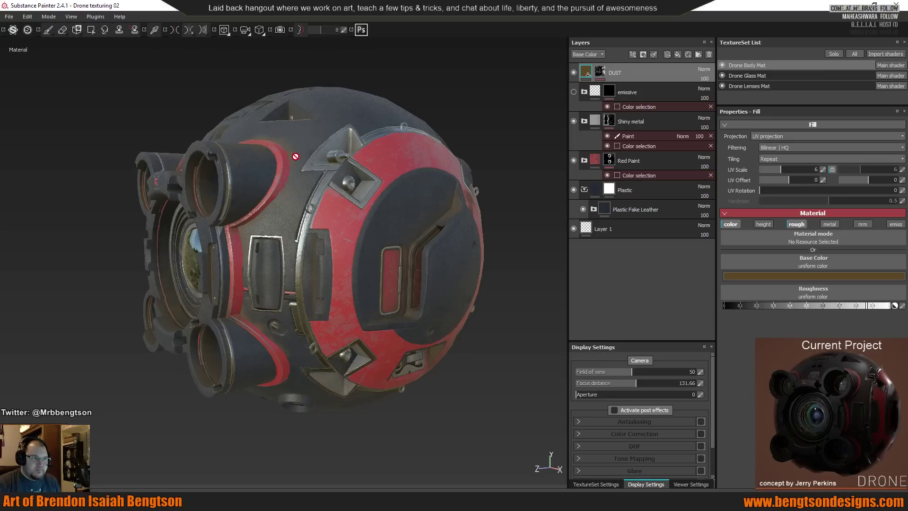
{"action": "scroll", "coordinate": [302, 220], "scroll_direction": "up", "scroll_amount": 2}
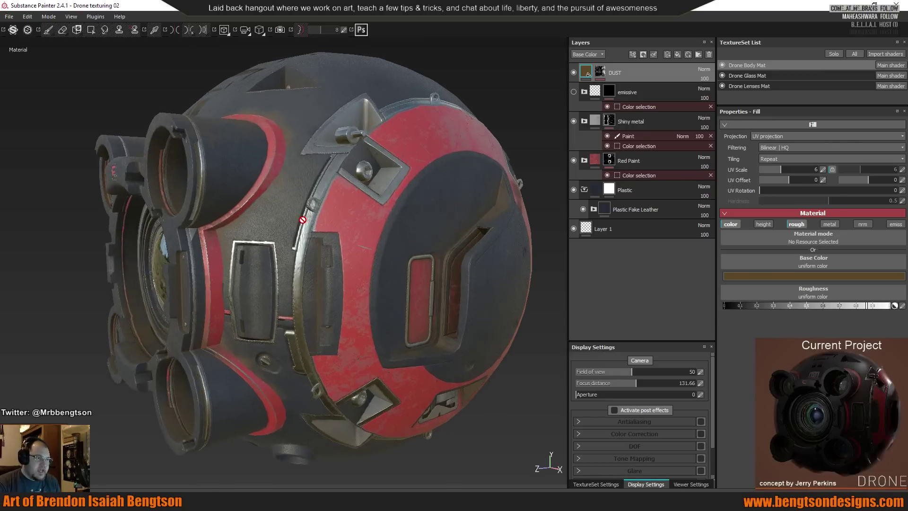
{"action": "scroll", "coordinate": [302, 220], "scroll_direction": "down", "scroll_amount": 2}
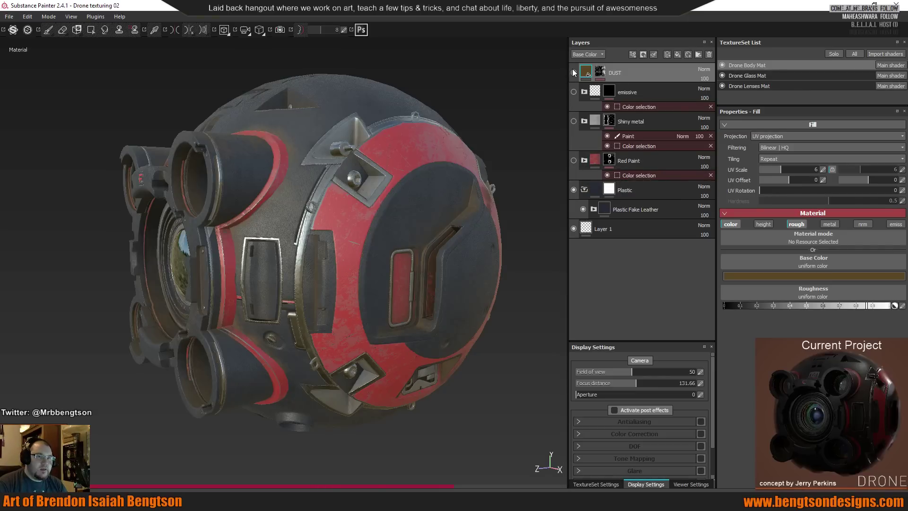
{"action": "left_click", "coordinate": [573, 74]}
{"action": "left_click_drag", "start_coordinate": [498, 173], "coordinate": [479, 208], "text": "alt"}
Check the reference render DroneTestAlt5(2).png in Photos, return to Substance Painter, and examine the Plastic layer on the drone body.
{"action": "key", "text": "alt+Tab"}
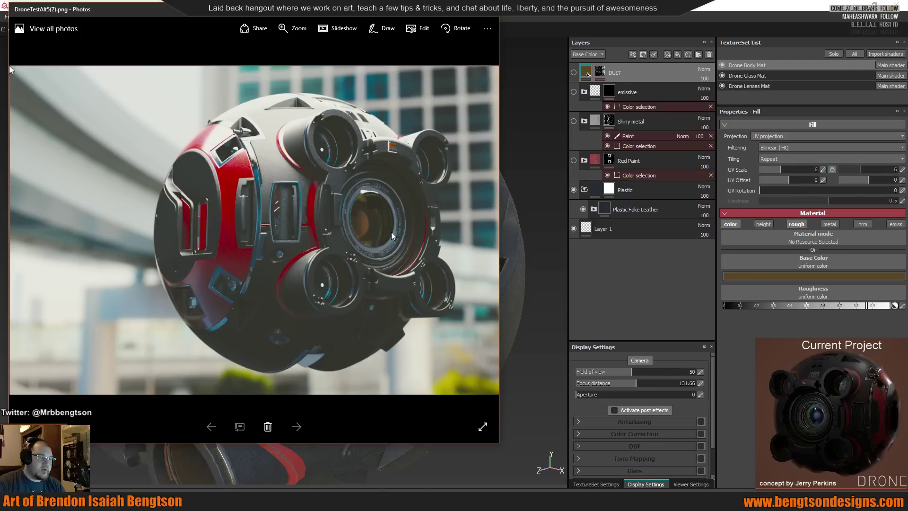
{"action": "key", "text": "alt+Tab"}
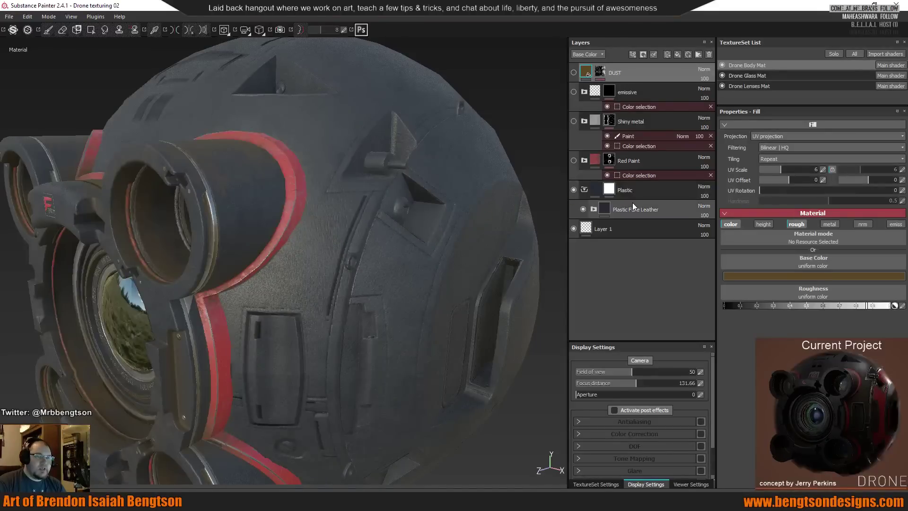
{"action": "left_click", "coordinate": [650, 191]}
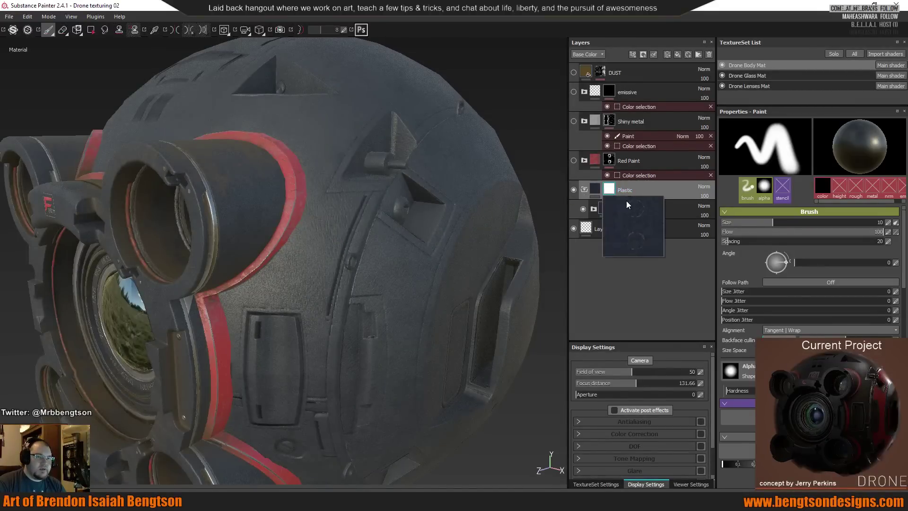
{"action": "mouse_move", "coordinate": [409, 264]}
{"action": "left_mouse_down", "text": "alt"}
{"action": "mouse_move", "coordinate": [296, 237]}
{"action": "mouse_move", "coordinate": [274, 135]}
{"action": "mouse_move", "coordinate": [349, 375]}
{"action": "mouse_move", "coordinate": [226, 329]}
{"action": "left_mouse_up", "text": "alt"}
{"action": "middle_click_drag", "start_coordinate": [225, 330], "coordinate": [267, 293], "text": "alt"}
{"action": "mouse_move", "coordinate": [337, 277]}
{"action": "left_mouse_down", "text": "alt"}
{"action": "mouse_move", "coordinate": [221, 192]}
{"action": "mouse_move", "coordinate": [389, 189]}
{"action": "mouse_move", "coordinate": [462, 162]}
{"action": "mouse_move", "coordinate": [336, 254]}
{"action": "mouse_move", "coordinate": [340, 265]}
{"action": "mouse_move", "coordinate": [502, 210]}
{"action": "mouse_move", "coordinate": [445, 174]}
{"action": "left_mouse_up", "text": "alt"}
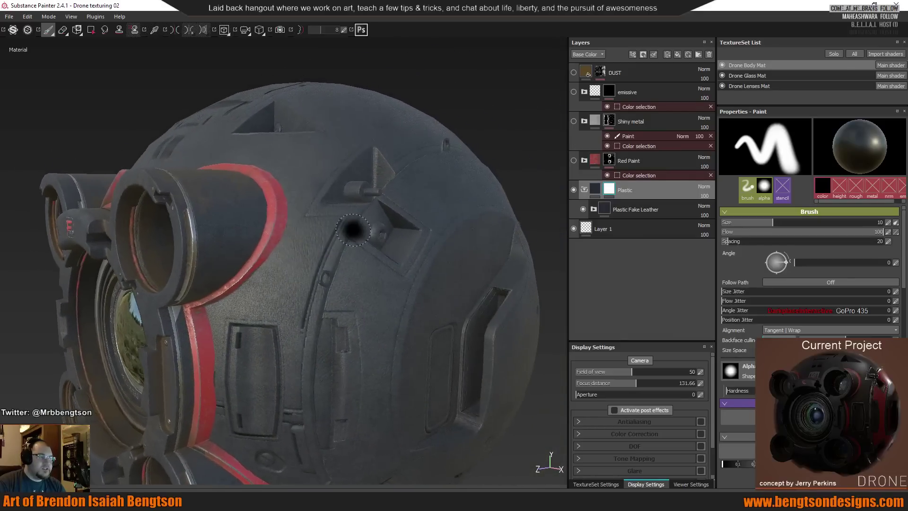
{"action": "mouse_move", "coordinate": [610, 193]}
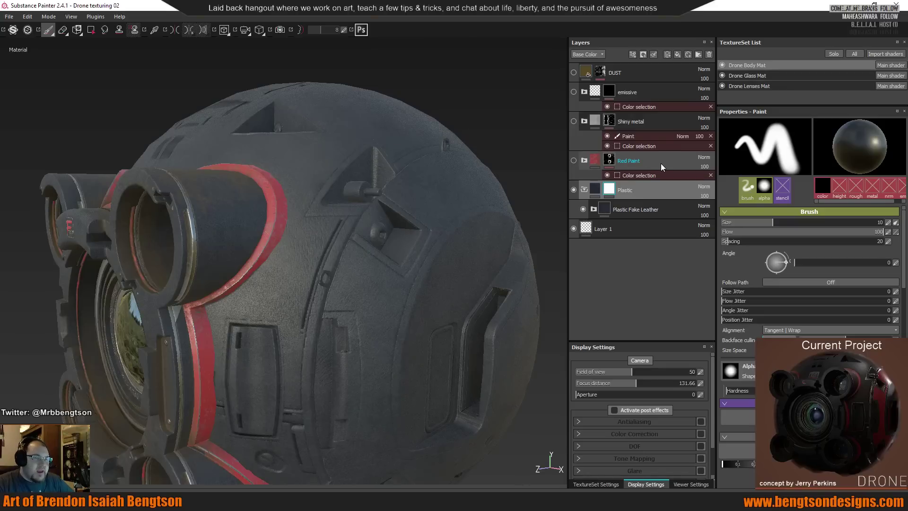
Collapse the Plastic group, make the Red Paint layer visible again and expand its group.
{"action": "left_click", "coordinate": [585, 161]}
{"action": "left_click", "coordinate": [584, 161]}
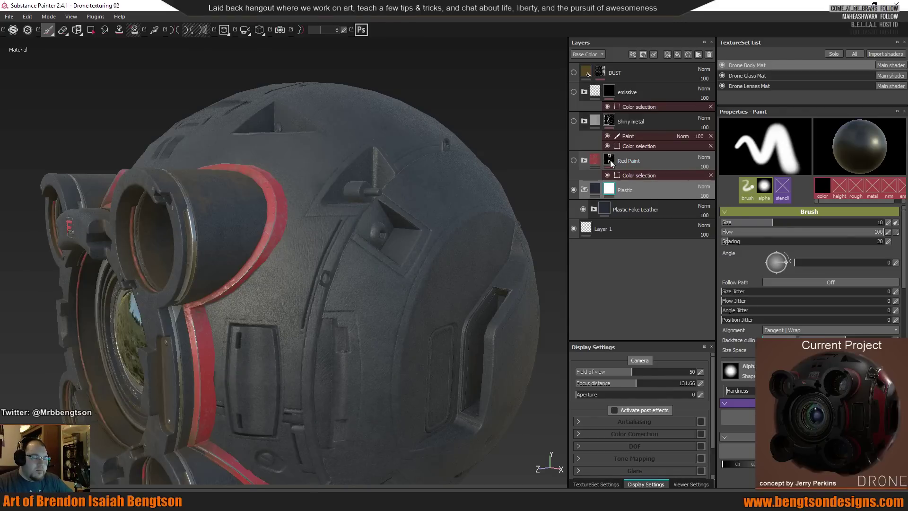
{"action": "mouse_move", "coordinate": [611, 163]}
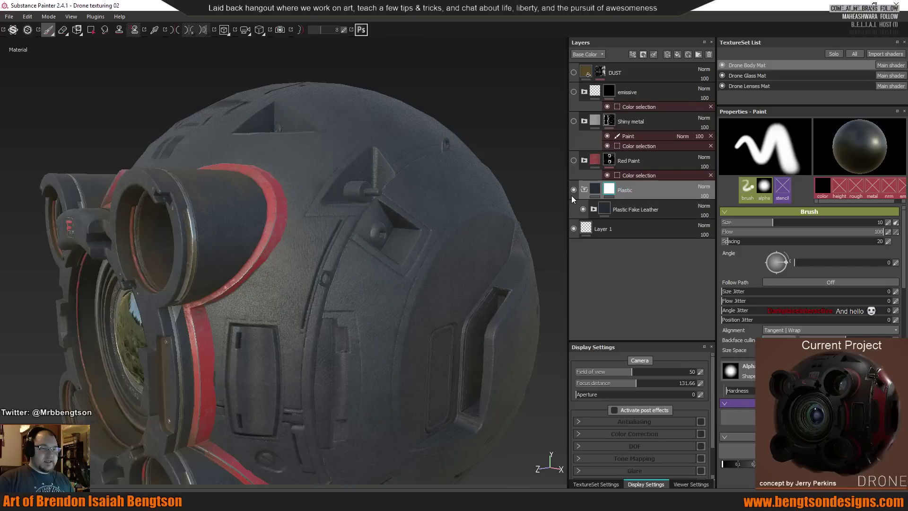
{"action": "left_click", "coordinate": [584, 190]}
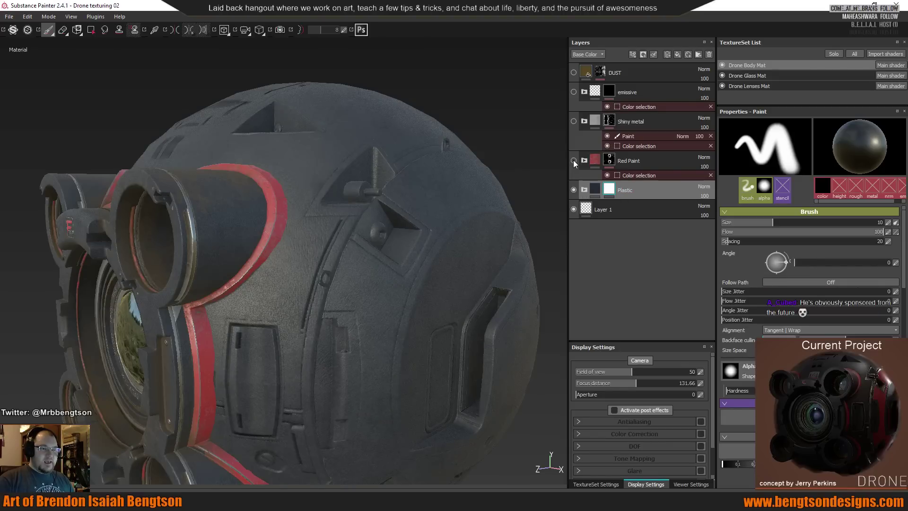
{"action": "left_click", "coordinate": [573, 161]}
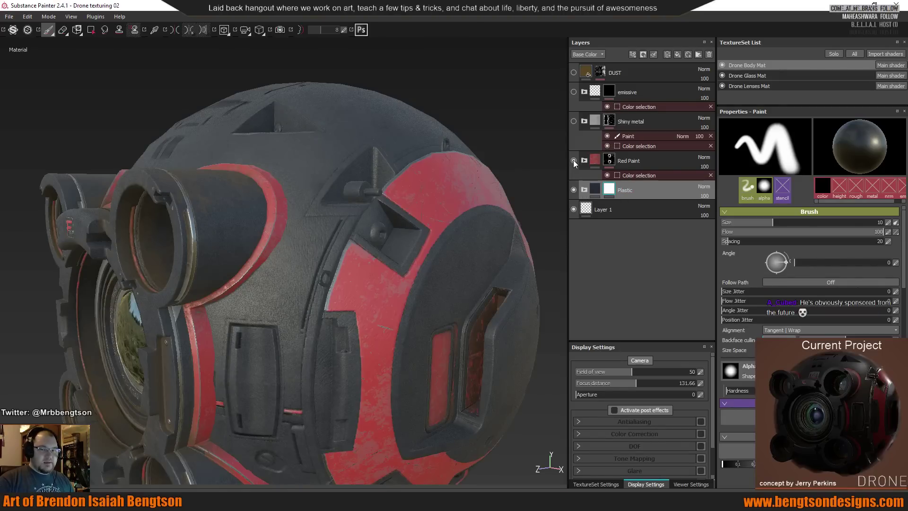
{"action": "mouse_move", "coordinate": [407, 246]}
{"action": "left_mouse_down", "text": "alt"}
{"action": "mouse_move", "coordinate": [417, 246]}
{"action": "mouse_move", "coordinate": [313, 201]}
{"action": "mouse_move", "coordinate": [347, 198]}
{"action": "mouse_move", "coordinate": [386, 243]}
{"action": "mouse_move", "coordinate": [343, 186]}
{"action": "left_mouse_up", "text": "alt"}
{"action": "scroll", "coordinate": [412, 245], "scroll_direction": "down", "scroll_amount": 5}
{"action": "left_click", "coordinate": [584, 160]}
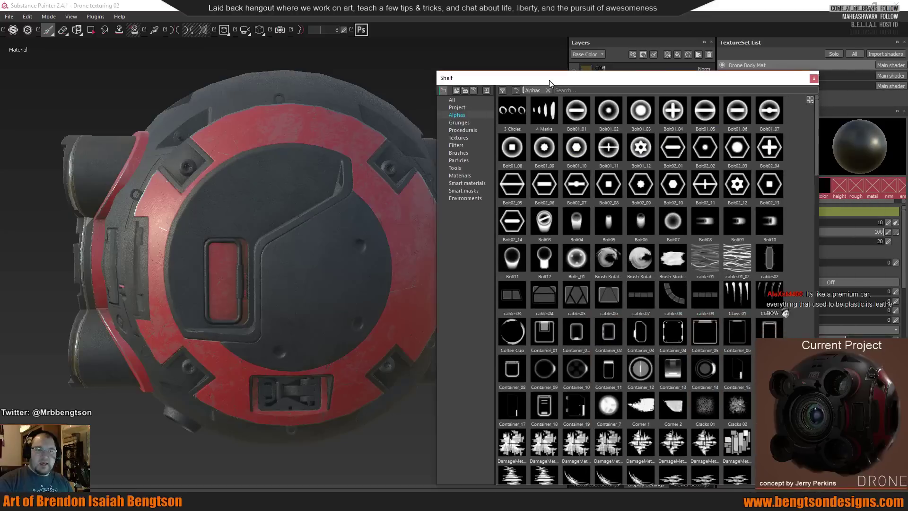
Browse the shelf's smart materials, preview Damaged Painted Steel, and put the shelf away.
{"action": "left_click_drag", "start_coordinate": [549, 81], "coordinate": [346, 136]}
{"action": "scroll", "coordinate": [36, 125], "scroll_direction": "down", "scroll_amount": 1}
{"action": "left_click", "coordinate": [31, 122]}
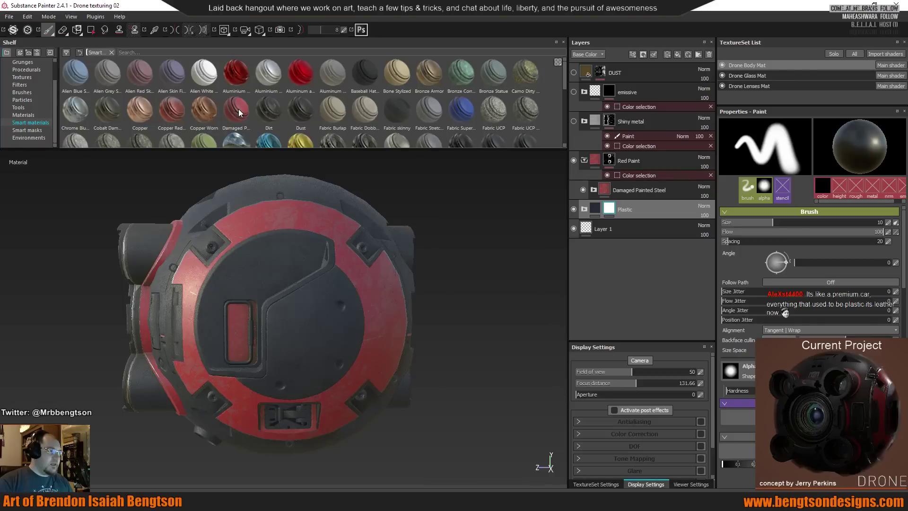
{"action": "mouse_move", "coordinate": [239, 113]}
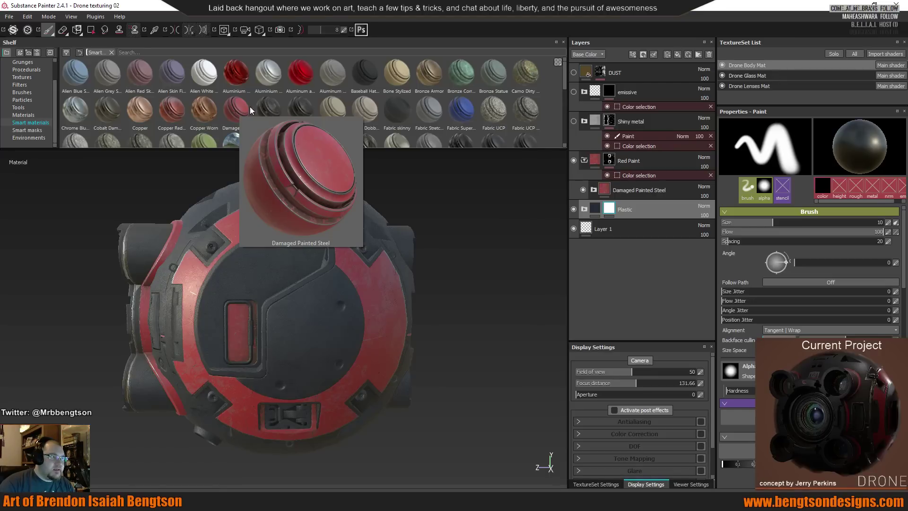
{"action": "left_click_drag", "start_coordinate": [321, 285], "coordinate": [350, 283], "text": "alt"}
{"action": "double_click", "coordinate": [258, 43]}
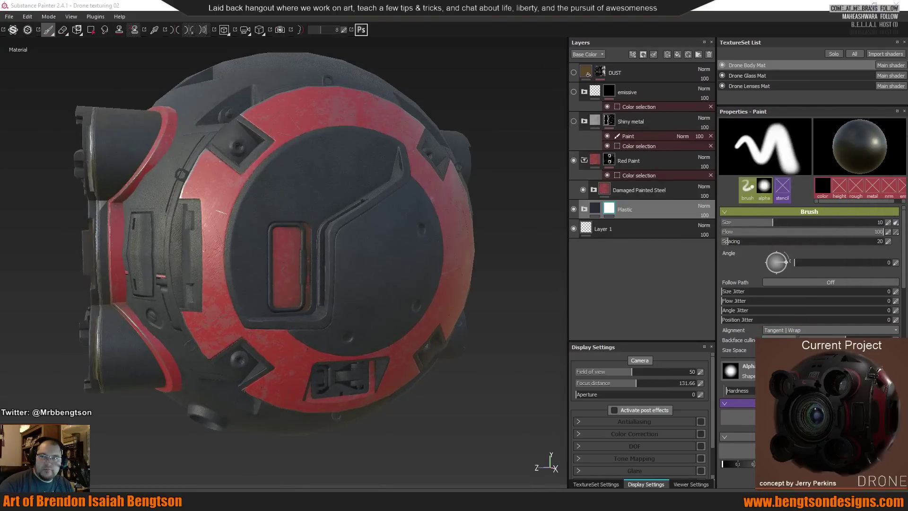
{"action": "left_click_drag", "start_coordinate": [369, 206], "coordinate": [440, 180], "text": "alt"}
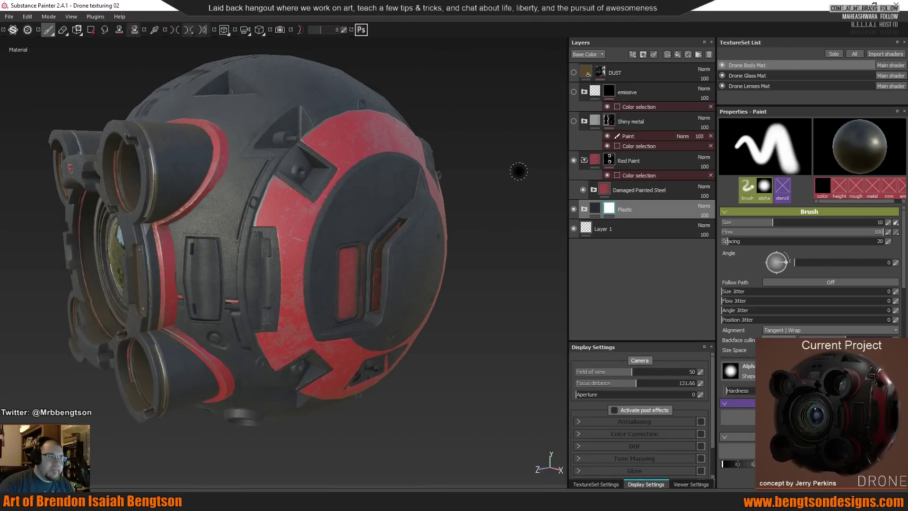
Review the color selection on the Red Paint layer's mask along with the available mask and effect options.
{"action": "left_click", "coordinate": [674, 176]}
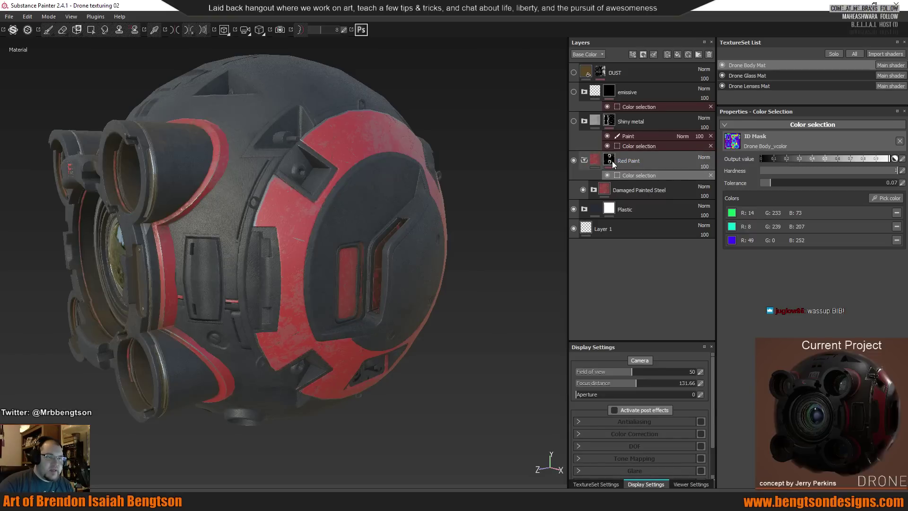
{"action": "left_click", "coordinate": [642, 56]}
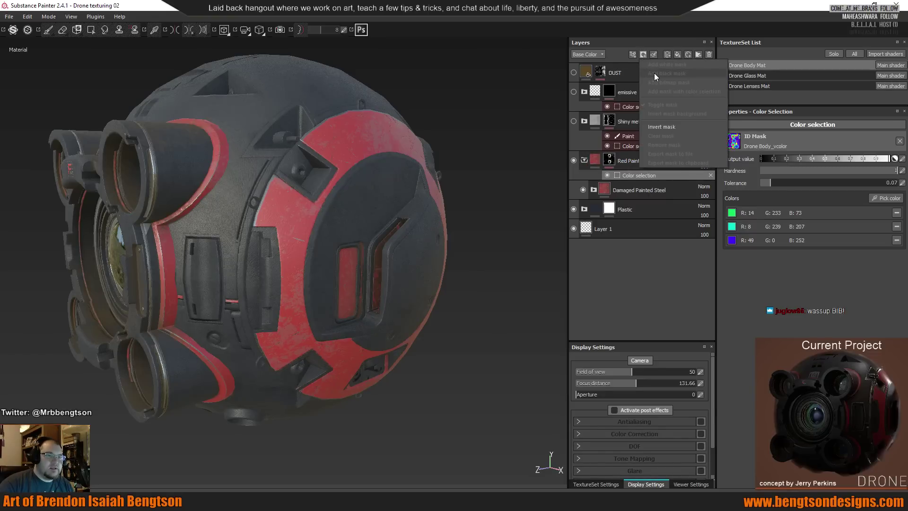
{"action": "left_click", "coordinate": [633, 54]}
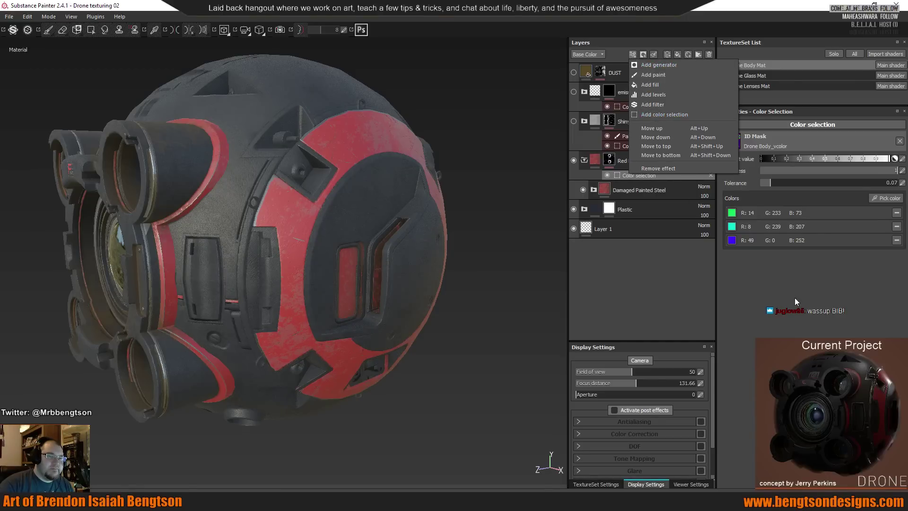
{"action": "left_click", "coordinate": [654, 114]}
{"action": "left_click", "coordinate": [634, 176]}
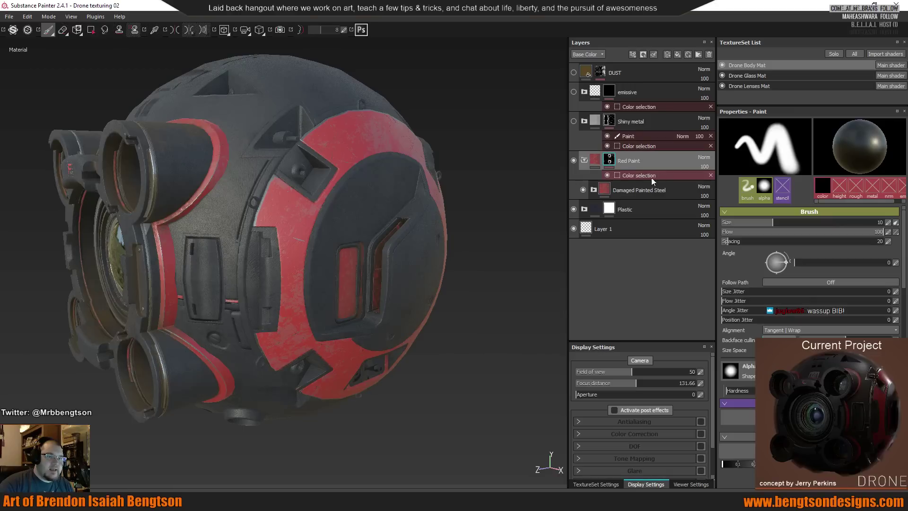
{"action": "left_click", "coordinate": [653, 177]}
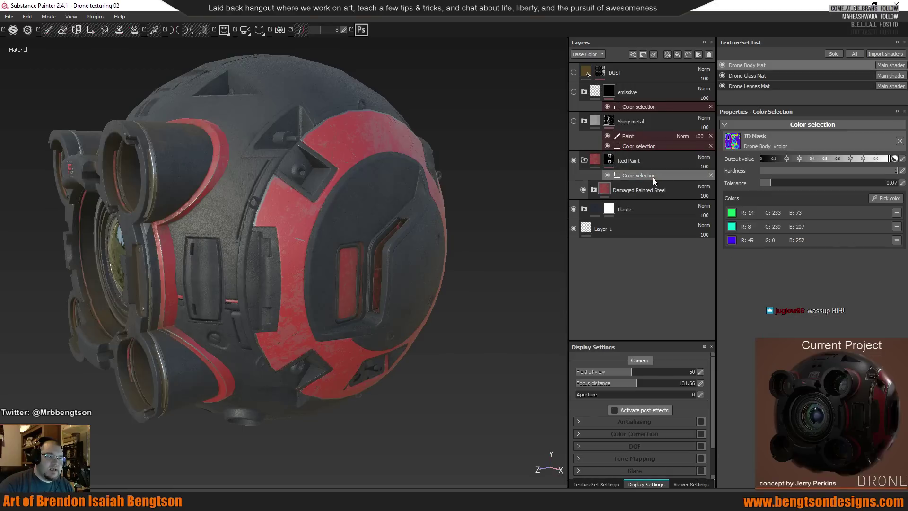
View the ID map colors with Pick color, return to the material view, and reselect the Red Paint color selection.
{"action": "left_click", "coordinate": [889, 199]}
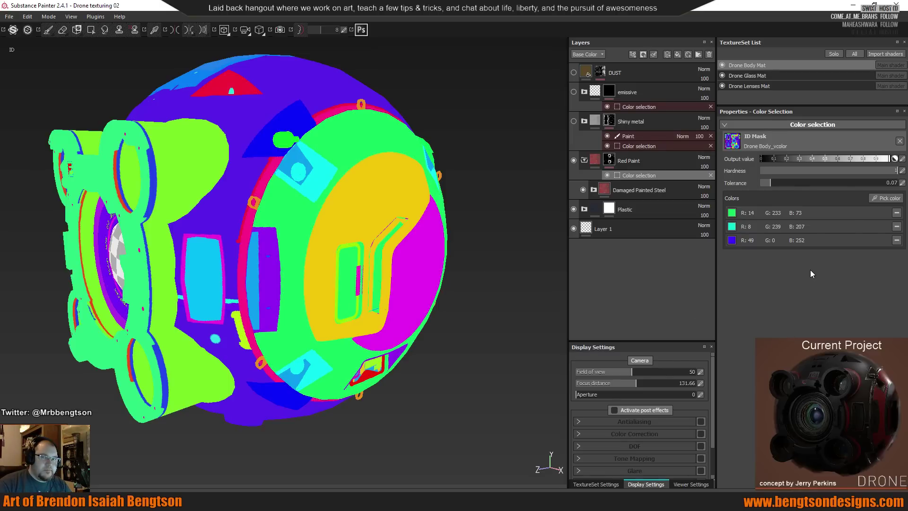
{"action": "key", "text": "m"}
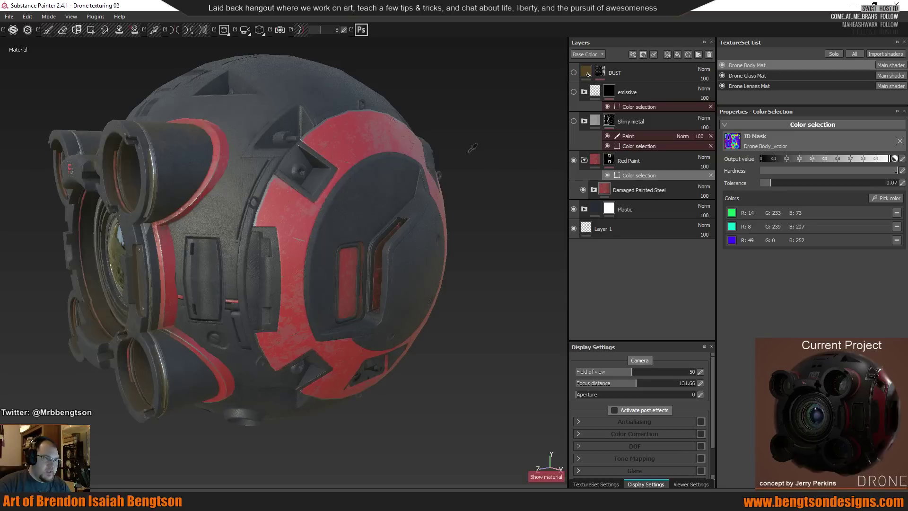
{"action": "left_click", "coordinate": [648, 124]}
{"action": "key", "text": "1"}
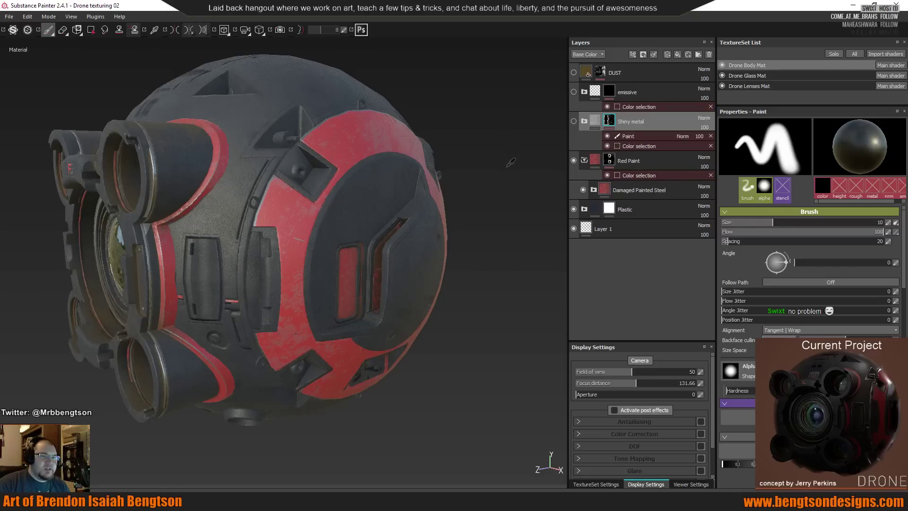
{"action": "left_click", "coordinate": [646, 173]}
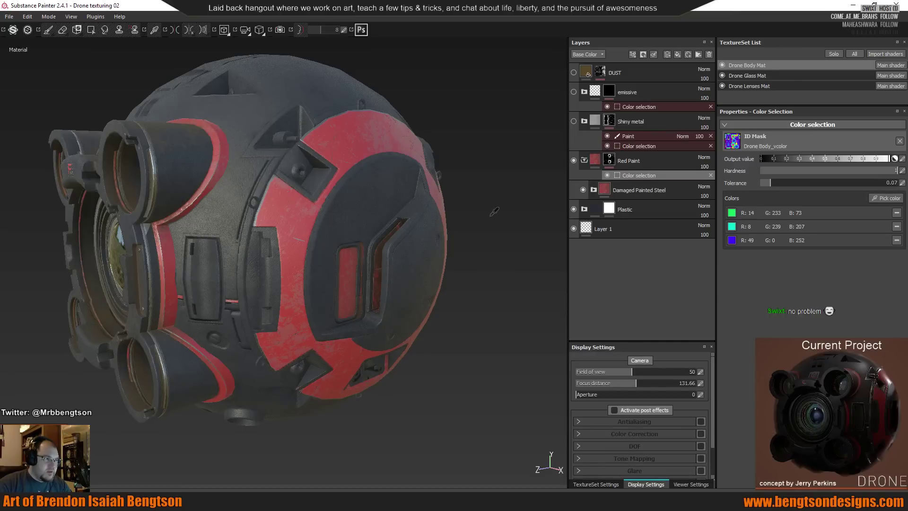
Make the Shiny metal layer visible on the drone body.
{"action": "key", "text": "alt+shift"}
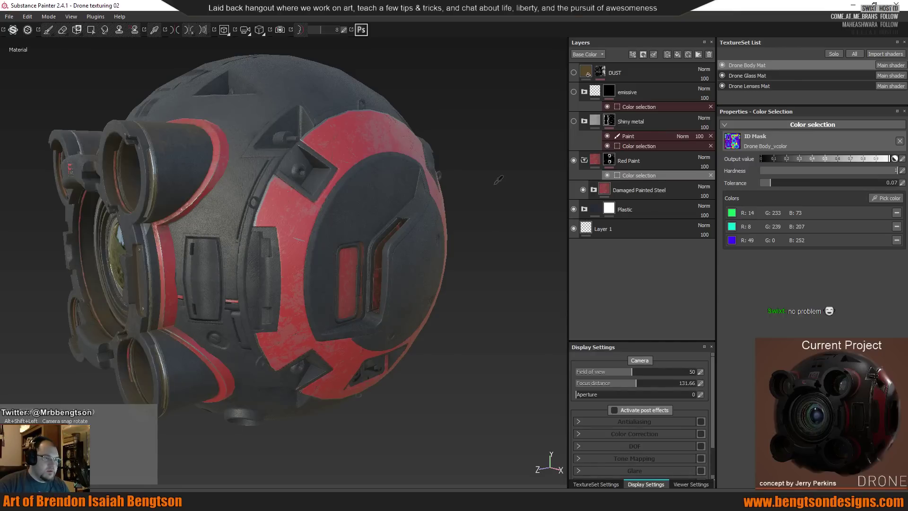
{"action": "left_click_drag", "start_coordinate": [497, 231], "coordinate": [389, 190], "text": "alt"}
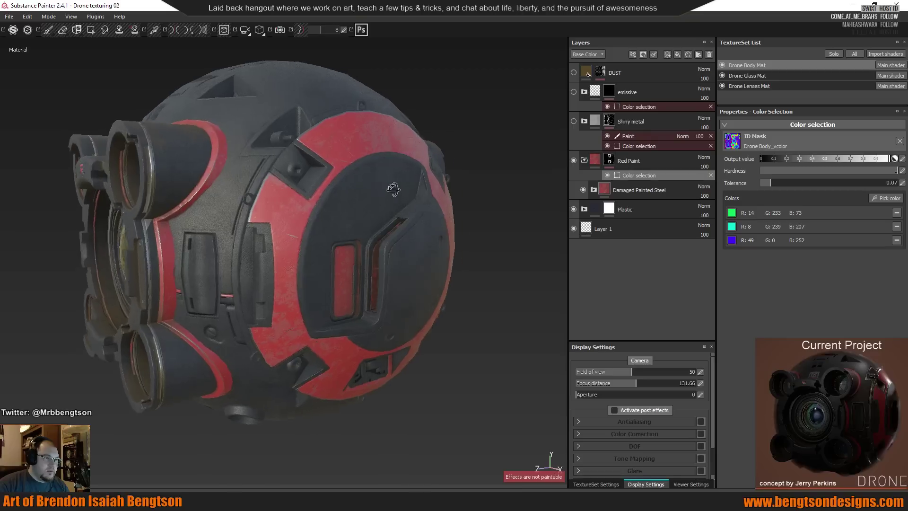
{"action": "mouse_move", "coordinate": [503, 130]}
{"action": "left_mouse_down", "text": "alt"}
{"action": "mouse_move", "coordinate": [481, 182]}
{"action": "mouse_move", "coordinate": [358, 181]}
{"action": "left_mouse_up", "text": "alt"}
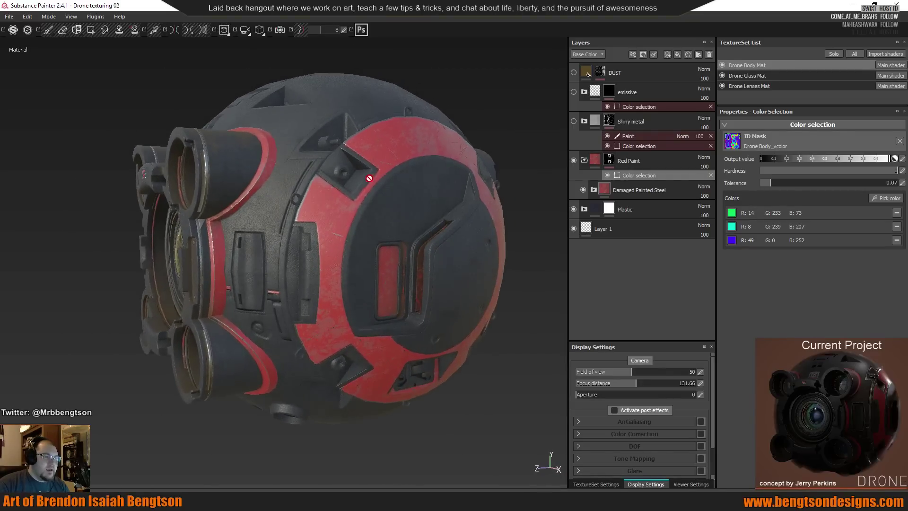
{"action": "left_click_drag", "start_coordinate": [444, 152], "coordinate": [563, 178], "text": "alt"}
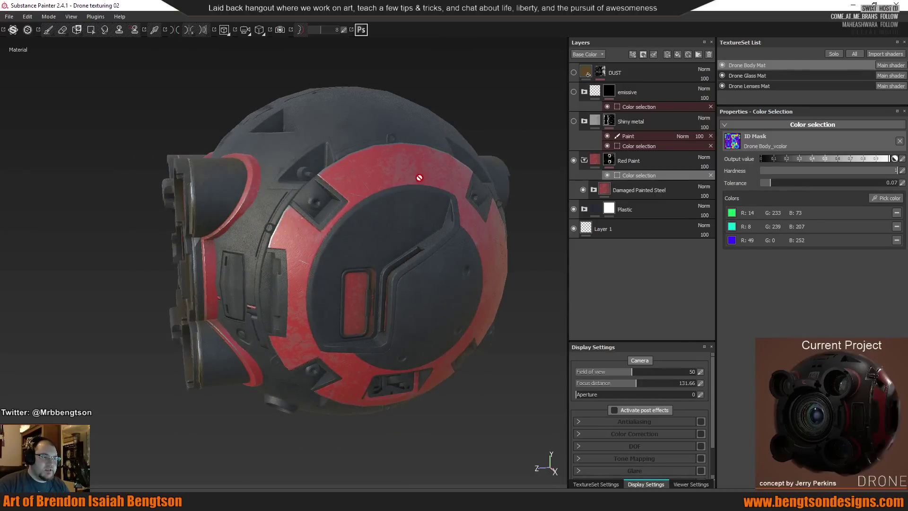
{"action": "left_click_drag", "start_coordinate": [511, 168], "coordinate": [544, 130], "text": "alt"}
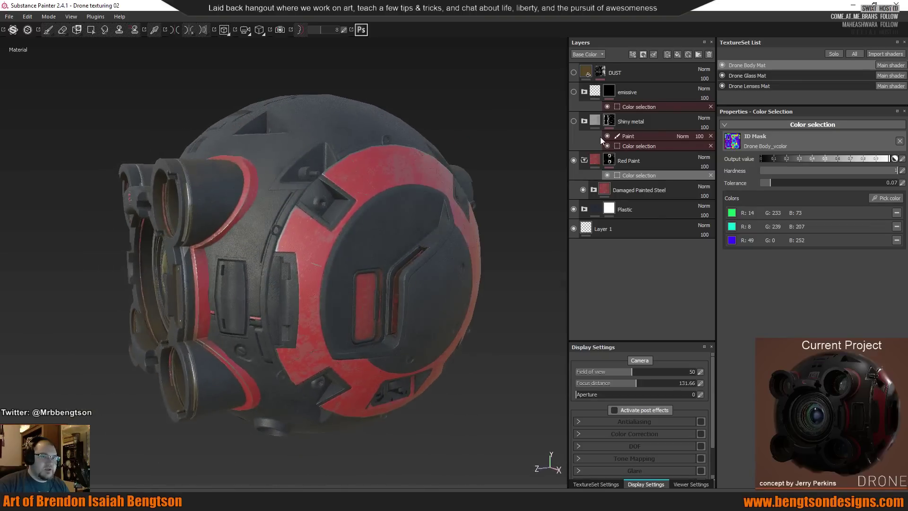
{"action": "left_click", "coordinate": [574, 121]}
{"action": "left_click_drag", "start_coordinate": [560, 138], "coordinate": [479, 167], "text": "alt"}
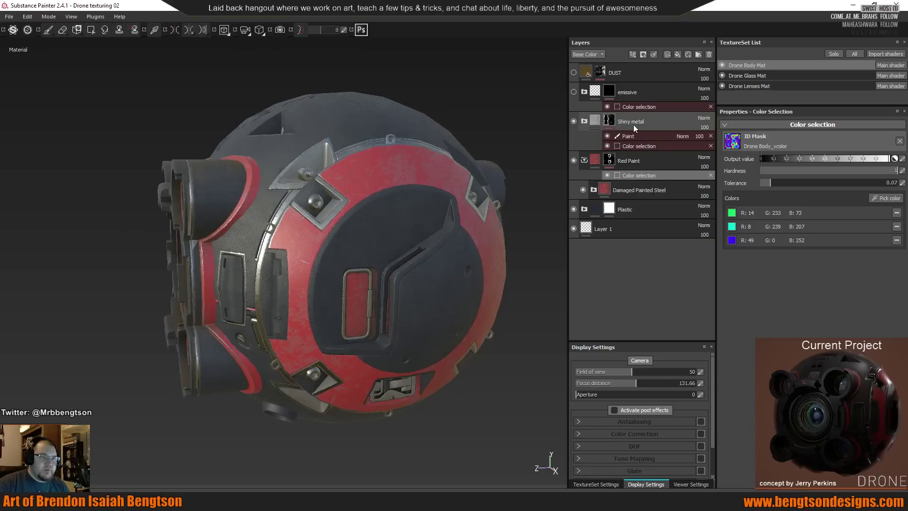
Expand the Shiny metal group and the Steel Scratched group inside it.
{"action": "left_click", "coordinate": [583, 123]}
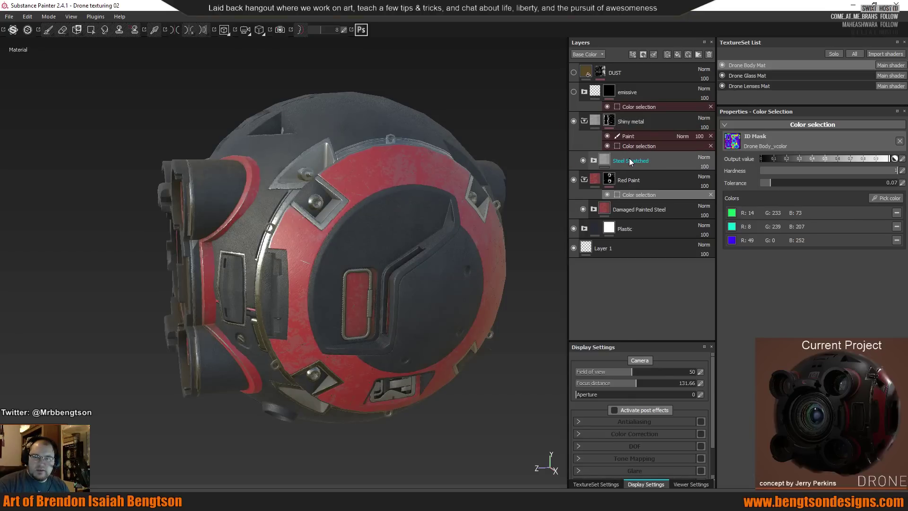
{"action": "left_click_drag", "start_coordinate": [364, 156], "coordinate": [507, 101], "text": "alt"}
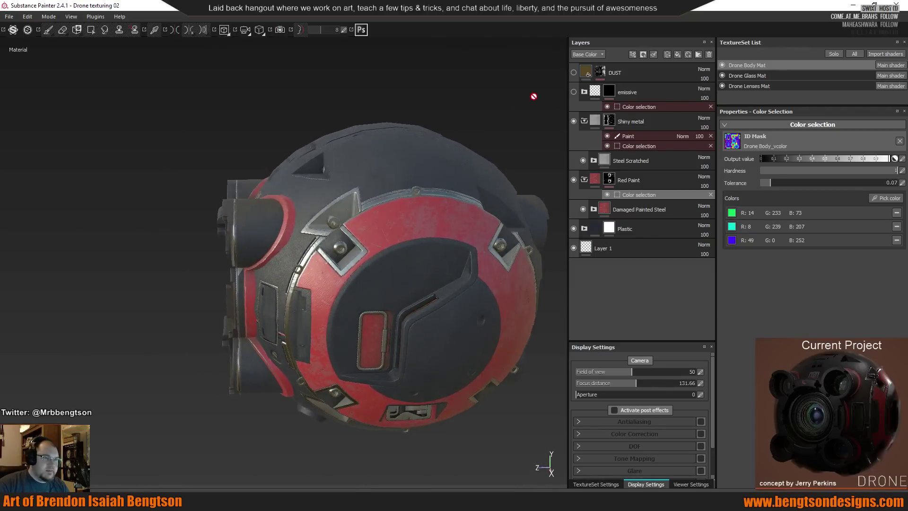
{"action": "left_click", "coordinate": [593, 161]}
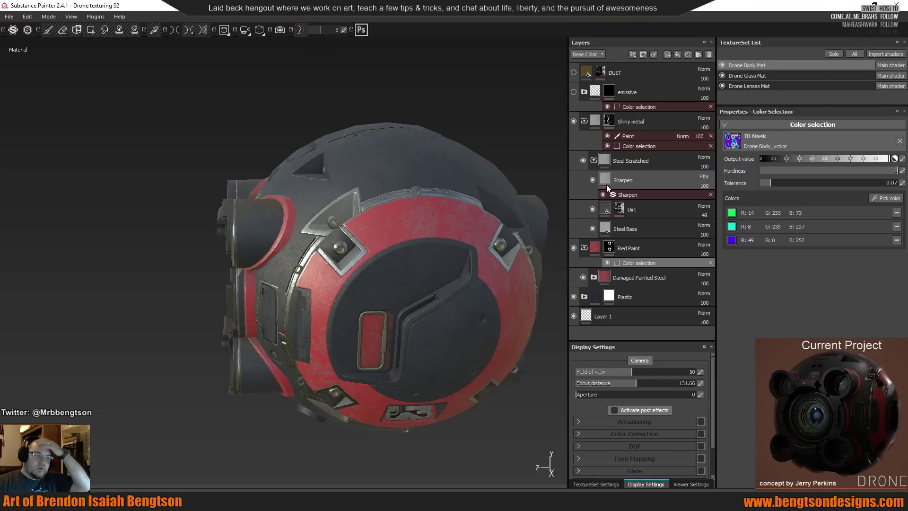
{"action": "left_click_drag", "start_coordinate": [395, 250], "coordinate": [258, 246], "text": "alt"}
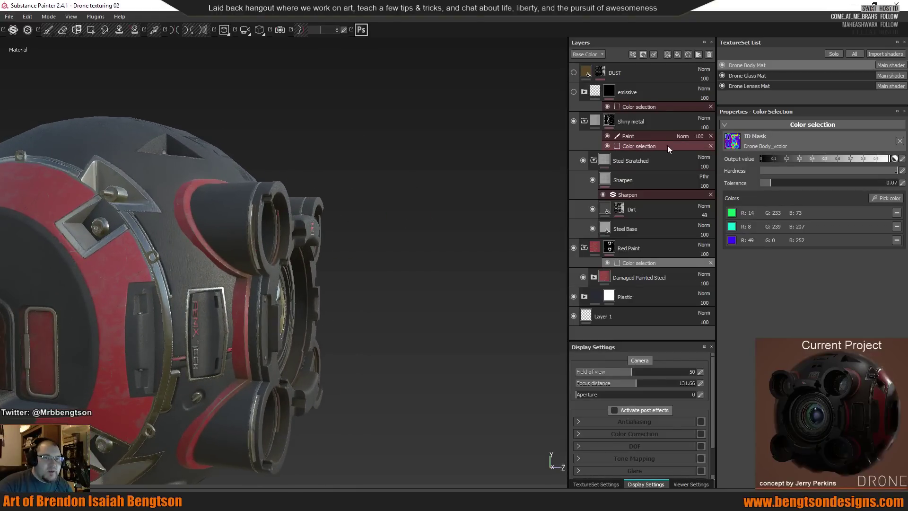
Review the Shiny metal mask's color selection and effect options, and compare the drone with the mask's Paint effect hidden and shown.
{"action": "left_click", "coordinate": [667, 146]}
{"action": "left_click_drag", "start_coordinate": [537, 194], "coordinate": [343, 258], "text": "alt"}
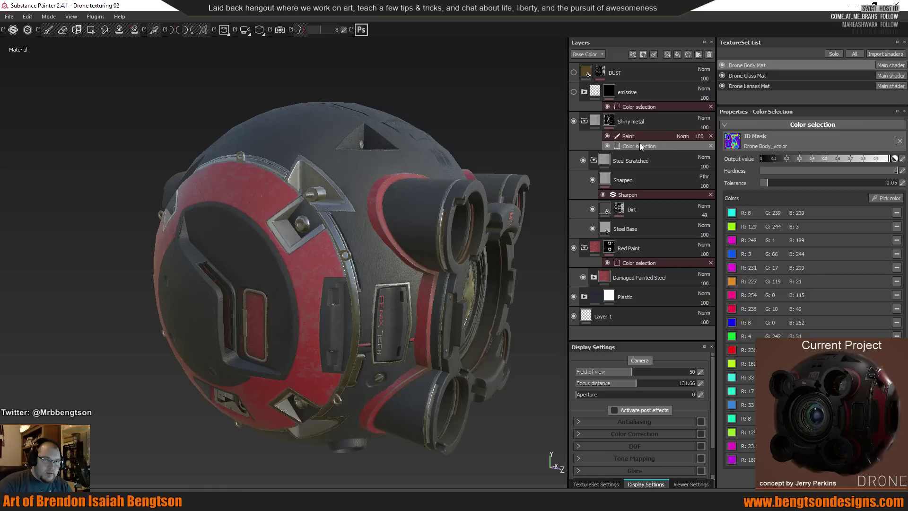
{"action": "left_click", "coordinate": [608, 136]}
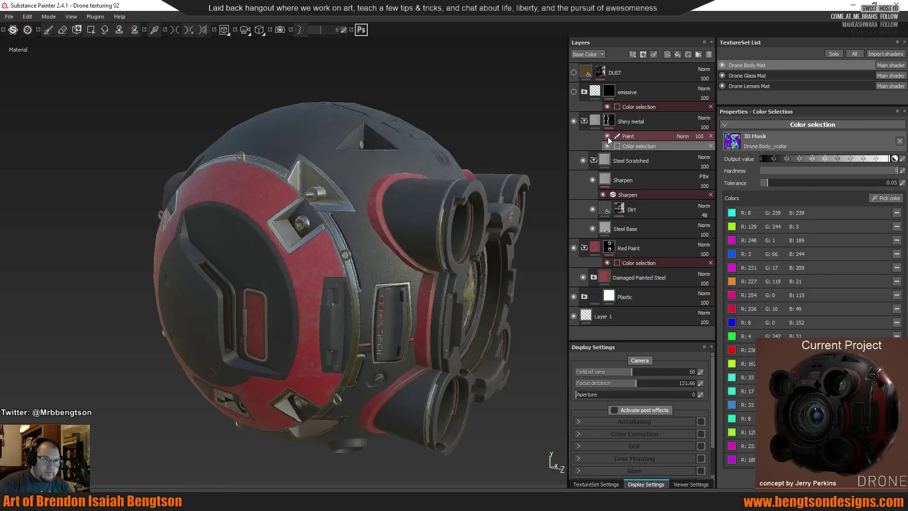
{"action": "left_click_drag", "start_coordinate": [482, 168], "coordinate": [528, 140], "text": "alt"}
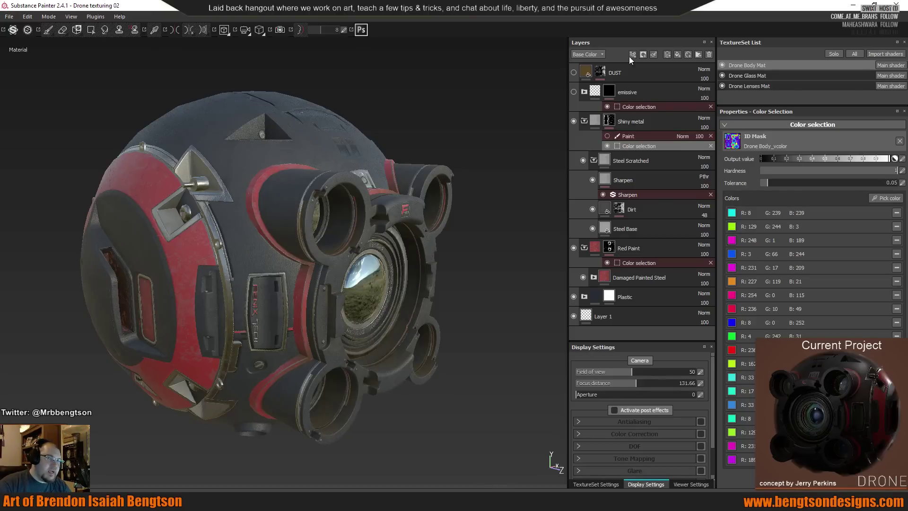
{"action": "left_click", "coordinate": [642, 54]}
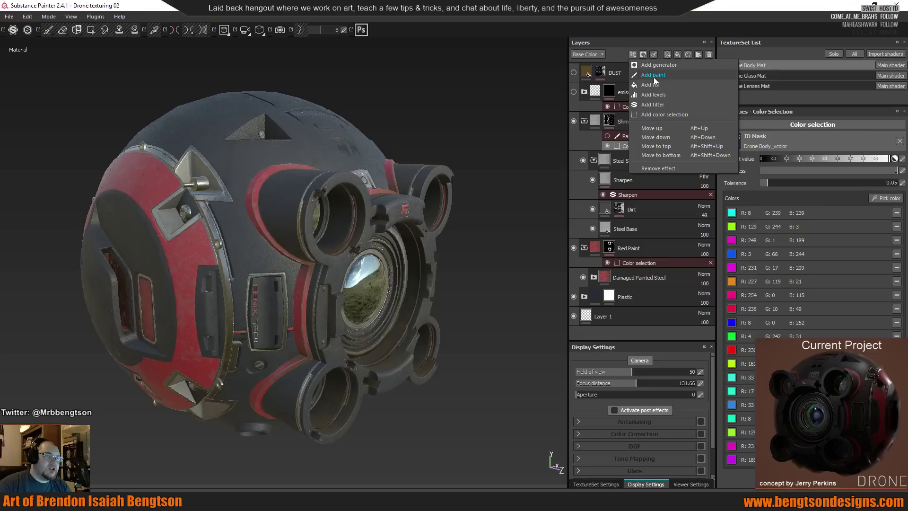
{"action": "key", "text": "Escape"}
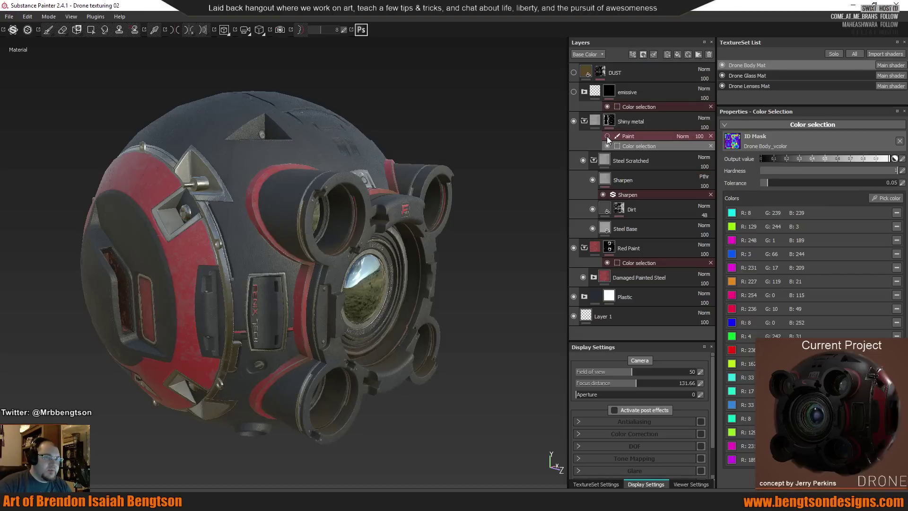
{"action": "mouse_move", "coordinate": [520, 198]}
{"action": "left_mouse_down", "text": "alt"}
{"action": "mouse_move", "coordinate": [432, 202]}
{"action": "mouse_move", "coordinate": [395, 193]}
{"action": "mouse_move", "coordinate": [405, 172]}
{"action": "left_mouse_up", "text": "alt"}
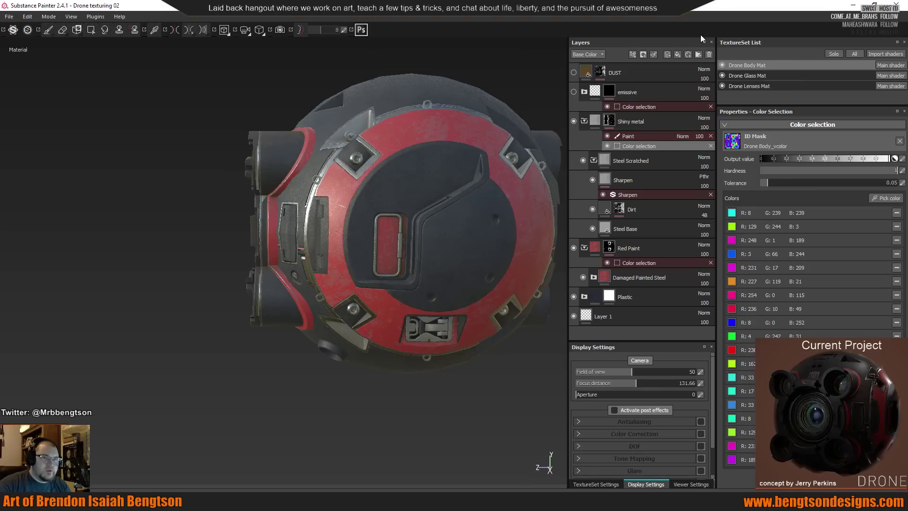
Make the DUST layer visible and review its fill's base color and roughness settings.
{"action": "mouse_move", "coordinate": [366, 246]}
{"action": "left_mouse_down", "text": "alt"}
{"action": "mouse_move", "coordinate": [378, 241]}
{"action": "mouse_move", "coordinate": [362, 231]}
{"action": "left_mouse_up", "text": "alt"}
{"action": "left_click_drag", "start_coordinate": [266, 203], "coordinate": [331, 222], "text": "alt"}
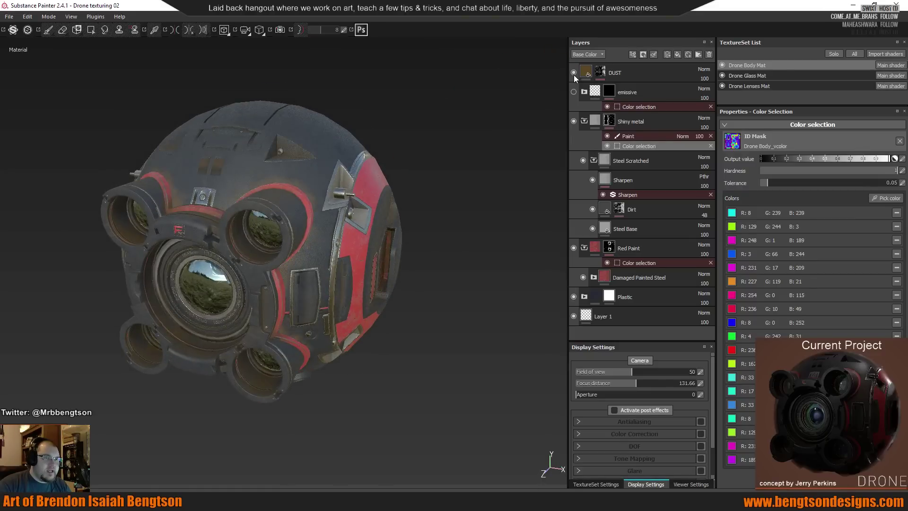
{"action": "left_click_drag", "start_coordinate": [461, 196], "coordinate": [479, 135], "text": "alt"}
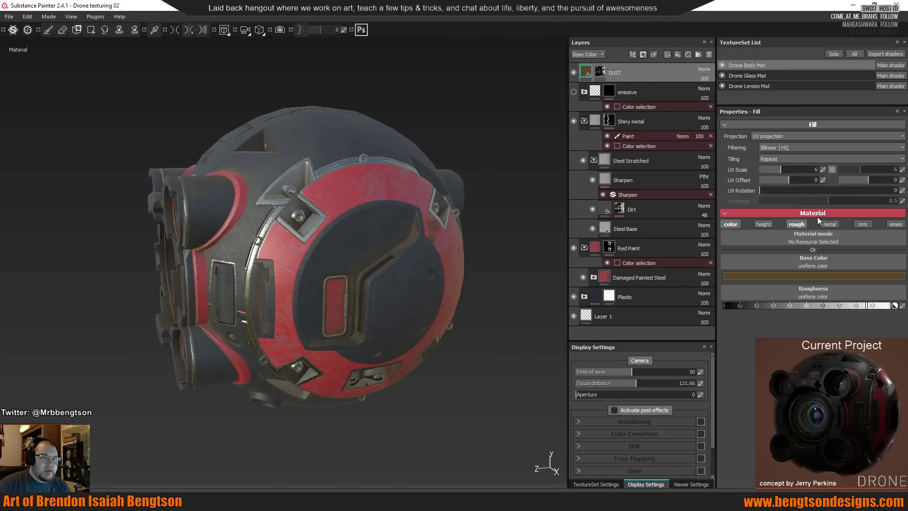
{"action": "left_click", "coordinate": [794, 225]}
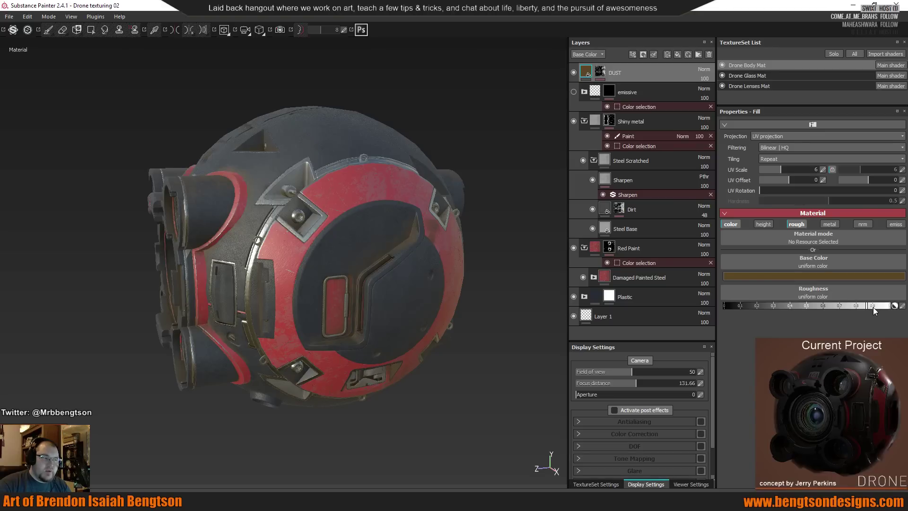
{"action": "scroll", "coordinate": [386, 242], "scroll_direction": "down", "scroll_amount": 3}
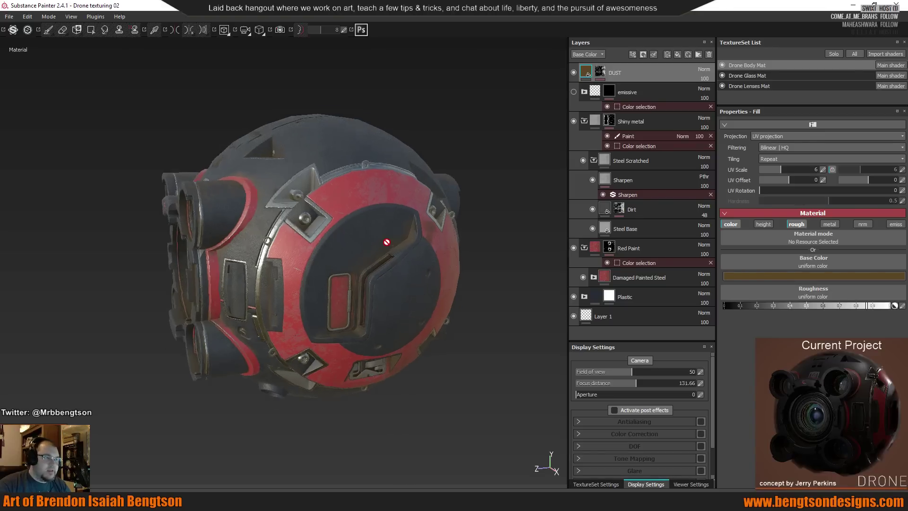
Select the DUST layer's mask and remove its MG Mask Builder effect.
{"action": "scroll", "coordinate": [386, 242], "scroll_direction": "up", "scroll_amount": 3}
{"action": "left_click_drag", "start_coordinate": [387, 223], "coordinate": [397, 211], "text": "alt"}
{"action": "left_click", "coordinate": [598, 76]}
{"action": "left_click", "coordinate": [609, 87]}
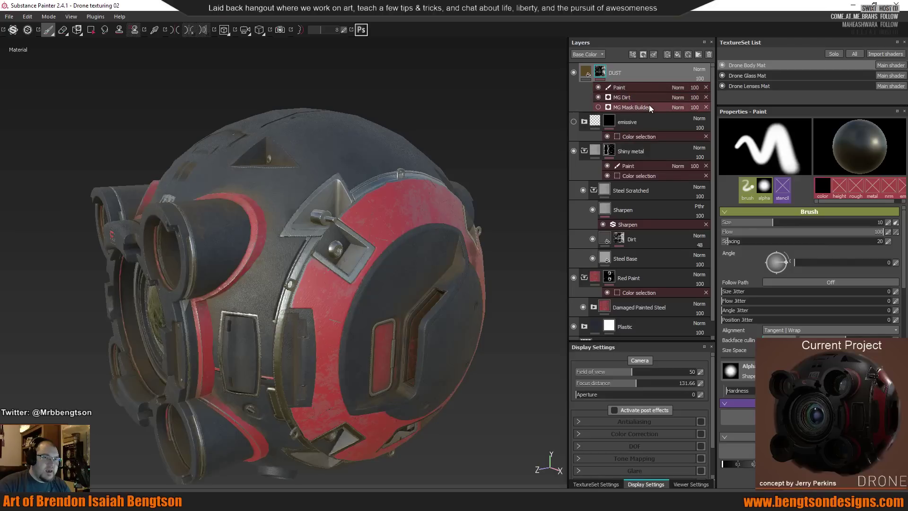
{"action": "left_click", "coordinate": [706, 107]}
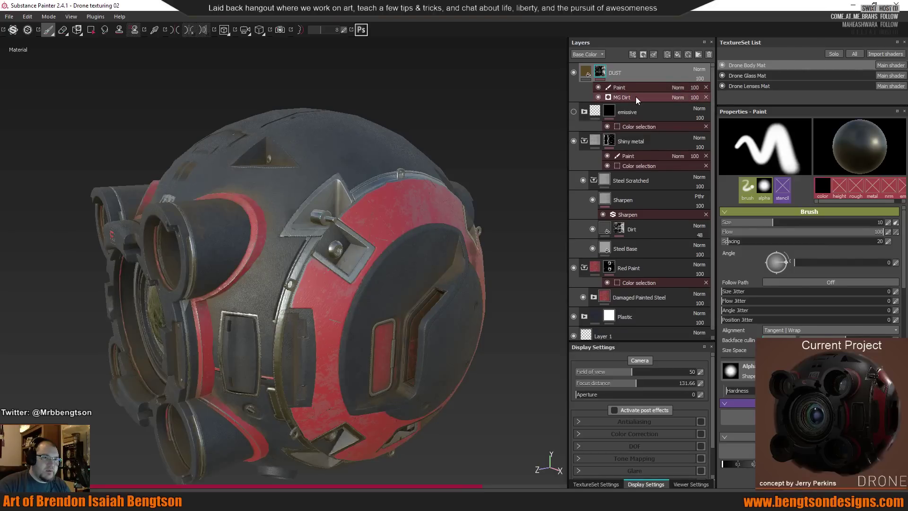
Review the MG Dirt generator's parameters, select the DUST mask's Paint effect, and look over the effects that can be added.
{"action": "left_click", "coordinate": [637, 96]}
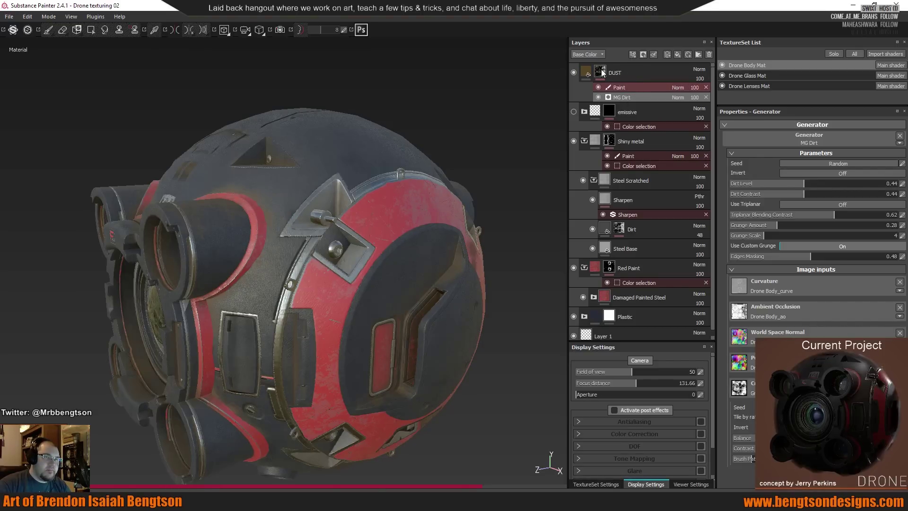
{"action": "left_click", "coordinate": [605, 87]}
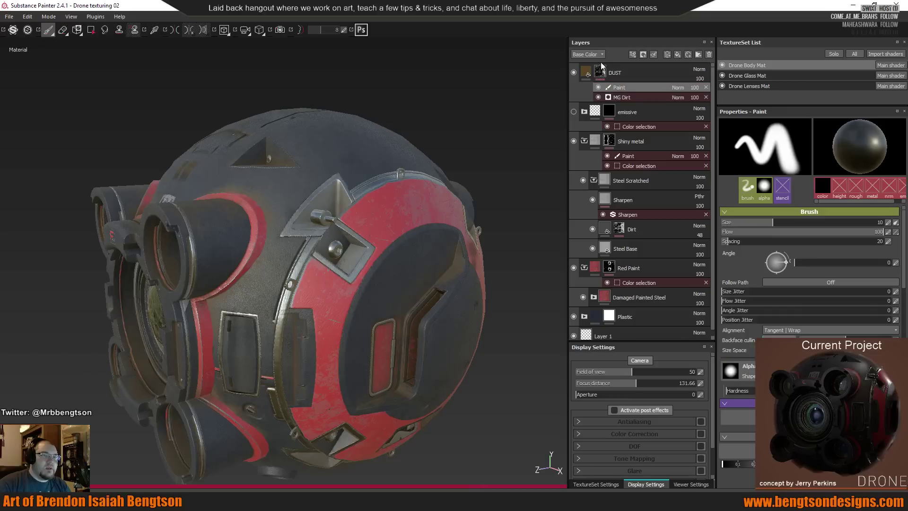
{"action": "left_click", "coordinate": [633, 54]}
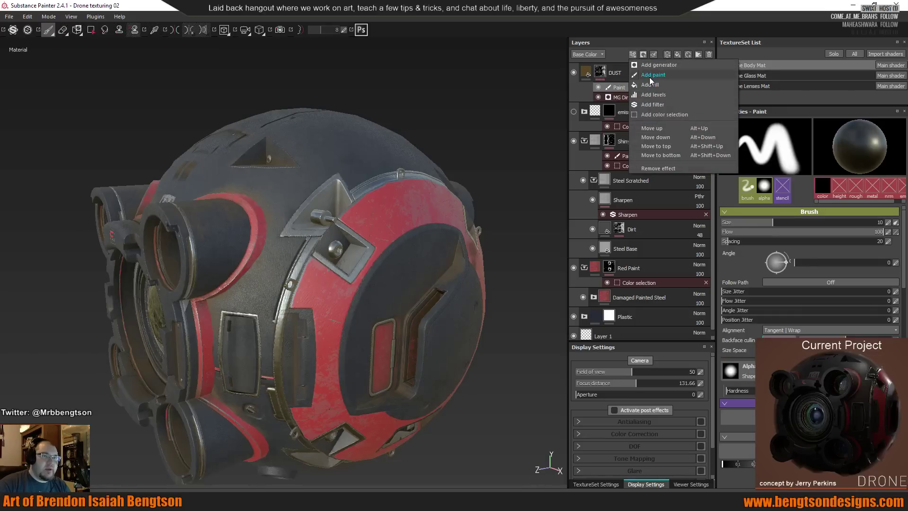
{"action": "left_click", "coordinate": [530, 138]}
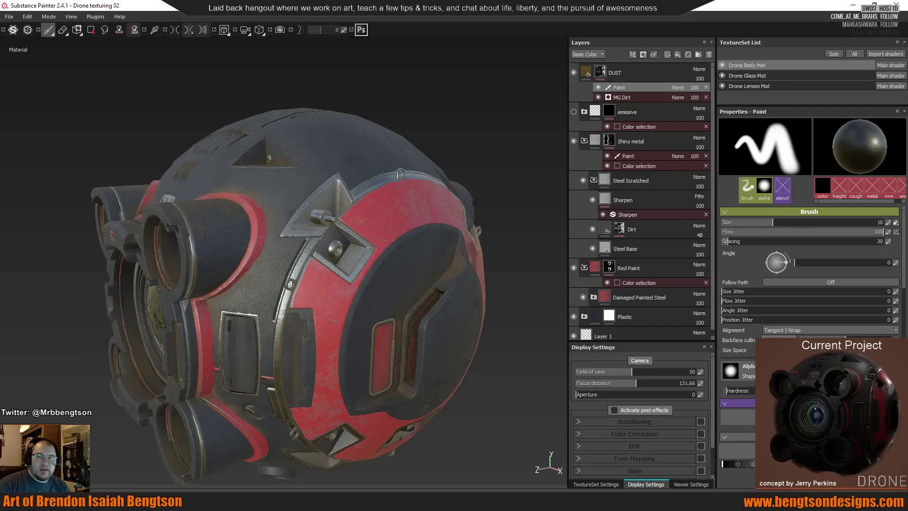
Show the shelf's brushes and choose the Dirt 1 brush.
{"action": "key", "text": "ctrl+shift+s"}
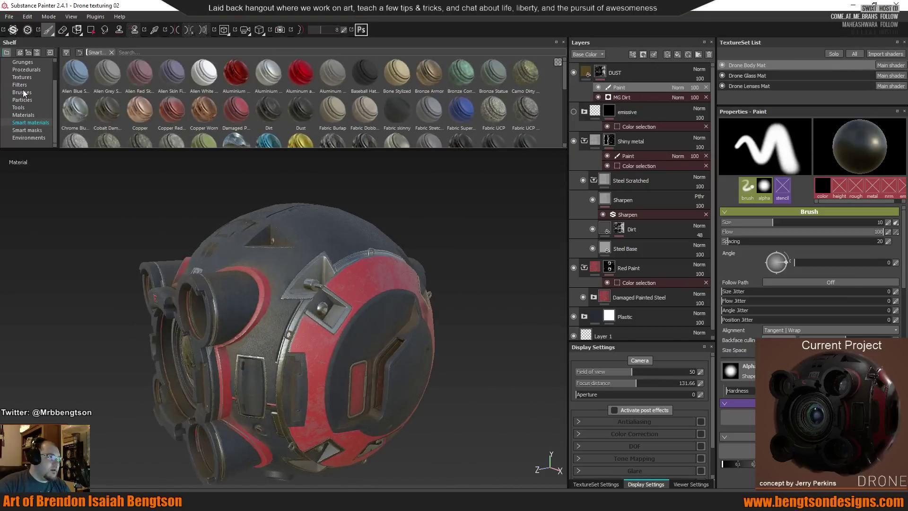
{"action": "left_click", "coordinate": [22, 93]}
{"action": "left_click", "coordinate": [309, 123]}
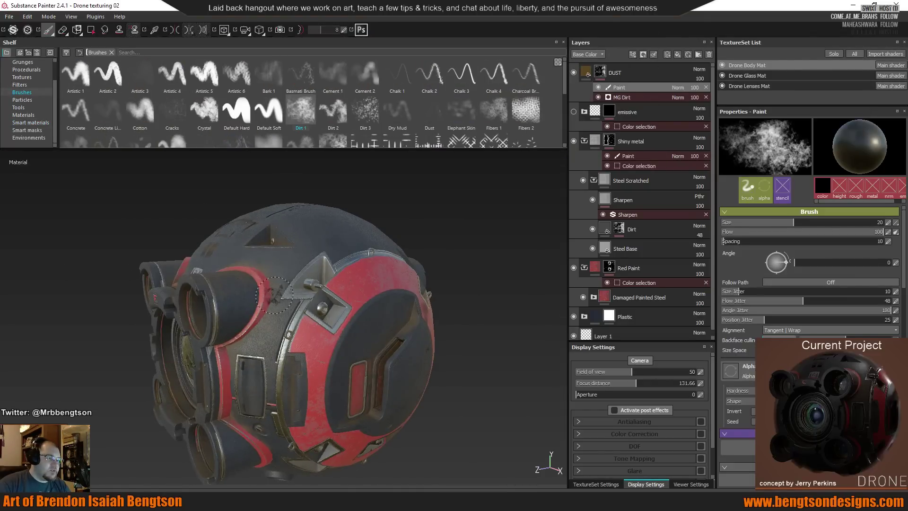
Try single Dirt 1 dabs on the DUST mask around the side panel, undoing them and toggling isolation of the body texture set between dabs.
{"action": "key", "text": "alt+q"}
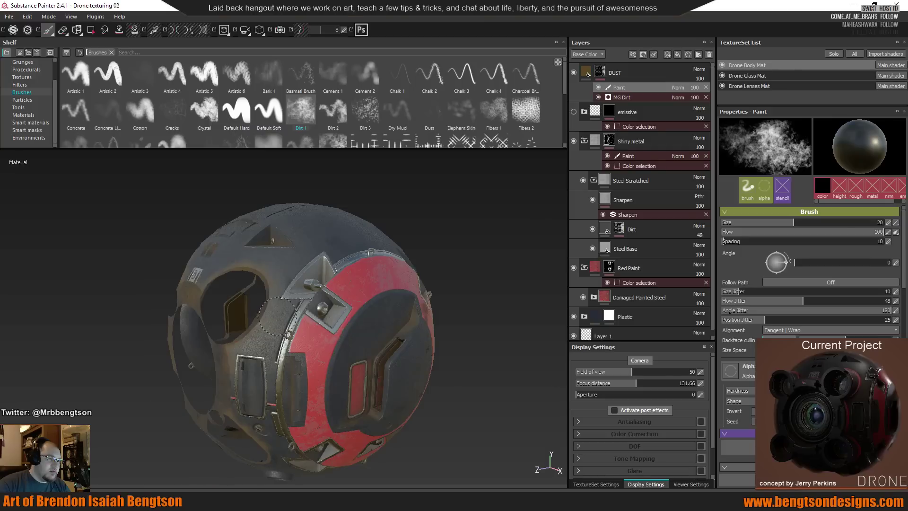
{"action": "key", "text": "alt+q"}
{"action": "left_click", "coordinate": [287, 298]}
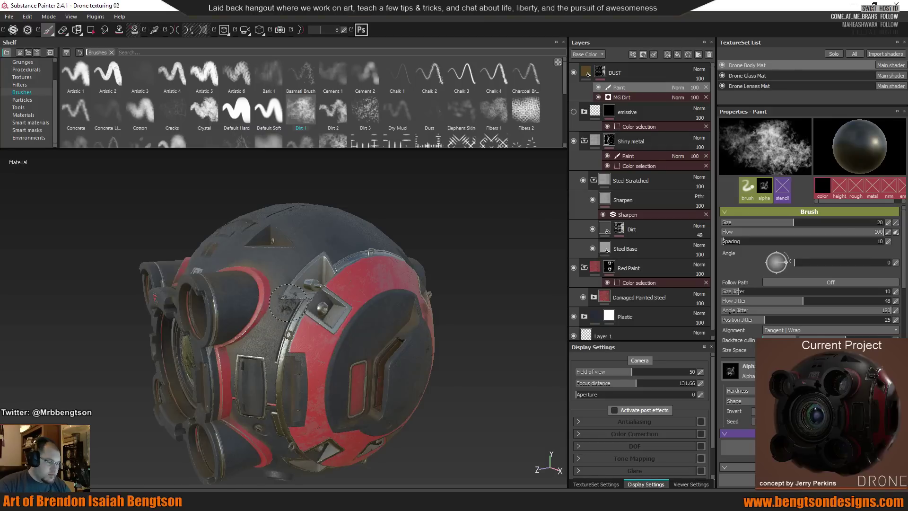
{"action": "key", "text": "ctrl+z"}
{"action": "key", "text": "alt+q"}
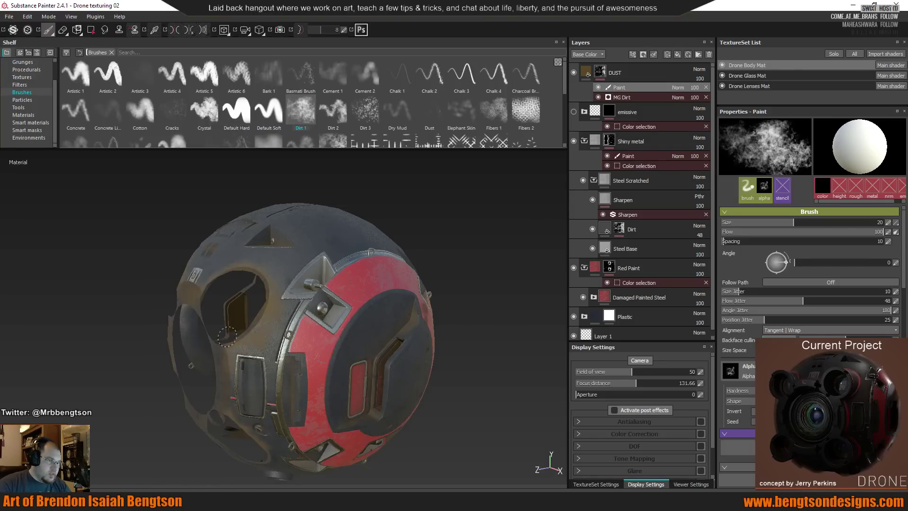
{"action": "key", "text": "alt+q"}
{"action": "left_click", "coordinate": [274, 338]}
{"action": "key", "text": "ctrl+z"}
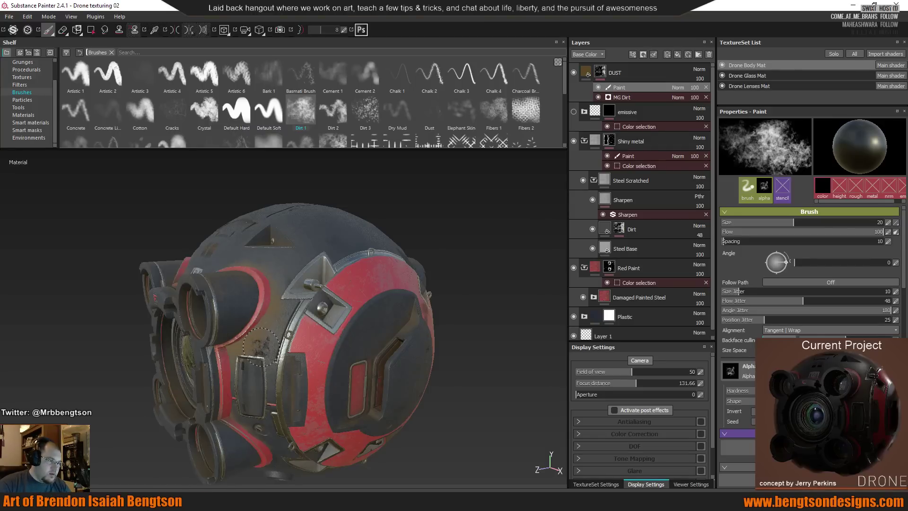
{"action": "key", "text": "alt+q"}
{"action": "key", "text": "alt+q"}
{"action": "left_click", "coordinate": [284, 319]}
{"action": "key", "text": "ctrl+z"}
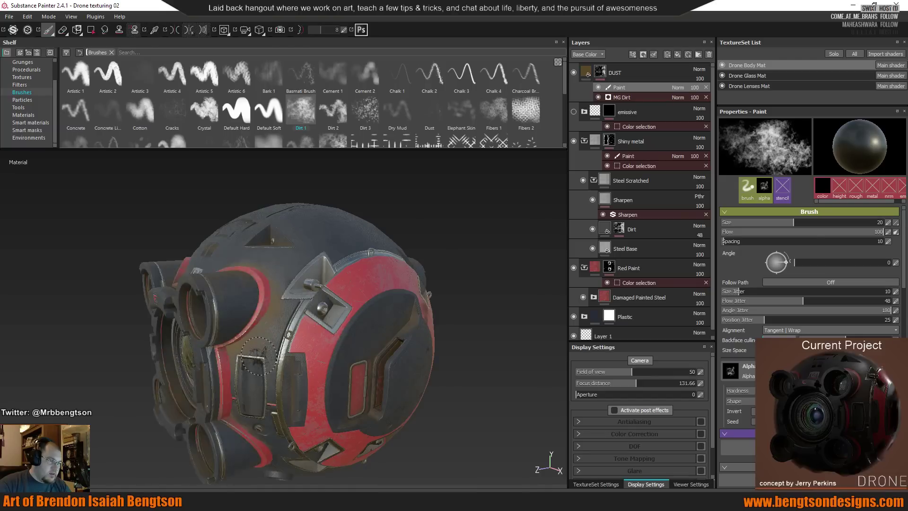
{"action": "key", "text": "alt+q"}
{"action": "key", "text": "alt+q"}
{"action": "left_click", "coordinate": [243, 348]}
{"action": "key", "text": "ctrl+z"}
{"action": "key", "text": "alt+q"}
{"action": "key", "text": "alt+q"}
{"action": "left_click", "coordinate": [292, 265]}
Inspect the dust around the drone's front housings and side panel, and look over the layer stack of the Drone Lenses Mat texture set.
{"action": "left_click_drag", "start_coordinate": [291, 265], "coordinate": [426, 258], "text": "alt"}
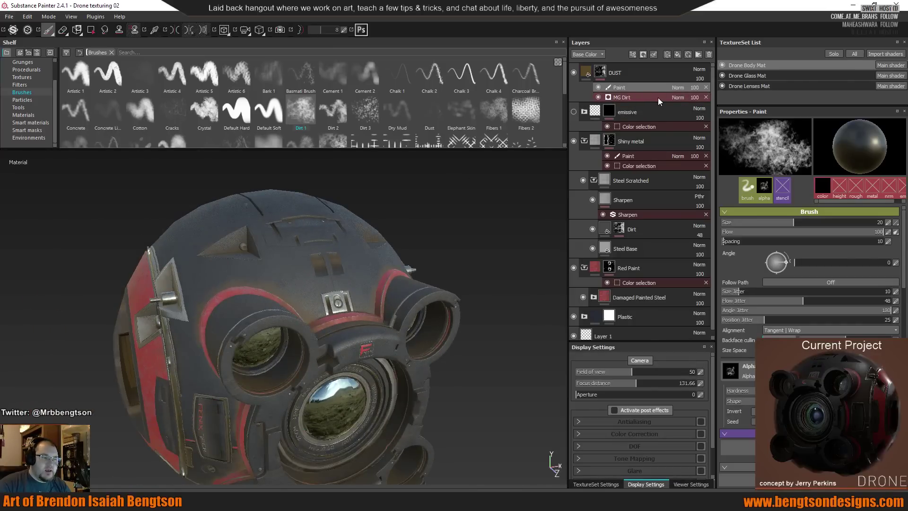
{"action": "mouse_move", "coordinate": [360, 265]}
{"action": "left_mouse_down", "text": "alt"}
{"action": "mouse_move", "coordinate": [432, 282]}
{"action": "mouse_move", "coordinate": [346, 292]}
{"action": "mouse_move", "coordinate": [364, 270]}
{"action": "left_mouse_up", "text": "alt"}
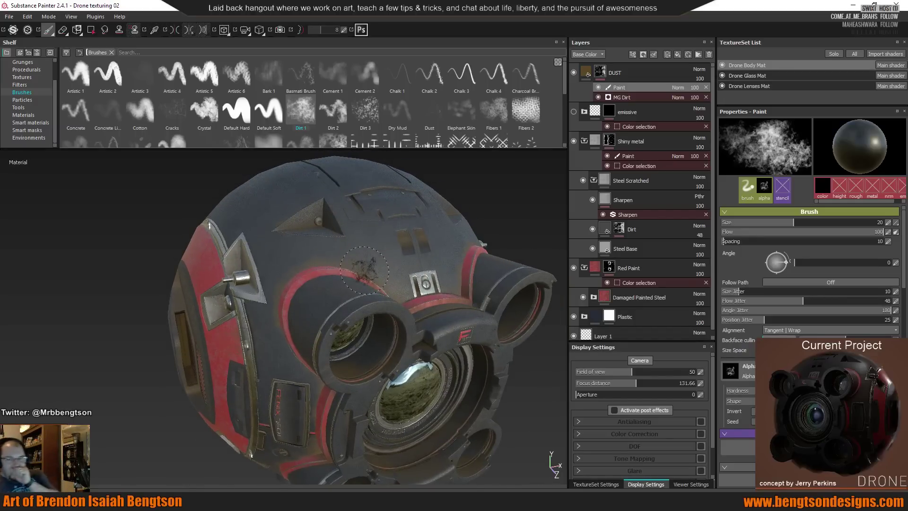
{"action": "mouse_move", "coordinate": [382, 292]}
{"action": "left_mouse_down", "text": "alt"}
{"action": "mouse_move", "coordinate": [374, 300]}
{"action": "mouse_move", "coordinate": [340, 279]}
{"action": "mouse_move", "coordinate": [286, 228]}
{"action": "mouse_move", "coordinate": [319, 273]}
{"action": "mouse_move", "coordinate": [387, 287]}
{"action": "mouse_move", "coordinate": [440, 265]}
{"action": "left_mouse_up", "text": "alt"}
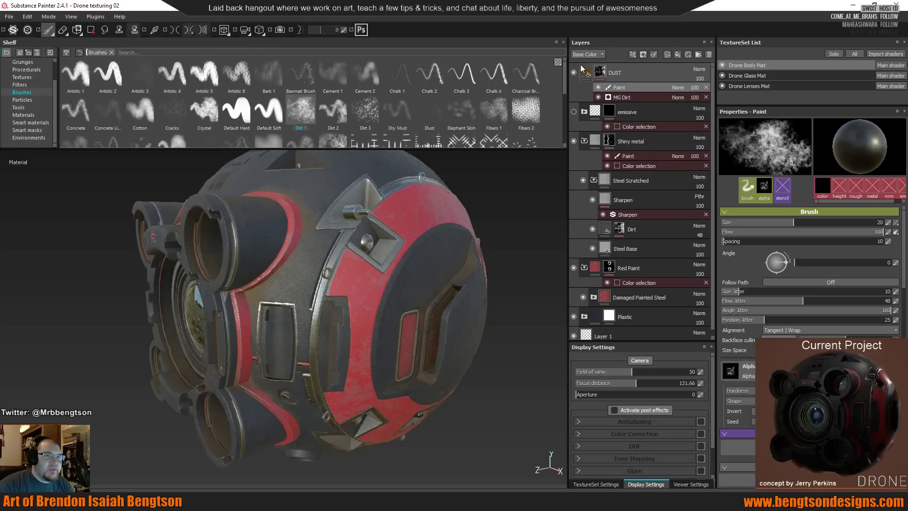
{"action": "left_click", "coordinate": [771, 85]}
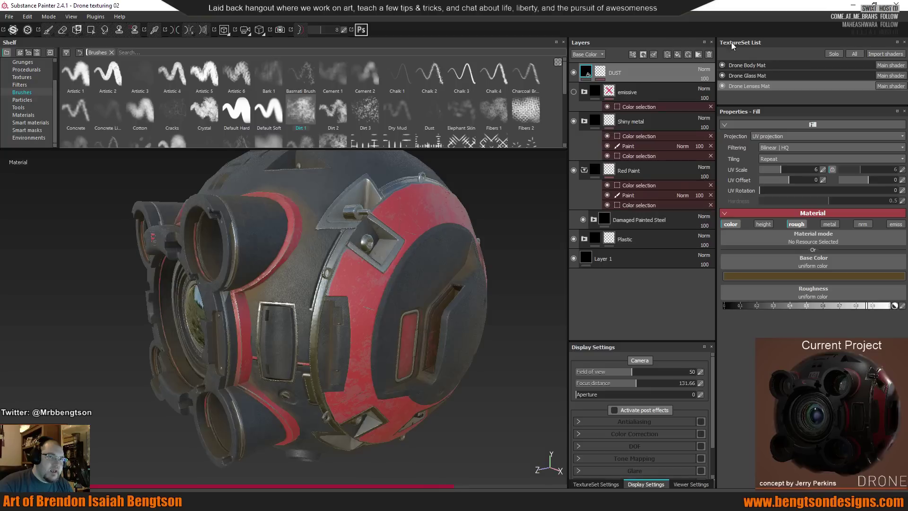
Review the layer copying options on Red Paint in Drone Body Mat, and the layer options available in the Drone Lenses Mat stack.
{"action": "left_click", "coordinate": [752, 64]}
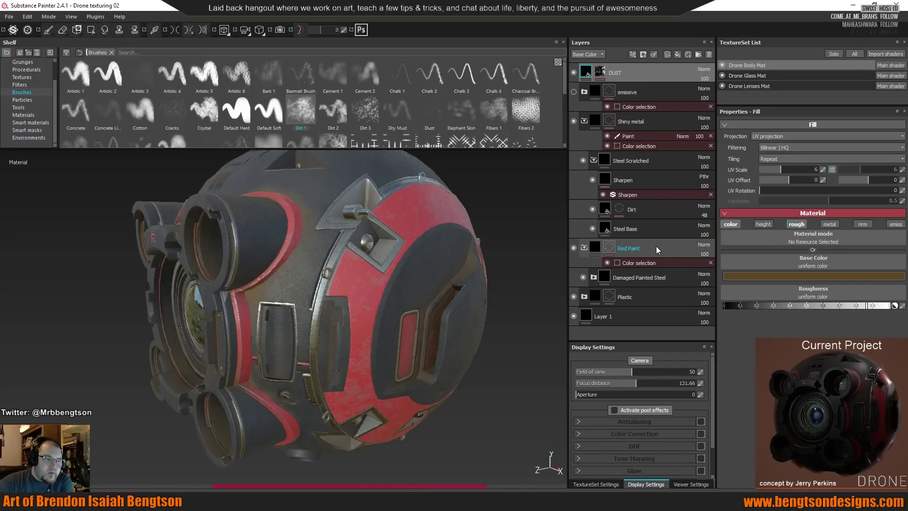
{"action": "right_click", "coordinate": [657, 247]}
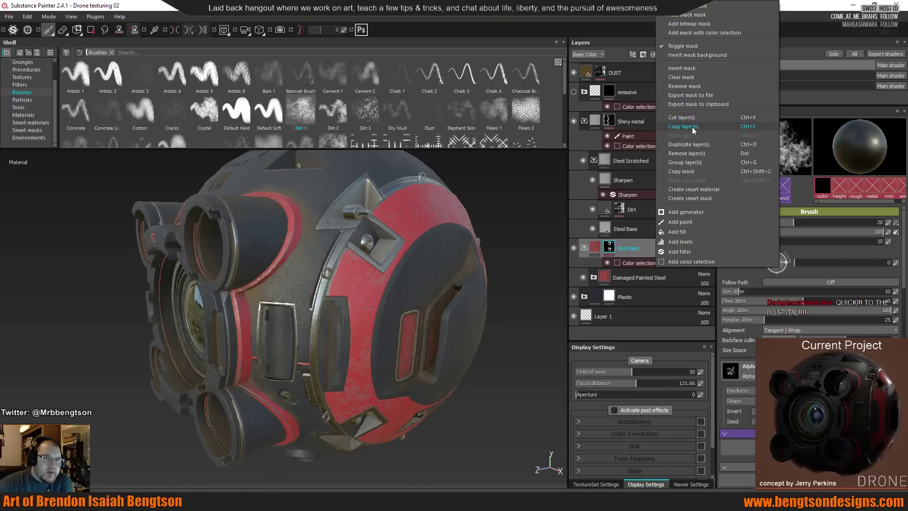
{"action": "left_click", "coordinate": [794, 82]}
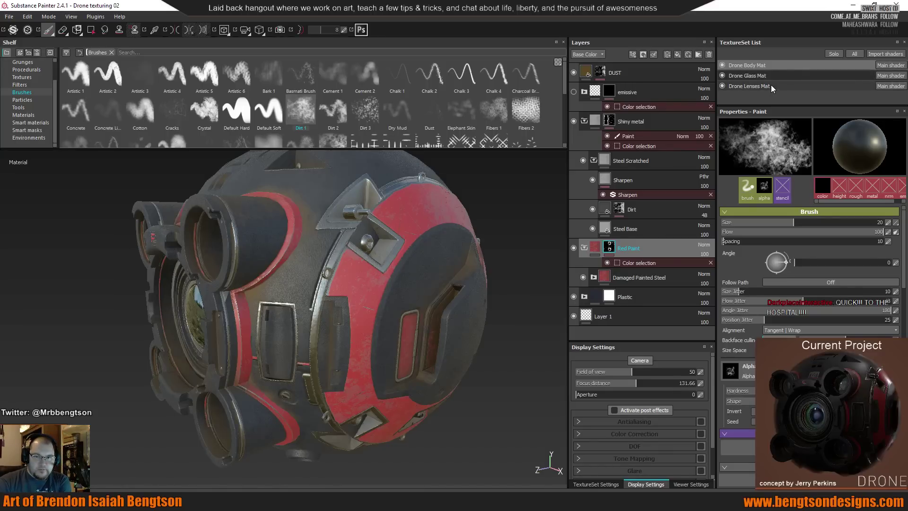
{"action": "left_click", "coordinate": [770, 84]}
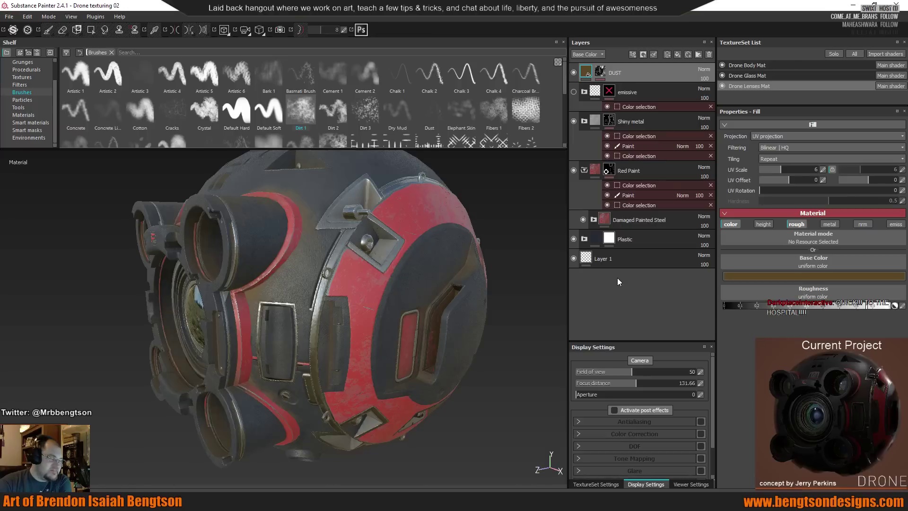
{"action": "right_click", "coordinate": [639, 283]}
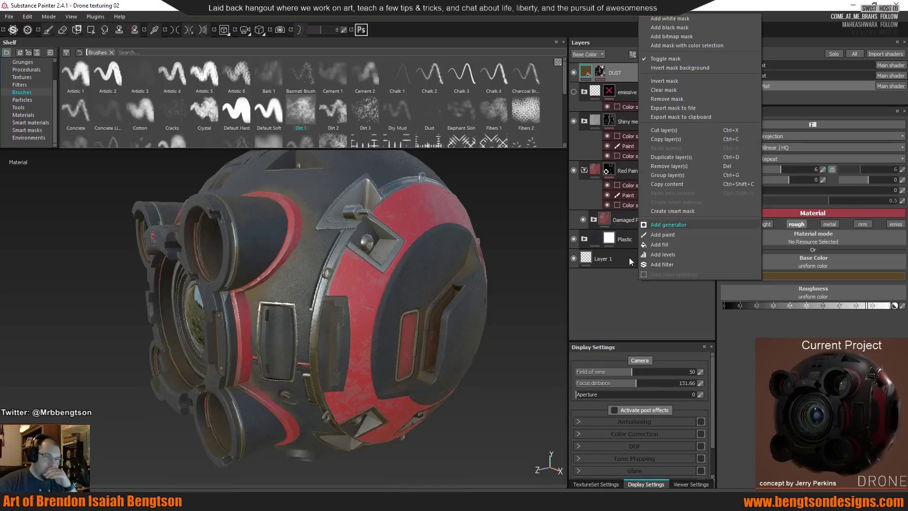
{"action": "left_click", "coordinate": [616, 277]}
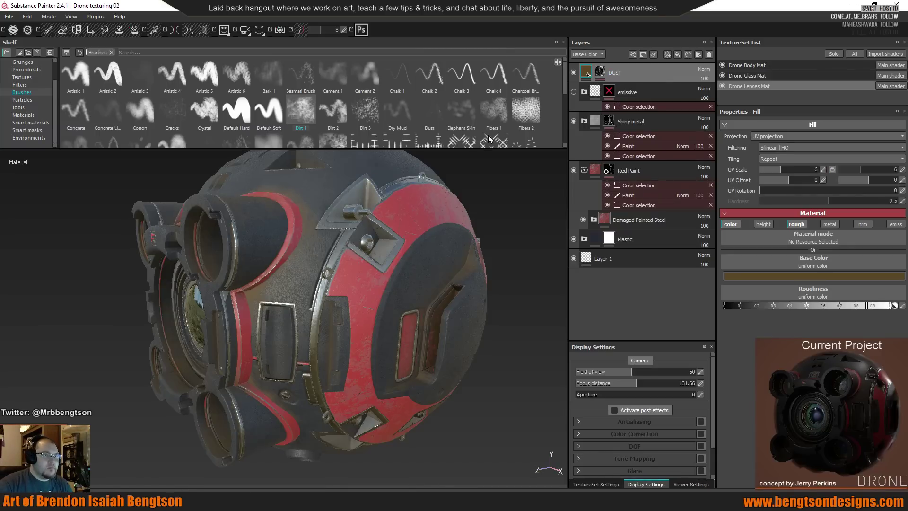
Examine the drone's front housings, lens rings and engraved lettering up close and from both sides.
{"action": "left_click_drag", "start_coordinate": [398, 281], "coordinate": [454, 259], "text": "alt"}
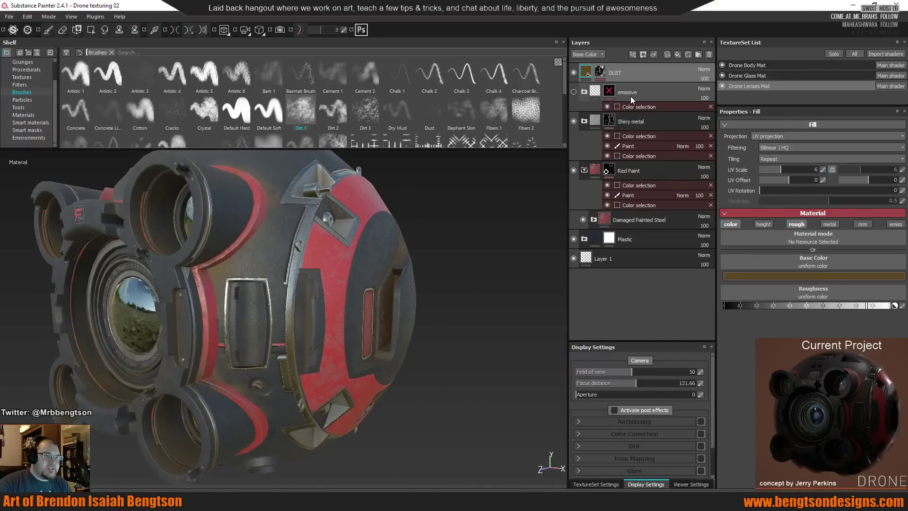
{"action": "left_click_drag", "start_coordinate": [331, 203], "coordinate": [379, 201], "text": "alt"}
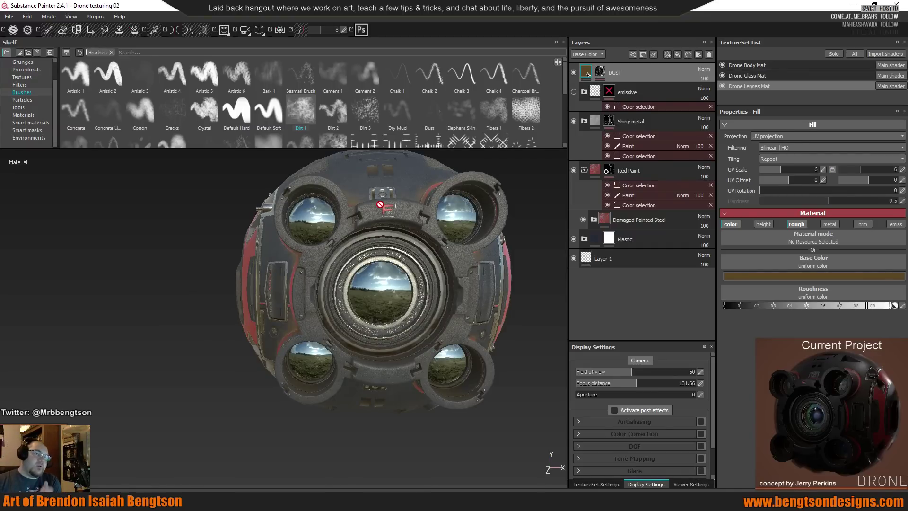
{"action": "scroll", "coordinate": [381, 205], "scroll_direction": "up", "scroll_amount": 3}
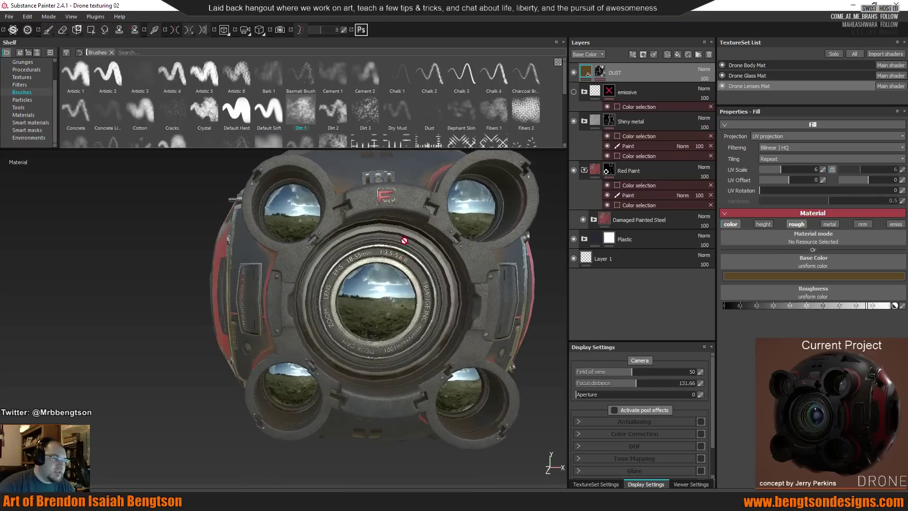
{"action": "middle_click_drag", "start_coordinate": [380, 205], "coordinate": [341, 199], "text": "alt"}
{"action": "left_click_drag", "start_coordinate": [340, 199], "coordinate": [325, 211], "text": "alt"}
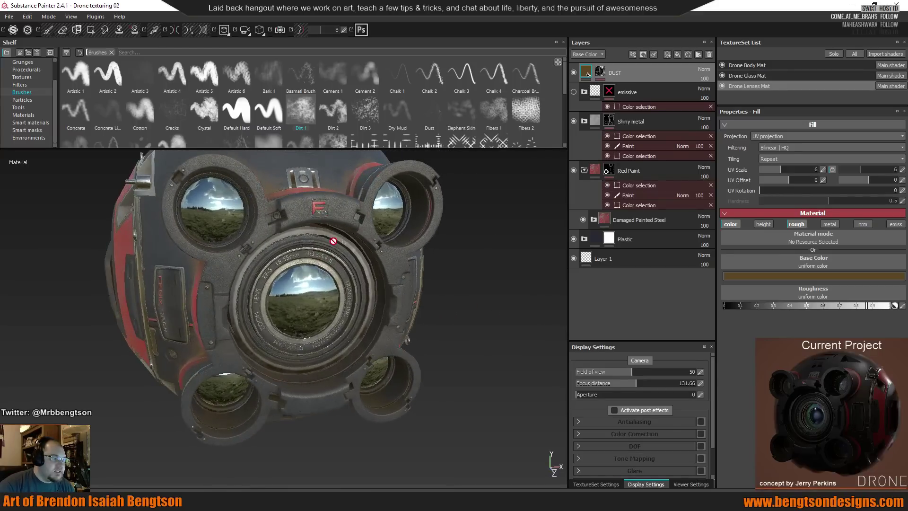
{"action": "middle_click_drag", "start_coordinate": [332, 232], "coordinate": [346, 235], "text": "alt"}
{"action": "left_click_drag", "start_coordinate": [346, 234], "coordinate": [348, 214], "text": "alt"}
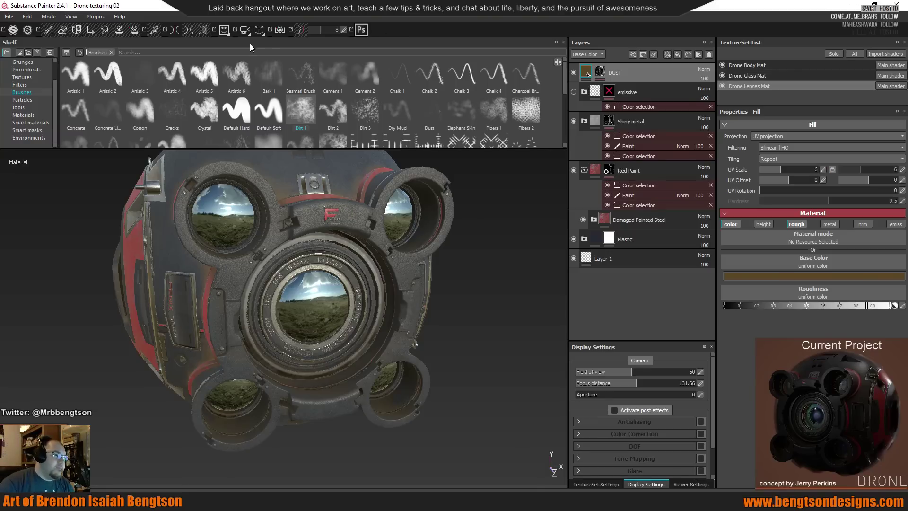
{"action": "scroll", "coordinate": [353, 223], "scroll_direction": "up", "scroll_amount": 5}
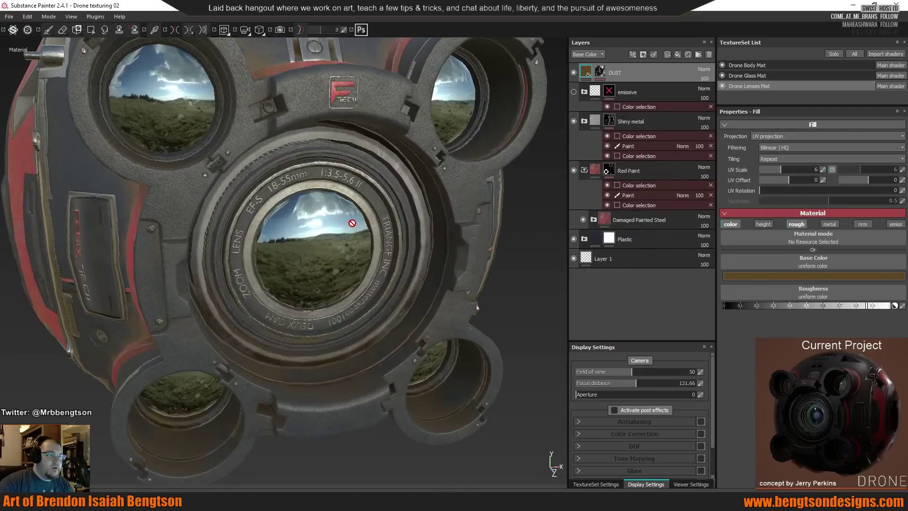
{"action": "scroll", "coordinate": [353, 223], "scroll_direction": "down", "scroll_amount": 5}
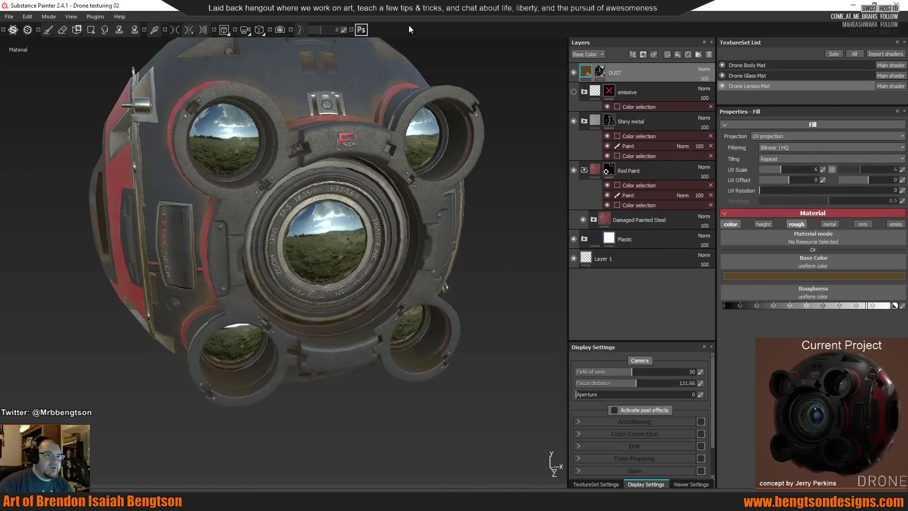
{"action": "scroll", "coordinate": [298, 273], "scroll_direction": "down", "scroll_amount": 5}
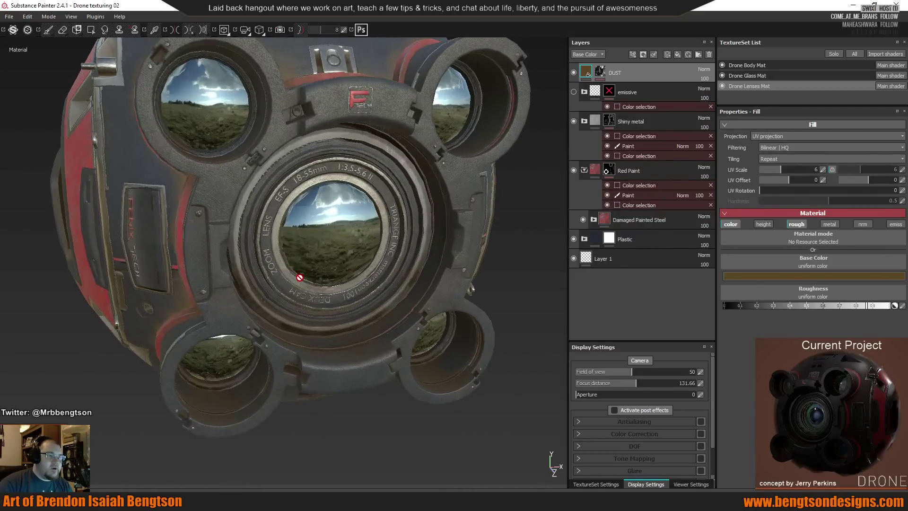
{"action": "left_click_drag", "start_coordinate": [303, 286], "coordinate": [336, 263], "text": "alt"}
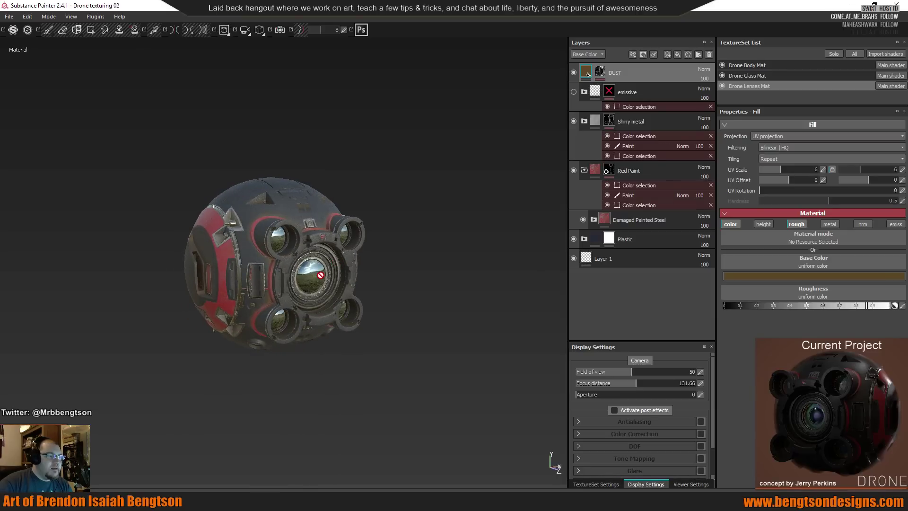
{"action": "left_click_drag", "start_coordinate": [320, 274], "coordinate": [320, 274], "text": "alt"}
{"action": "mouse_move", "coordinate": [320, 275]}
{"action": "right_mouse_down", "text": "alt"}
{"action": "mouse_move", "coordinate": [322, 288]}
{"action": "mouse_move", "coordinate": [321, 281]}
{"action": "right_mouse_up", "text": "alt"}
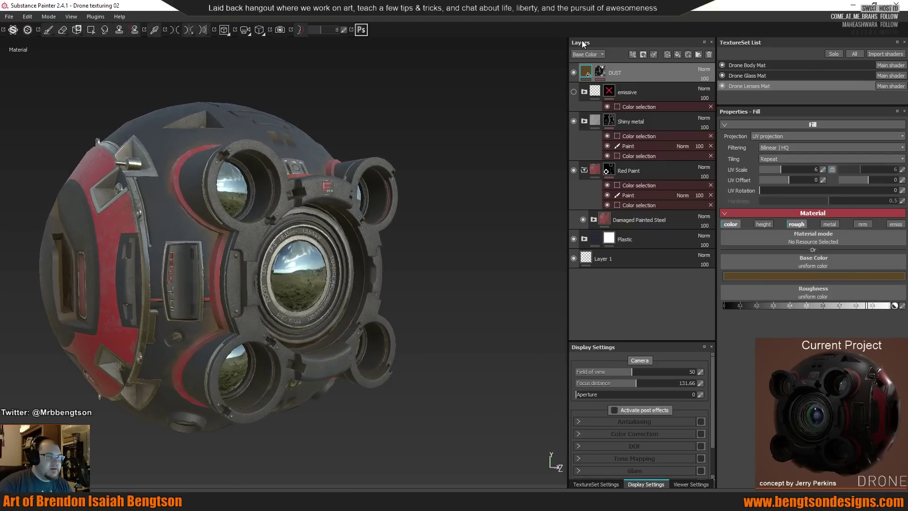
{"action": "left_click_drag", "start_coordinate": [472, 200], "coordinate": [444, 219], "text": "alt"}
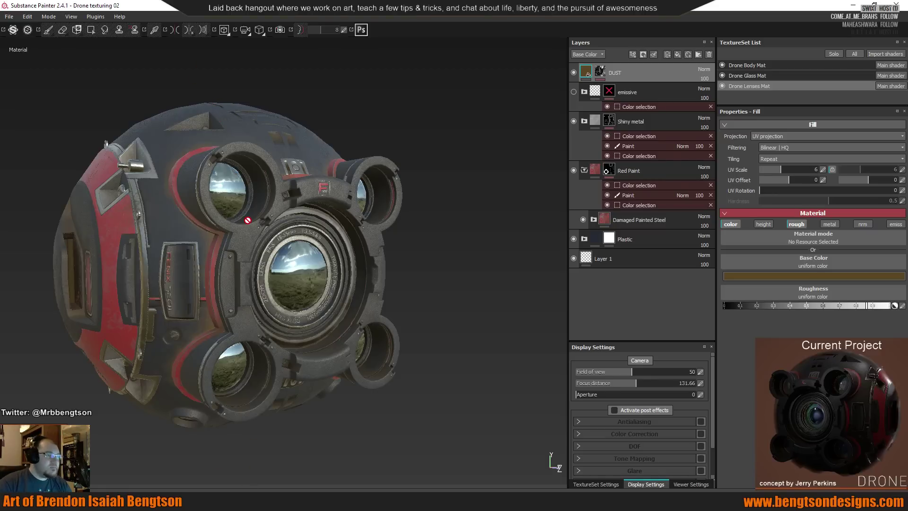
{"action": "left_click_drag", "start_coordinate": [407, 273], "coordinate": [439, 265], "text": "alt"}
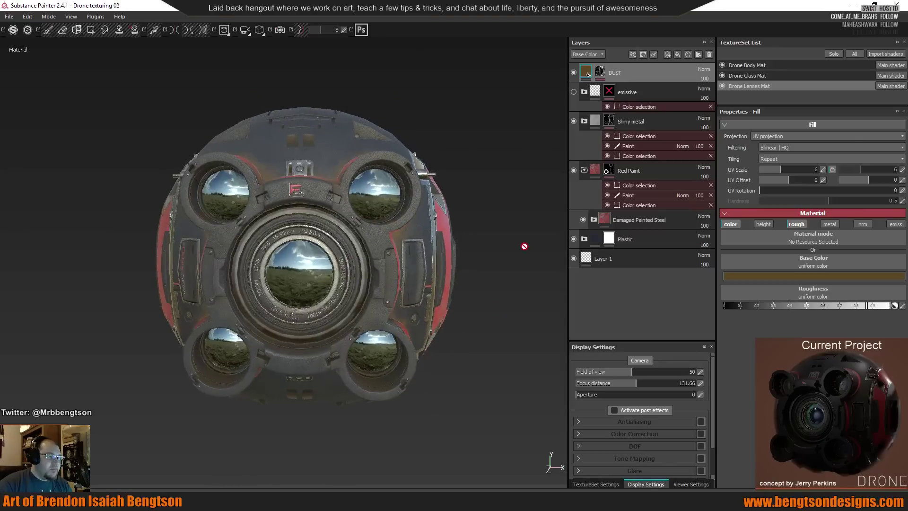
Compare how the drone's texture detail reads close to the central lens and from very far away.
{"action": "scroll", "coordinate": [301, 251], "scroll_direction": "up", "scroll_amount": 3}
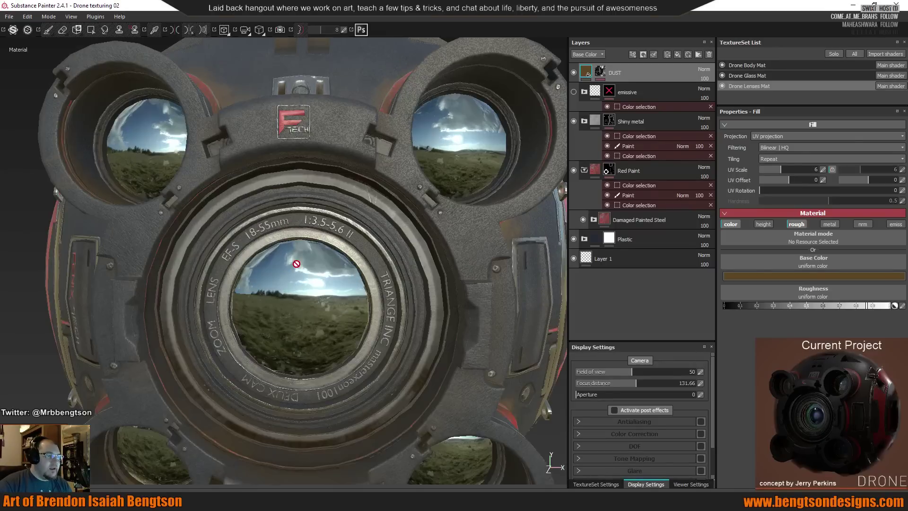
{"action": "scroll", "coordinate": [294, 265], "scroll_direction": "down", "scroll_amount": 2}
{"action": "scroll", "coordinate": [294, 270], "scroll_direction": "down", "scroll_amount": 6}
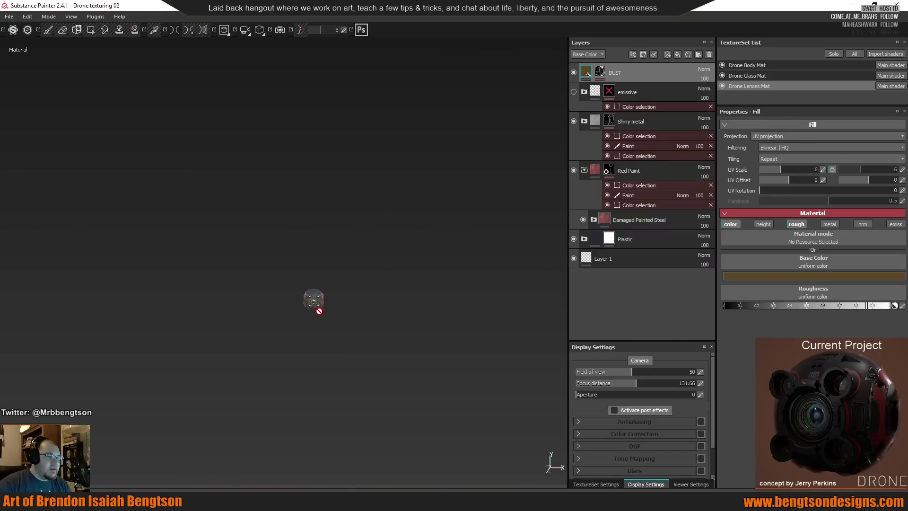
{"action": "middle_click_drag", "start_coordinate": [354, 289], "coordinate": [314, 205], "text": "alt"}
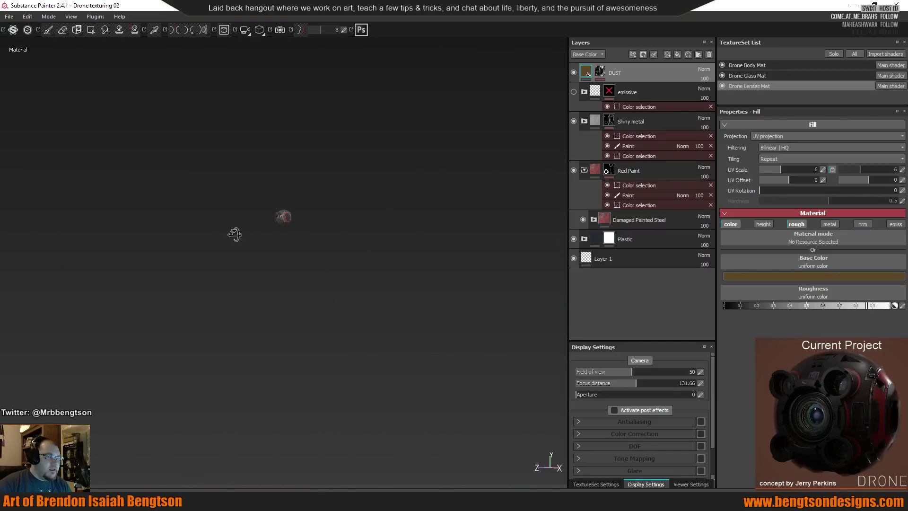
{"action": "scroll", "coordinate": [276, 227], "scroll_direction": "up", "scroll_amount": 2}
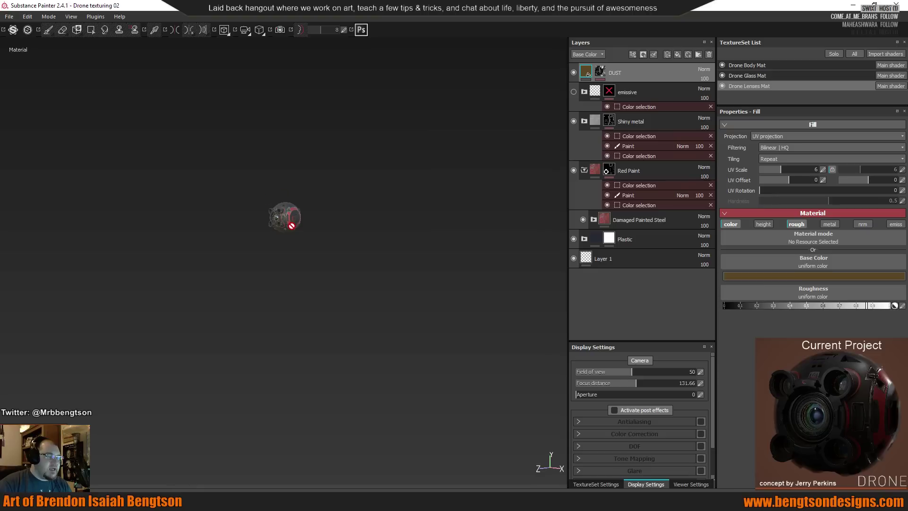
{"action": "left_click_drag", "start_coordinate": [291, 218], "coordinate": [246, 214], "text": "alt"}
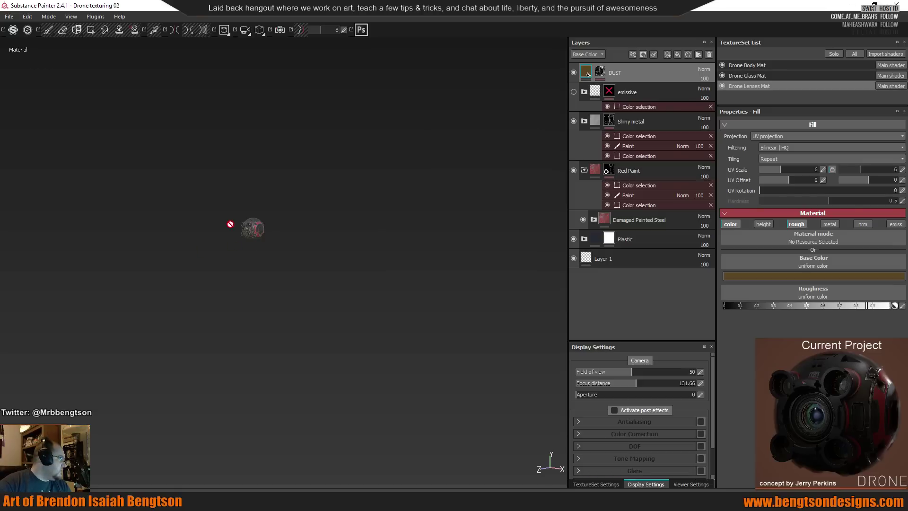
{"action": "left_click_drag", "start_coordinate": [264, 206], "coordinate": [170, 271], "text": "alt"}
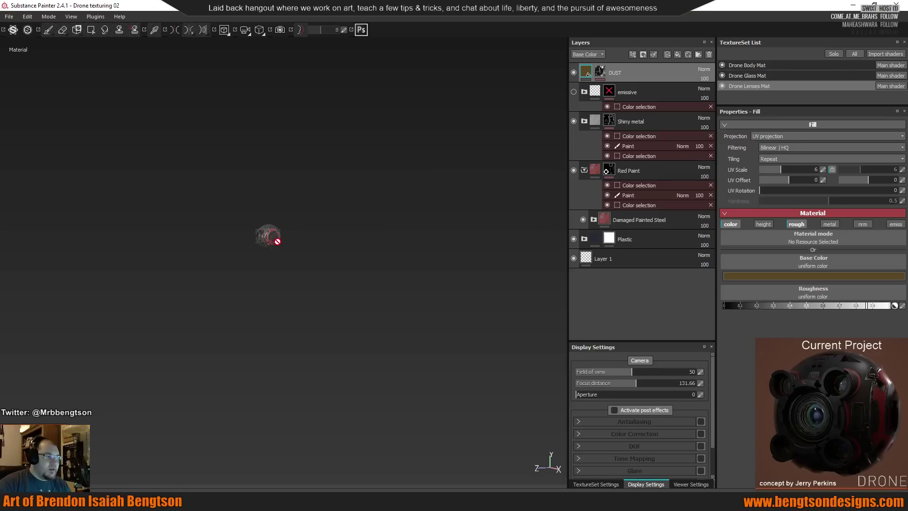
{"action": "mouse_move", "coordinate": [275, 239]}
{"action": "left_mouse_down", "text": "alt"}
{"action": "mouse_move", "coordinate": [288, 277]}
{"action": "mouse_move", "coordinate": [436, 274]}
{"action": "mouse_move", "coordinate": [332, 271]}
{"action": "mouse_move", "coordinate": [391, 278]}
{"action": "mouse_move", "coordinate": [251, 285]}
{"action": "mouse_move", "coordinate": [275, 231]}
{"action": "mouse_move", "coordinate": [166, 253]}
{"action": "mouse_move", "coordinate": [247, 251]}
{"action": "mouse_move", "coordinate": [326, 233]}
{"action": "mouse_move", "coordinate": [399, 235]}
{"action": "mouse_move", "coordinate": [333, 243]}
{"action": "mouse_move", "coordinate": [371, 245]}
{"action": "mouse_move", "coordinate": [219, 254]}
{"action": "mouse_move", "coordinate": [420, 245]}
{"action": "mouse_move", "coordinate": [457, 253]}
{"action": "mouse_move", "coordinate": [216, 256]}
{"action": "mouse_move", "coordinate": [267, 251]}
{"action": "left_mouse_up", "text": "alt"}
{"action": "scroll", "coordinate": [273, 235], "scroll_direction": "down", "scroll_amount": 3}
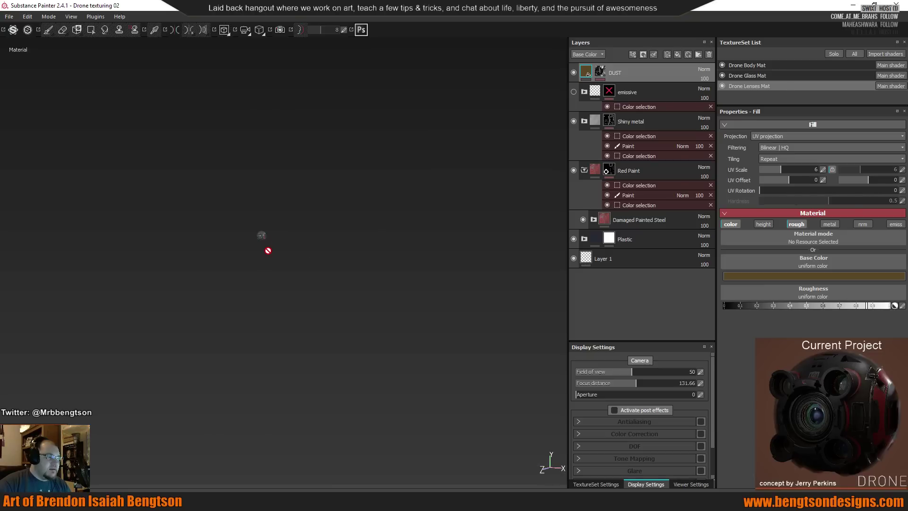
{"action": "scroll", "coordinate": [266, 254], "scroll_direction": "up", "scroll_amount": 15}
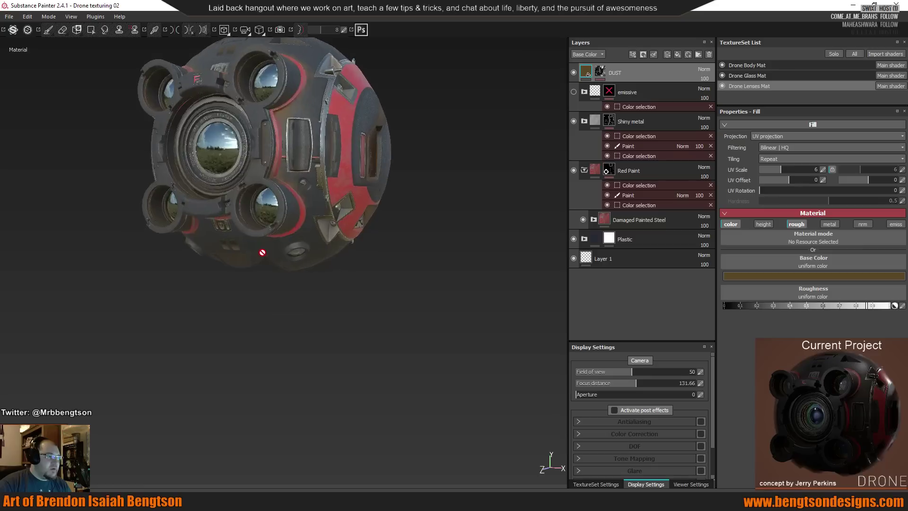
Examine the drone's side panels, metal edge trim, red paint wear and the FENIX TECH lettering up close from both sides.
{"action": "left_click_drag", "start_coordinate": [262, 253], "coordinate": [297, 263], "text": "alt"}
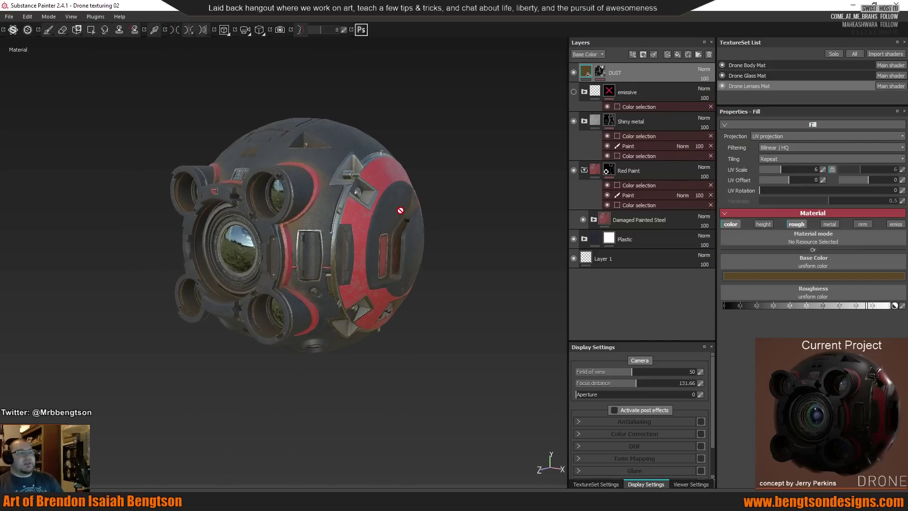
{"action": "left_click_drag", "start_coordinate": [364, 235], "coordinate": [382, 265], "text": "alt"}
{"action": "scroll", "coordinate": [332, 259], "scroll_direction": "up", "scroll_amount": 5}
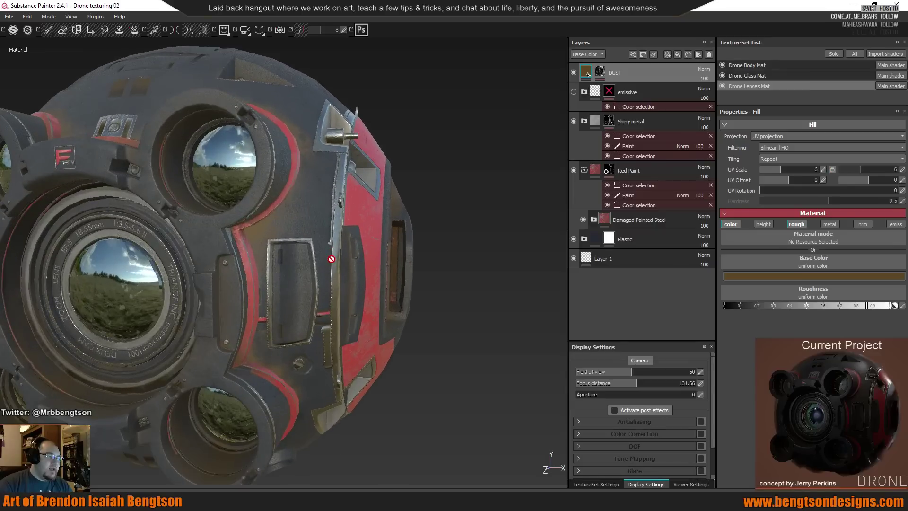
{"action": "scroll", "coordinate": [331, 258], "scroll_direction": "up", "scroll_amount": 5}
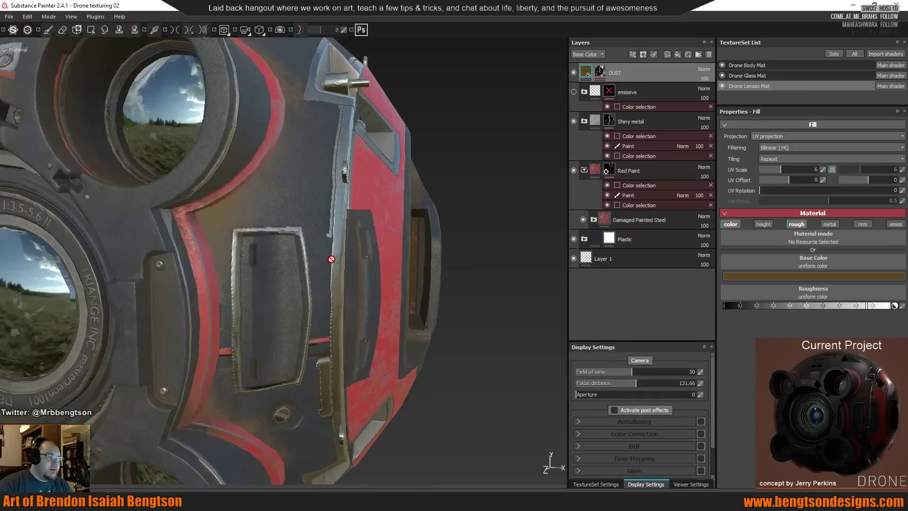
{"action": "left_click_drag", "start_coordinate": [345, 280], "coordinate": [303, 239], "text": "alt"}
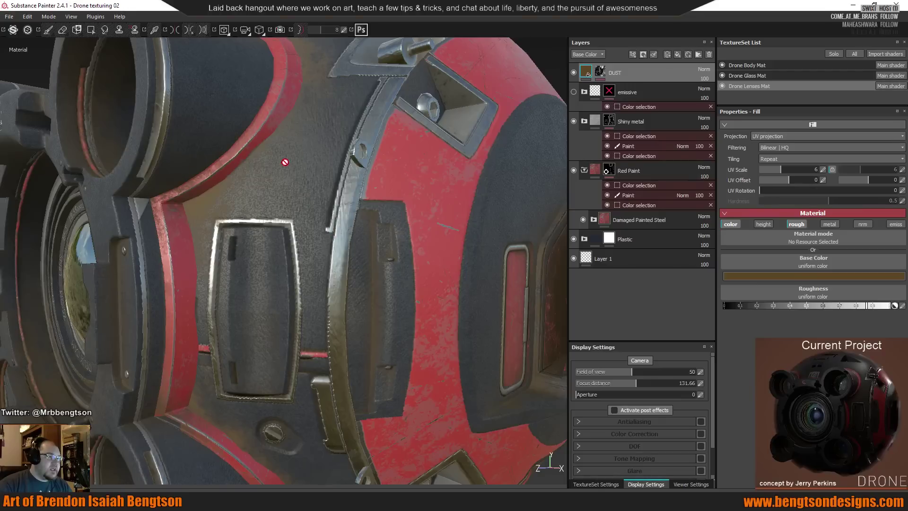
{"action": "mouse_move", "coordinate": [260, 216]}
{"action": "left_mouse_down", "text": "alt"}
{"action": "mouse_move", "coordinate": [276, 208]}
{"action": "mouse_move", "coordinate": [219, 220]}
{"action": "mouse_move", "coordinate": [274, 223]}
{"action": "left_mouse_up", "text": "alt"}
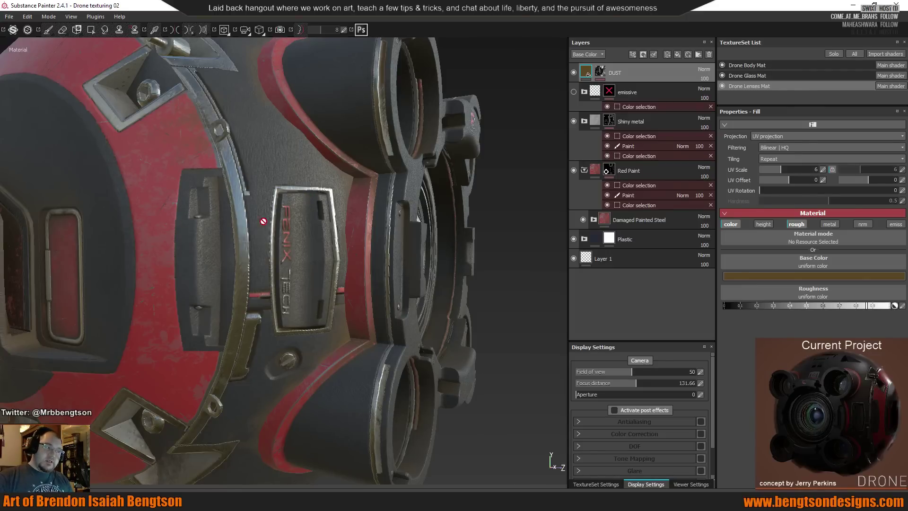
{"action": "scroll", "coordinate": [306, 221], "scroll_direction": "up", "scroll_amount": 3}
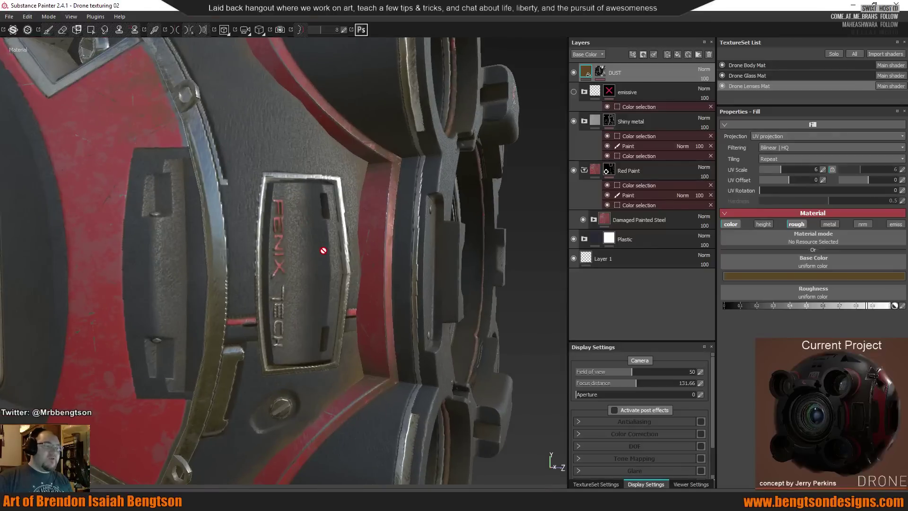
{"action": "scroll", "coordinate": [323, 251], "scroll_direction": "down", "scroll_amount": 5}
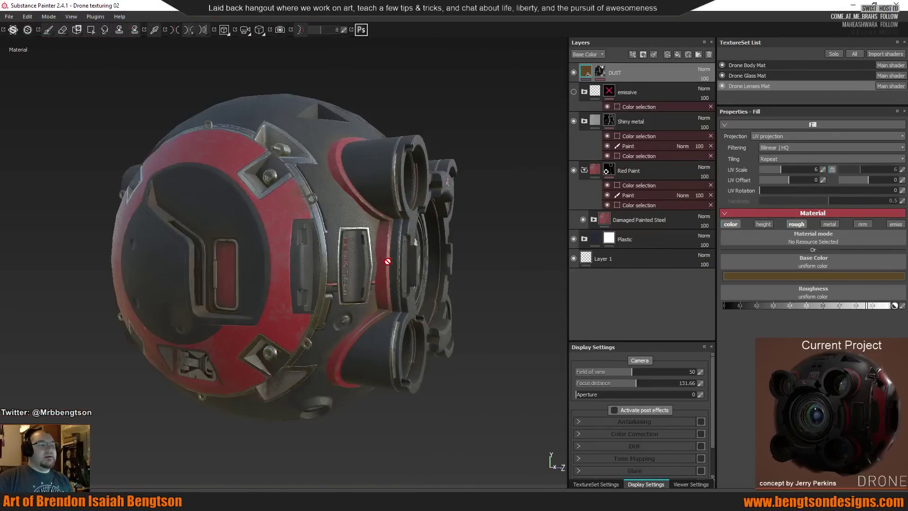
Examine the F TECH logo and the engraved ring around the central lens from the front, close up and at a distance.
{"action": "left_click_drag", "start_coordinate": [313, 245], "coordinate": [297, 221], "text": "alt"}
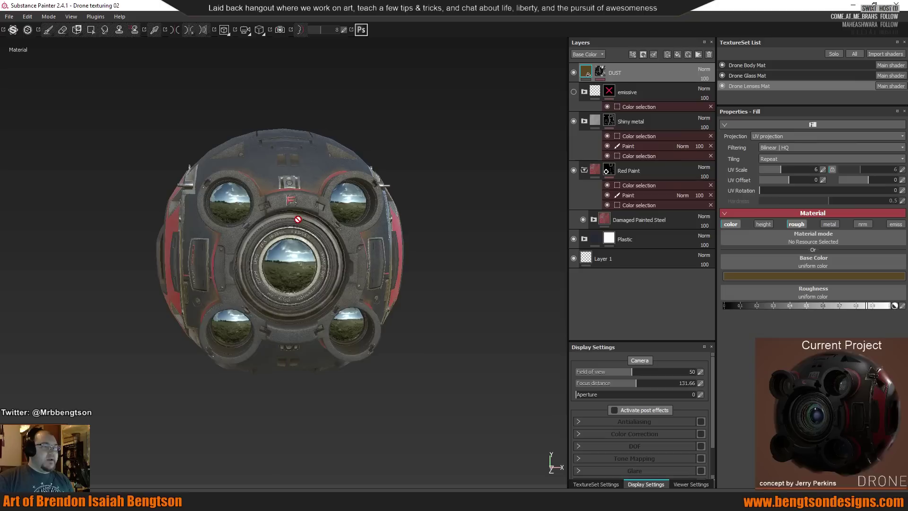
{"action": "scroll", "coordinate": [296, 221], "scroll_direction": "up", "scroll_amount": 4}
{"action": "scroll", "coordinate": [297, 221], "scroll_direction": "up", "scroll_amount": 2}
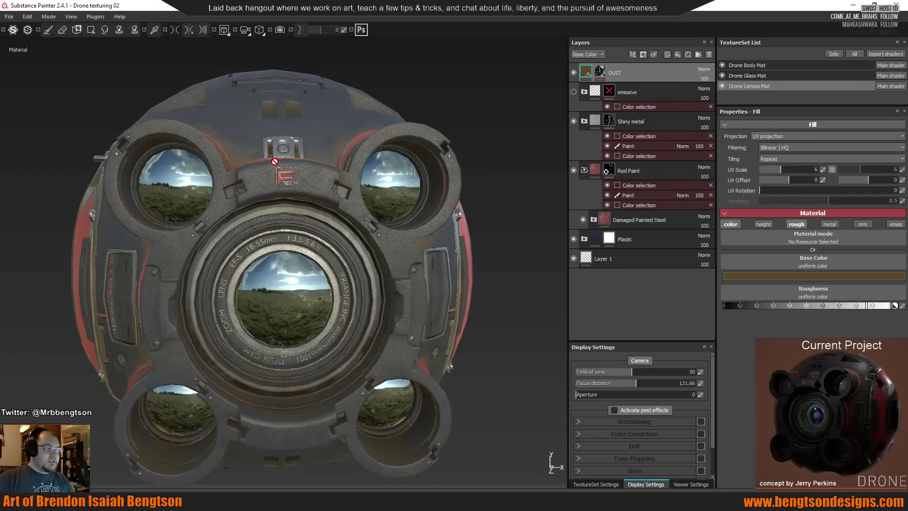
{"action": "left_click_drag", "start_coordinate": [291, 185], "coordinate": [256, 203], "text": "alt"}
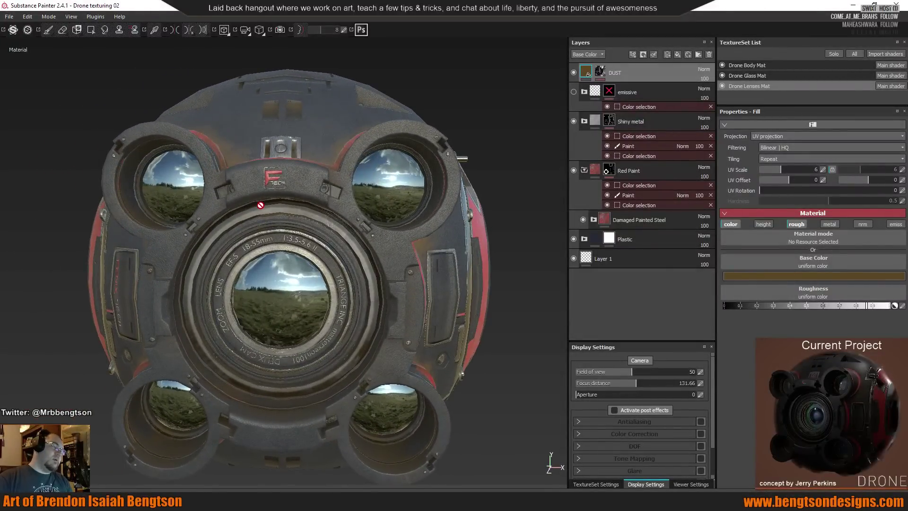
{"action": "scroll", "coordinate": [256, 203], "scroll_direction": "up", "scroll_amount": 6}
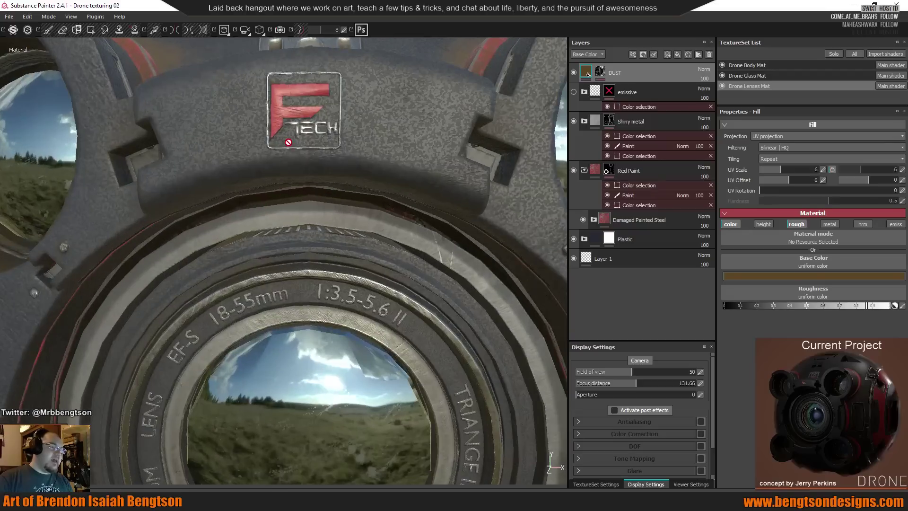
{"action": "scroll", "coordinate": [288, 142], "scroll_direction": "up", "scroll_amount": 3}
{"action": "left_click_drag", "start_coordinate": [359, 82], "coordinate": [322, 185], "text": "alt"}
{"action": "scroll", "coordinate": [322, 185], "scroll_direction": "down", "scroll_amount": 8}
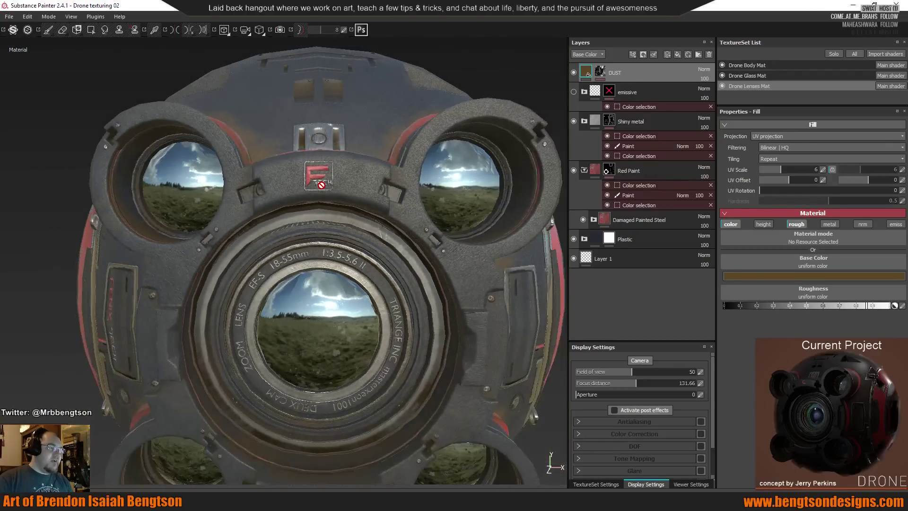
{"action": "left_click_drag", "start_coordinate": [321, 192], "coordinate": [295, 248], "text": "alt"}
{"action": "scroll", "coordinate": [193, 248], "scroll_direction": "down", "scroll_amount": 5}
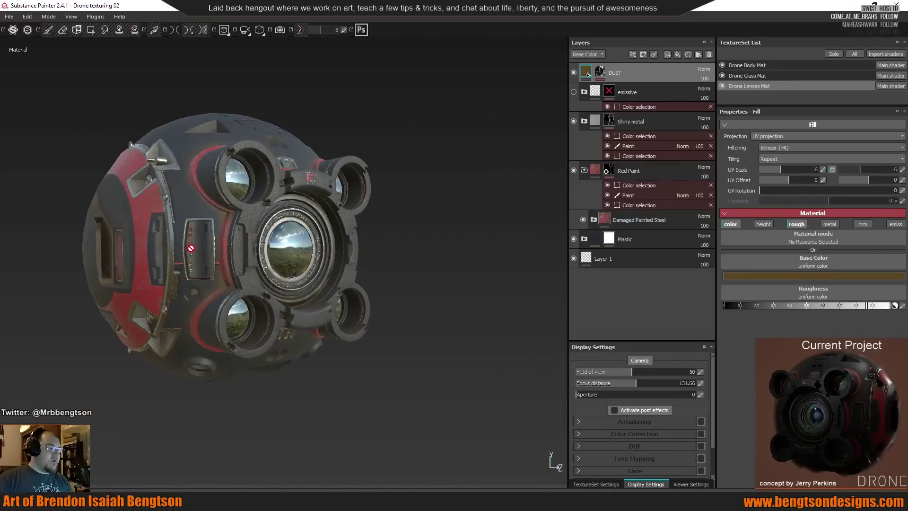
Examine the whole drone from the front, side and upper angles, comparing the lens housings with the red side cap.
{"action": "left_click_drag", "start_coordinate": [357, 253], "coordinate": [310, 279], "text": "alt"}
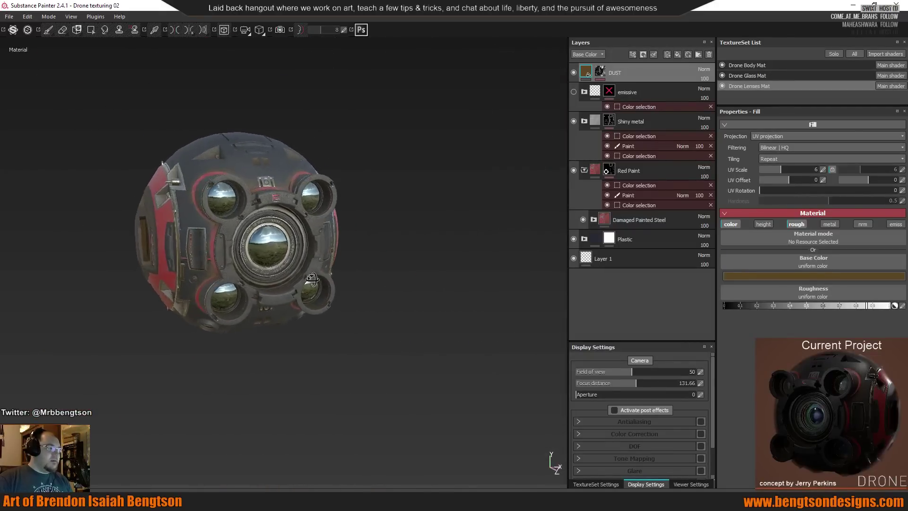
{"action": "scroll", "coordinate": [294, 272], "scroll_direction": "up", "scroll_amount": 4}
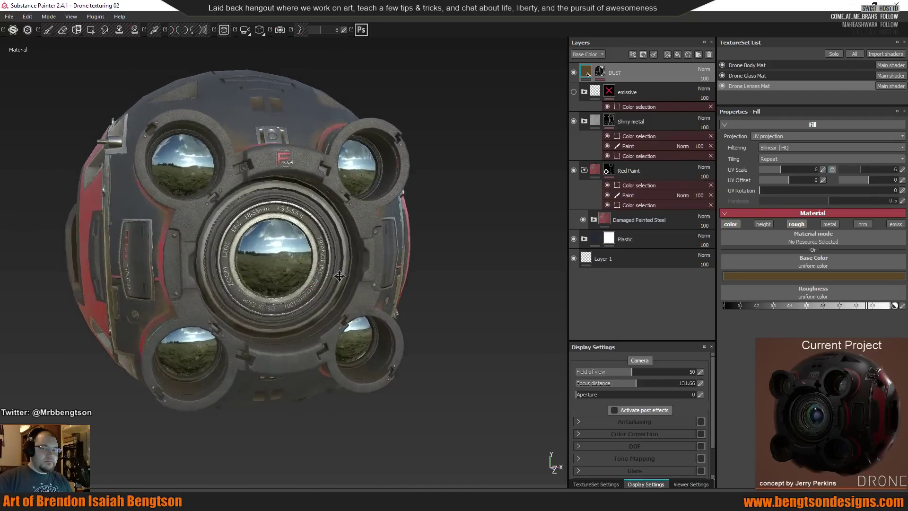
{"action": "middle_click_drag", "start_coordinate": [208, 331], "coordinate": [303, 317], "text": "alt"}
{"action": "left_click_drag", "start_coordinate": [303, 317], "coordinate": [279, 244], "text": "alt"}
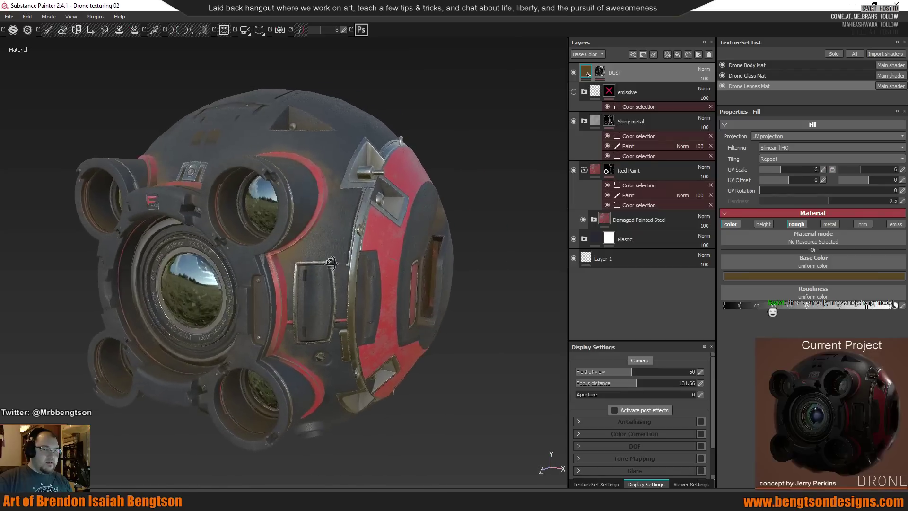
{"action": "left_click_drag", "start_coordinate": [309, 218], "coordinate": [374, 178], "text": "alt"}
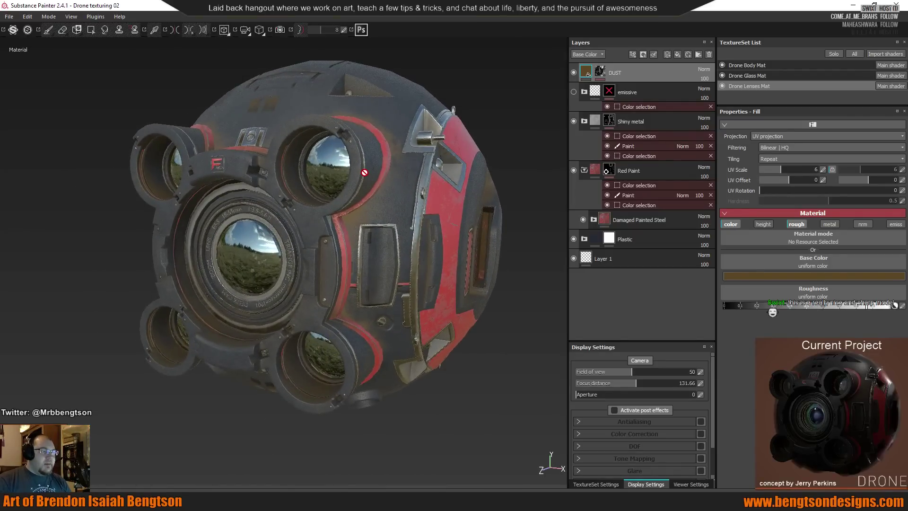
{"action": "scroll", "coordinate": [373, 189], "scroll_direction": "down", "scroll_amount": 3}
{"action": "mouse_move", "coordinate": [394, 179]}
{"action": "left_mouse_down", "text": "alt"}
{"action": "mouse_move", "coordinate": [402, 232]}
{"action": "mouse_move", "coordinate": [292, 209]}
{"action": "left_mouse_up", "text": "alt"}
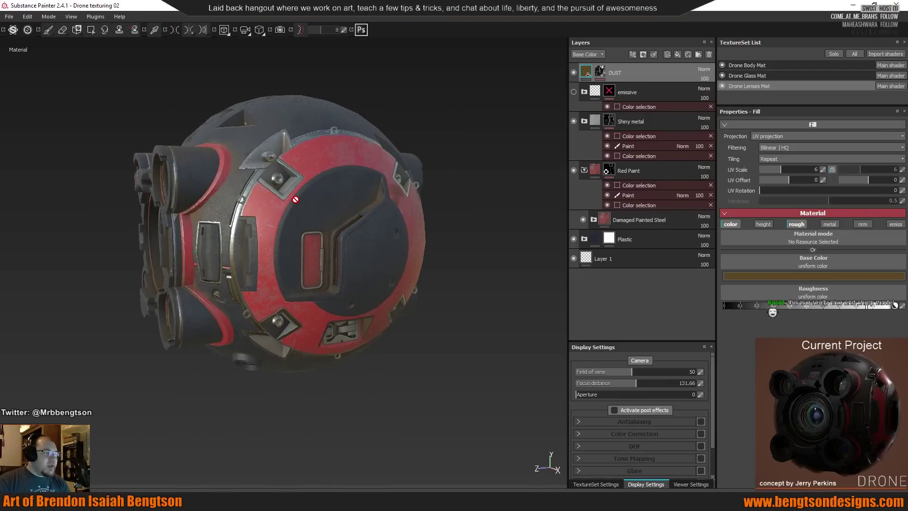
{"action": "left_click_drag", "start_coordinate": [211, 252], "coordinate": [290, 232], "text": "alt"}
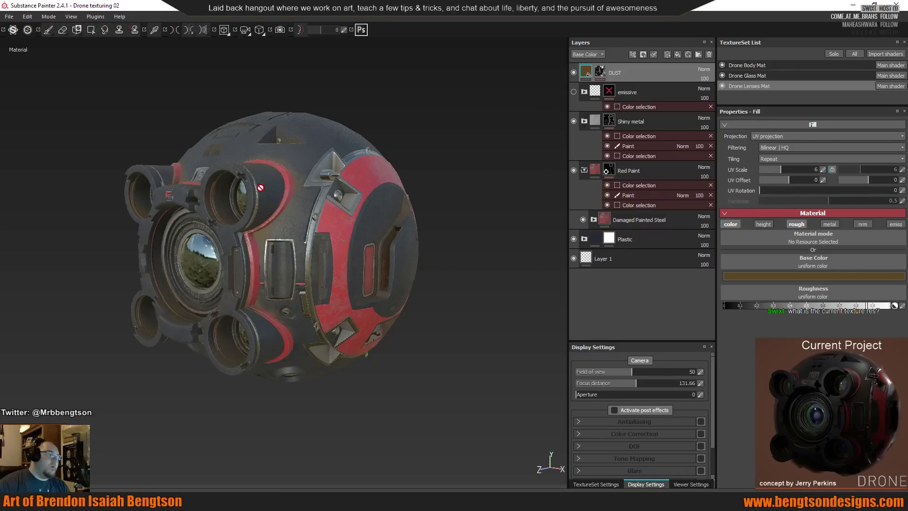
{"action": "left_click_drag", "start_coordinate": [412, 174], "coordinate": [349, 176], "text": "alt"}
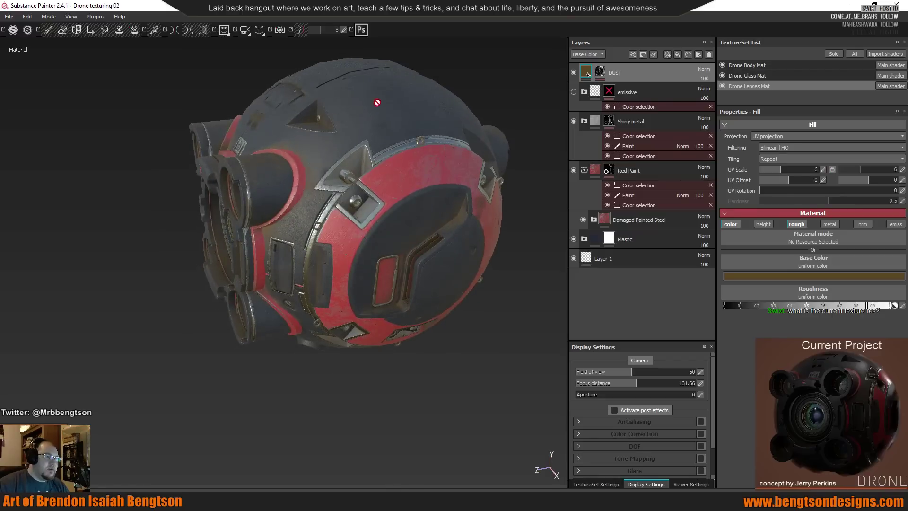
{"action": "left_click_drag", "start_coordinate": [322, 265], "coordinate": [320, 172], "text": "alt"}
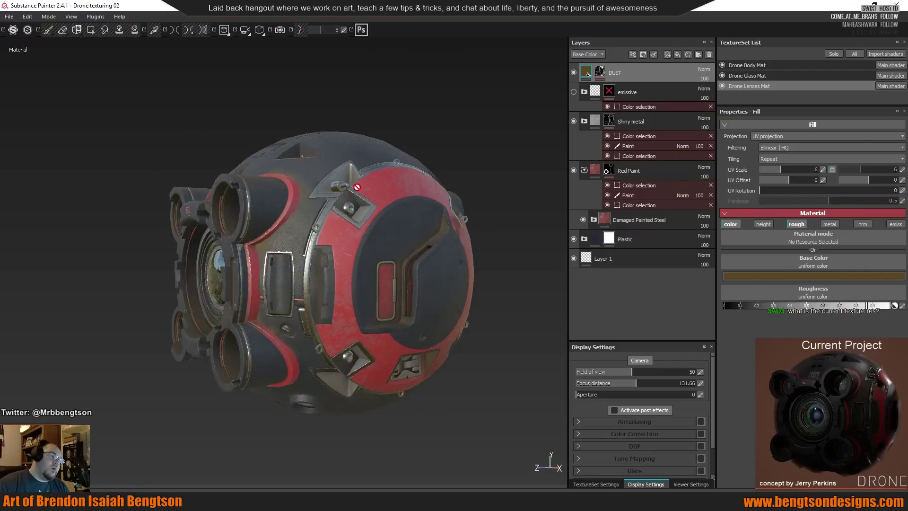
{"action": "left_click_drag", "start_coordinate": [334, 203], "coordinate": [402, 207], "text": "alt"}
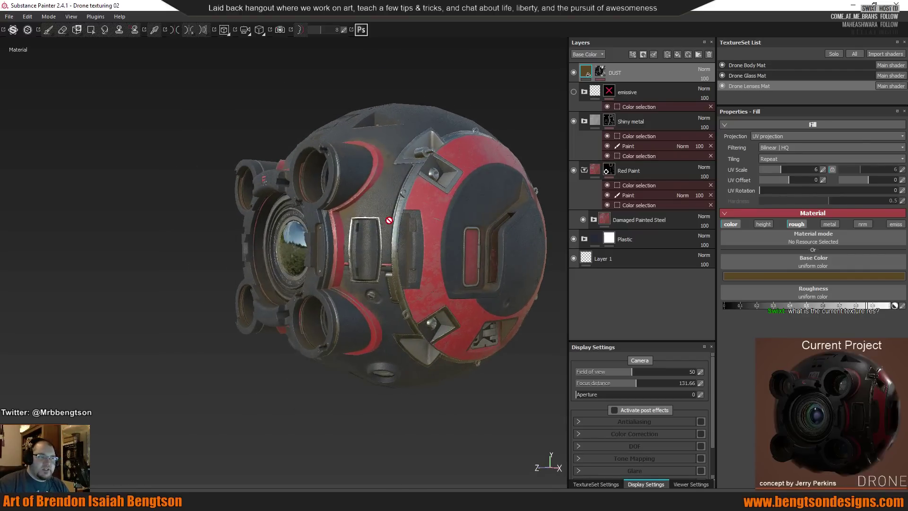
{"action": "left_click_drag", "start_coordinate": [431, 162], "coordinate": [333, 178], "text": "alt"}
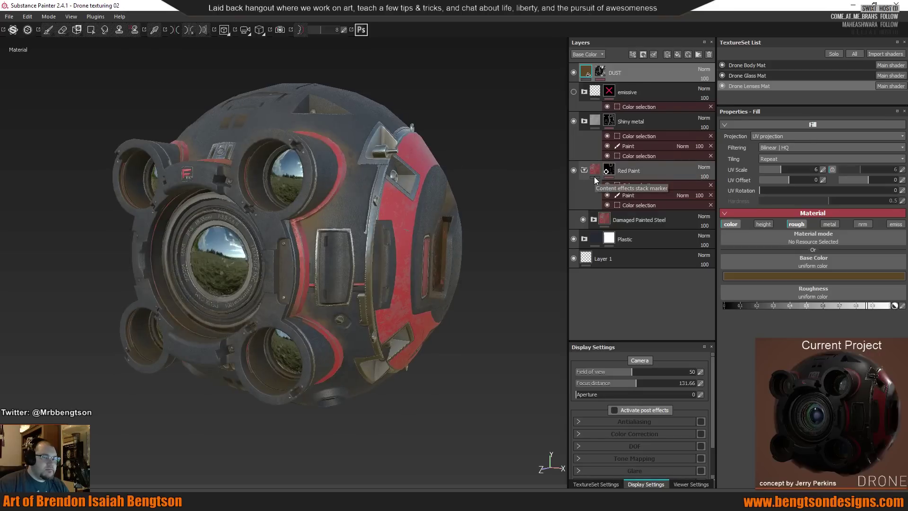
Review the mask options of the Red Paint layer in Drone Lenses Mat, including exporting the mask to a file.
{"action": "mouse_move", "coordinate": [610, 171]}
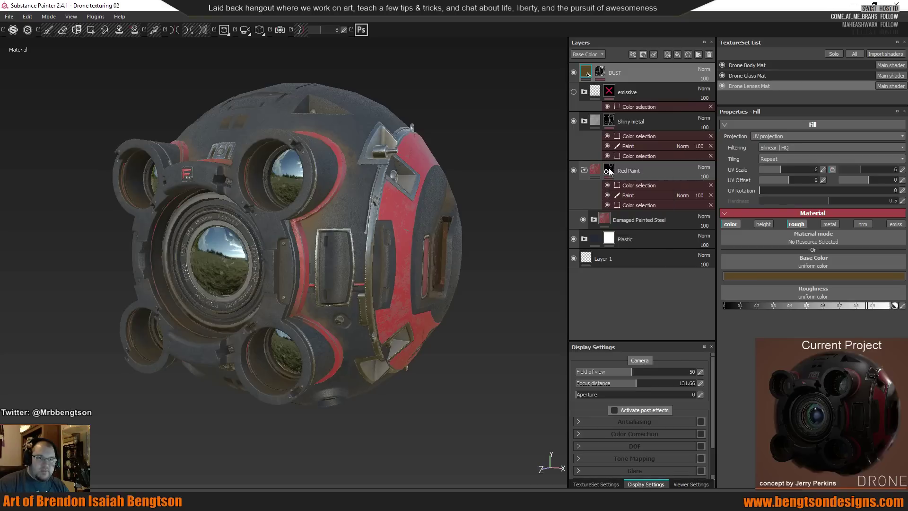
{"action": "right_click", "coordinate": [609, 172]}
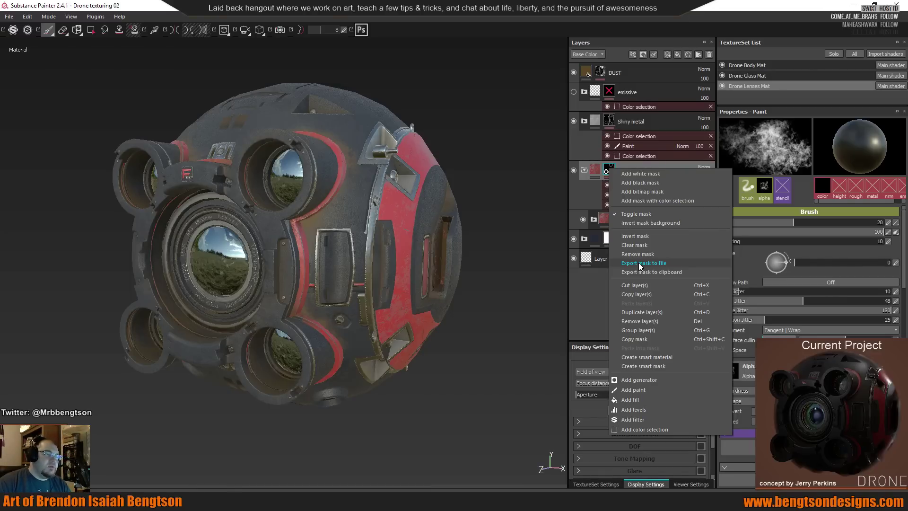
{"action": "left_click", "coordinate": [319, 194]}
{"action": "mouse_move", "coordinate": [319, 194]}
{"action": "left_mouse_down", "text": "alt"}
{"action": "mouse_move", "coordinate": [354, 238]}
{"action": "mouse_move", "coordinate": [331, 249]}
{"action": "mouse_move", "coordinate": [350, 251]}
{"action": "mouse_move", "coordinate": [339, 192]}
{"action": "left_mouse_up", "text": "alt"}
{"action": "middle_click_drag", "start_coordinate": [338, 191], "coordinate": [333, 208], "text": "alt"}
{"action": "right_click_drag", "start_coordinate": [307, 227], "coordinate": [285, 267], "text": "shift"}
{"action": "left_click_drag", "start_coordinate": [286, 266], "coordinate": [278, 238], "text": "alt"}
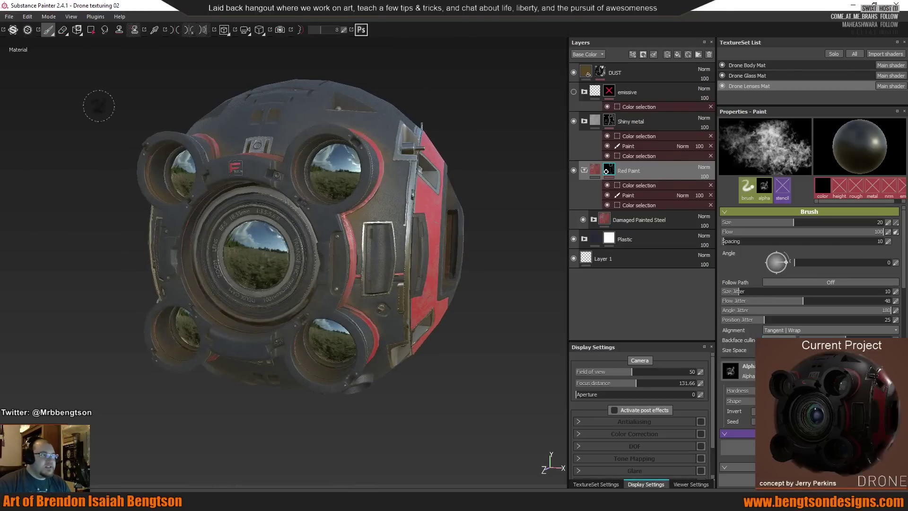
Review the texture export settings with Drone Glass Mat excluded, and close the export dialog without exporting.
{"action": "left_click", "coordinate": [13, 19]}
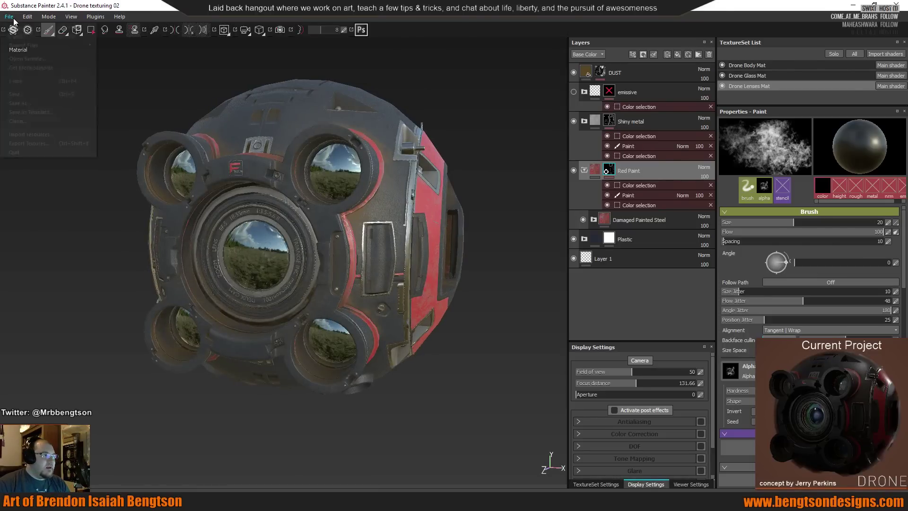
{"action": "left_click", "coordinate": [47, 143]}
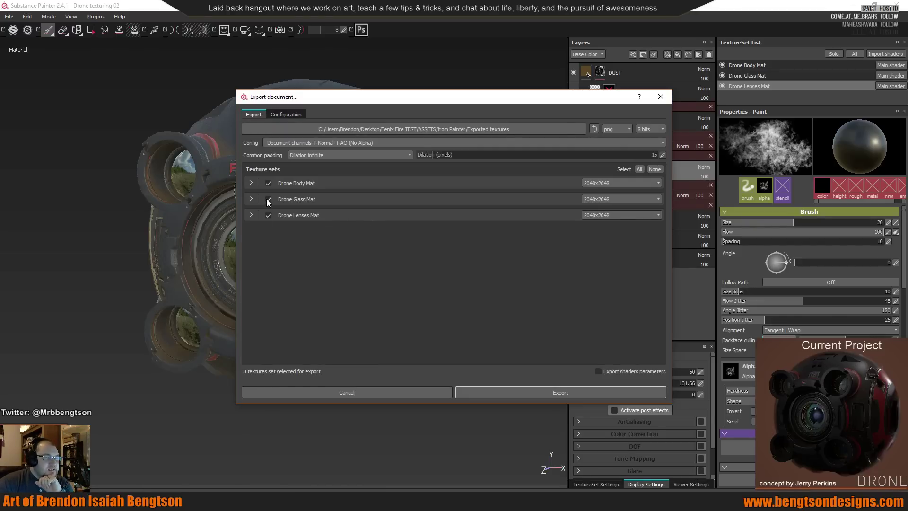
{"action": "left_click", "coordinate": [268, 200]}
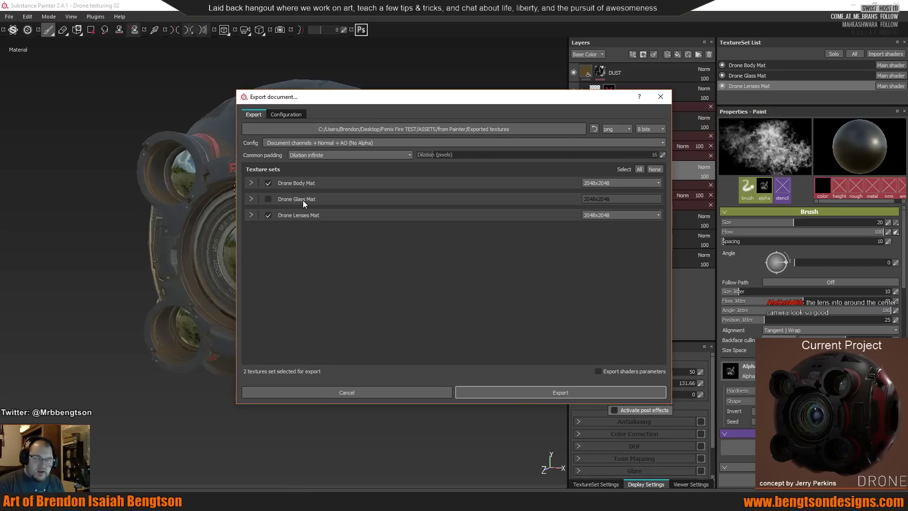
{"action": "left_click", "coordinate": [657, 100]}
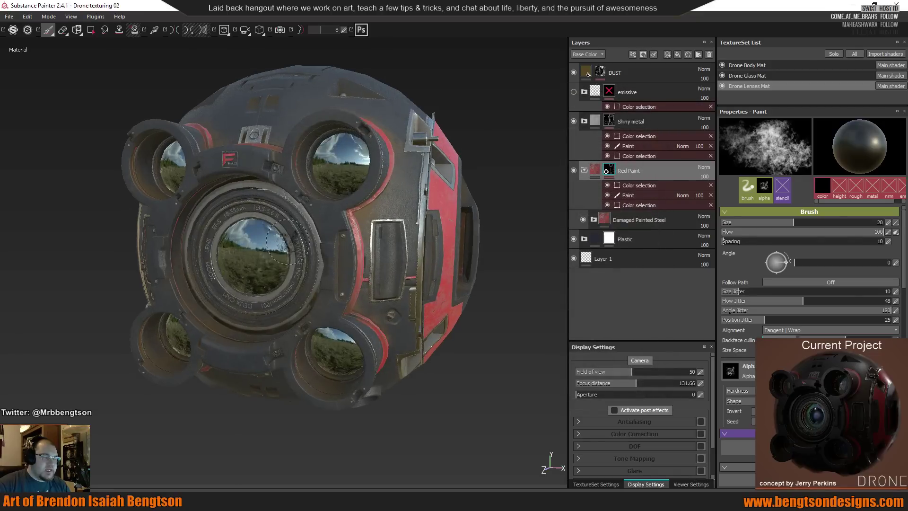
{"action": "left_click_drag", "start_coordinate": [286, 236], "coordinate": [282, 226], "text": "alt"}
{"action": "scroll", "coordinate": [283, 226], "scroll_direction": "up", "scroll_amount": 2}
{"action": "left_click_drag", "start_coordinate": [379, 229], "coordinate": [262, 260], "text": "alt"}
{"action": "left_click_drag", "start_coordinate": [347, 258], "coordinate": [321, 264], "text": "alt"}
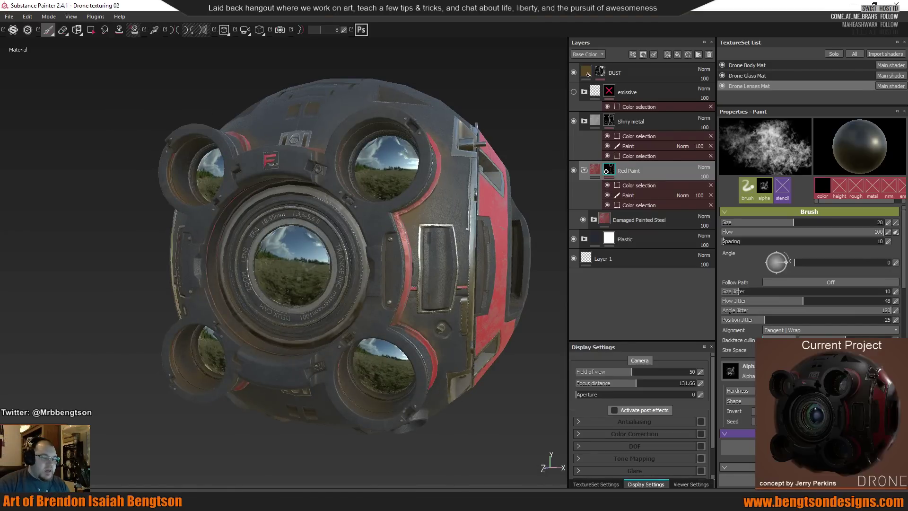
Switch to ZBrush and examine the high-poly drone's front housings, side panels and central lens lettering up close.
{"action": "key", "text": "alt+Tab"}
{"action": "left_click_drag", "start_coordinate": [570, 145], "coordinate": [594, 274], "text": "alt"}
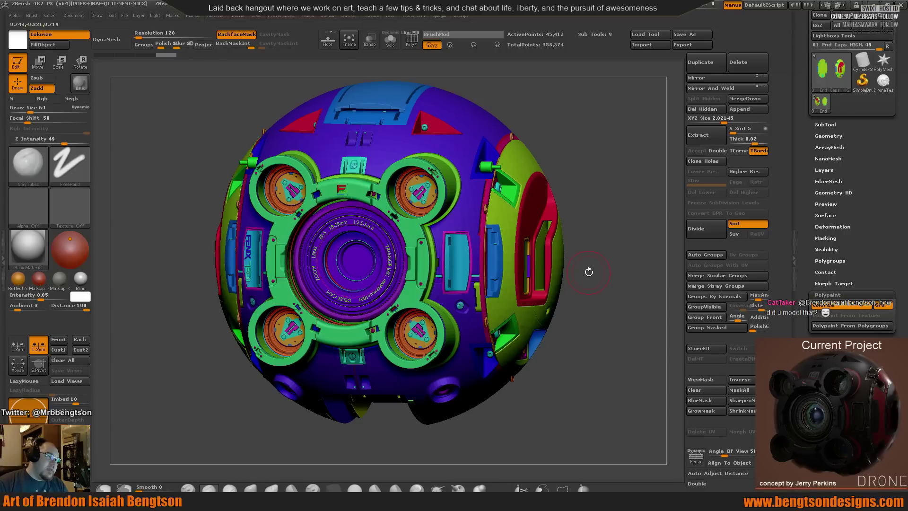
{"action": "left_click_drag", "start_coordinate": [585, 327], "coordinate": [558, 288], "text": "alt"}
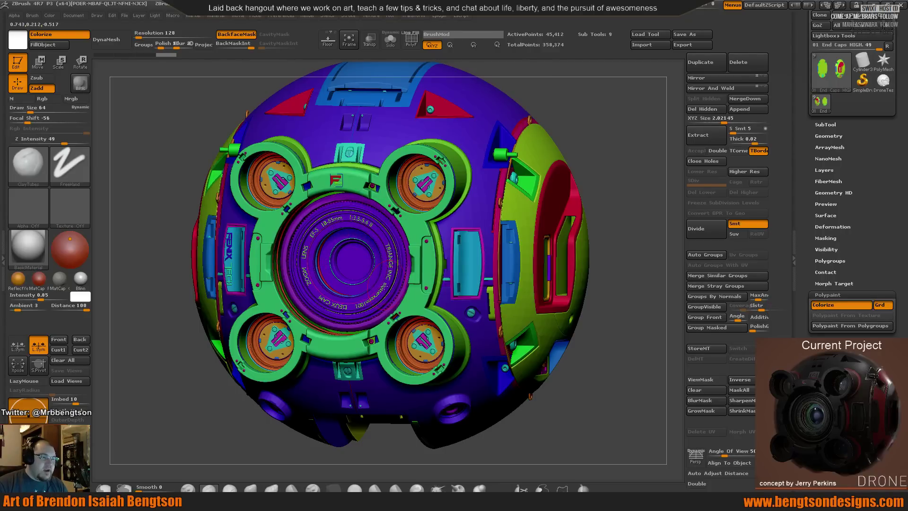
{"action": "scroll", "coordinate": [399, 265], "scroll_direction": "up", "scroll_amount": 5}
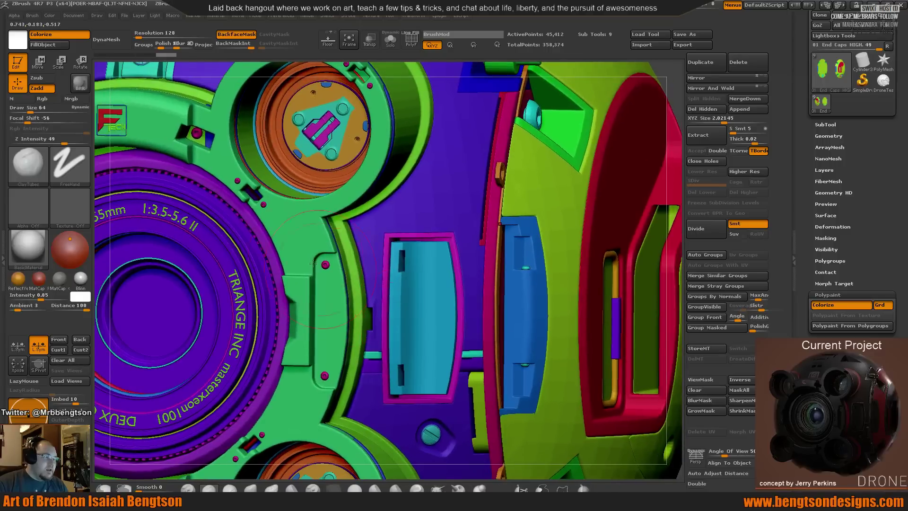
{"action": "scroll", "coordinate": [331, 249], "scroll_direction": "down", "scroll_amount": 1}
{"action": "left_click_drag", "start_coordinate": [330, 249], "coordinate": [370, 163], "text": "alt"}
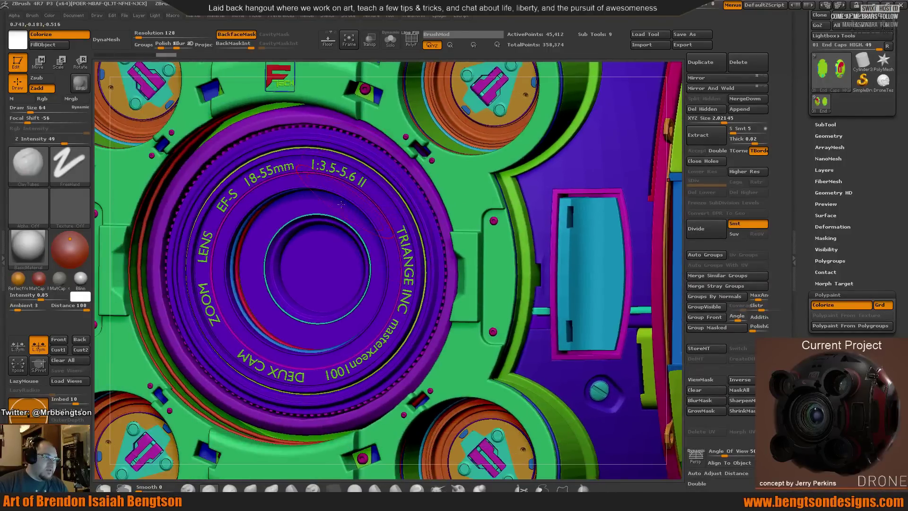
Examine the high-poly drone's whole front, side cap and underside hatch from several angles.
{"action": "scroll", "coordinate": [411, 205], "scroll_direction": "down", "scroll_amount": 5}
{"action": "left_click_drag", "start_coordinate": [410, 206], "coordinate": [428, 231]}
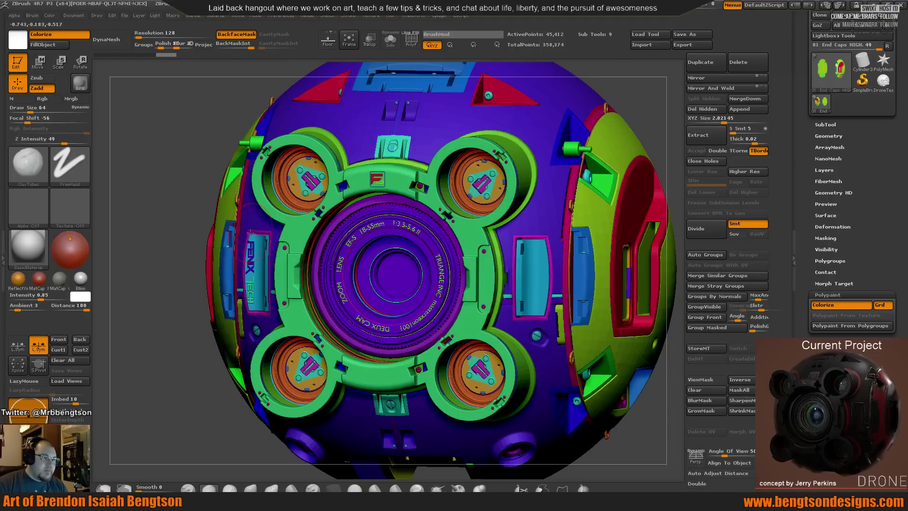
{"action": "left_click_drag", "start_coordinate": [262, 273], "coordinate": [411, 267]}
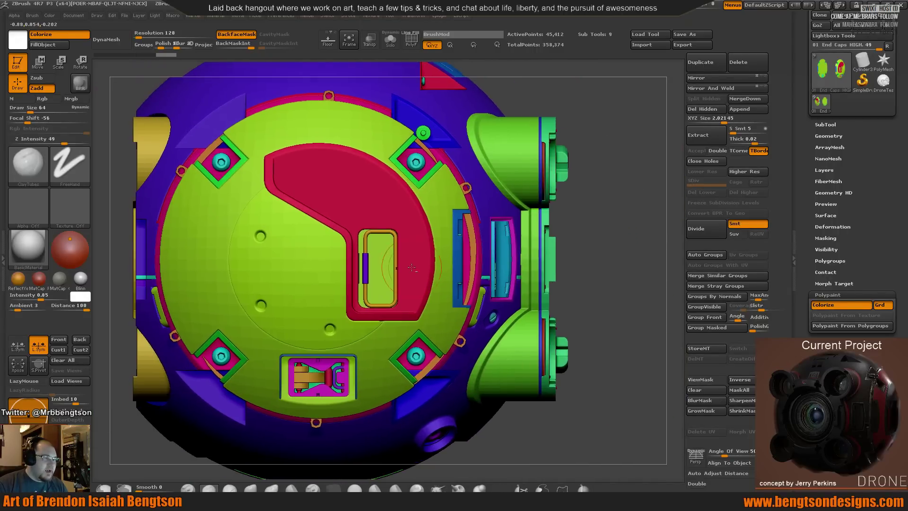
{"action": "left_click_drag", "start_coordinate": [297, 274], "coordinate": [227, 270]}
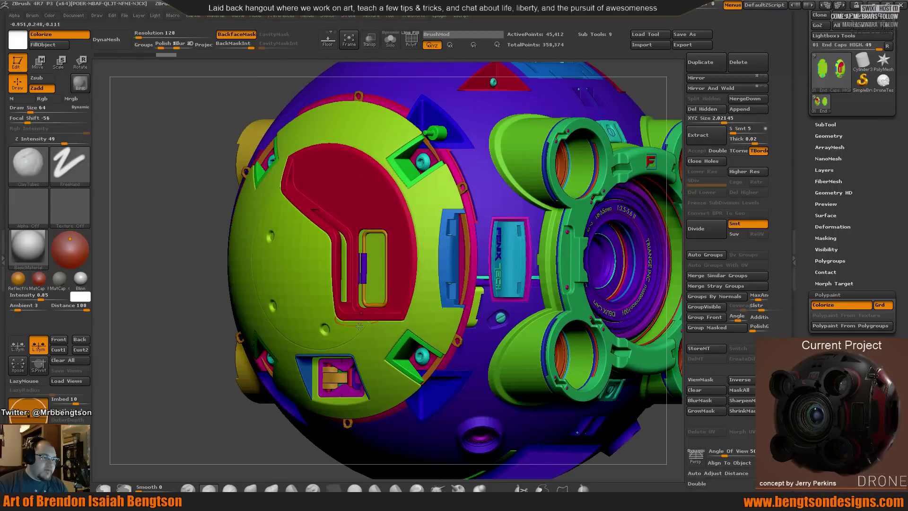
{"action": "right_click_drag", "start_coordinate": [344, 283], "coordinate": [381, 156], "text": "ctrl"}
{"action": "right_click_drag", "start_coordinate": [520, 317], "coordinate": [544, 357]}
{"action": "right_click_drag", "start_coordinate": [419, 384], "coordinate": [364, 314]}
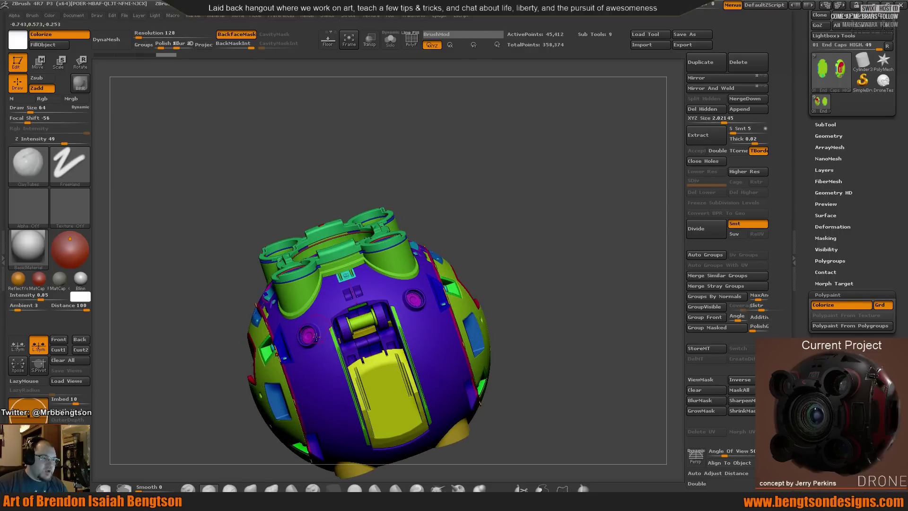
Switch to Substance Painter and examine the textured drone's underside hatch, lower corner details and overall front.
{"action": "key", "text": "alt+Tab"}
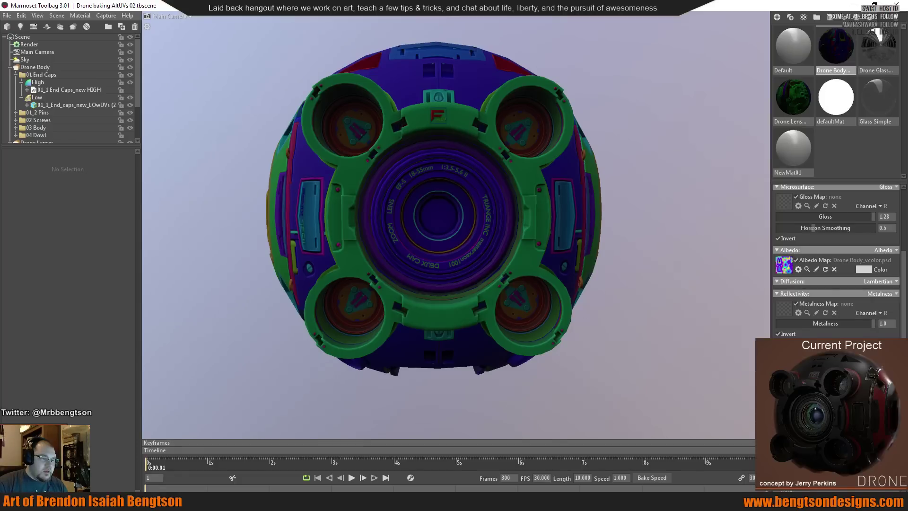
{"action": "key", "text": "alt+Tab"}
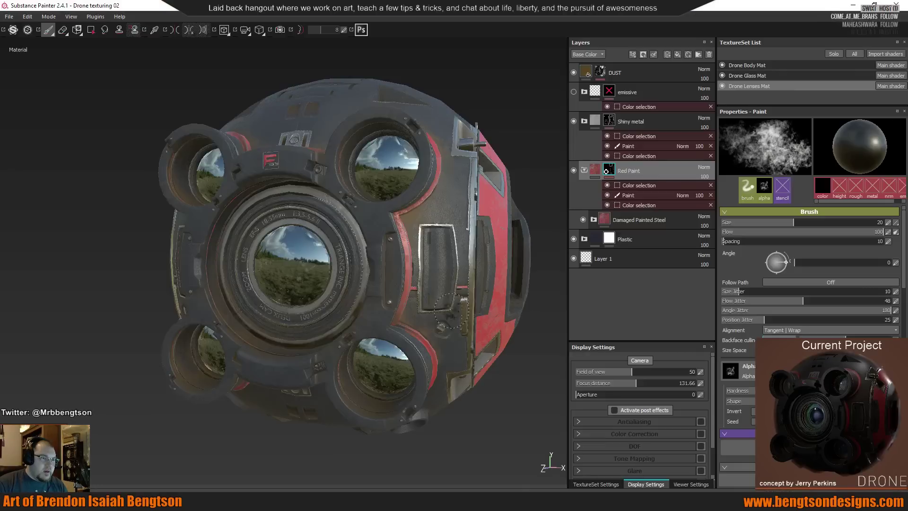
{"action": "right_click", "coordinate": [502, 412]}
{"action": "key", "text": "Escape"}
{"action": "mouse_move", "coordinate": [481, 422]}
{"action": "left_mouse_down", "text": "alt"}
{"action": "mouse_move", "coordinate": [440, 350]}
{"action": "mouse_move", "coordinate": [310, 266]}
{"action": "mouse_move", "coordinate": [334, 340]}
{"action": "mouse_move", "coordinate": [352, 328]}
{"action": "mouse_move", "coordinate": [426, 317]}
{"action": "mouse_move", "coordinate": [404, 316]}
{"action": "left_mouse_up", "text": "alt"}
{"action": "right_click_drag", "start_coordinate": [405, 315], "coordinate": [374, 317], "text": "shift"}
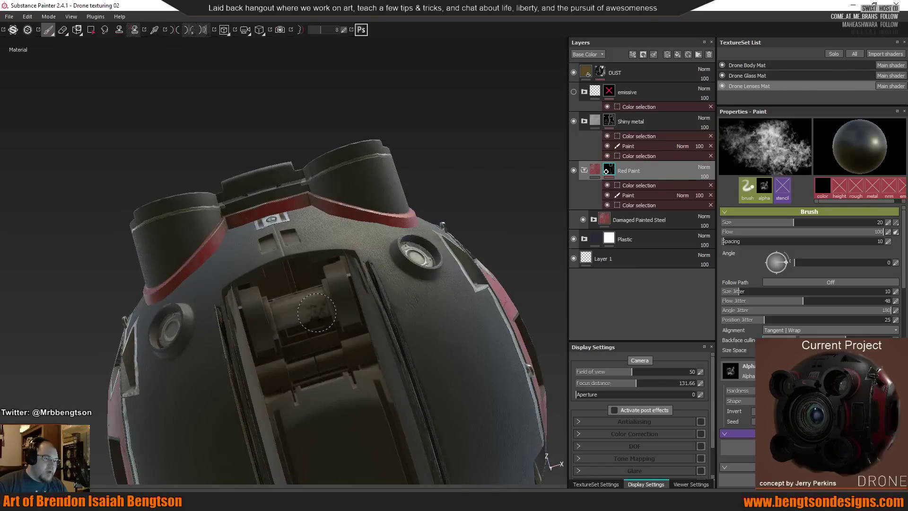
{"action": "left_click_drag", "start_coordinate": [422, 130], "coordinate": [494, 313], "text": "alt"}
{"action": "scroll", "coordinate": [369, 369], "scroll_direction": "down", "scroll_amount": 6}
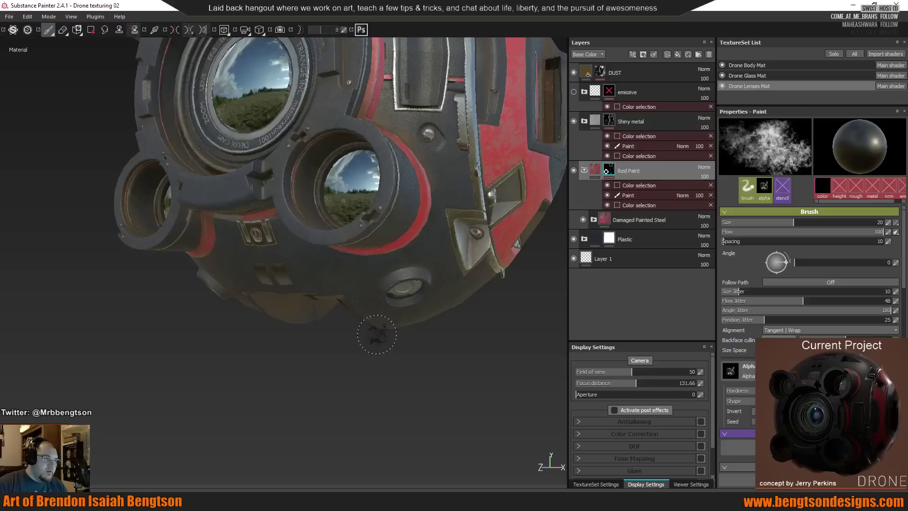
{"action": "mouse_move", "coordinate": [350, 365]}
{"action": "left_mouse_down", "text": "alt"}
{"action": "mouse_move", "coordinate": [290, 318]}
{"action": "mouse_move", "coordinate": [289, 334]}
{"action": "left_mouse_up", "text": "alt"}
{"action": "left_click_drag", "start_coordinate": [333, 361], "coordinate": [331, 346], "text": "alt"}
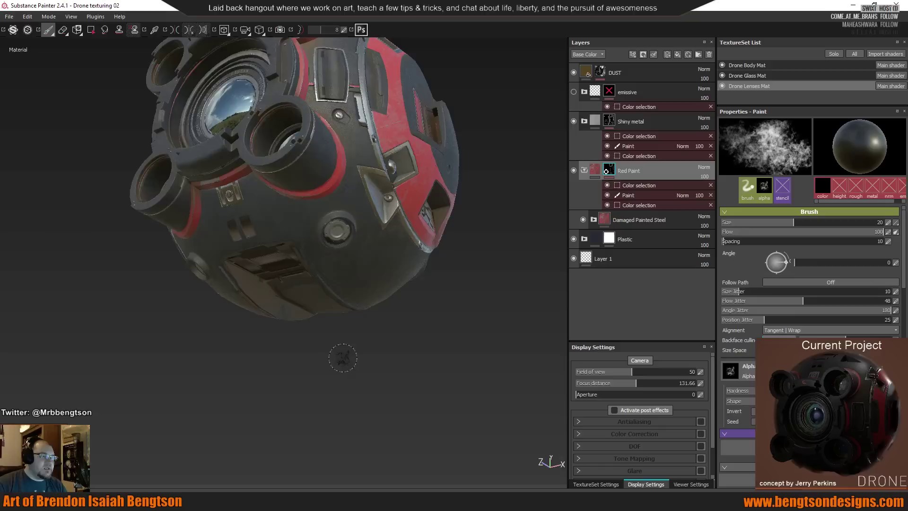
{"action": "scroll", "coordinate": [330, 345], "scroll_direction": "down", "scroll_amount": 2}
{"action": "mouse_move", "coordinate": [318, 310]}
{"action": "left_mouse_down", "text": "alt"}
{"action": "mouse_move", "coordinate": [325, 326]}
{"action": "mouse_move", "coordinate": [387, 346]}
{"action": "mouse_move", "coordinate": [368, 349]}
{"action": "mouse_move", "coordinate": [360, 334]}
{"action": "mouse_move", "coordinate": [407, 277]}
{"action": "left_mouse_up", "text": "alt"}
{"action": "scroll", "coordinate": [360, 333], "scroll_direction": "up", "scroll_amount": 2}
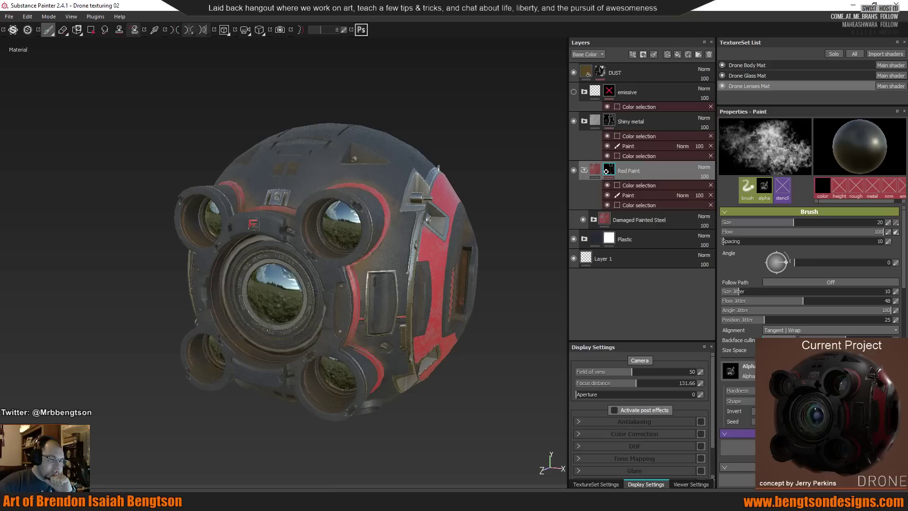
Review the list of textures exported for Drone Body Mat, and close the export dialog without exporting.
{"action": "mouse_move", "coordinate": [498, 501]}
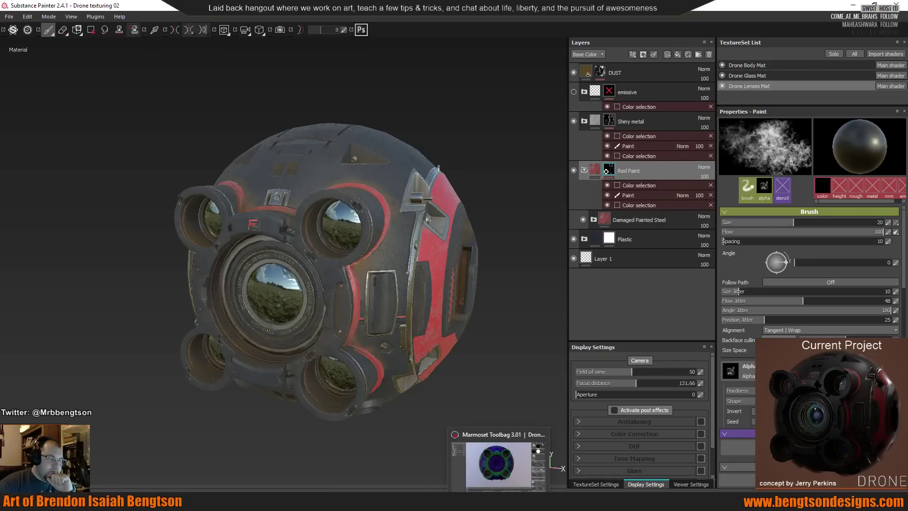
{"action": "left_click", "coordinate": [9, 17]}
{"action": "left_click", "coordinate": [28, 145]}
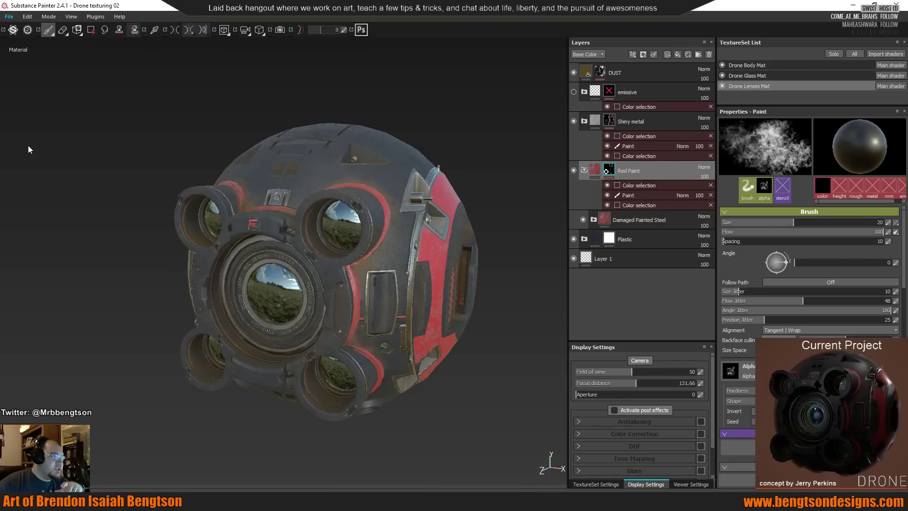
{"action": "left_click", "coordinate": [268, 199]}
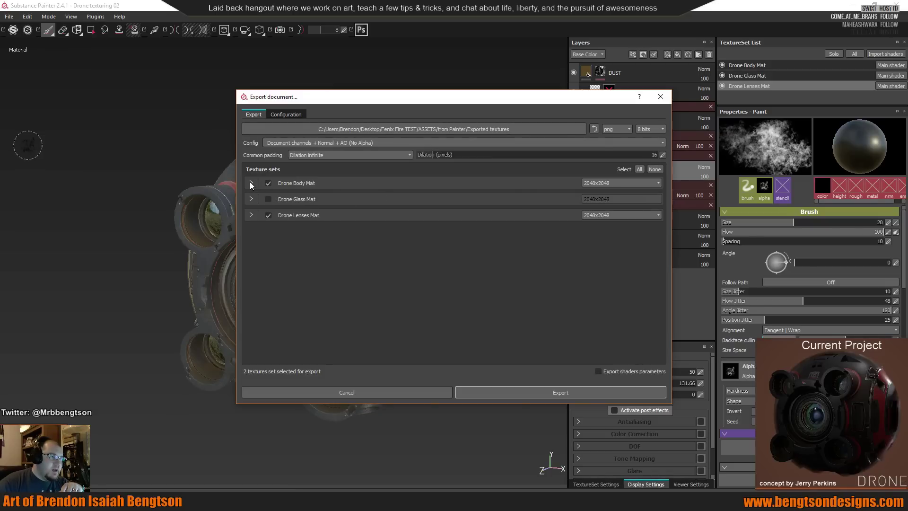
{"action": "left_click", "coordinate": [251, 183]}
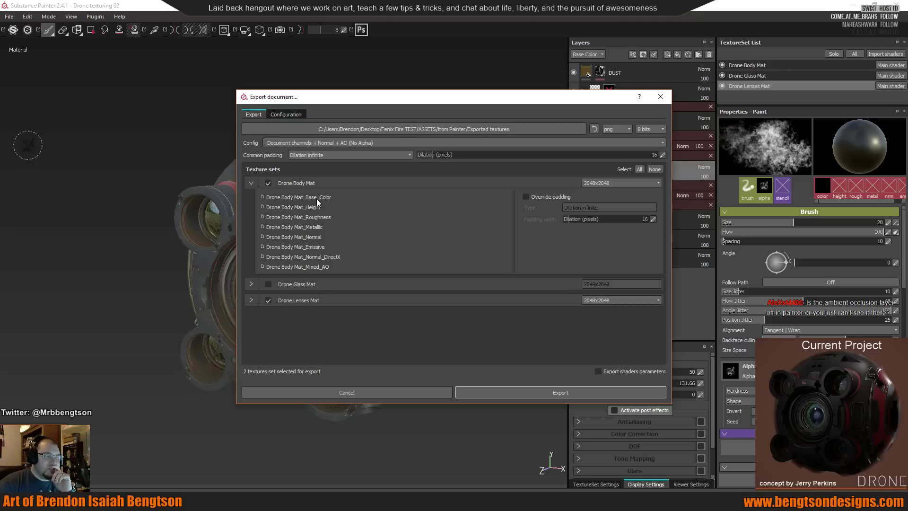
{"action": "left_click", "coordinate": [660, 97]}
Switch to the Drone Body Mat texture set and add a new paint layer above the DUST layer.
{"action": "left_click_drag", "start_coordinate": [445, 184], "coordinate": [379, 125], "text": "alt"}
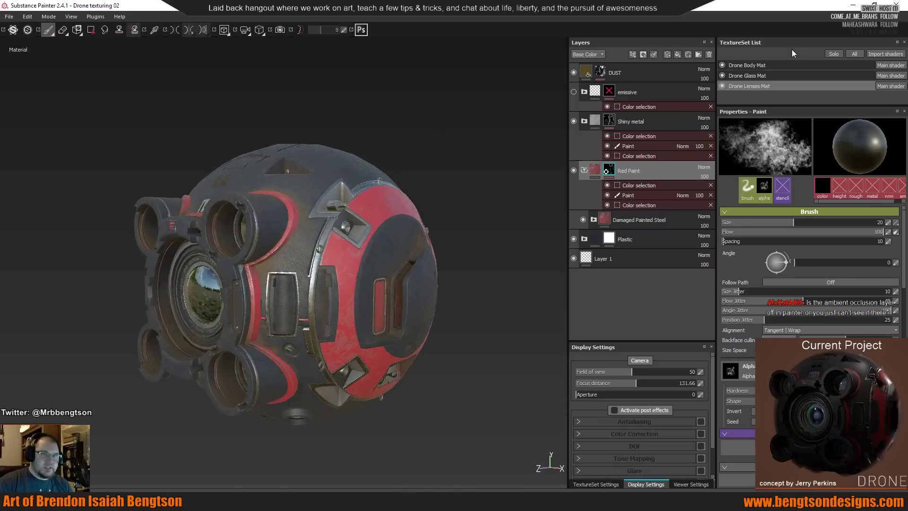
{"action": "left_click", "coordinate": [762, 66]}
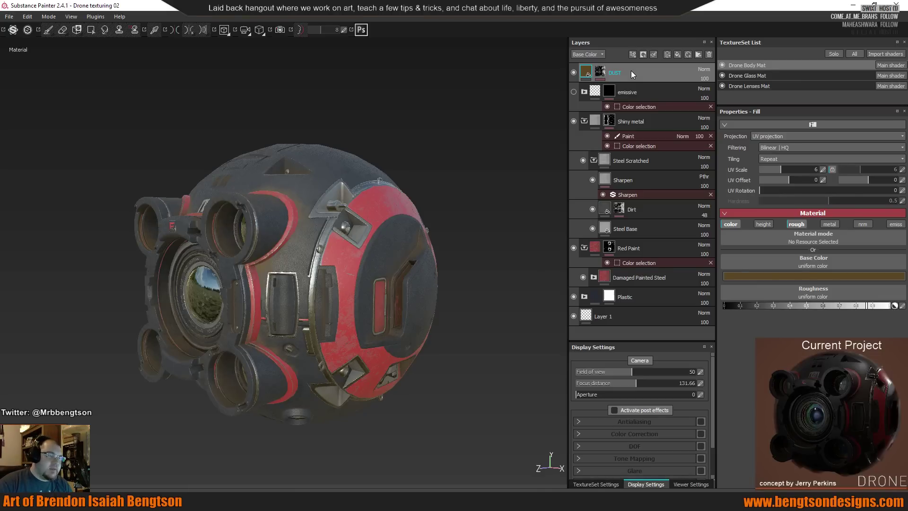
{"action": "left_click_drag", "start_coordinate": [449, 151], "coordinate": [460, 168], "text": "alt"}
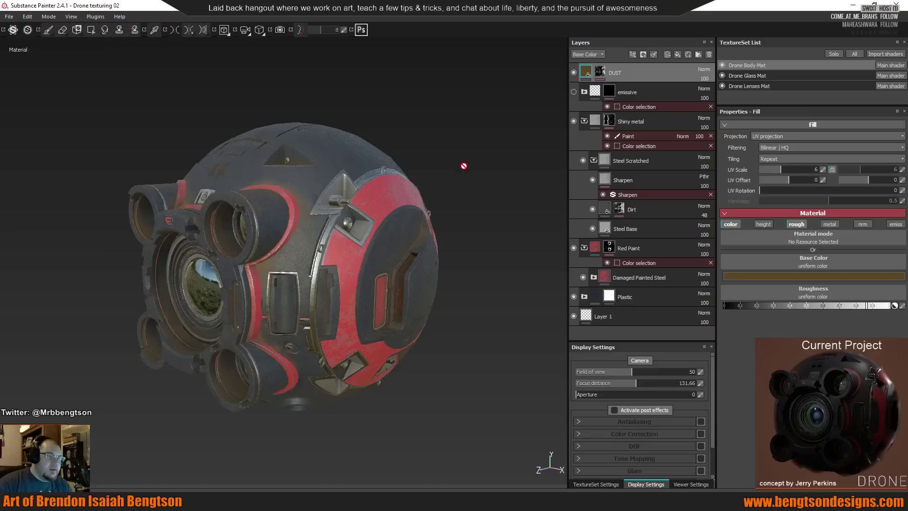
{"action": "left_click", "coordinate": [666, 55]}
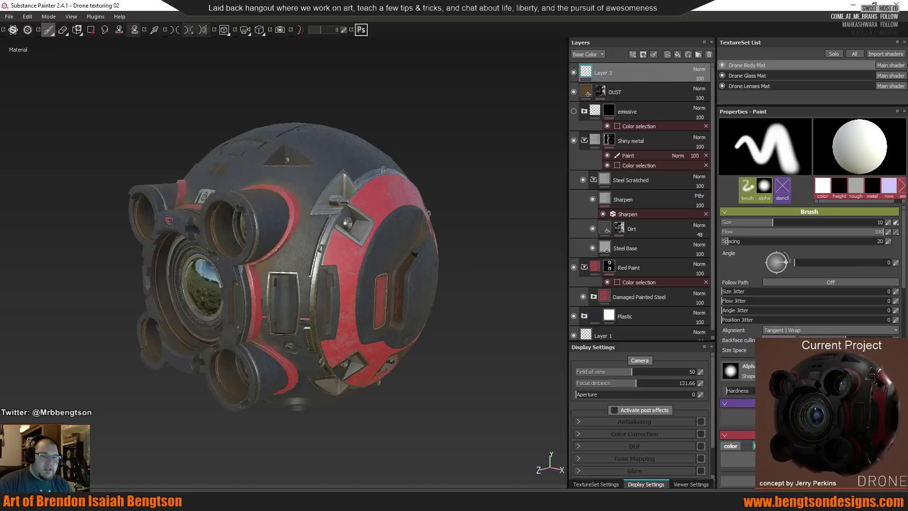
Dock the shelf above the viewport, list the project textures and load Drone Body_ao as the brush's base color.
{"action": "scroll", "coordinate": [738, 378], "scroll_direction": "down", "scroll_amount": 3}
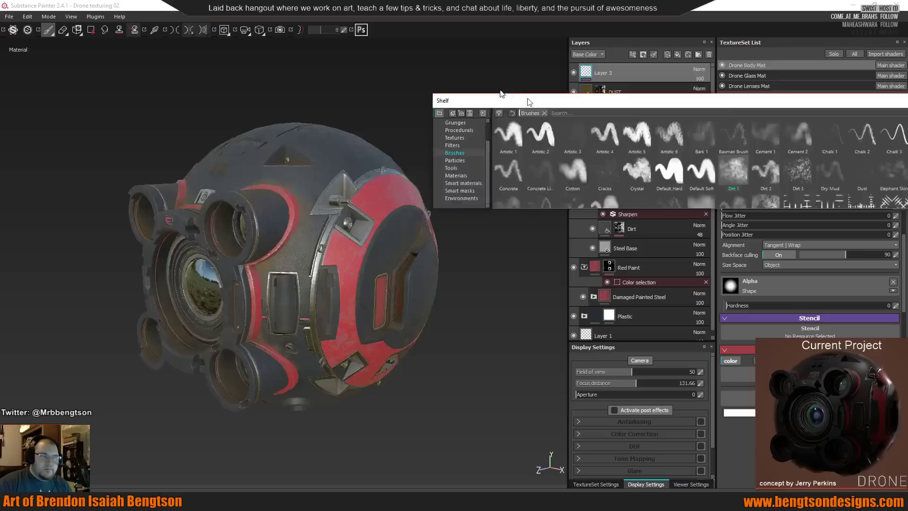
{"action": "left_click_drag", "start_coordinate": [492, 114], "coordinate": [356, 25]}
{"action": "scroll", "coordinate": [24, 71], "scroll_direction": "up", "scroll_amount": 1}
{"action": "left_click", "coordinate": [20, 70]}
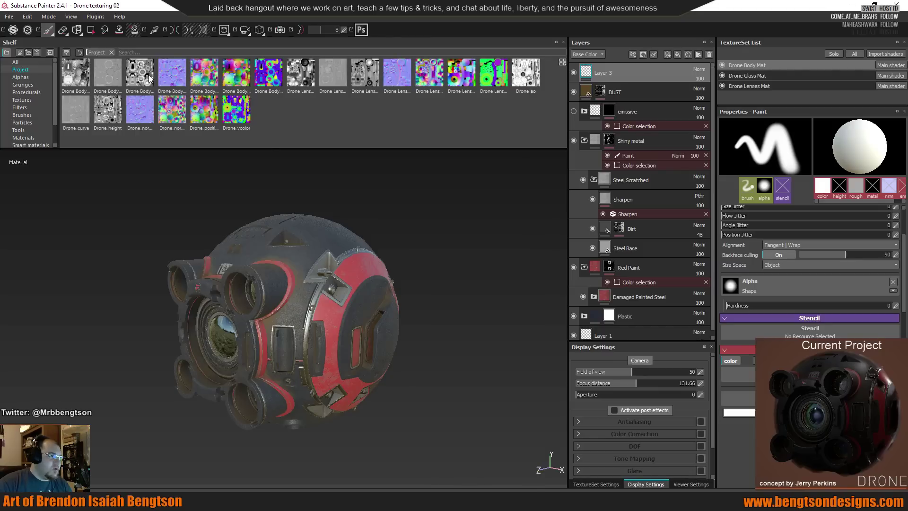
{"action": "mouse_move", "coordinate": [74, 76]}
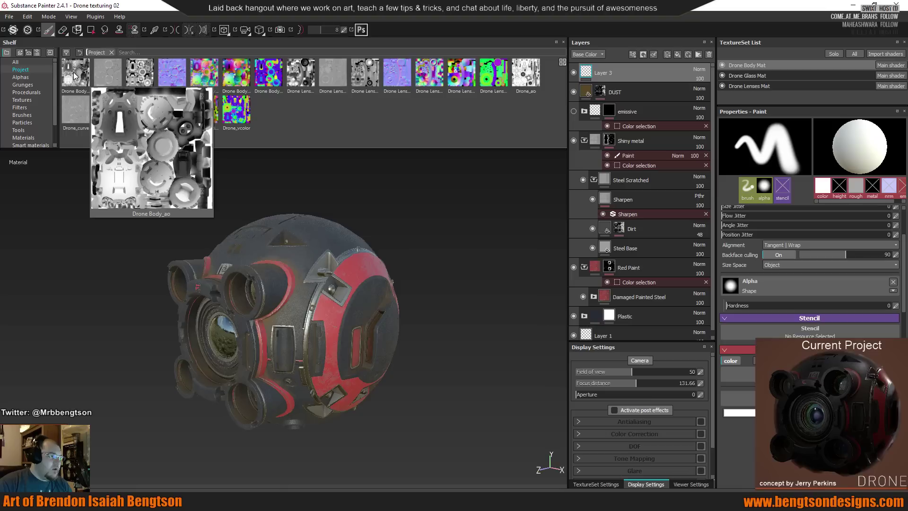
{"action": "left_click_drag", "start_coordinate": [74, 75], "coordinate": [738, 406]}
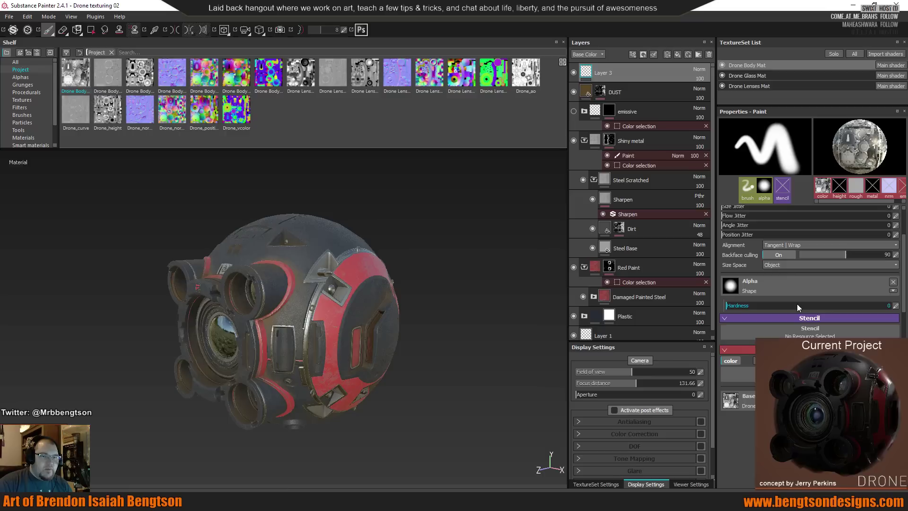
Add a fill effect to the new layer and disable its height, rough, metal, nrm and emiss channels, leaving only color.
{"action": "scroll", "coordinate": [798, 310], "scroll_direction": "up", "scroll_amount": 3}
{"action": "scroll", "coordinate": [807, 280], "scroll_direction": "down", "scroll_amount": 4}
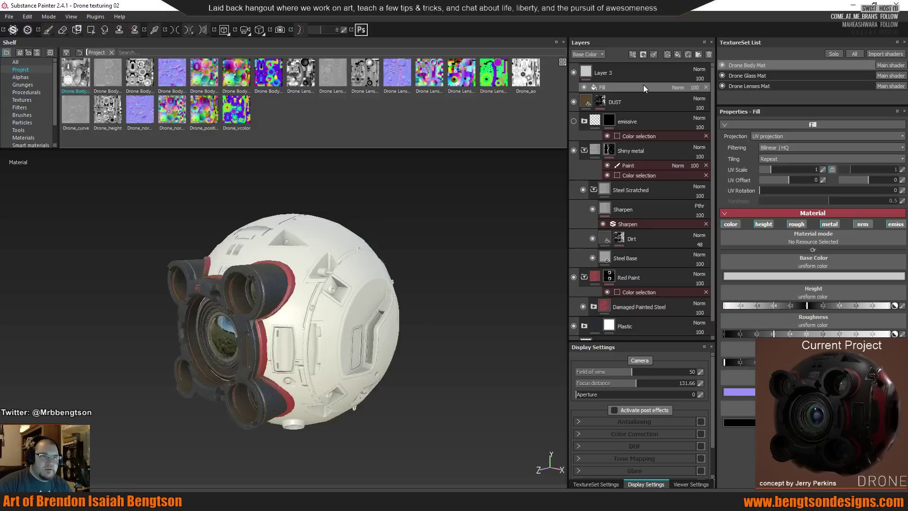
{"action": "left_click", "coordinate": [763, 224]}
{"action": "left_click", "coordinate": [796, 224]}
{"action": "left_click", "coordinate": [830, 225]}
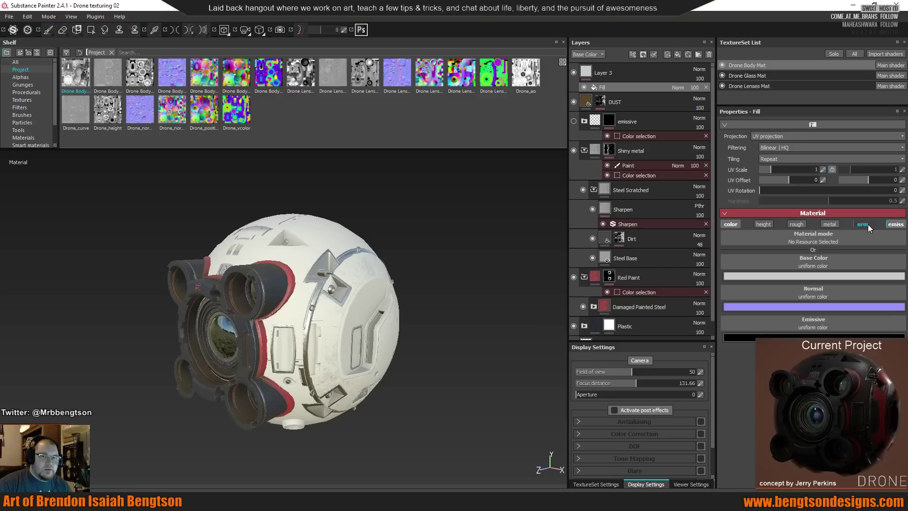
{"action": "left_click", "coordinate": [863, 224]}
{"action": "left_click", "coordinate": [895, 224]}
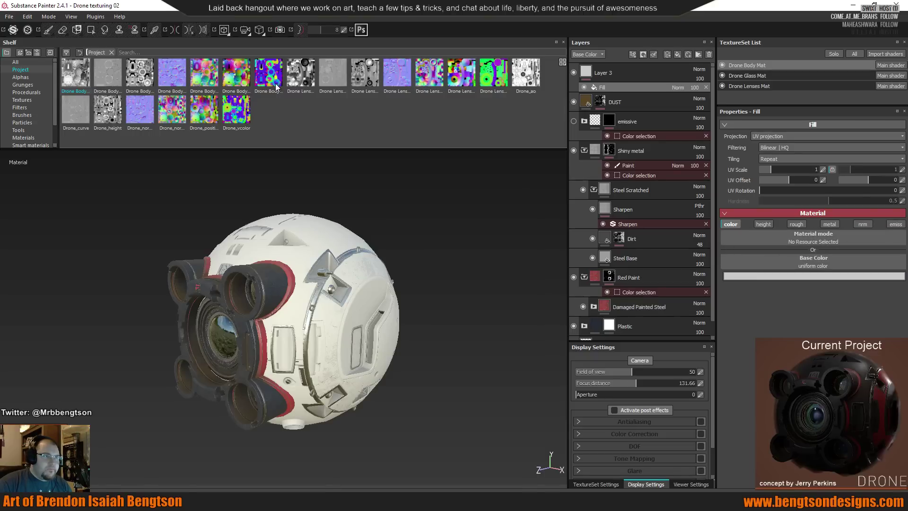
Assign Drone Body_ao as the fill's base color and set the layer's blending mode to Multiply.
{"action": "left_click_drag", "start_coordinate": [80, 72], "coordinate": [785, 263]}
{"action": "scroll", "coordinate": [435, 337], "scroll_direction": "up", "scroll_amount": 5}
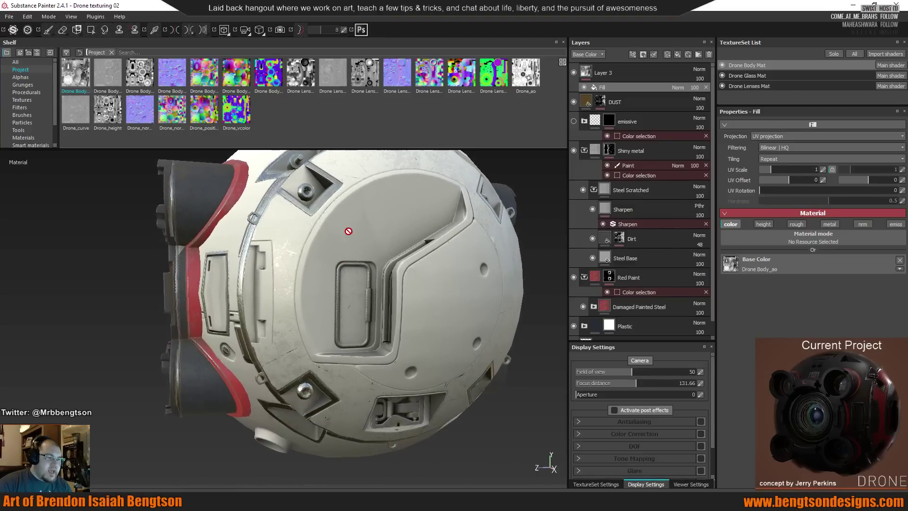
{"action": "left_click_drag", "start_coordinate": [348, 231], "coordinate": [401, 232], "text": "alt"}
{"action": "left_click", "coordinate": [700, 69]}
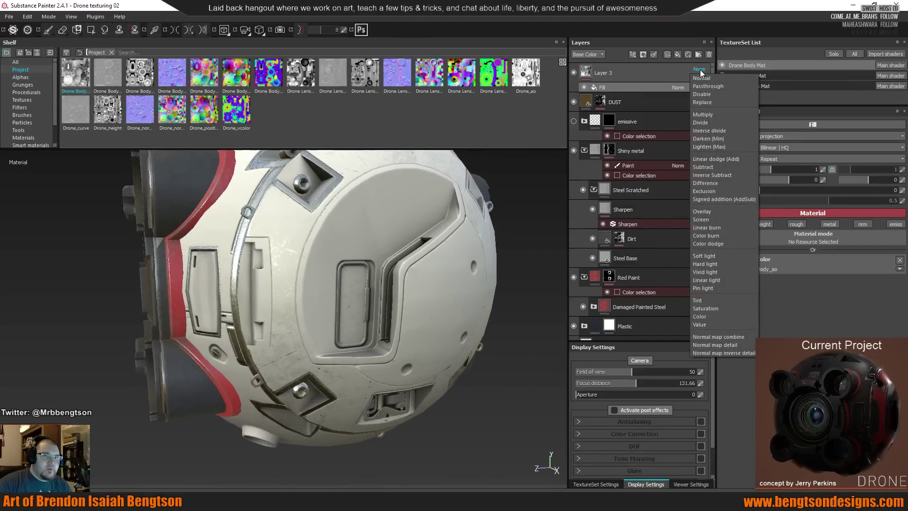
{"action": "left_click", "coordinate": [706, 118]}
{"action": "left_click_drag", "start_coordinate": [542, 277], "coordinate": [508, 208], "text": "alt"}
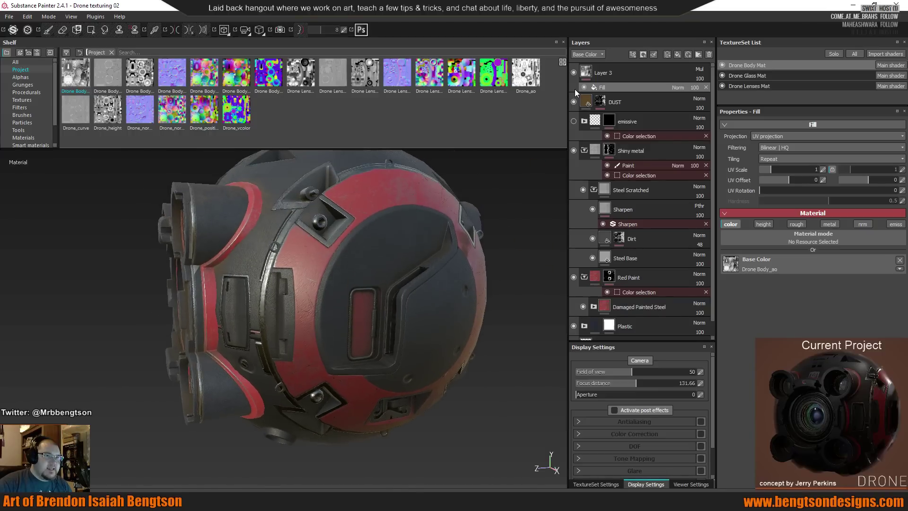
Compare the drone's side cap with the ambient occlusion layer hidden and shown.
{"action": "left_click", "coordinate": [574, 72]}
{"action": "left_click", "coordinate": [573, 72]}
{"action": "left_click", "coordinate": [573, 73]}
{"action": "left_click", "coordinate": [574, 73]}
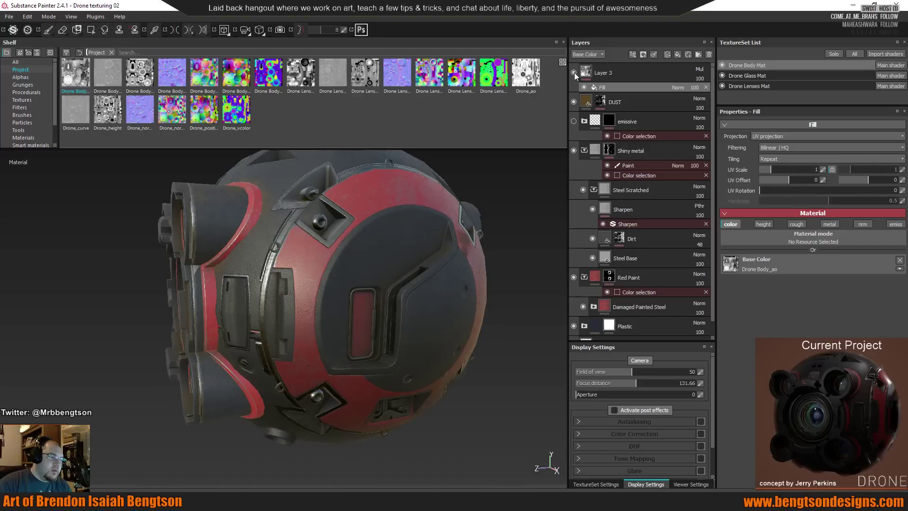
{"action": "left_click", "coordinate": [573, 72]}
{"action": "left_click", "coordinate": [574, 73]}
Set the ambient occlusion layer's opacity to 34.
{"action": "mouse_move", "coordinate": [431, 282]}
{"action": "left_mouse_down", "text": "alt"}
{"action": "mouse_move", "coordinate": [453, 251]}
{"action": "mouse_move", "coordinate": [440, 200]}
{"action": "mouse_move", "coordinate": [429, 281]}
{"action": "mouse_move", "coordinate": [446, 276]}
{"action": "left_mouse_up", "text": "alt"}
{"action": "mouse_move", "coordinate": [700, 86]}
{"action": "left_click_drag", "start_coordinate": [700, 87], "coordinate": [702, 96]}
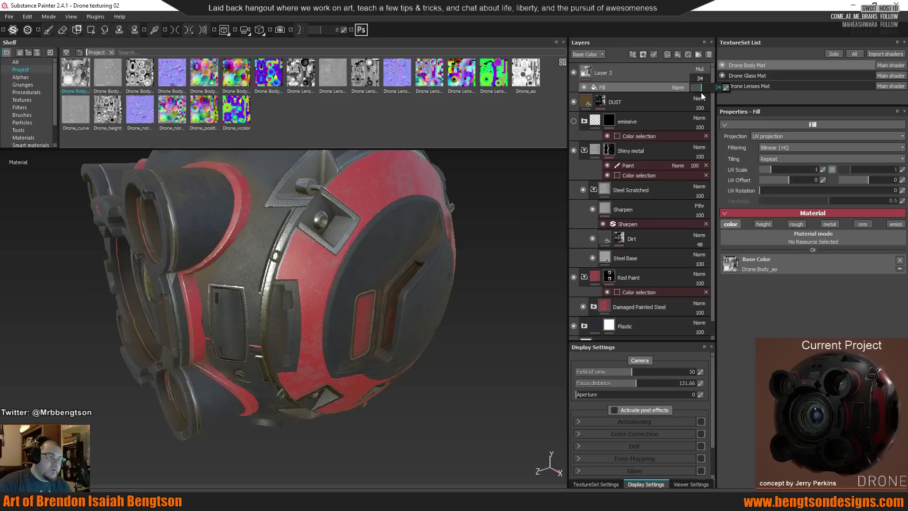
Examine the drone from the front and side, comparing it with and without the softened ambient occlusion layer.
{"action": "left_click_drag", "start_coordinate": [500, 304], "coordinate": [527, 165], "text": "alt"}
{"action": "mouse_move", "coordinate": [377, 193]}
{"action": "left_mouse_down", "text": "alt"}
{"action": "mouse_move", "coordinate": [395, 256]}
{"action": "mouse_move", "coordinate": [441, 303]}
{"action": "mouse_move", "coordinate": [335, 274]}
{"action": "mouse_move", "coordinate": [421, 286]}
{"action": "mouse_move", "coordinate": [411, 301]}
{"action": "mouse_move", "coordinate": [467, 288]}
{"action": "mouse_move", "coordinate": [374, 283]}
{"action": "mouse_move", "coordinate": [393, 294]}
{"action": "left_mouse_up", "text": "alt"}
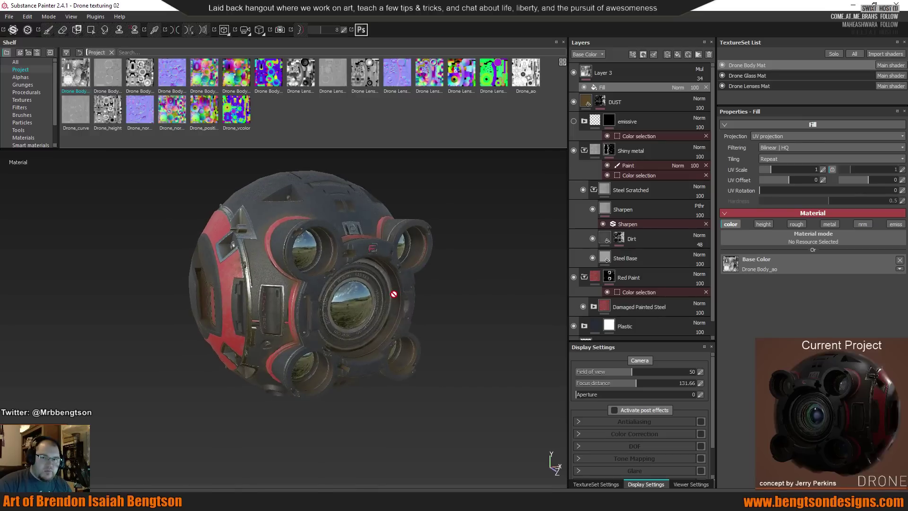
{"action": "right_click_drag", "start_coordinate": [399, 306], "coordinate": [420, 333], "text": "alt"}
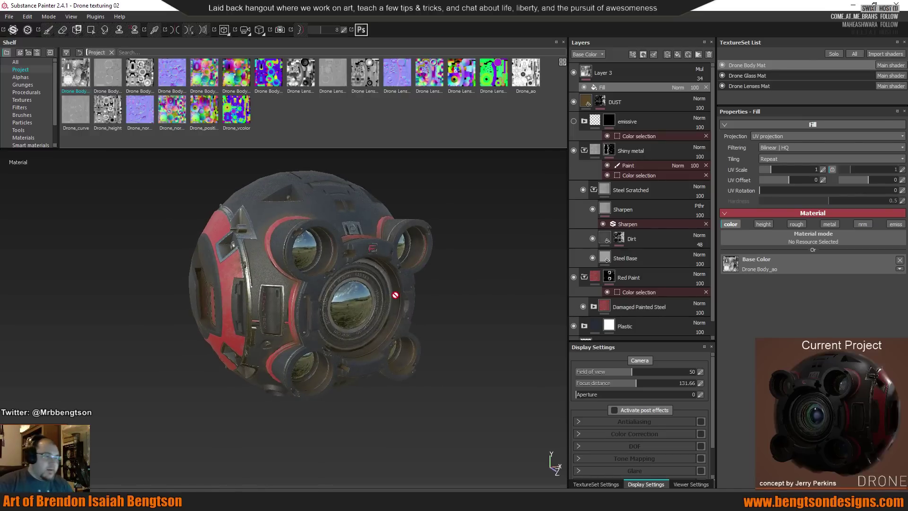
{"action": "left_click_drag", "start_coordinate": [420, 333], "coordinate": [311, 291], "text": "alt"}
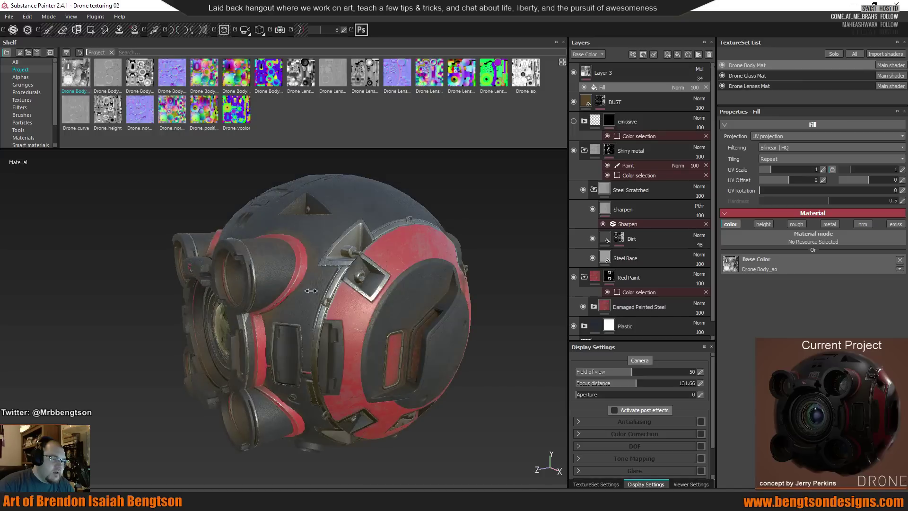
{"action": "left_click", "coordinate": [573, 72]}
{"action": "left_click", "coordinate": [572, 73]}
{"action": "left_click", "coordinate": [572, 73]}
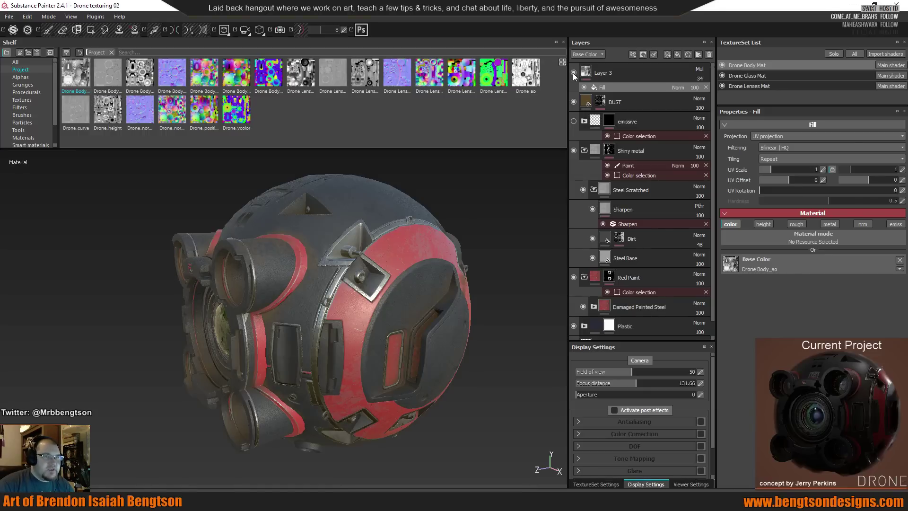
Set the ambient occlusion layer's opacity back to 100 and check the effect on the drone's side cap.
{"action": "left_click", "coordinate": [700, 79]}
{"action": "left_click_drag", "start_coordinate": [701, 85], "coordinate": [710, 92]}
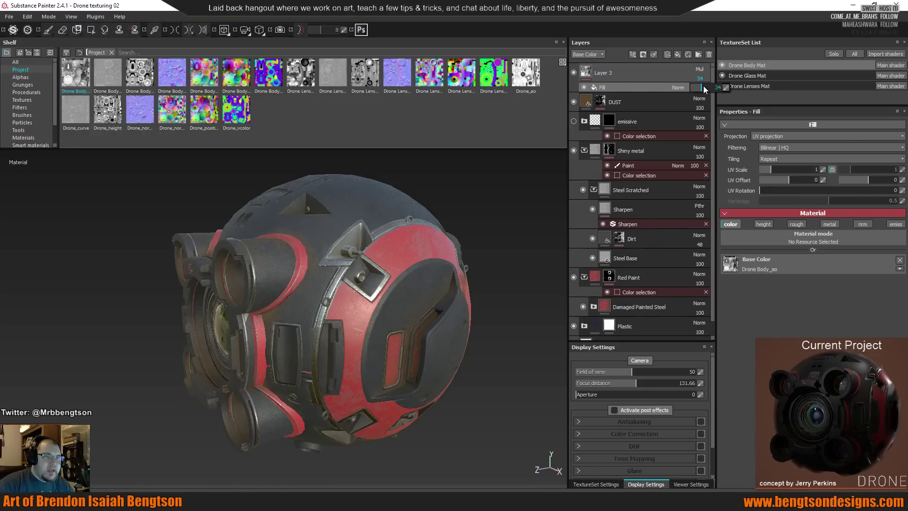
{"action": "mouse_move", "coordinate": [480, 258]}
{"action": "left_mouse_down", "text": "alt"}
{"action": "mouse_move", "coordinate": [469, 249]}
{"action": "mouse_move", "coordinate": [488, 192]}
{"action": "mouse_move", "coordinate": [392, 241]}
{"action": "left_mouse_up", "text": "alt"}
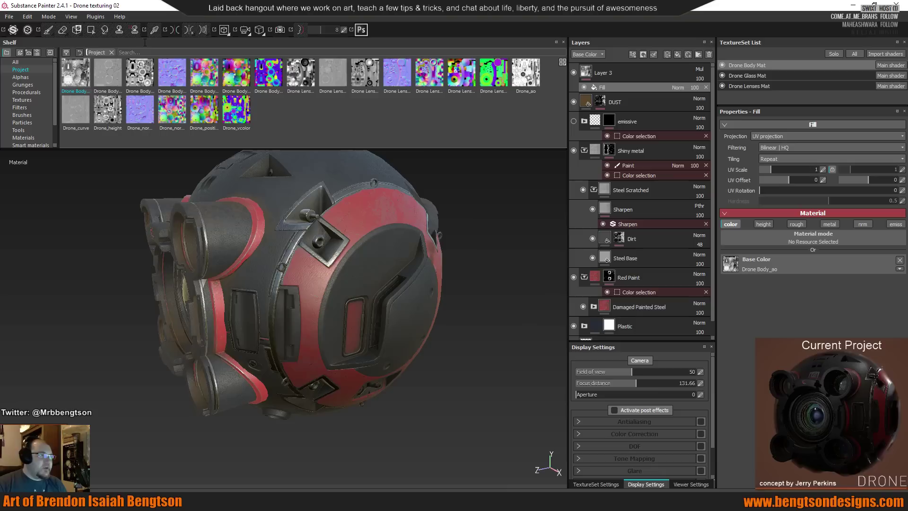
Review the texture export settings, including the maps listed for Drone Lenses Mat and Drone Body Mat, and cancel without exporting.
{"action": "left_click", "coordinate": [8, 17]}
{"action": "left_click", "coordinate": [21, 143]}
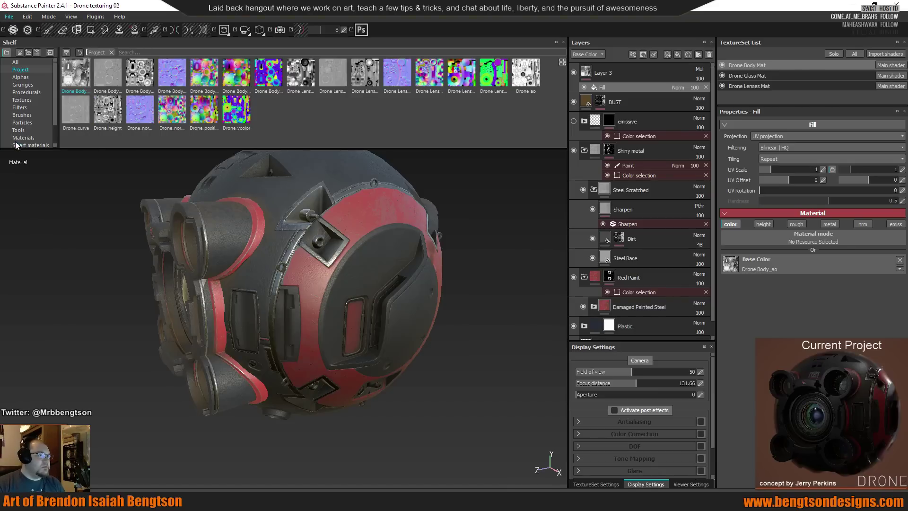
{"action": "left_click", "coordinate": [251, 215]}
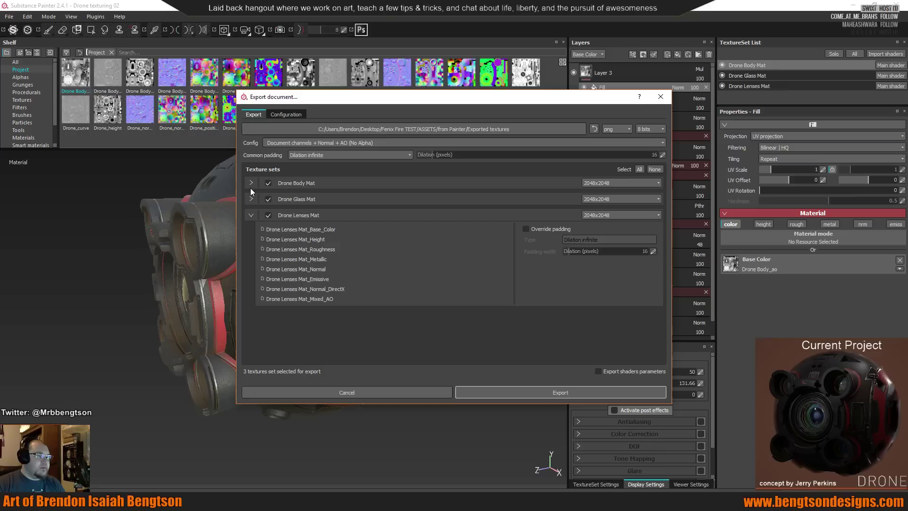
{"action": "left_click", "coordinate": [251, 183]}
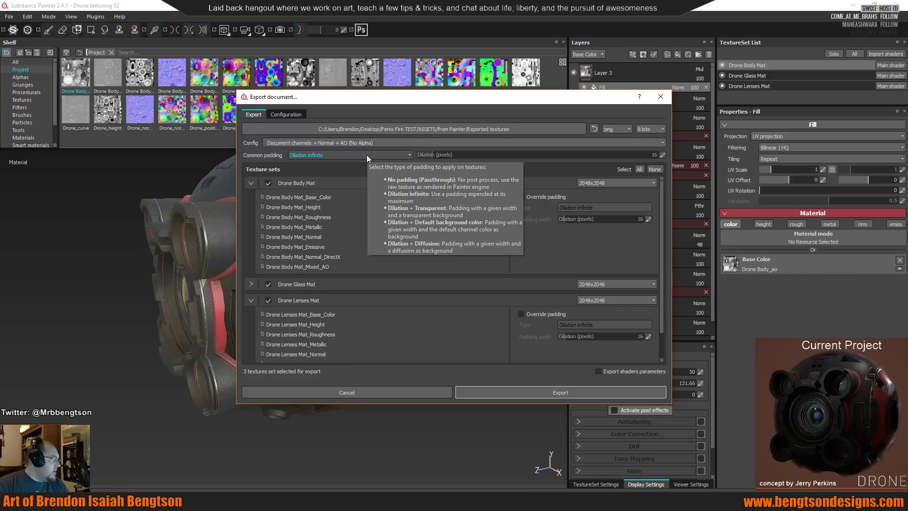
{"action": "left_click", "coordinate": [427, 392]}
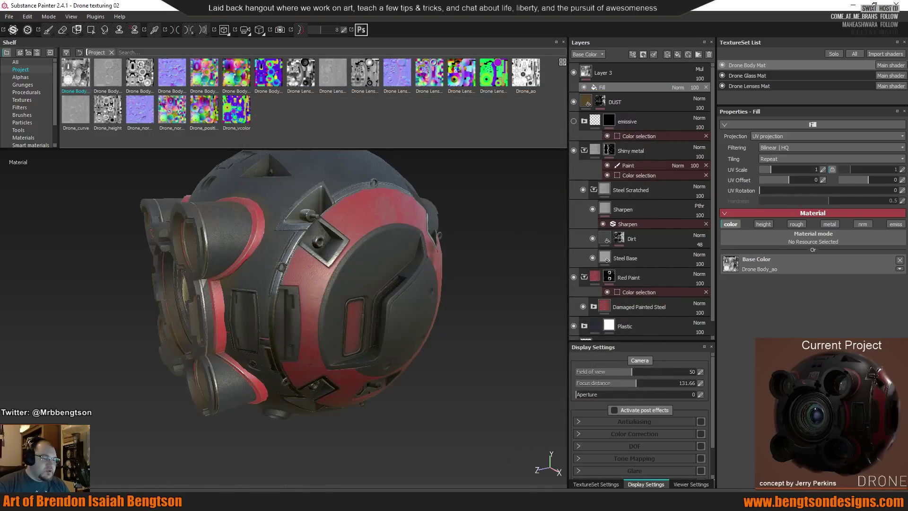
Switch to Marmoset Toolbag and open the recent scene Drone Rendering 01.tbscene without saving the current scene.
{"action": "key", "text": "alt+Tab"}
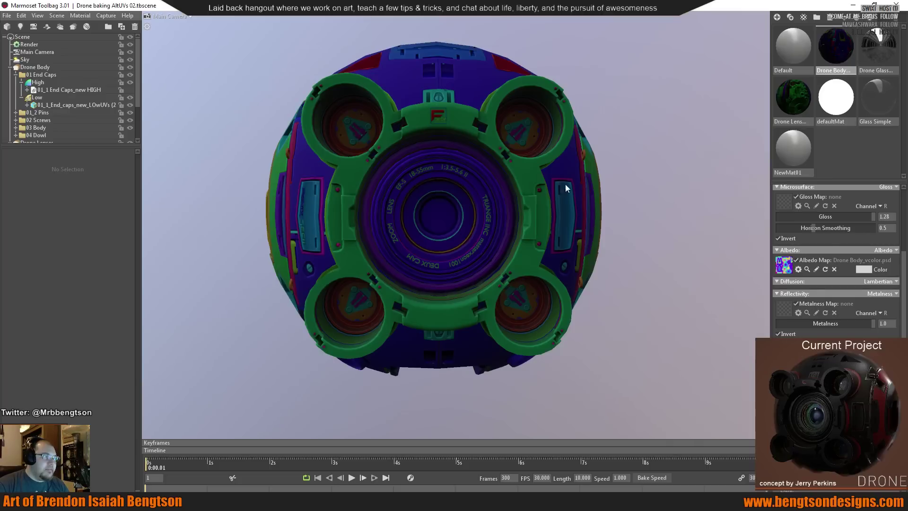
{"action": "left_click_drag", "start_coordinate": [634, 165], "coordinate": [581, 182]}
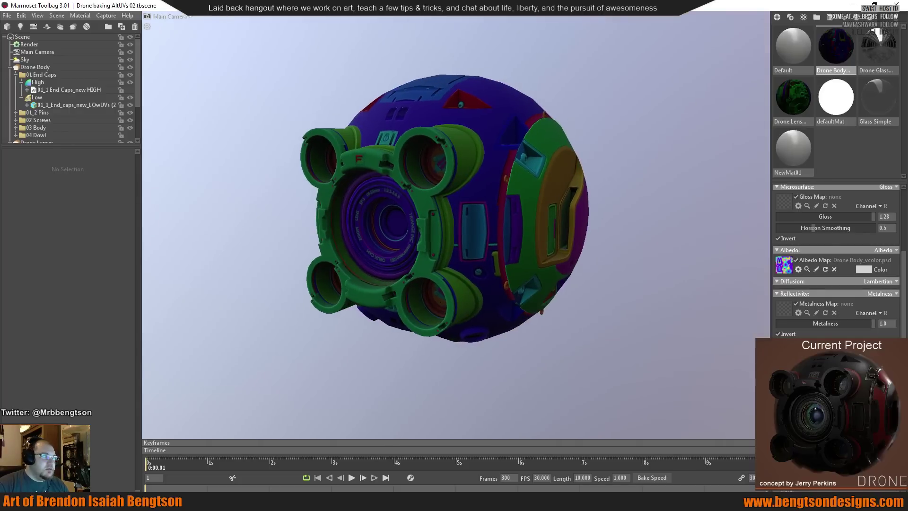
{"action": "left_click", "coordinate": [8, 15]}
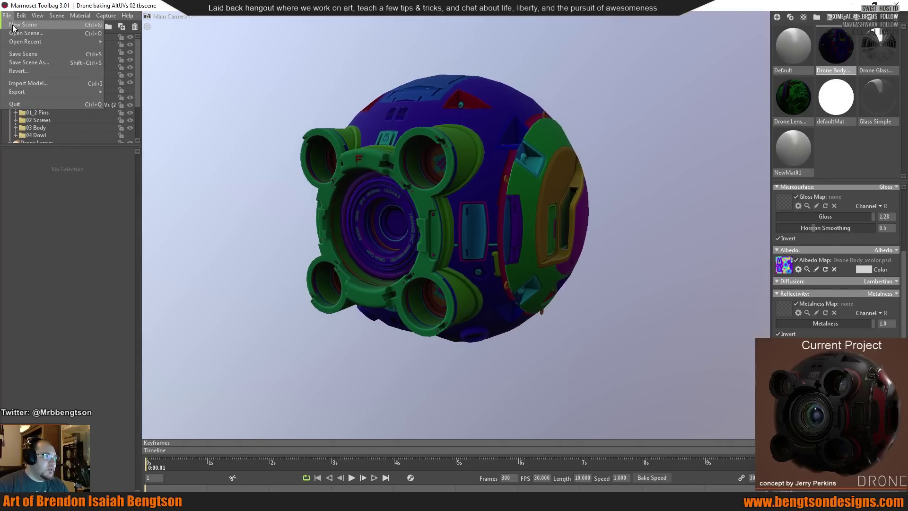
{"action": "mouse_move", "coordinate": [39, 43]}
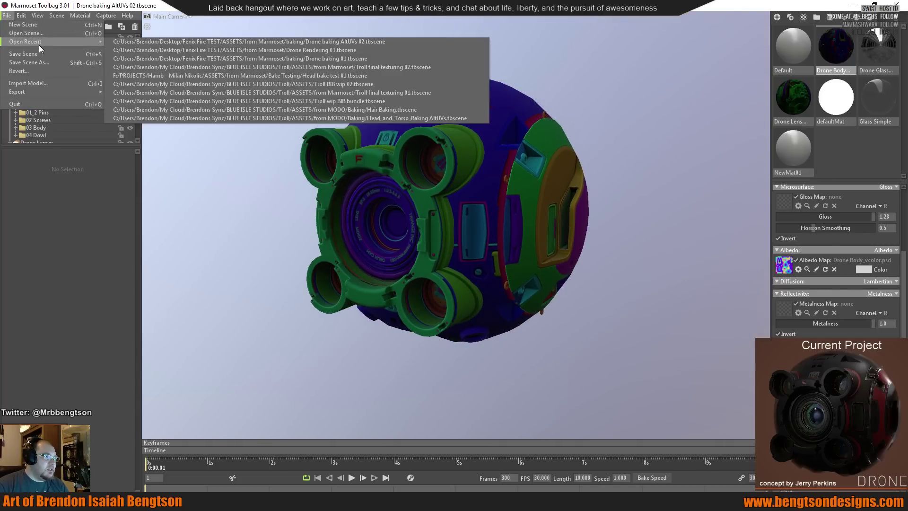
{"action": "left_click", "coordinate": [166, 49]}
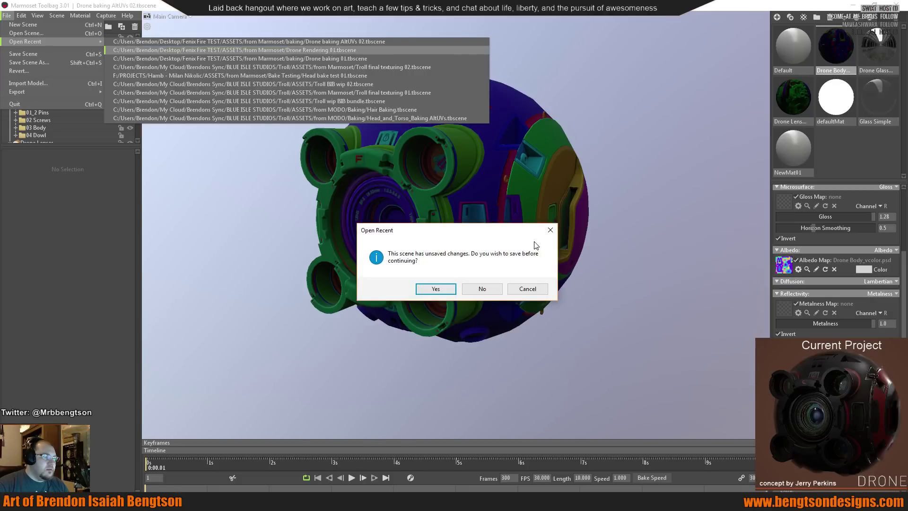
{"action": "left_click", "coordinate": [496, 290]}
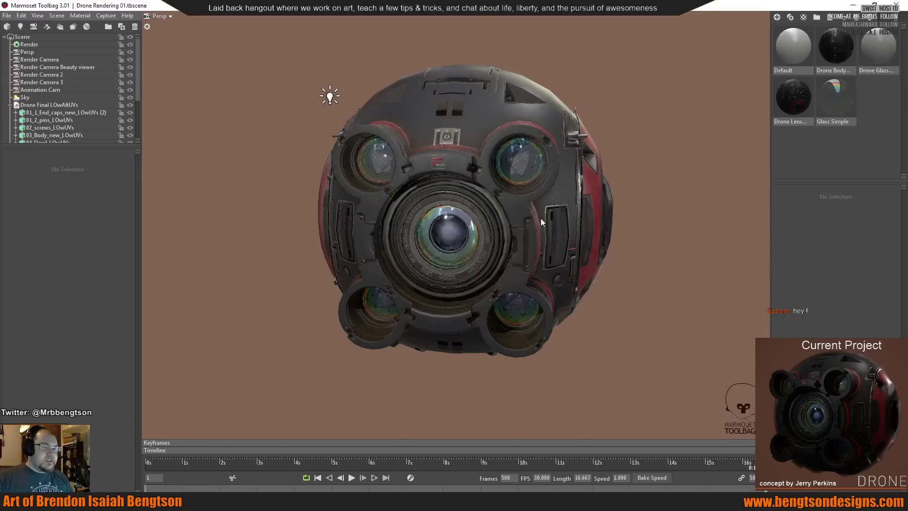
Examine the textured drone from the front and side, review the render settings, and compare it with global illumination off and on.
{"action": "left_click_drag", "start_coordinate": [562, 208], "coordinate": [629, 208]}
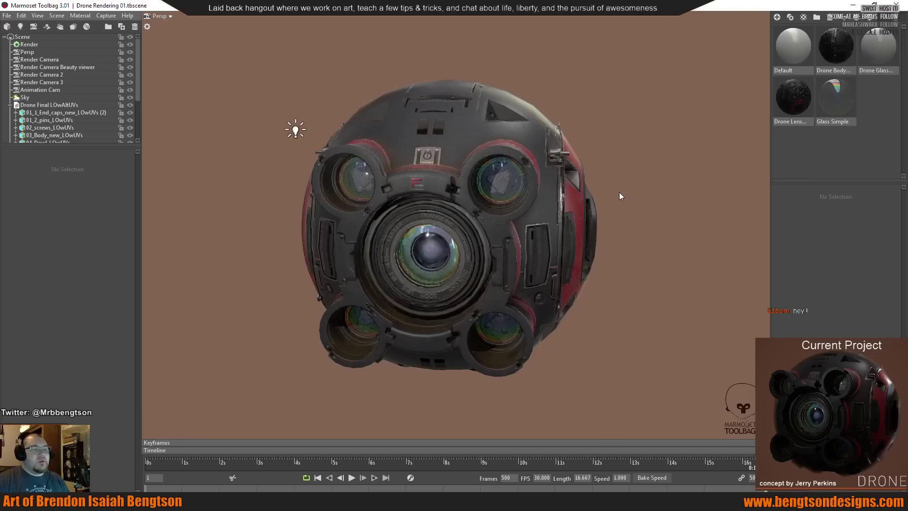
{"action": "left_click_drag", "start_coordinate": [620, 216], "coordinate": [644, 162]}
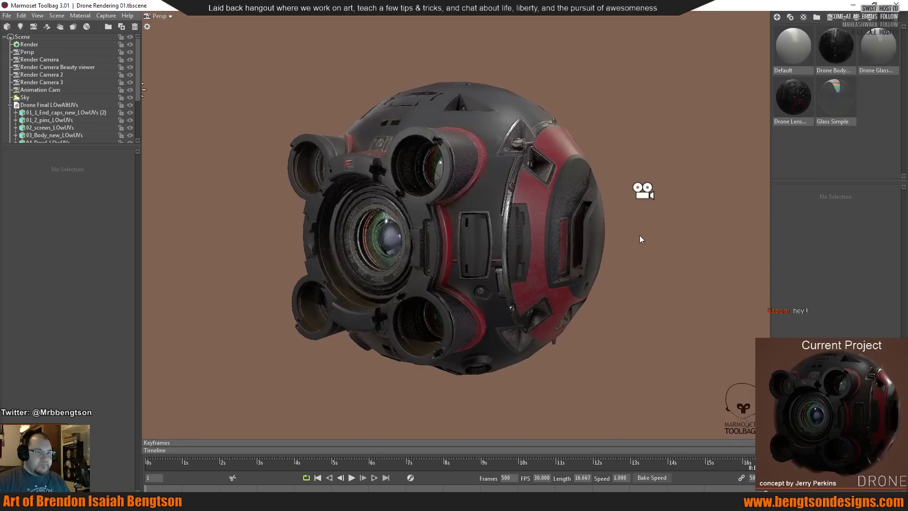
{"action": "left_click_drag", "start_coordinate": [610, 246], "coordinate": [661, 239]}
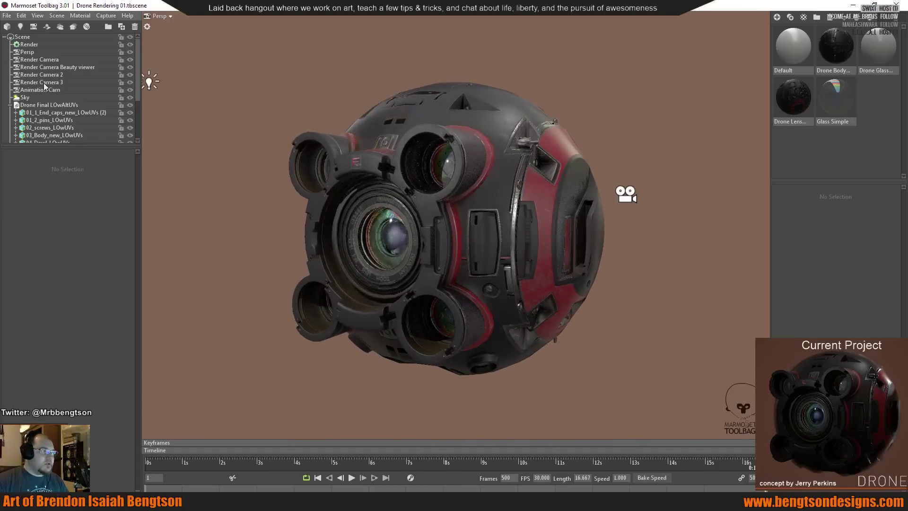
{"action": "left_click", "coordinate": [28, 52]}
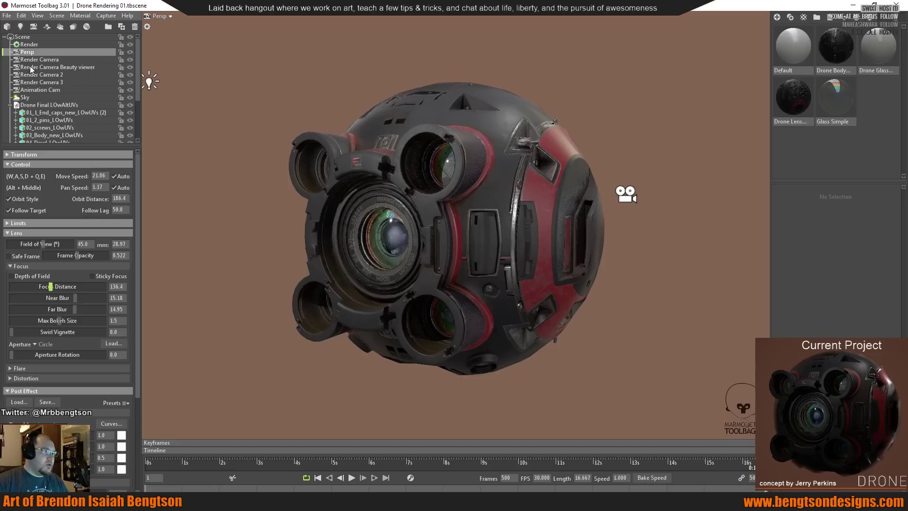
{"action": "left_click", "coordinate": [31, 45]}
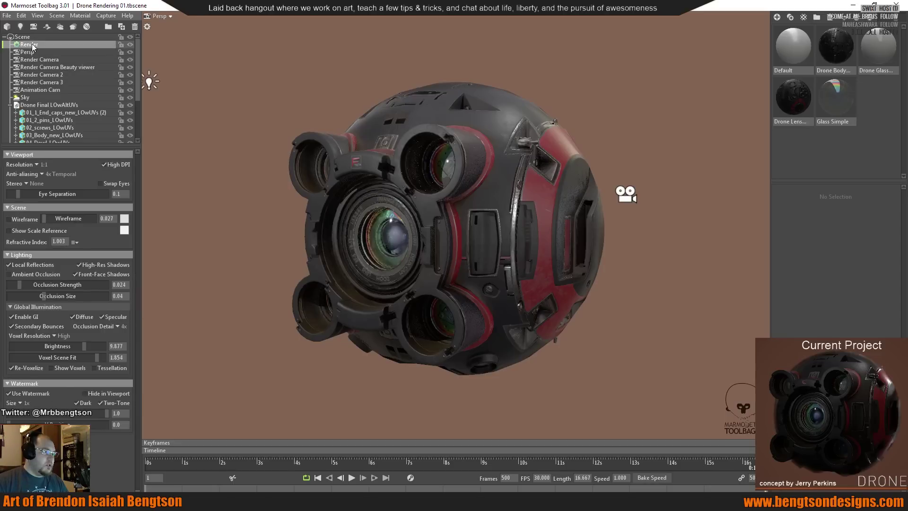
{"action": "left_click", "coordinate": [11, 317]}
{"action": "left_click", "coordinate": [11, 316]}
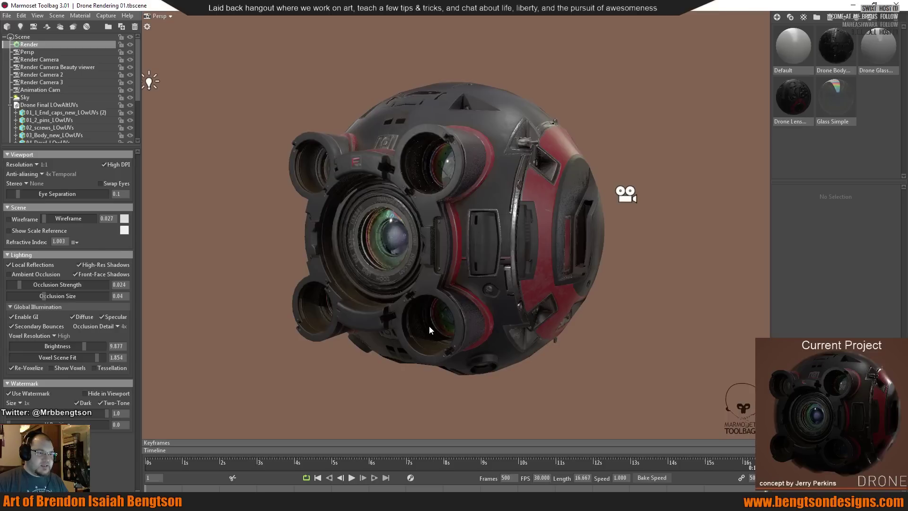
Inspect the drone's central lens glass mesh and the settings of the Glass Simple material.
{"action": "left_click", "coordinate": [384, 236]}
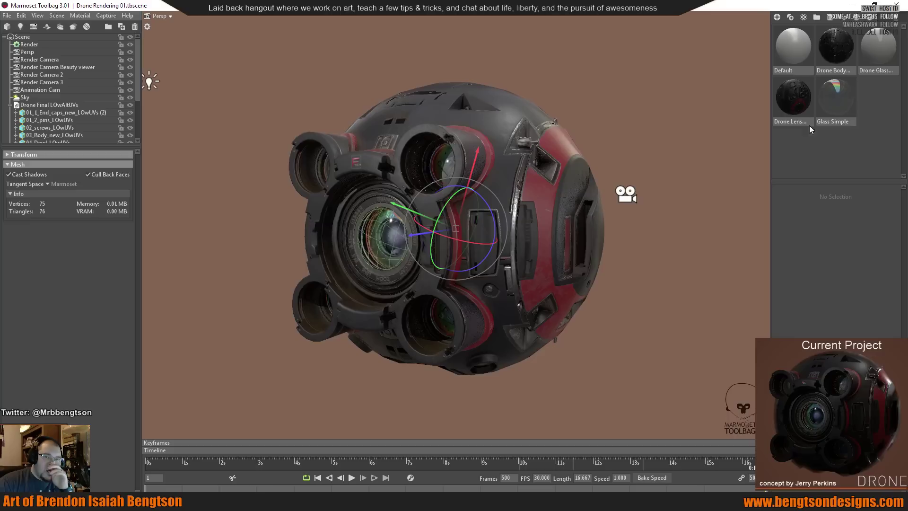
{"action": "left_click", "coordinate": [840, 92]}
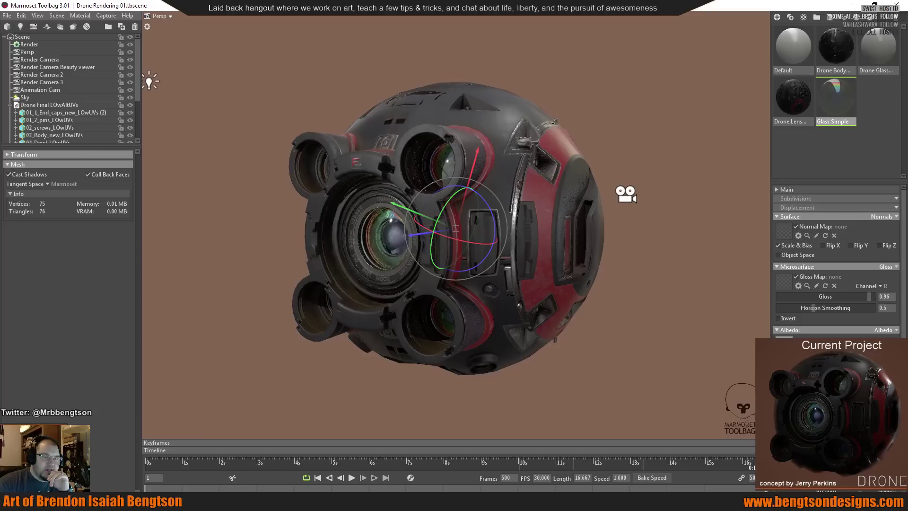
{"action": "left_click", "coordinate": [693, 152]}
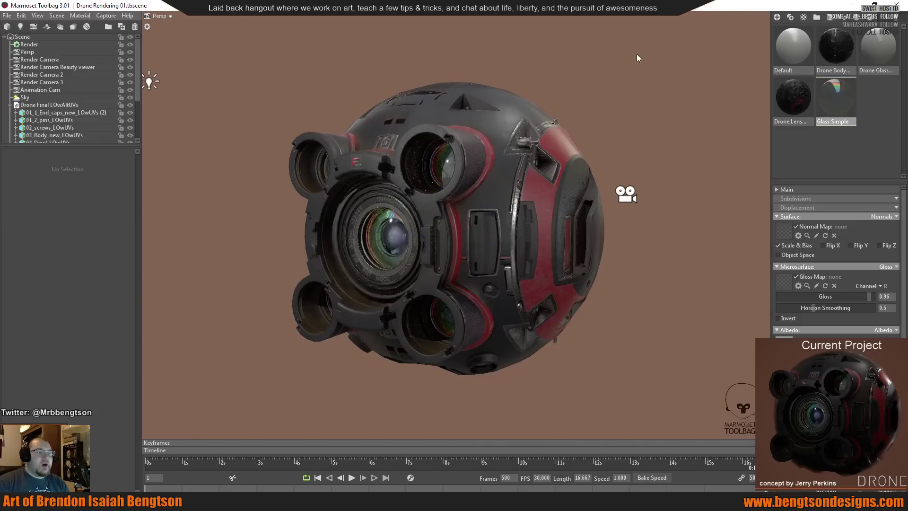
Inspect the drone body material and preview its albedo and metalness maps.
{"action": "left_click", "coordinate": [836, 44]}
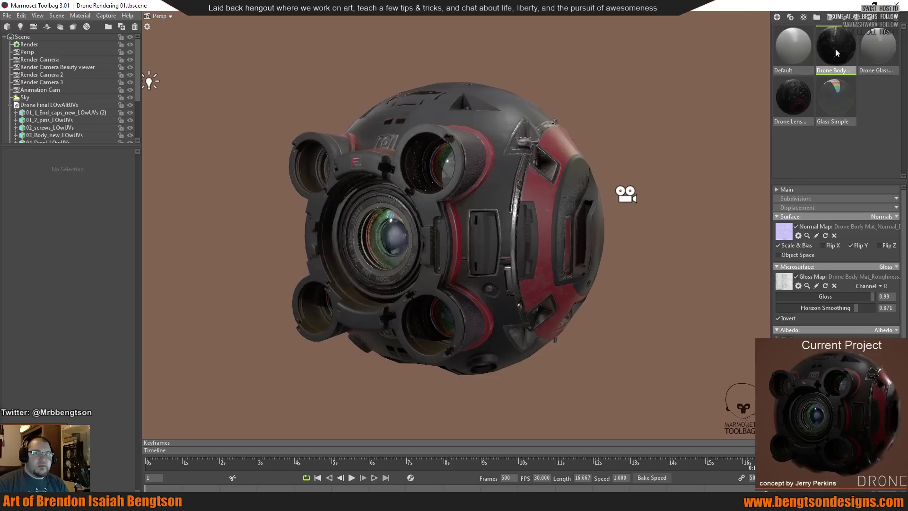
{"action": "right_click", "coordinate": [835, 49]}
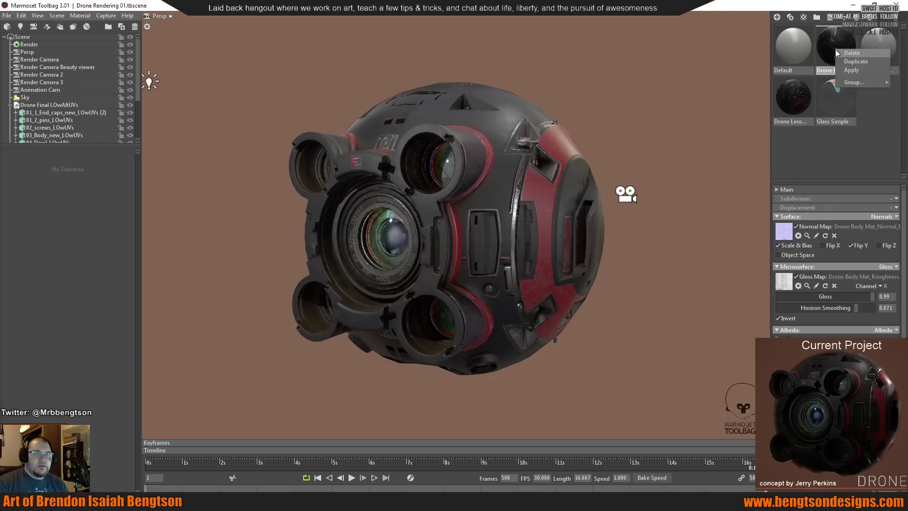
{"action": "left_click", "coordinate": [781, 229]}
{"action": "key", "text": "ctrl+z"}
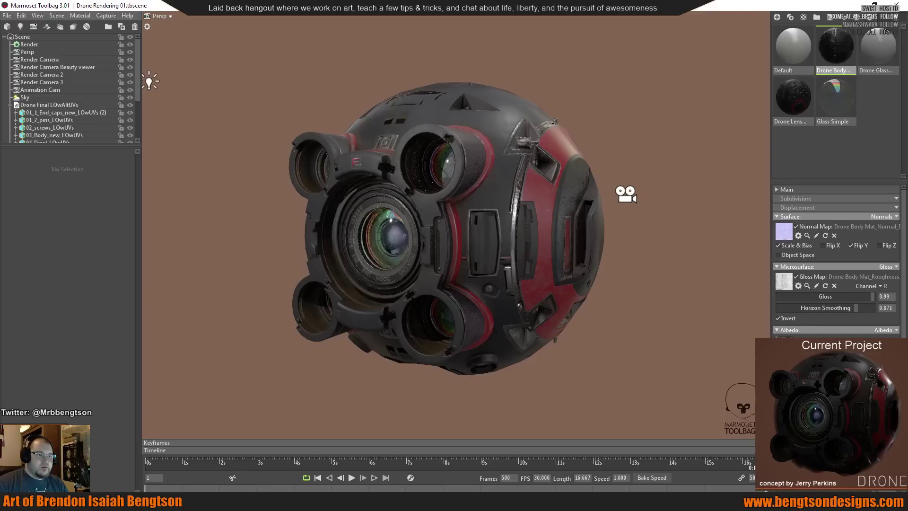
{"action": "left_click", "coordinate": [807, 349]}
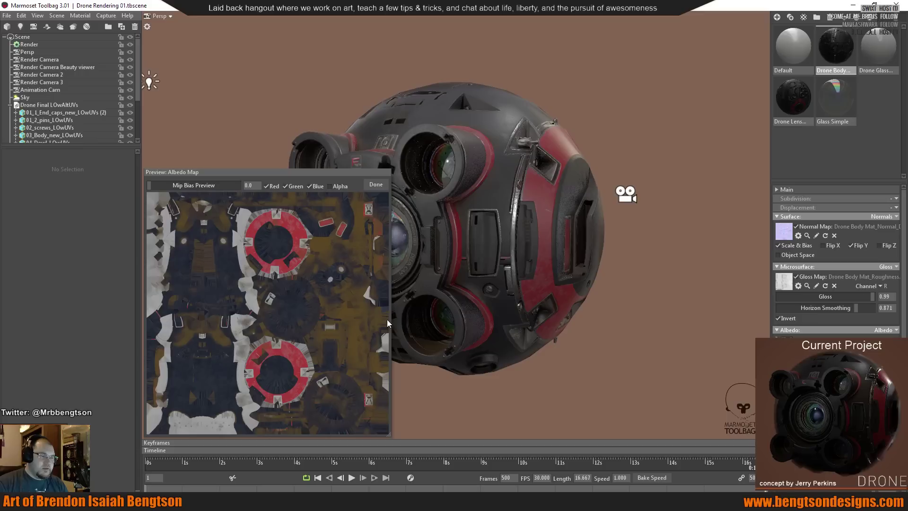
{"action": "left_click", "coordinate": [374, 184]}
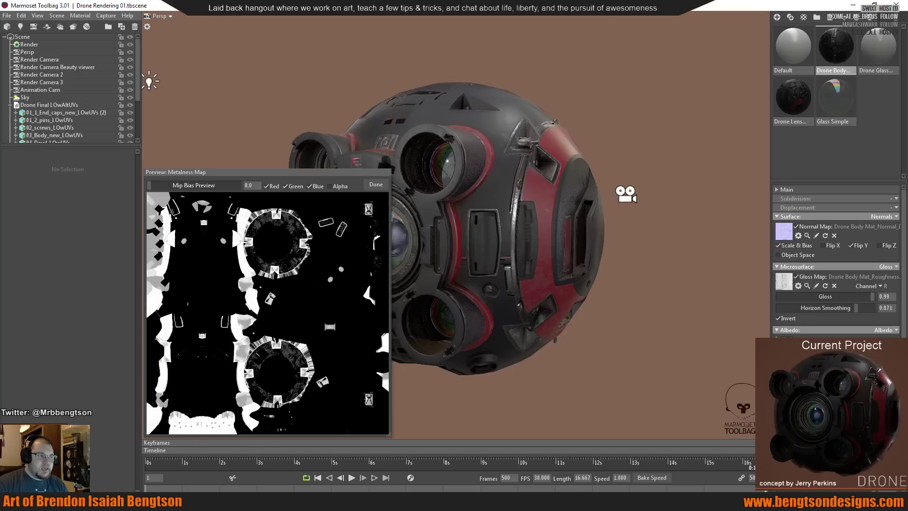
{"action": "left_click", "coordinate": [376, 184]}
Preview the drone body material's occlusion and cavity maps.
{"action": "scroll", "coordinate": [836, 260], "scroll_direction": "down", "scroll_amount": 3}
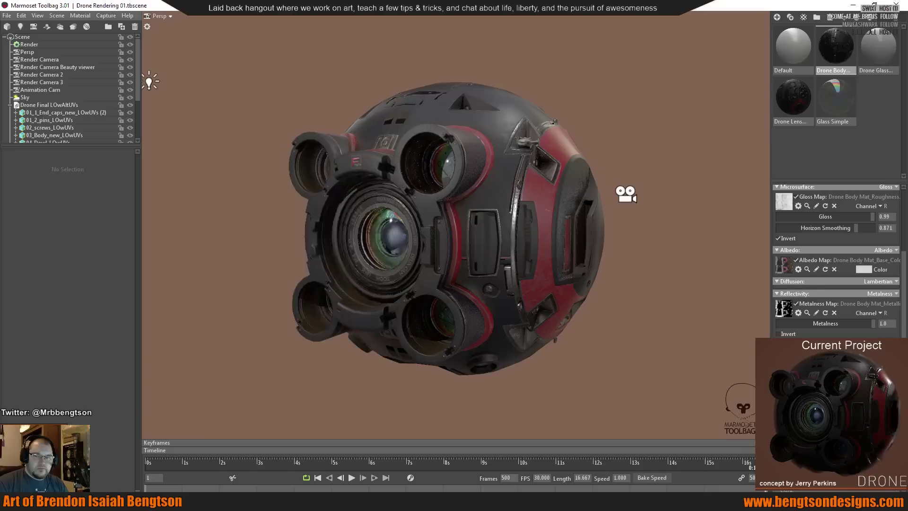
{"action": "left_click", "coordinate": [807, 374]}
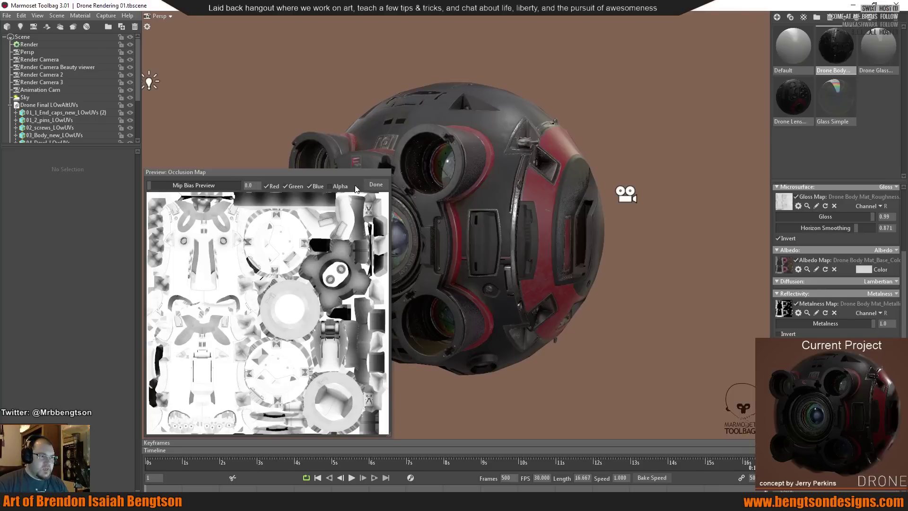
{"action": "left_click", "coordinate": [376, 185]}
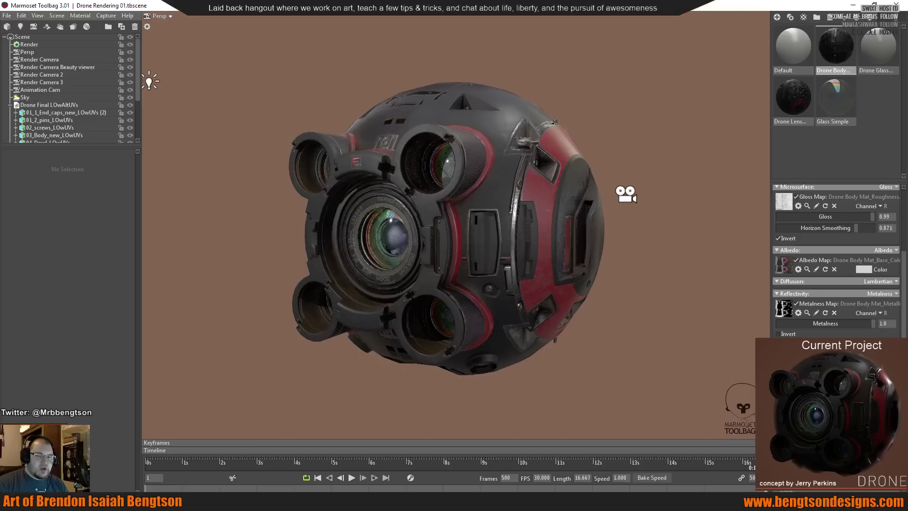
{"action": "left_click", "coordinate": [807, 425]}
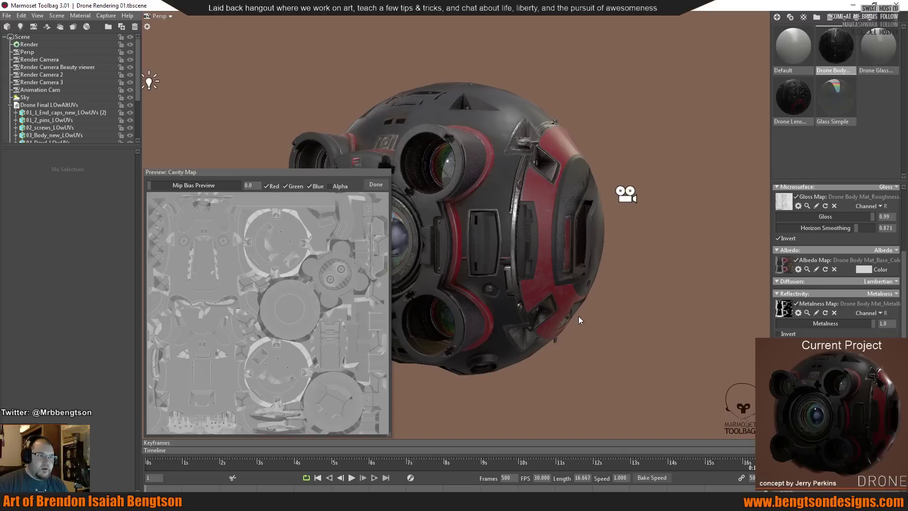
{"action": "left_click", "coordinate": [374, 185]}
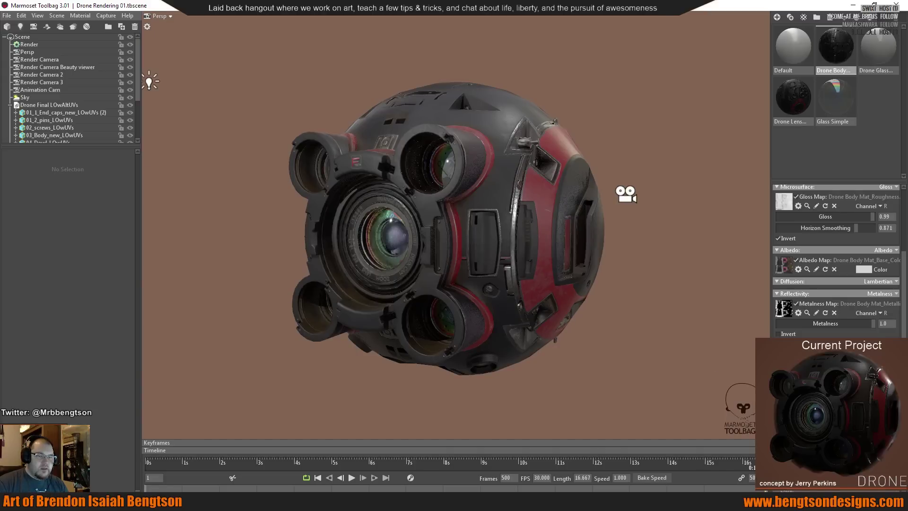
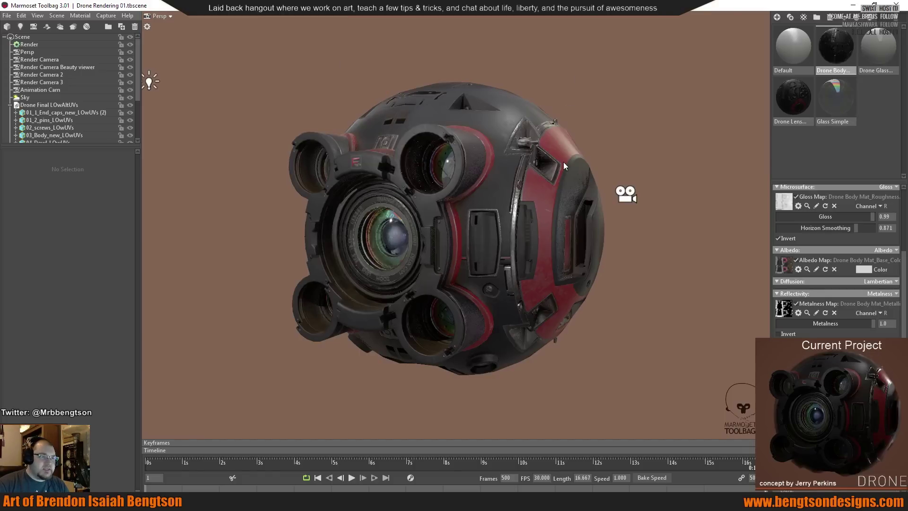
{"action": "scroll", "coordinate": [531, 174], "scroll_direction": "down", "scroll_amount": 2}
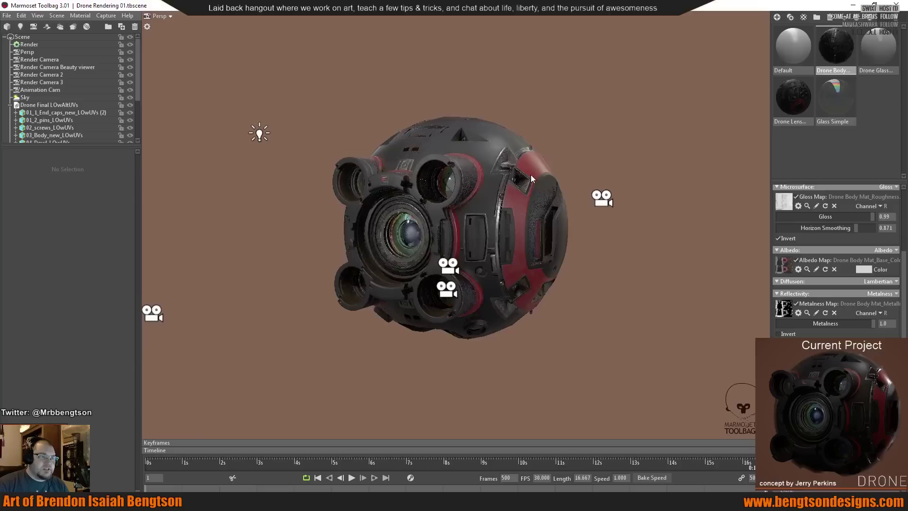
{"action": "scroll", "coordinate": [556, 155], "scroll_direction": "down", "scroll_amount": 3}
{"action": "scroll", "coordinate": [557, 160], "scroll_direction": "down", "scroll_amount": 1}
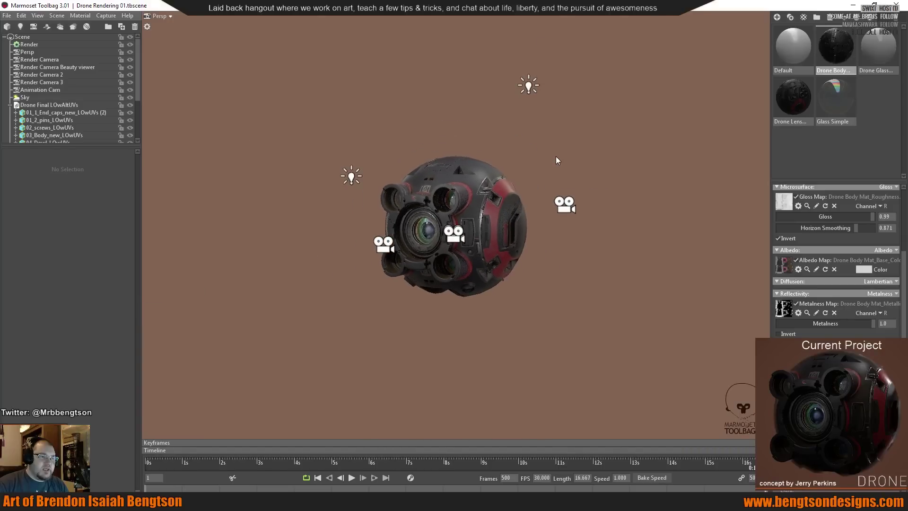
{"action": "scroll", "coordinate": [557, 163], "scroll_direction": "up", "scroll_amount": 2}
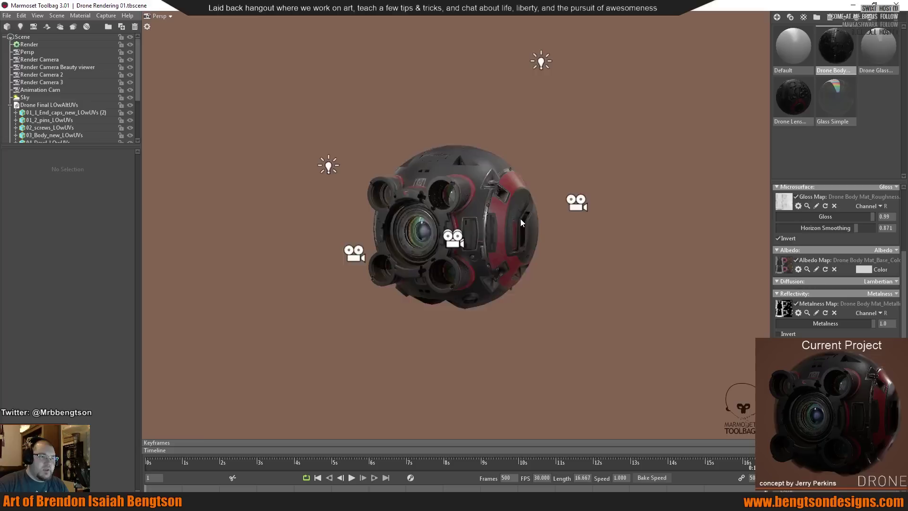
Examine the drone up close from several angles and review the ambient occlusion and global illumination options in the render settings.
{"action": "scroll", "coordinate": [521, 221], "scroll_direction": "up", "scroll_amount": 1}
{"action": "scroll", "coordinate": [520, 219], "scroll_direction": "up", "scroll_amount": 4}
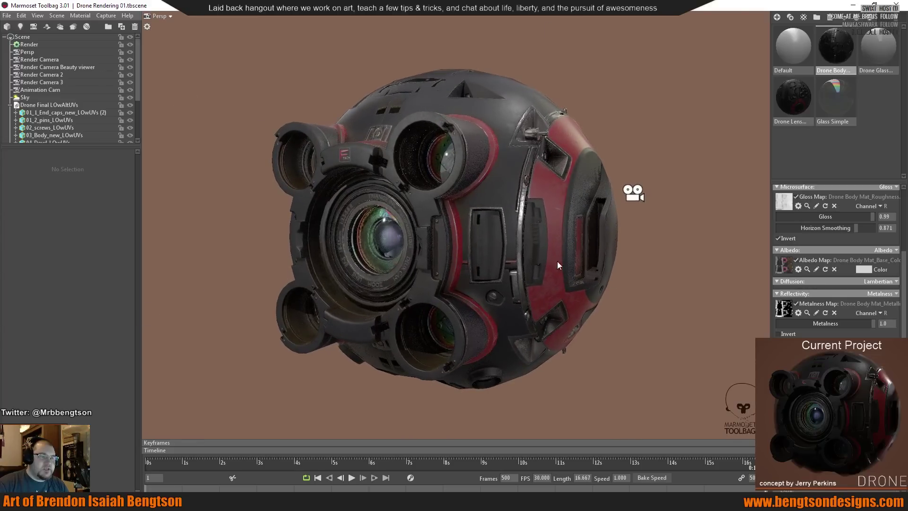
{"action": "left_click_drag", "start_coordinate": [493, 215], "coordinate": [553, 218]}
{"action": "left_click", "coordinate": [71, 44]}
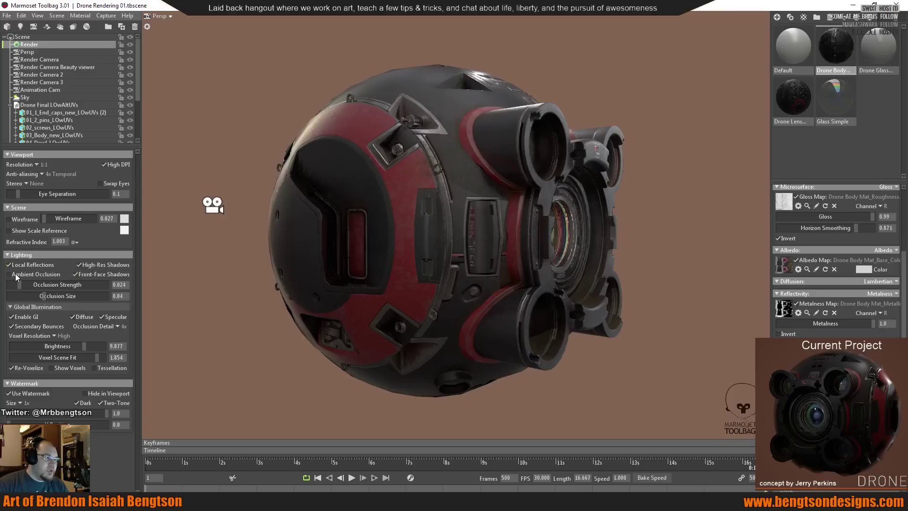
{"action": "mouse_move", "coordinate": [15, 277]}
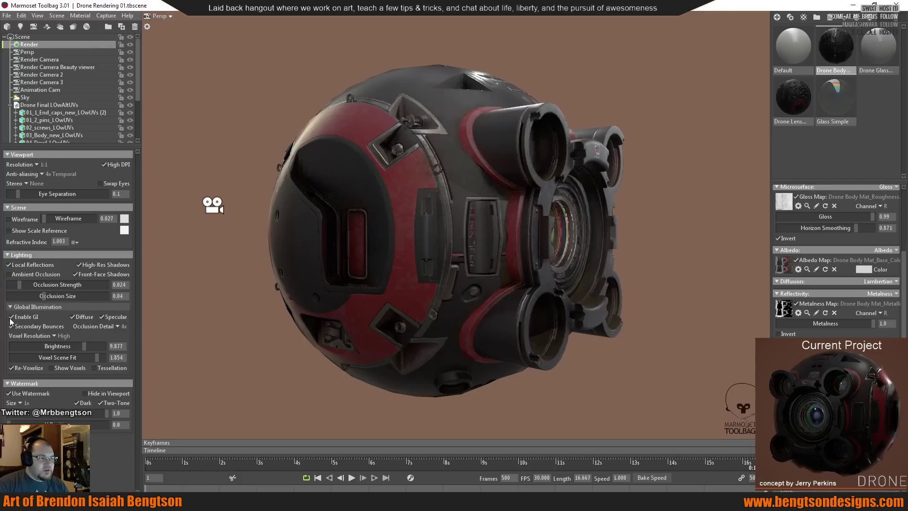
{"action": "mouse_move", "coordinate": [21, 321]}
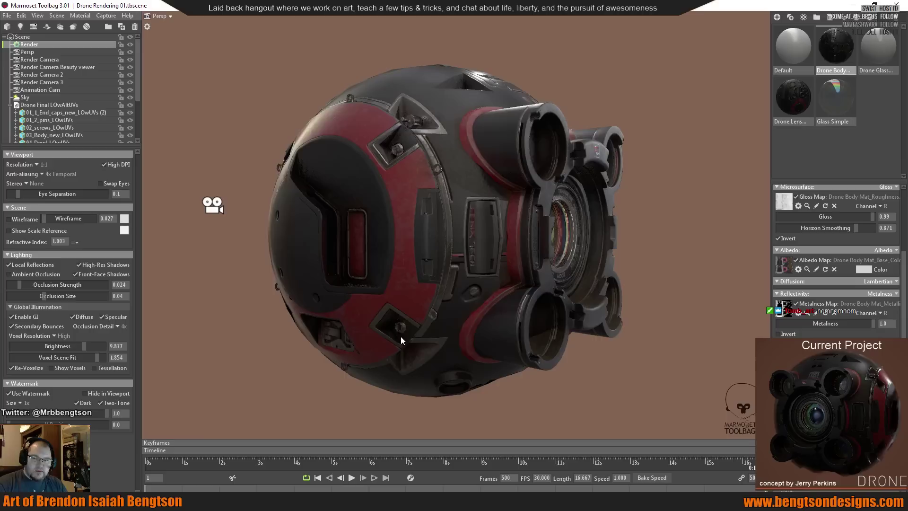
{"action": "left_click_drag", "start_coordinate": [569, 388], "coordinate": [526, 390]}
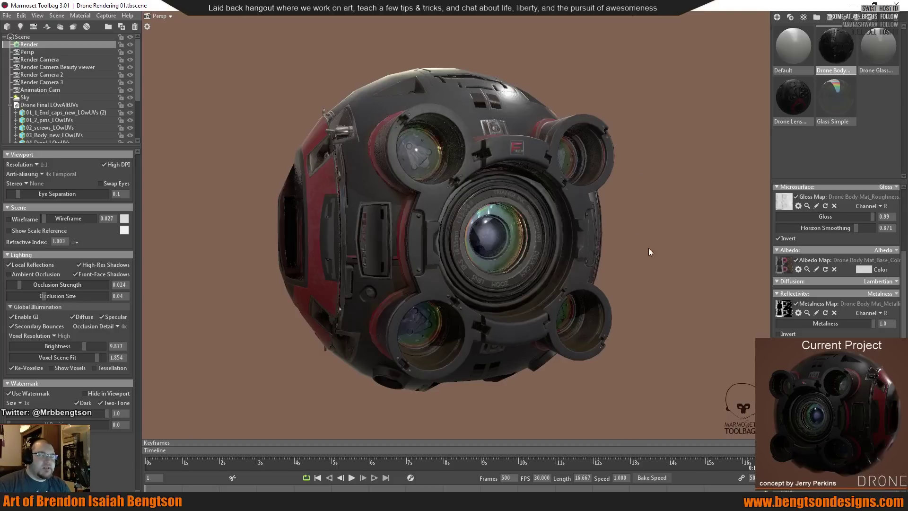
{"action": "left_click_drag", "start_coordinate": [567, 288], "coordinate": [632, 268]}
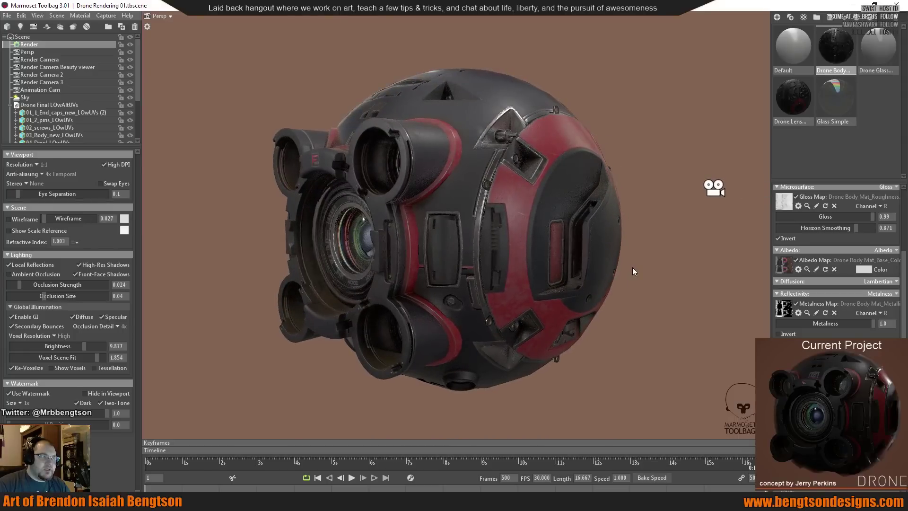
Select the Render Camera and show the scene through Render Camera 2.
{"action": "left_click", "coordinate": [49, 60]}
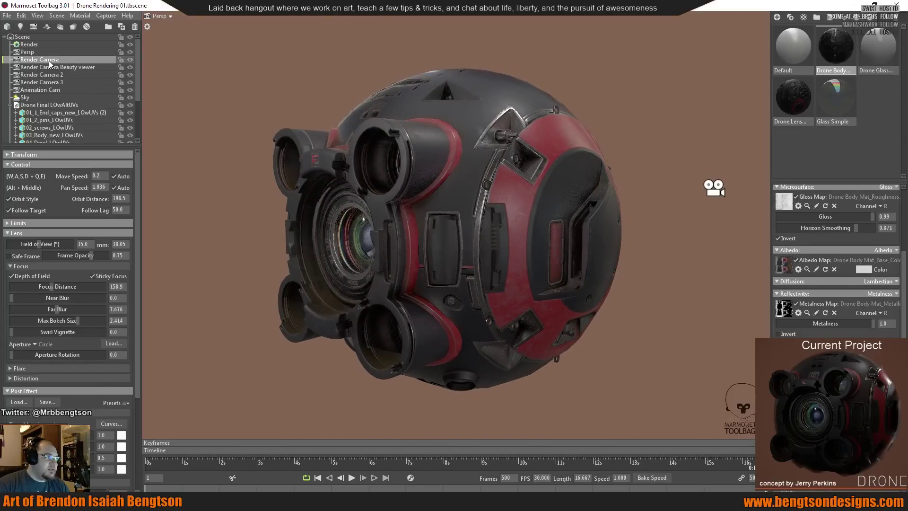
{"action": "left_click", "coordinate": [170, 16]}
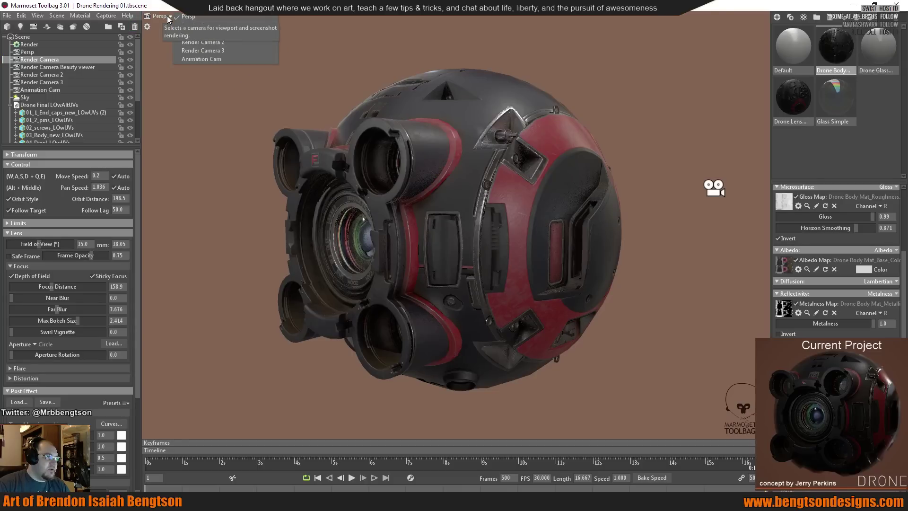
{"action": "left_click", "coordinate": [210, 41]}
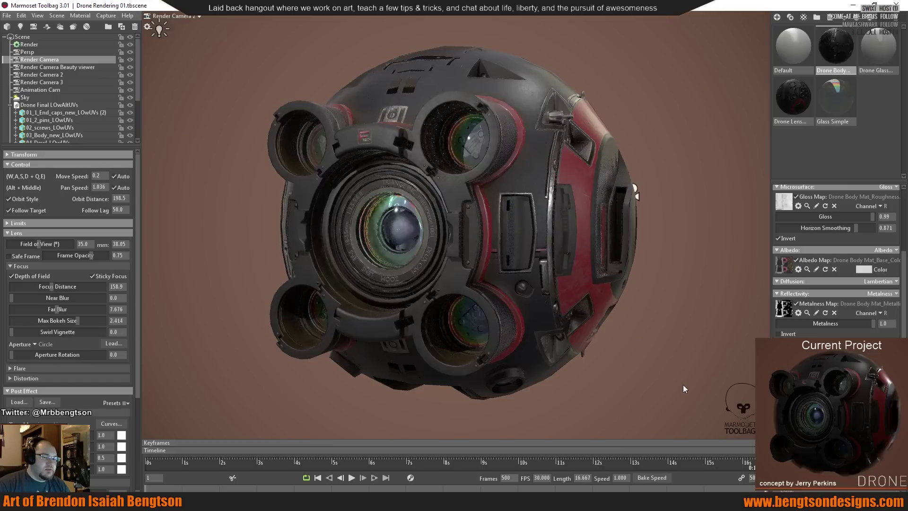
Expand the keyframe editor and scrub the animation back to its start.
{"action": "left_click", "coordinate": [565, 443]}
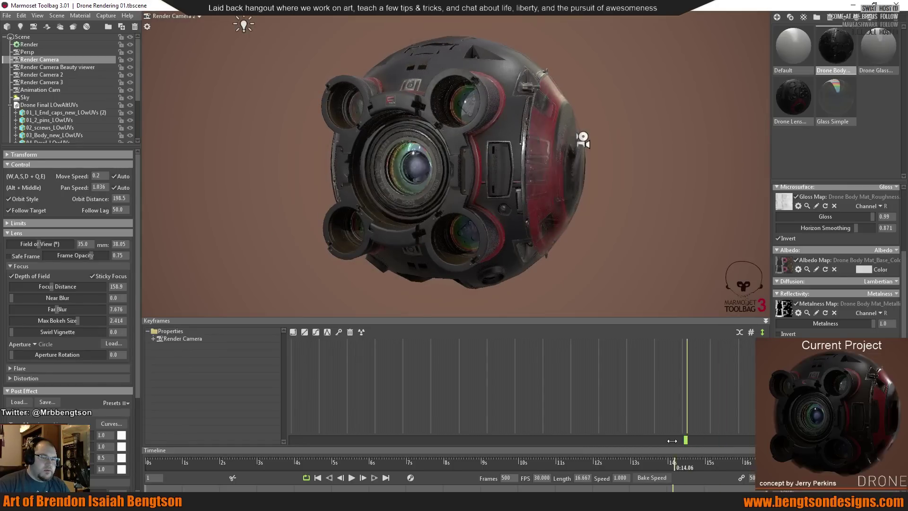
{"action": "left_click", "coordinate": [672, 439]}
{"action": "left_click", "coordinate": [599, 440]}
{"action": "left_click_drag", "start_coordinate": [467, 444], "coordinate": [290, 447]}
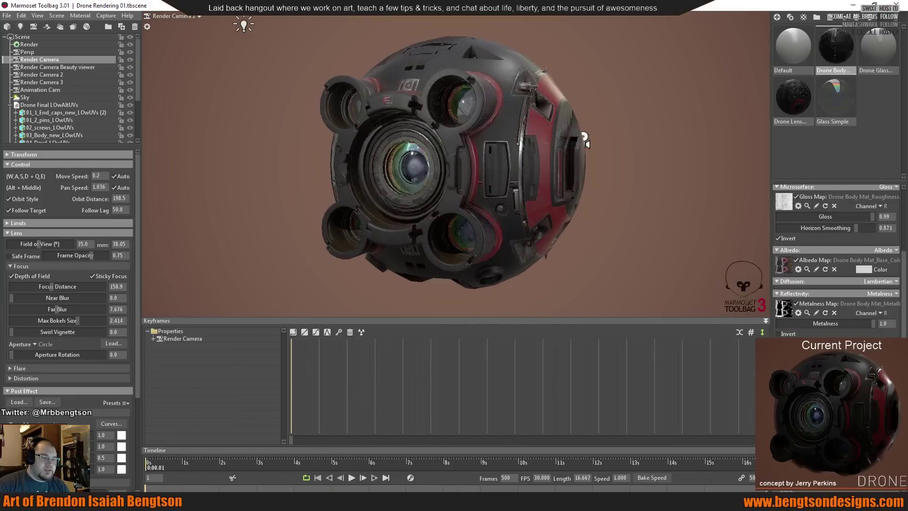
Switch to Substance Painter and close it, discarding the project changes.
{"action": "key", "text": "alt+Tab"}
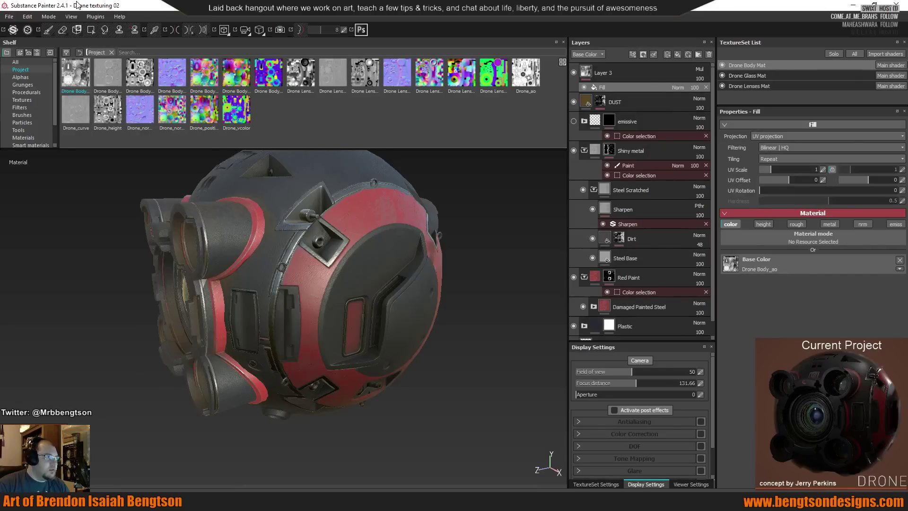
{"action": "left_click", "coordinate": [889, 4]}
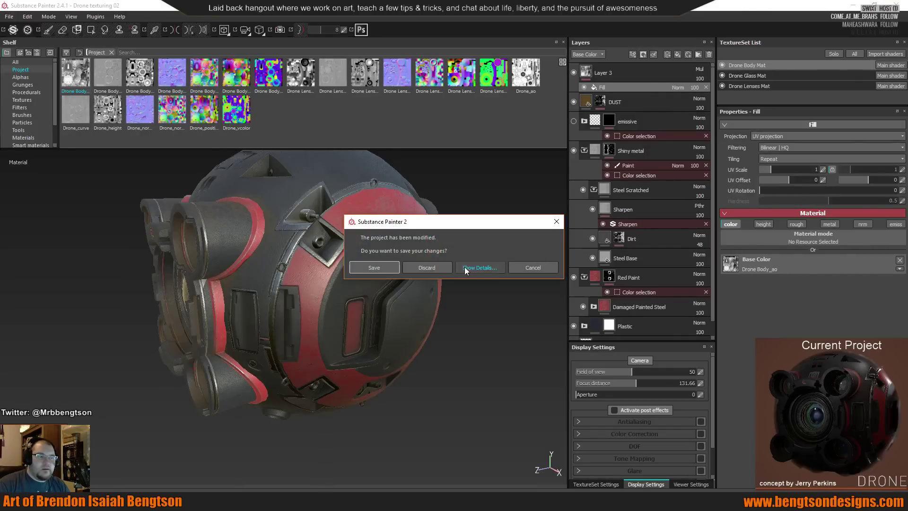
{"action": "left_click", "coordinate": [444, 267]}
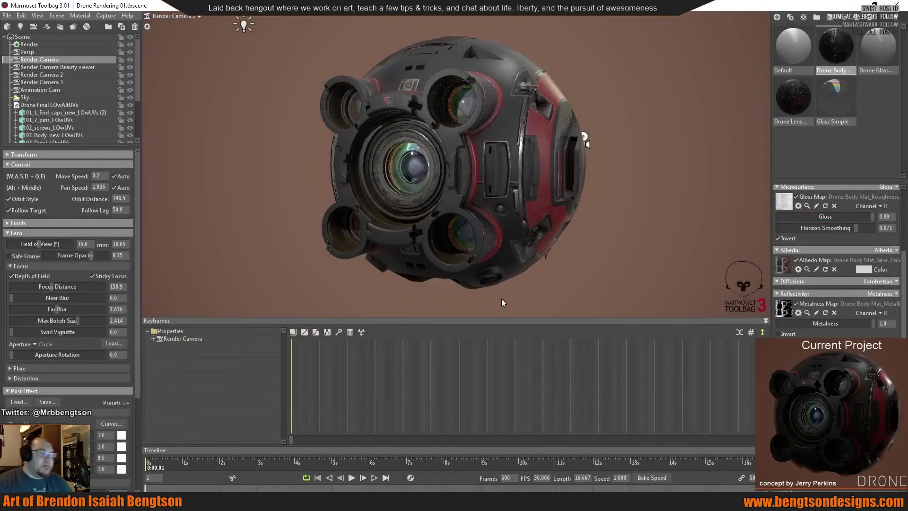
Select the Drone Final LOwAltUVs model, display its end caps' transform keyframes, and scrub from the start to about 12 seconds.
{"action": "mouse_move", "coordinate": [291, 438]}
{"action": "left_mouse_down"}
{"action": "mouse_move", "coordinate": [362, 440]}
{"action": "mouse_move", "coordinate": [282, 445]}
{"action": "left_mouse_up"}
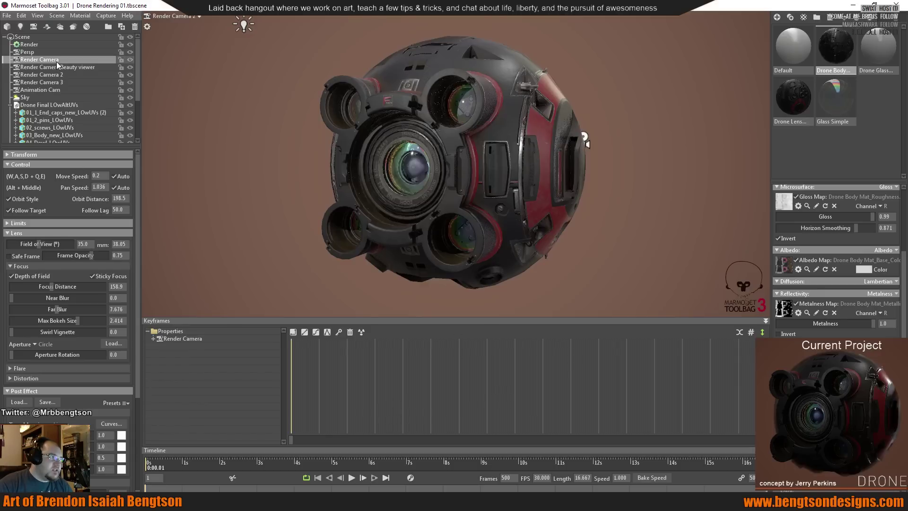
{"action": "left_click", "coordinate": [9, 105]}
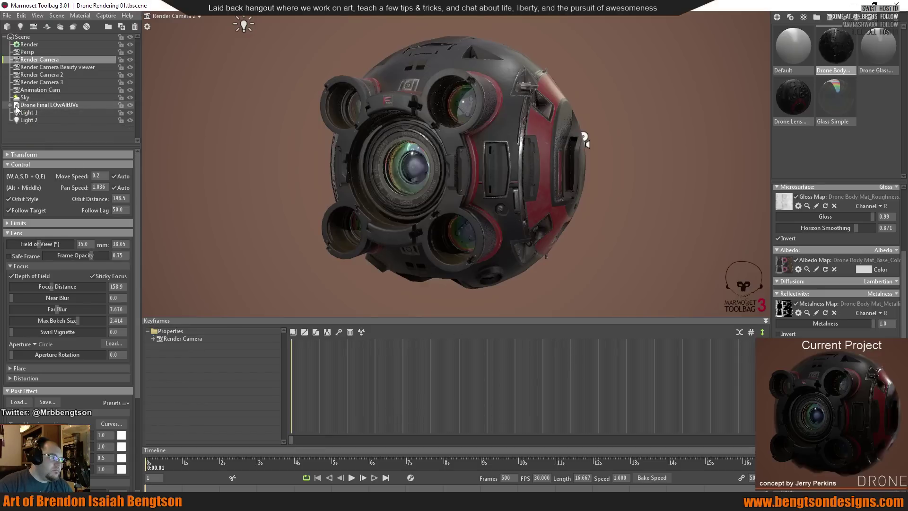
{"action": "left_click", "coordinate": [34, 105]}
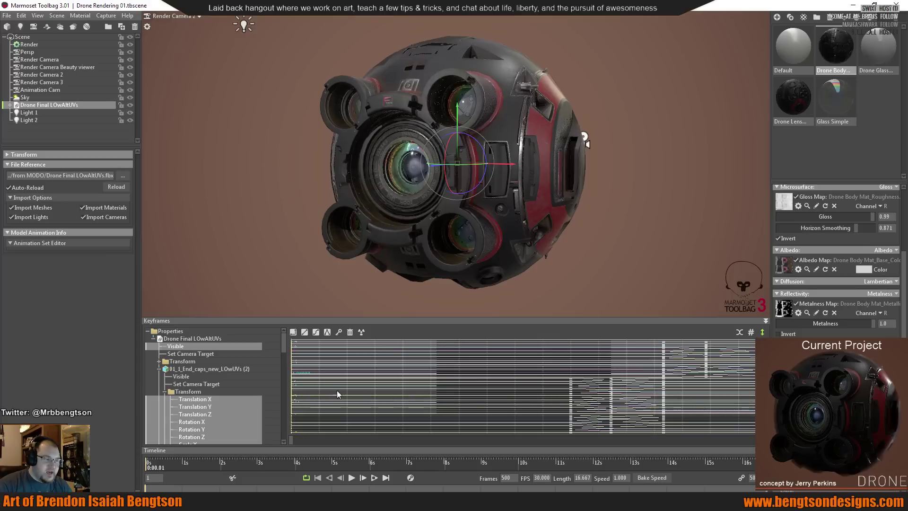
{"action": "left_click", "coordinate": [214, 390]}
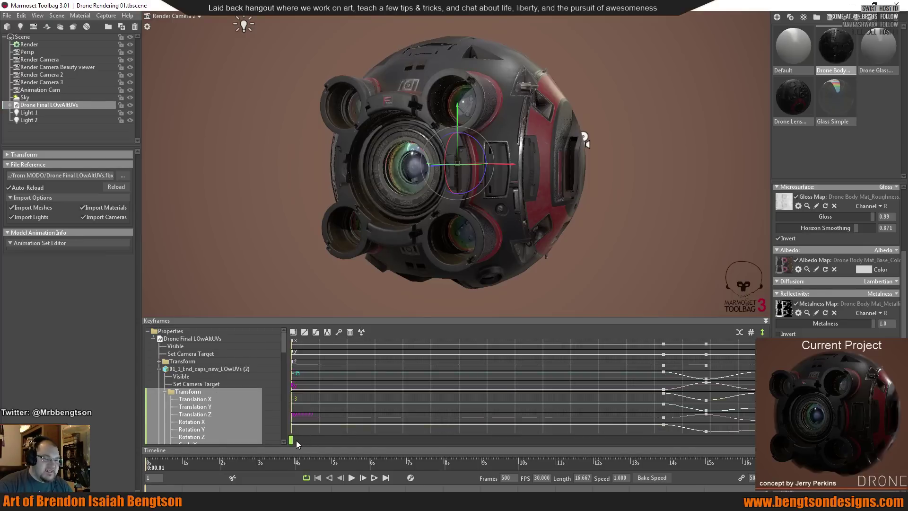
{"action": "left_click_drag", "start_coordinate": [290, 438], "coordinate": [342, 444]}
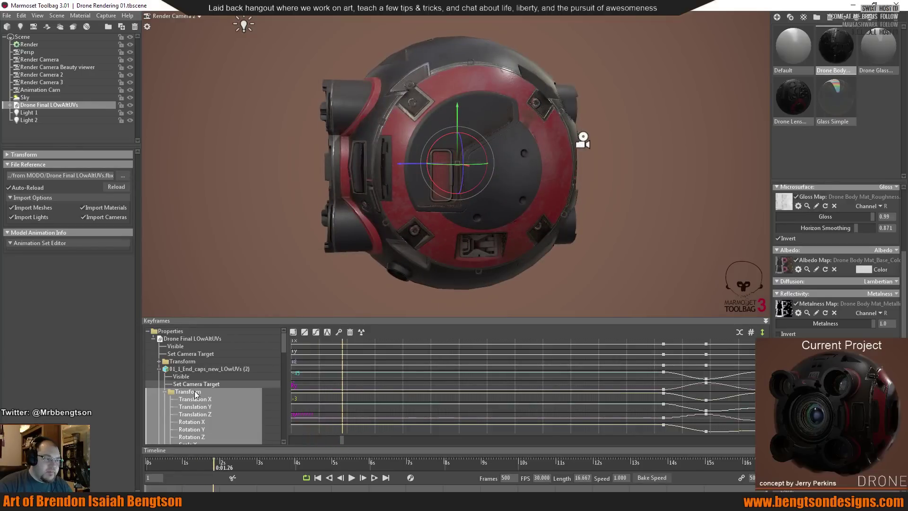
{"action": "left_click_drag", "start_coordinate": [341, 442], "coordinate": [569, 440]}
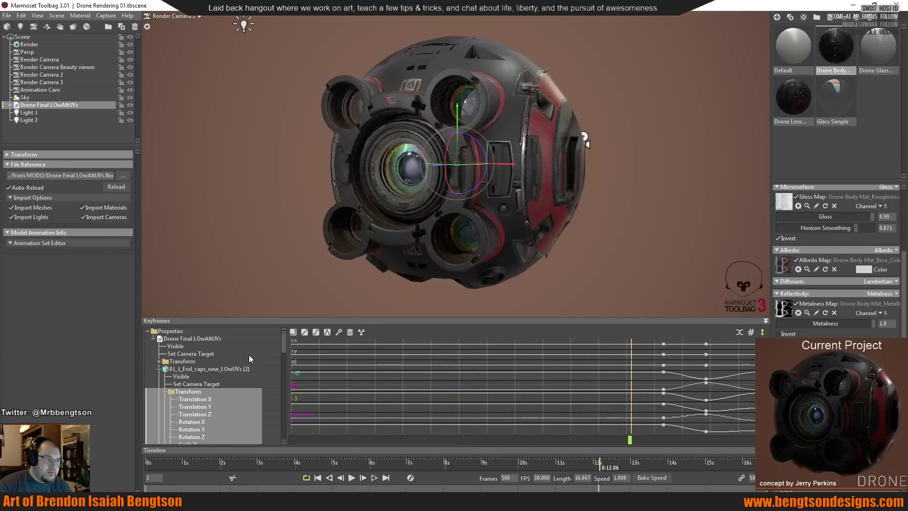
Display the whole drone model's transform keyframes and scrub from the first key to the last one at 0:09.30.
{"action": "double_click", "coordinate": [172, 362]}
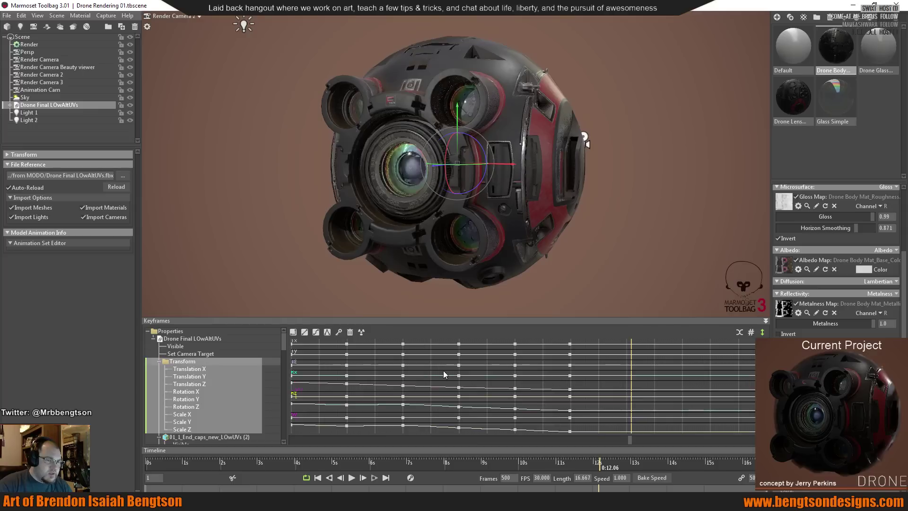
{"action": "left_click_drag", "start_coordinate": [561, 440], "coordinate": [277, 447]}
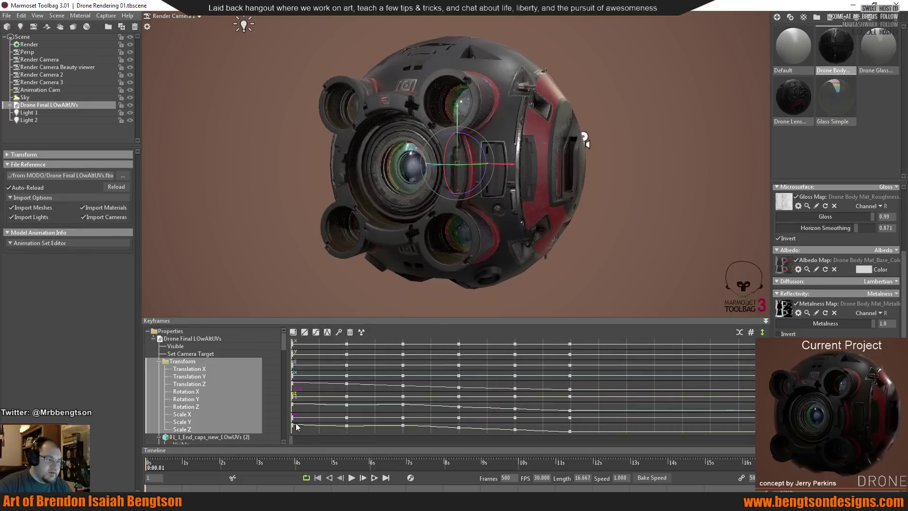
{"action": "left_click_drag", "start_coordinate": [293, 440], "coordinate": [346, 441]}
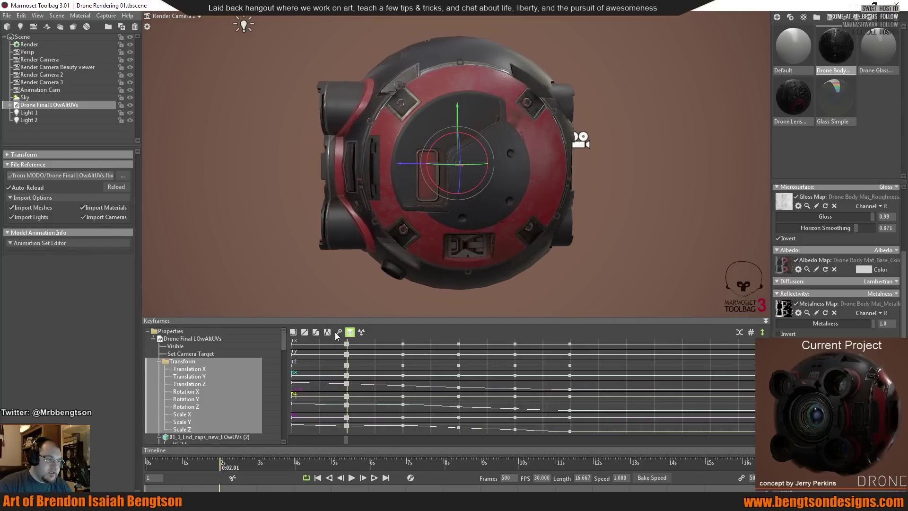
{"action": "left_click_drag", "start_coordinate": [223, 465], "coordinate": [295, 468]}
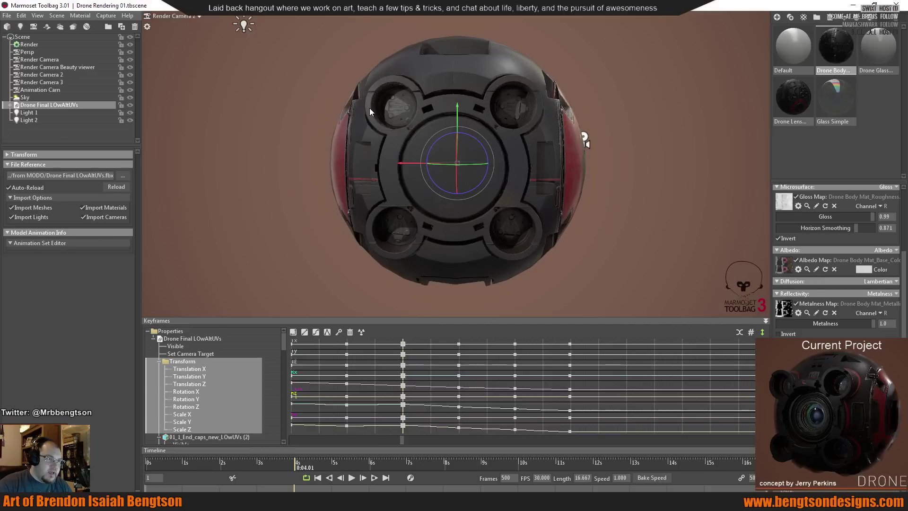
{"action": "left_click_drag", "start_coordinate": [295, 462], "coordinate": [517, 485]}
{"action": "left_click", "coordinate": [371, 477]}
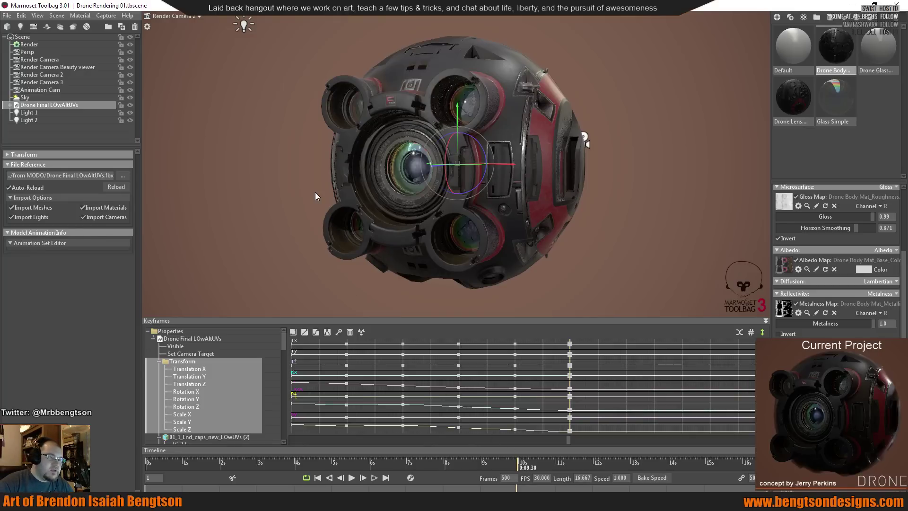
Display the transform keyframes of the 07_lenses_center_front_LOwUVs mesh and scrub to its last key at 0:13.10.
{"action": "left_click", "coordinate": [406, 189]}
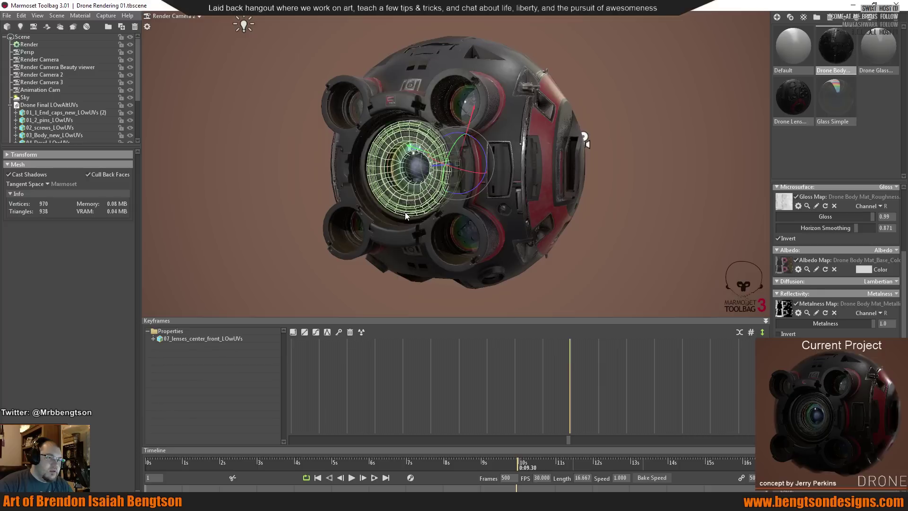
{"action": "scroll", "coordinate": [34, 106], "scroll_direction": "down", "scroll_amount": 2}
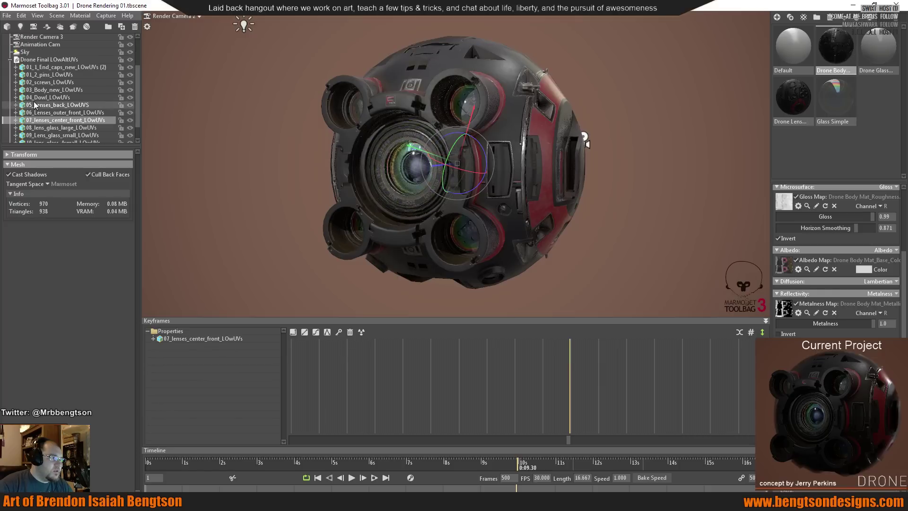
{"action": "left_click", "coordinate": [45, 120]}
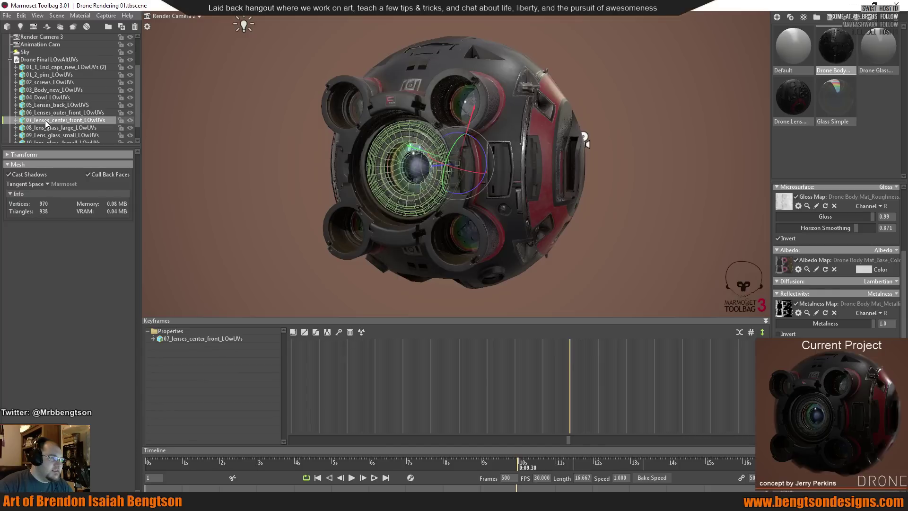
{"action": "double_click", "coordinate": [226, 338]}
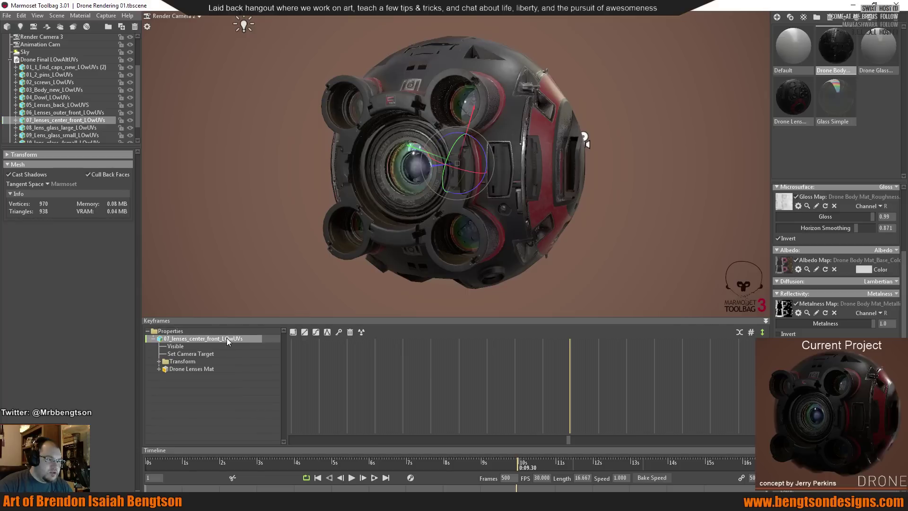
{"action": "double_click", "coordinate": [202, 362]}
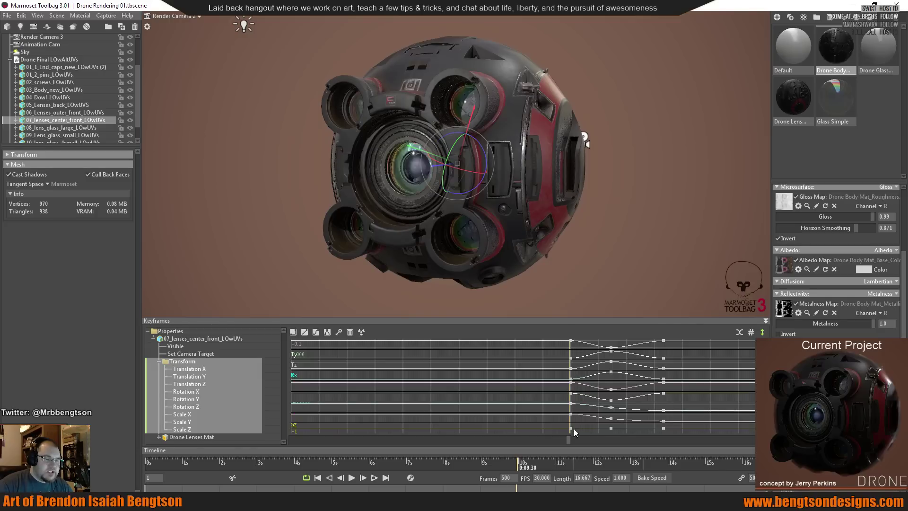
{"action": "left_click_drag", "start_coordinate": [569, 439], "coordinate": [662, 450]}
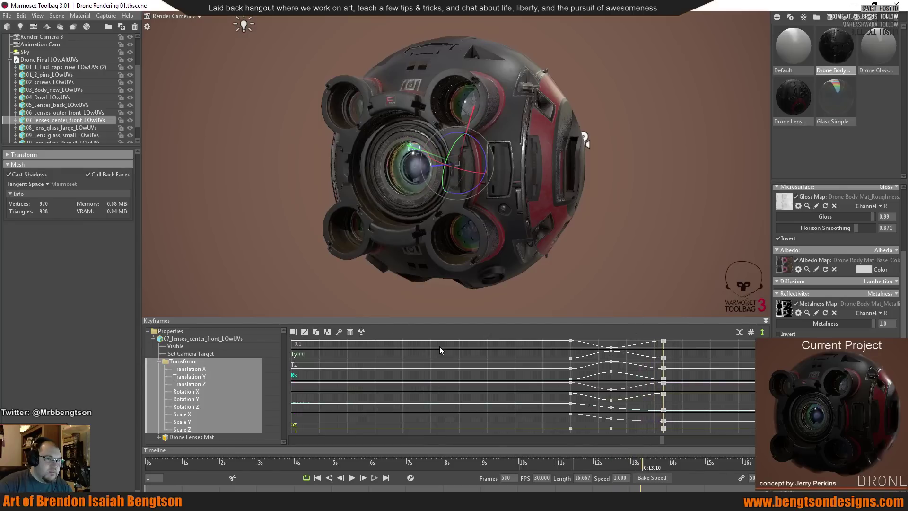
Scrub through the transform keyframes of the 01_1_End_caps_new_LOwUVs (2) mesh and play the whole animation from the start.
{"action": "left_click", "coordinate": [66, 67]}
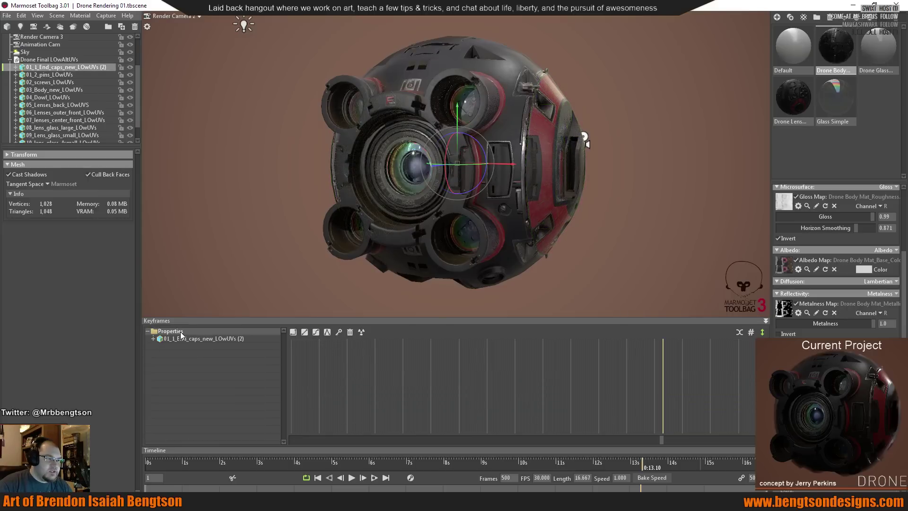
{"action": "left_click", "coordinate": [153, 338]}
{"action": "left_click", "coordinate": [182, 361]}
{"action": "left_click", "coordinate": [159, 361]}
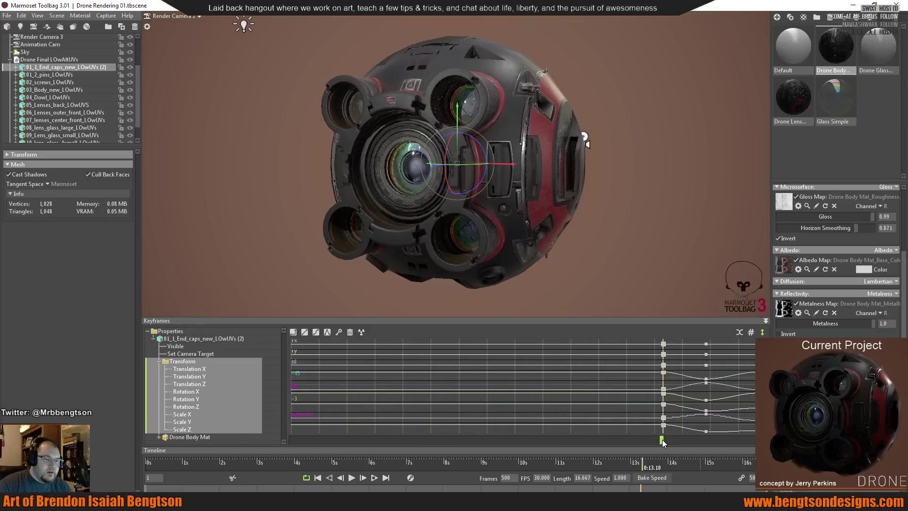
{"action": "left_click_drag", "start_coordinate": [663, 438], "coordinate": [753, 446]}
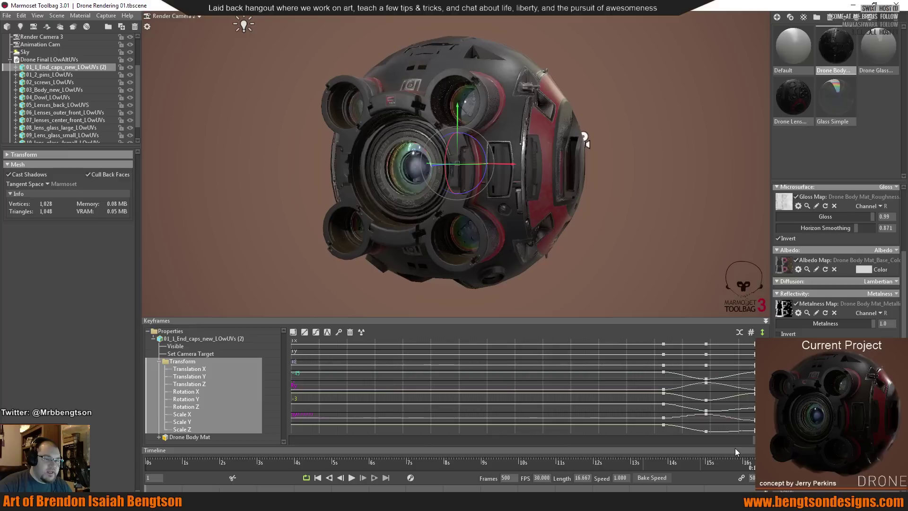
{"action": "left_click", "coordinate": [317, 477]}
{"action": "left_click", "coordinate": [352, 478]}
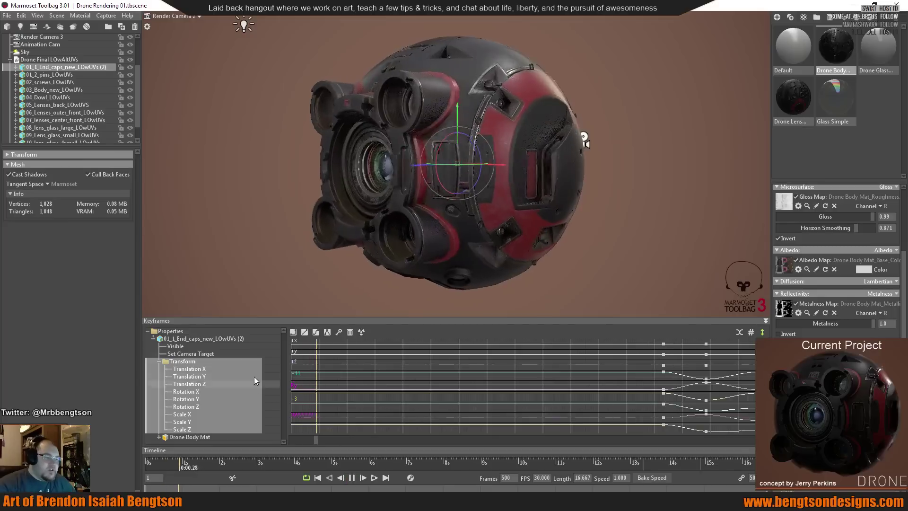
Rewind the animation to its first frame, clear the mesh selection, and turn on the wireframe overlay in the scene's render settings.
{"action": "left_click", "coordinate": [318, 478]}
{"action": "left_click", "coordinate": [297, 151]}
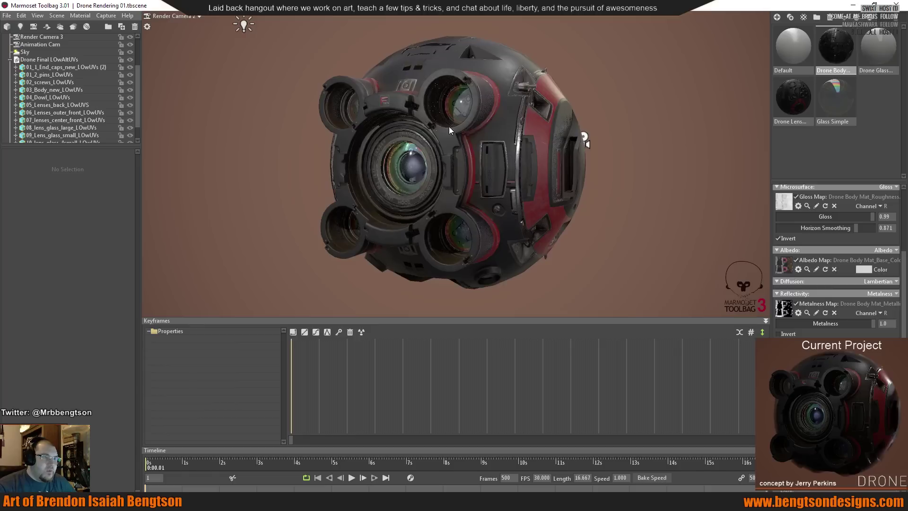
{"action": "scroll", "coordinate": [36, 83], "scroll_direction": "up", "scroll_amount": 2}
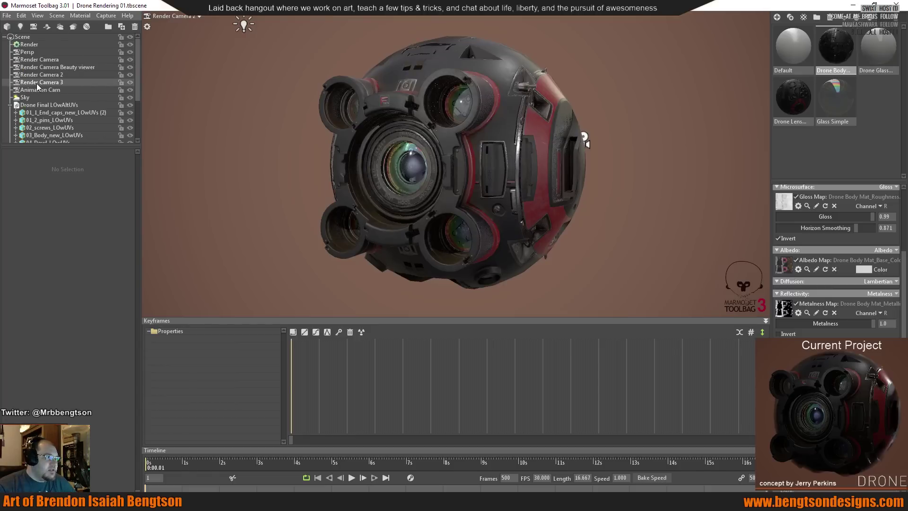
{"action": "left_click", "coordinate": [42, 44]}
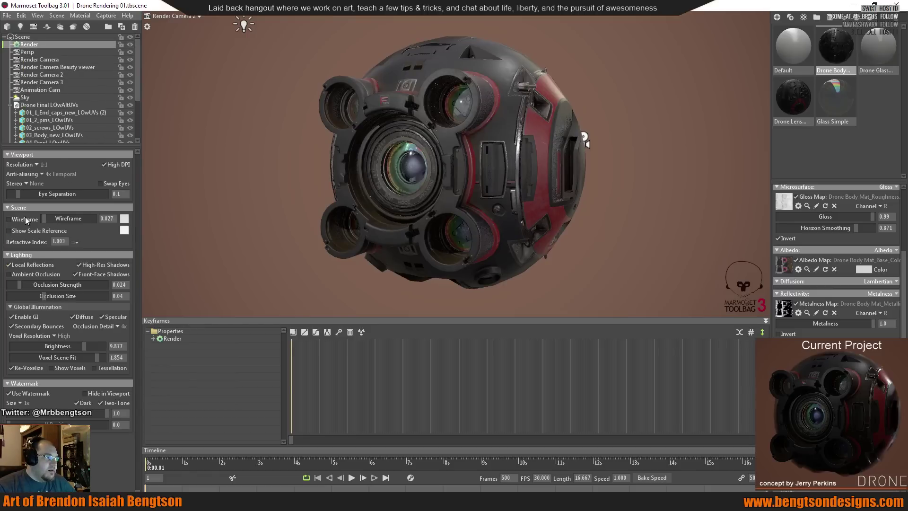
{"action": "left_click", "coordinate": [9, 219]}
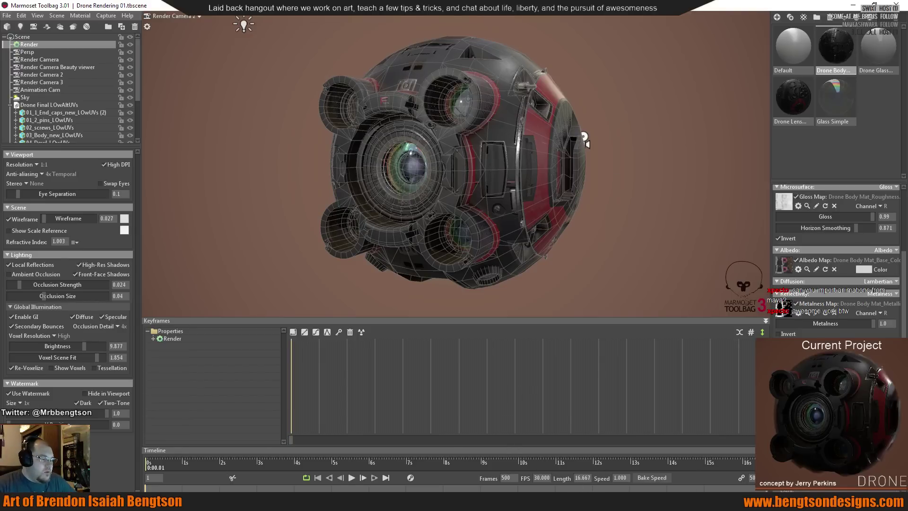
Switch to File Explorer's Renders folder, open the "Drone real time turntable 2" MP4 in Movies & TV, and pause and resume its playback.
{"action": "mouse_move", "coordinate": [125, 502]}
{"action": "left_click", "coordinate": [122, 468]}
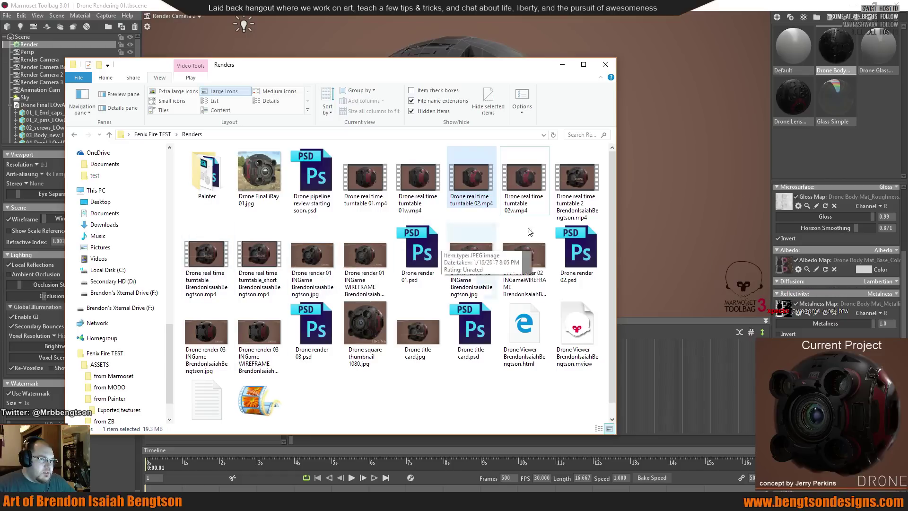
{"action": "left_click", "coordinate": [569, 175]}
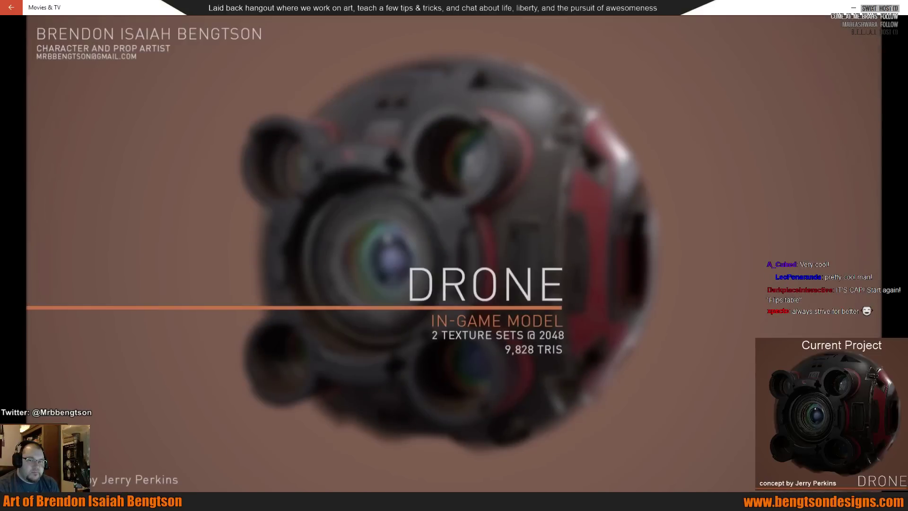
{"action": "key", "text": "space"}
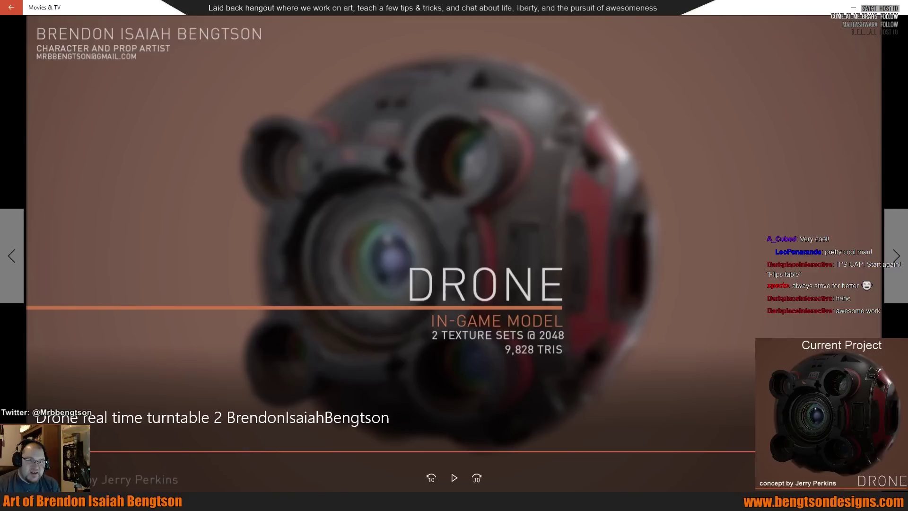
{"action": "left_click", "coordinate": [454, 477]}
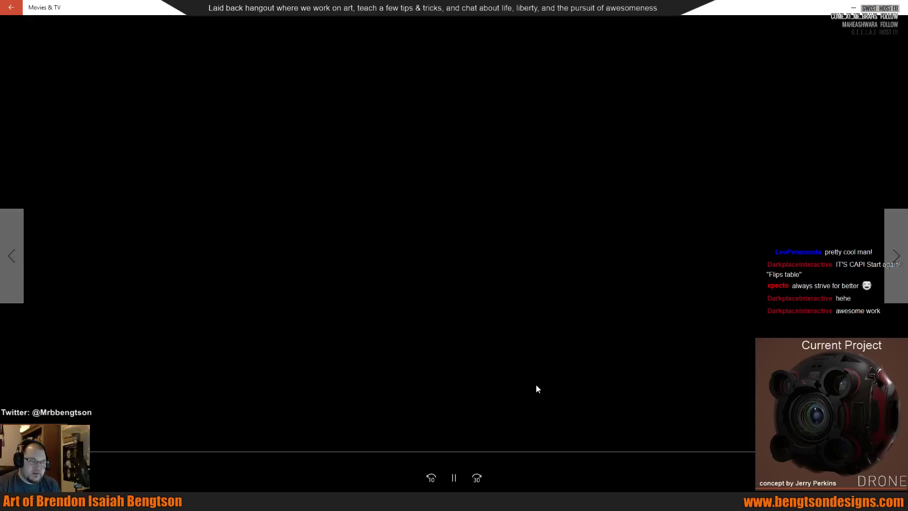